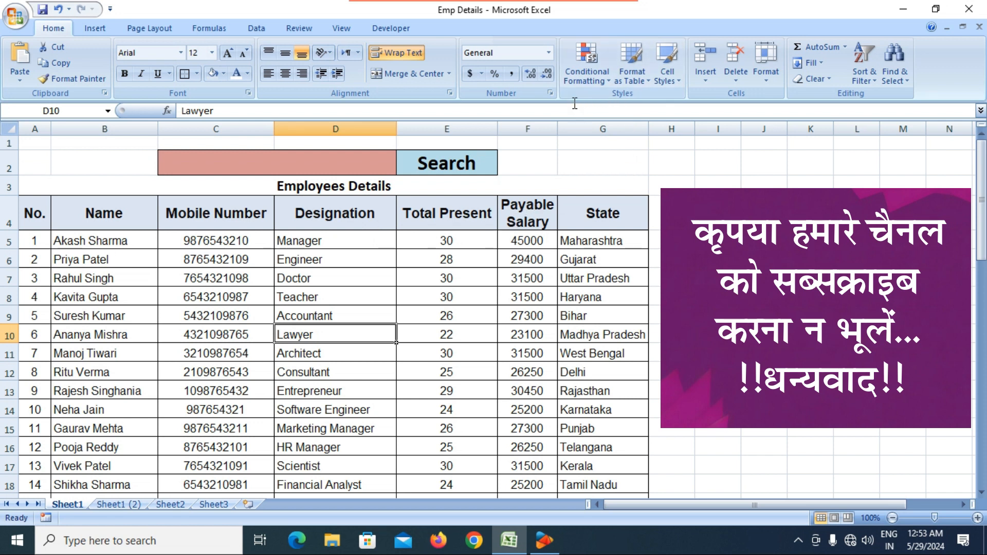
left_click(474, 282)
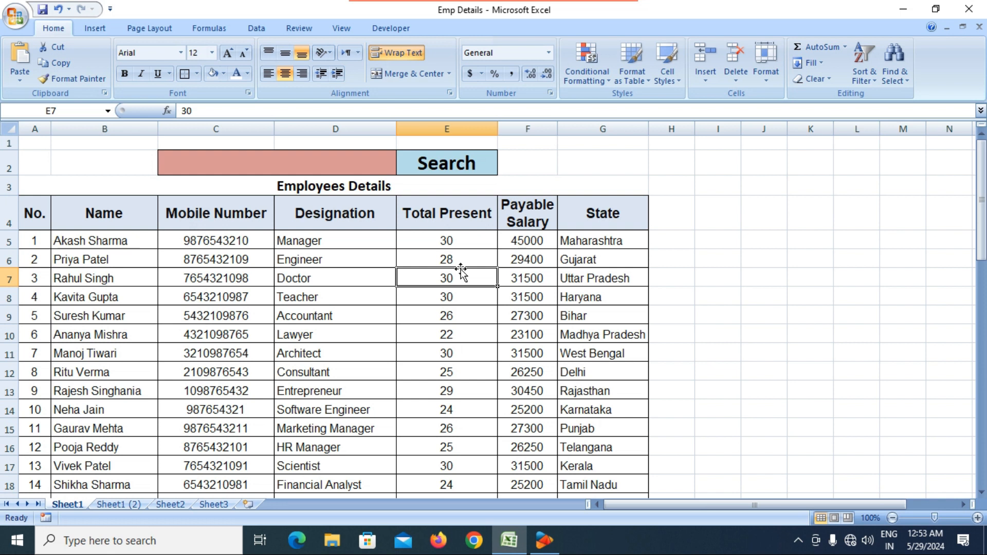
left_click(326, 240)
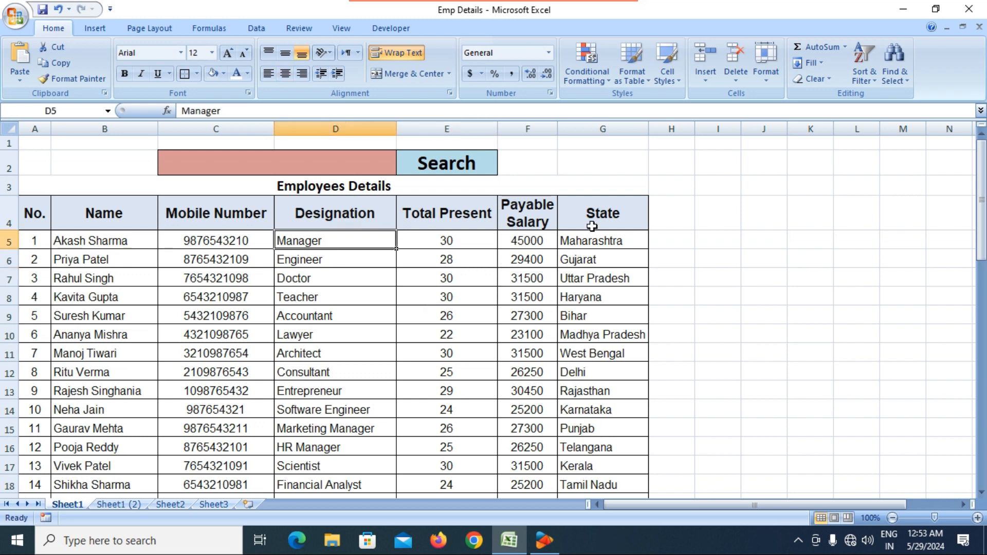
left_click(594, 79)
mouse_move(599, 107)
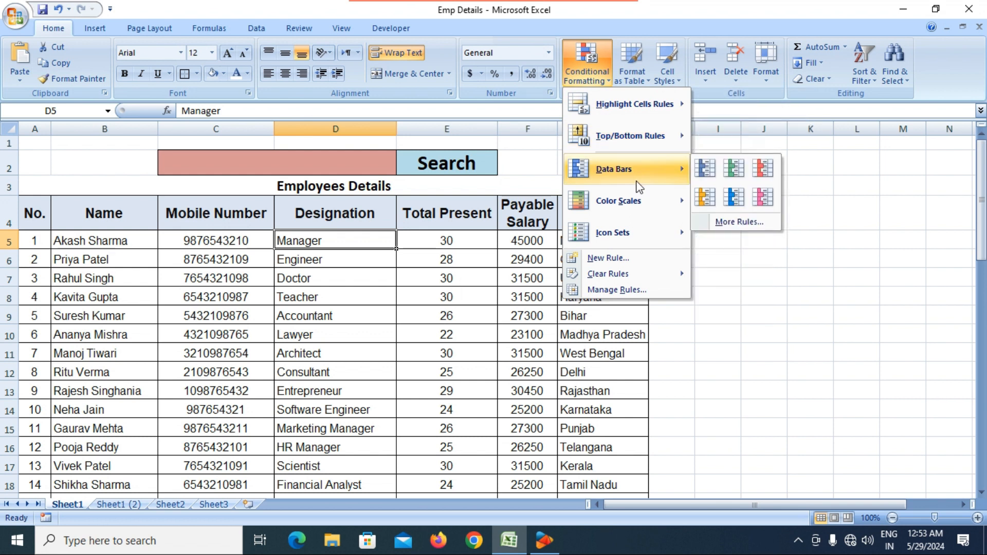
mouse_move(646, 203)
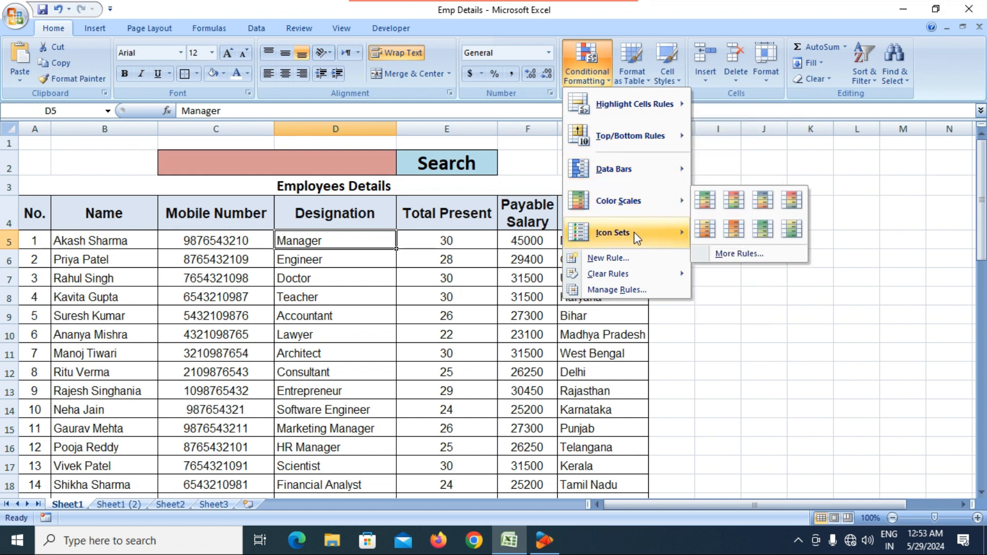
mouse_move(636, 241)
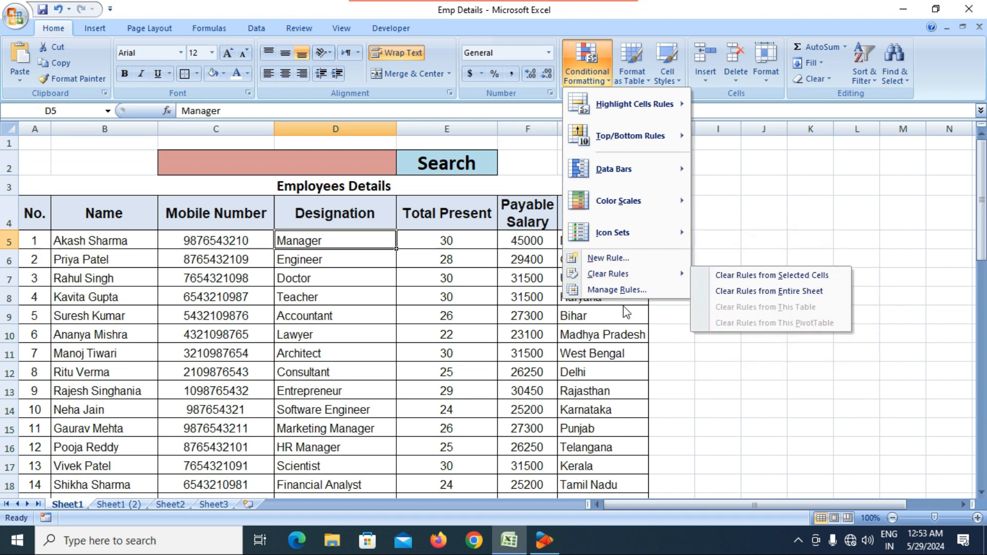
left_click(440, 306)
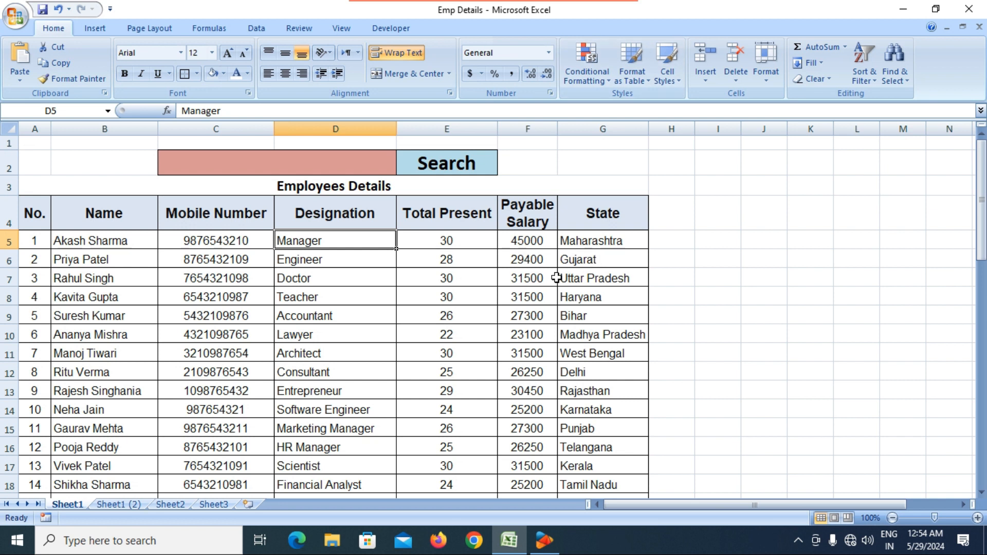
left_click(474, 278)
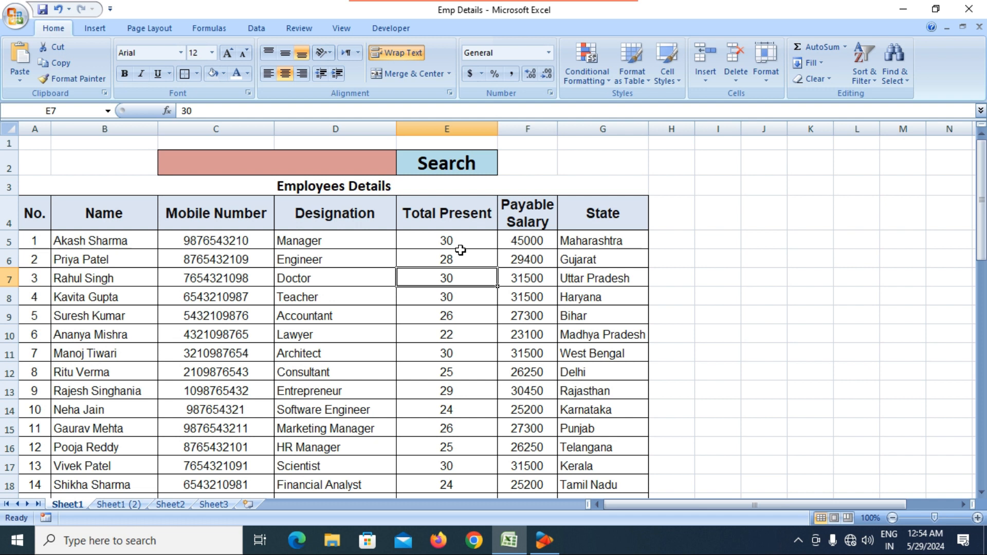
left_click(422, 333)
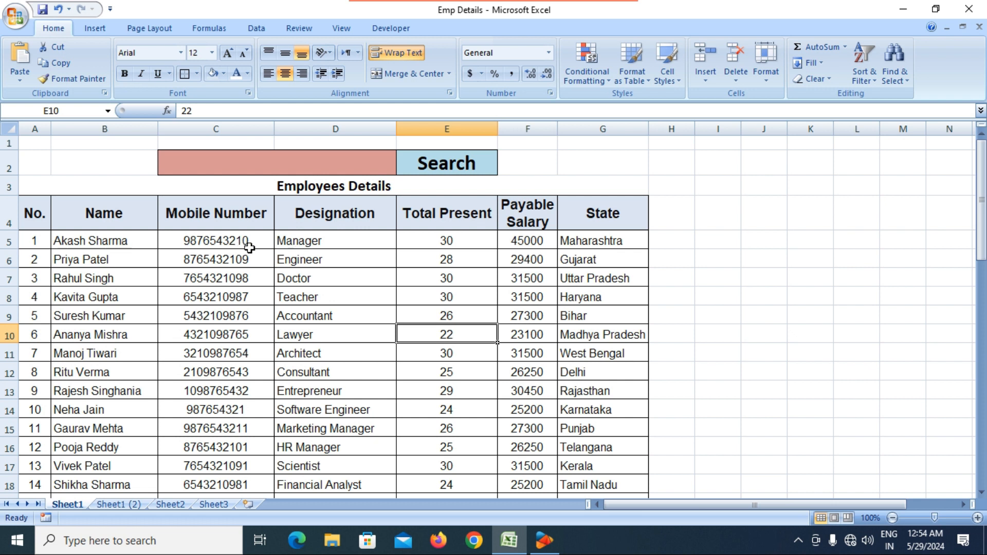
- Examine the employee table's column headers from No. to State and the Payable Salary formula in F5
left_click(77, 248)
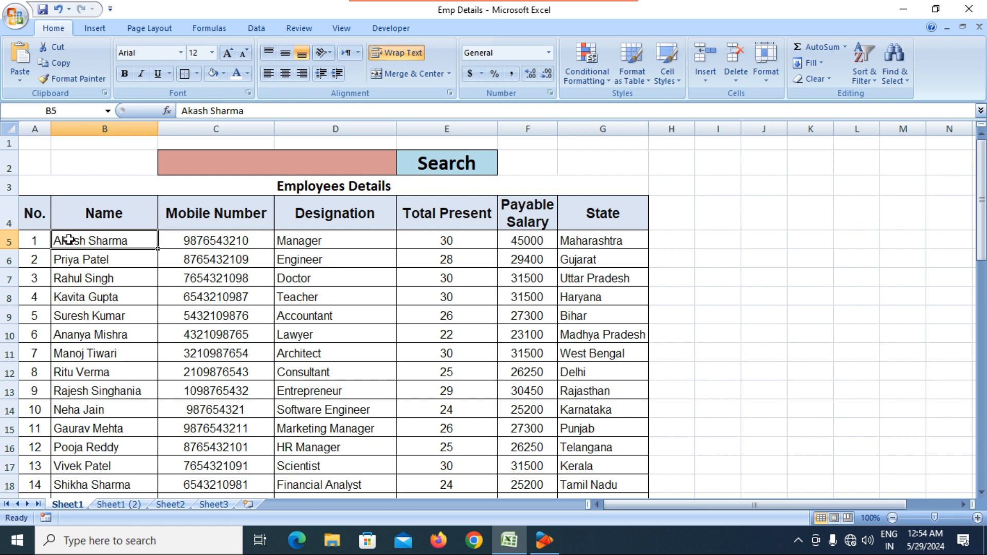
double_click(40, 216)
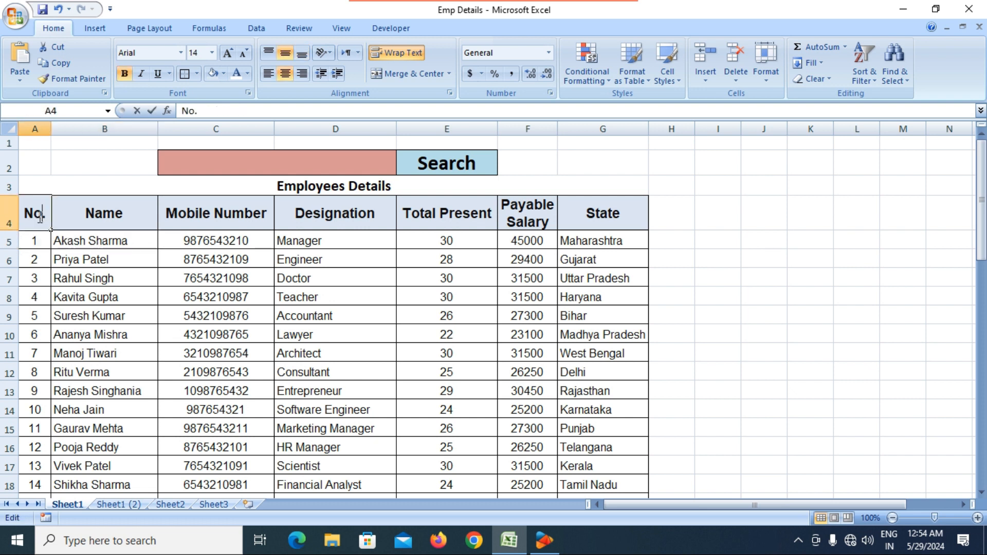
left_click(137, 214)
left_click(263, 214)
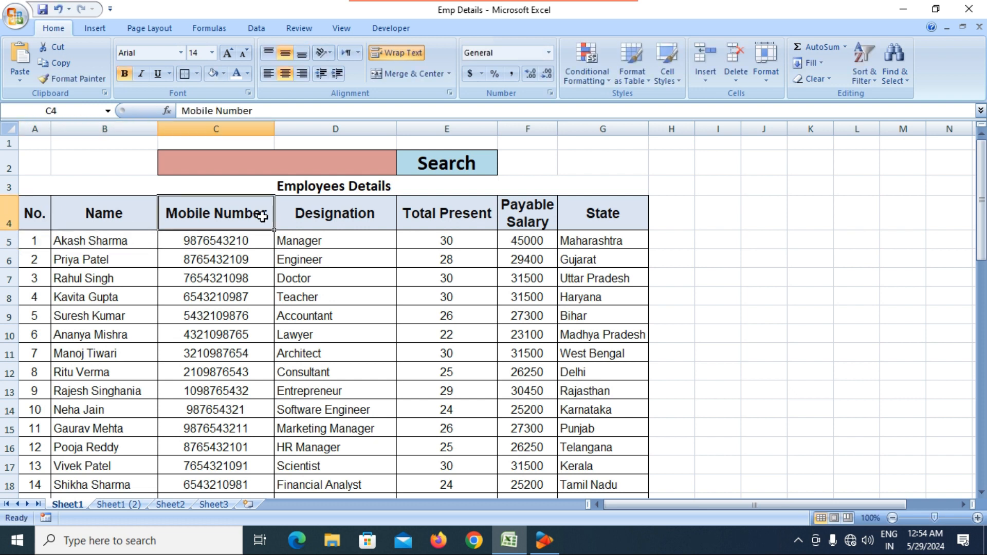
left_click(349, 219)
left_click(478, 221)
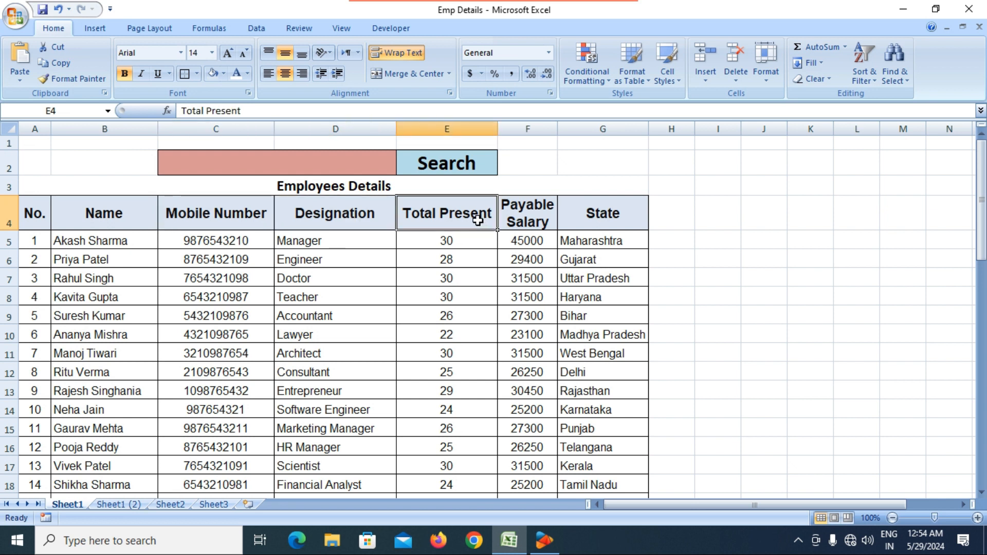
left_click(521, 221)
left_click(617, 221)
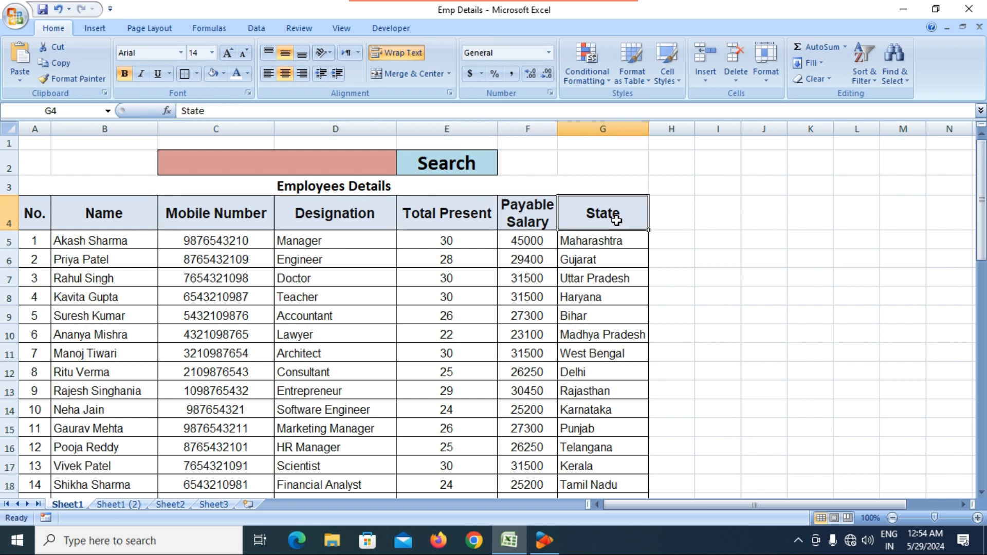
left_click(313, 282)
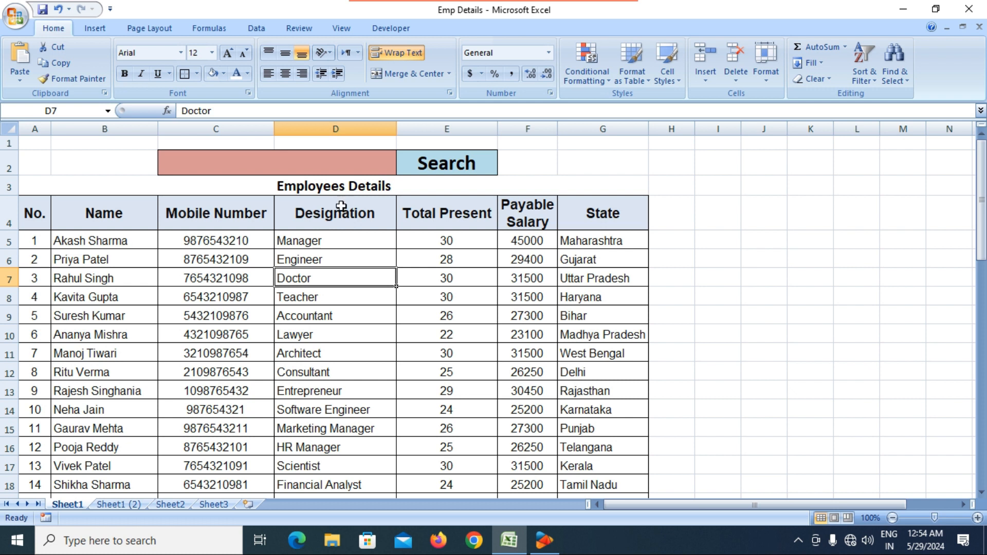
left_click(260, 282)
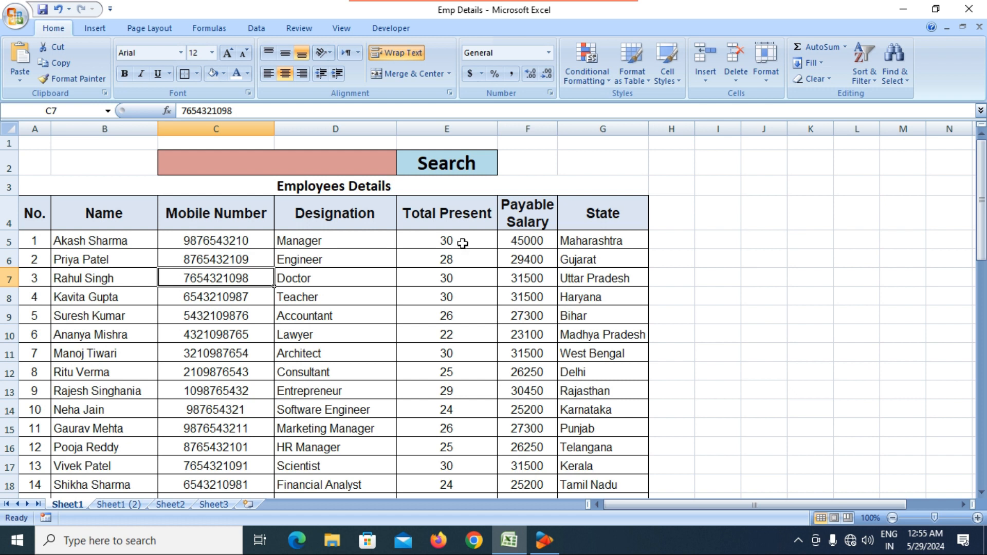
left_click(537, 245)
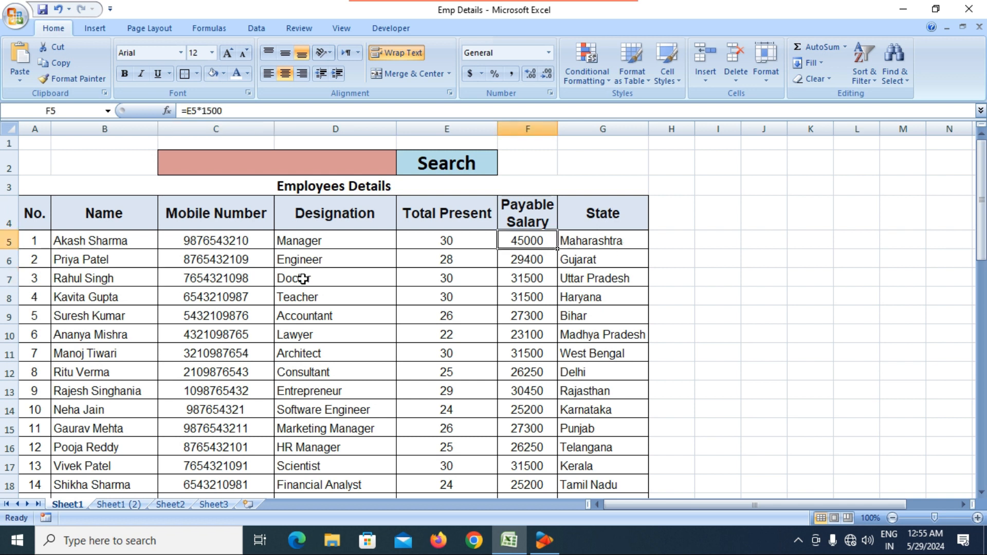
left_click(289, 311)
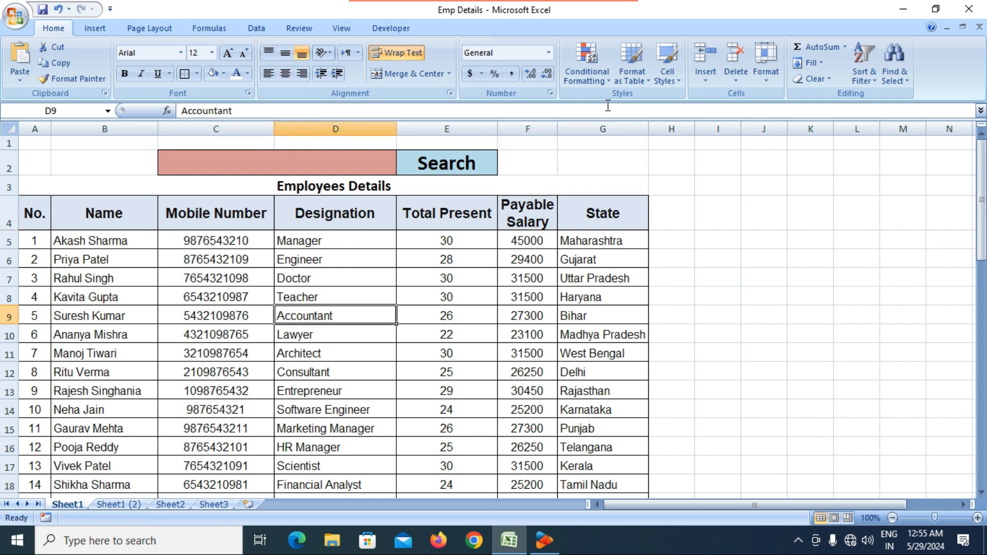
left_click(587, 82)
mouse_move(593, 89)
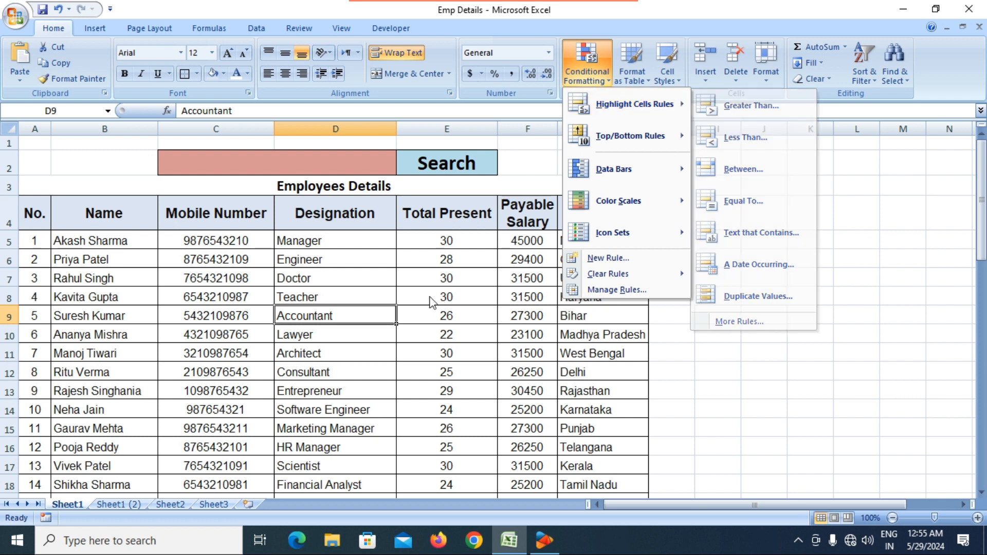
left_click(432, 274)
- Review the employee records down to the last row, checking the Total Present and Designation entries
left_click(248, 307)
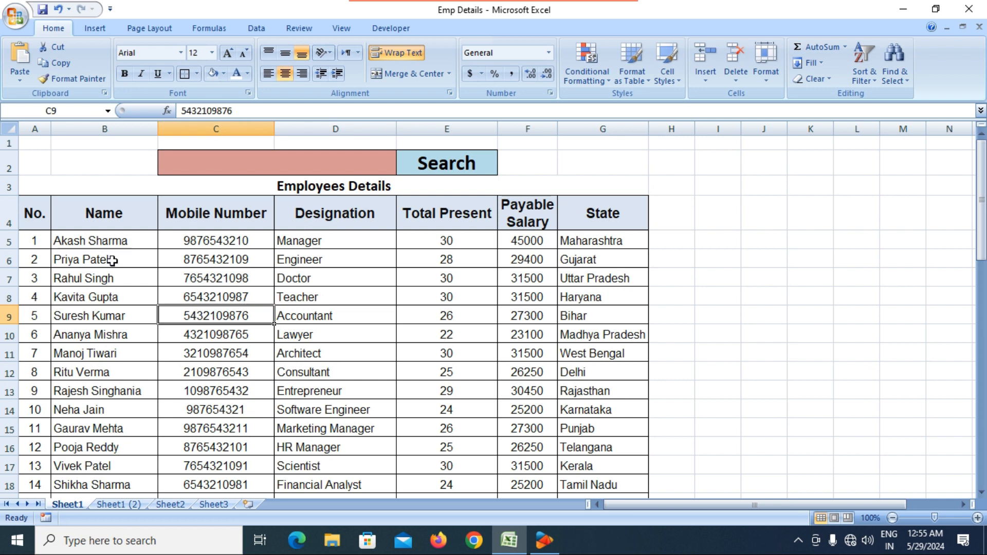
scroll(205, 270, "down", 3)
scroll(205, 270, "down", 12)
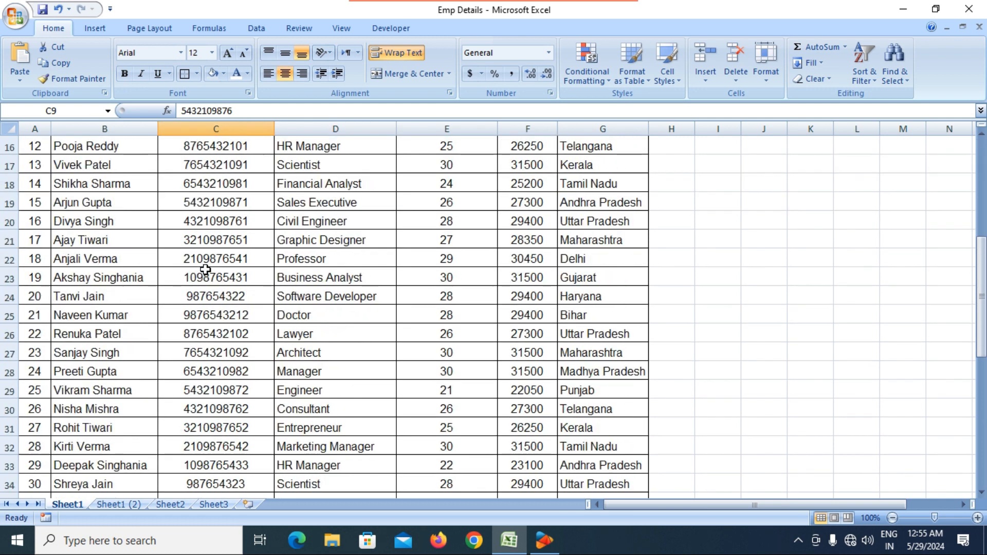
scroll(205, 269, "up", 3)
scroll(205, 269, "up", 11)
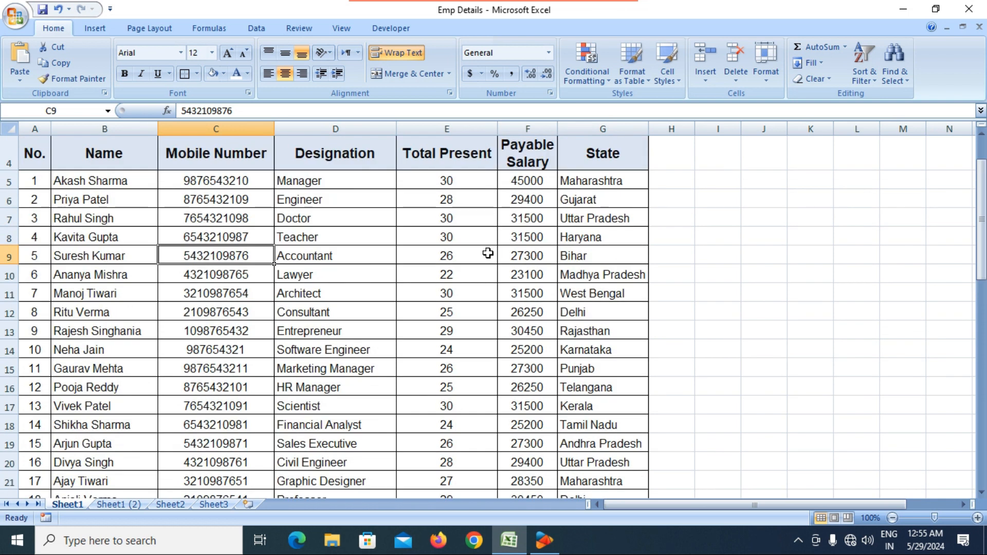
scroll(488, 253, "up", 1)
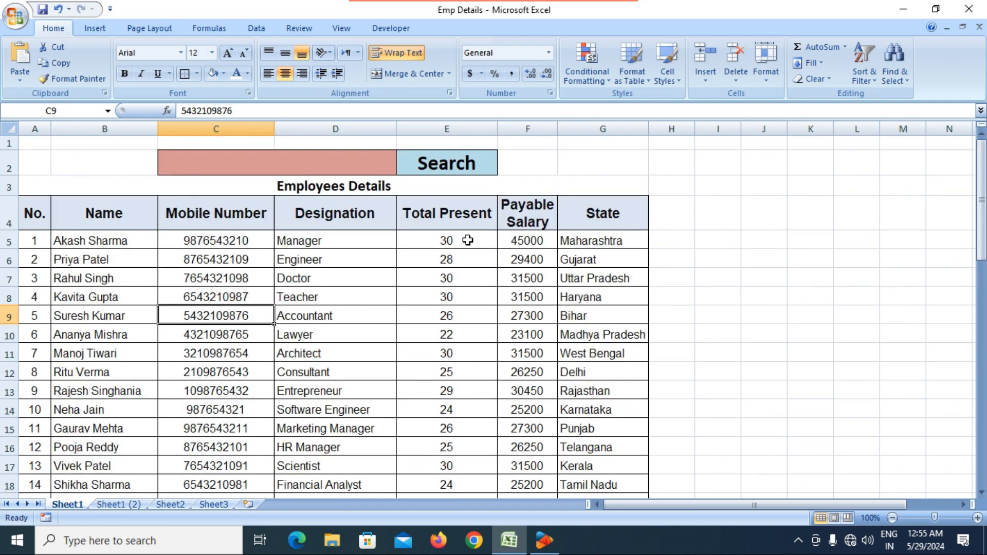
left_click(467, 240)
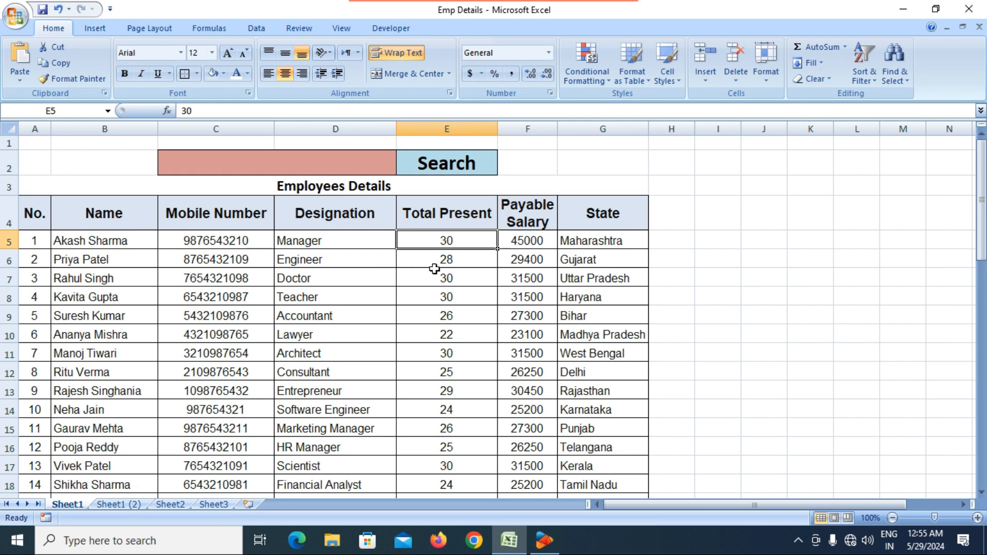
left_click(329, 303)
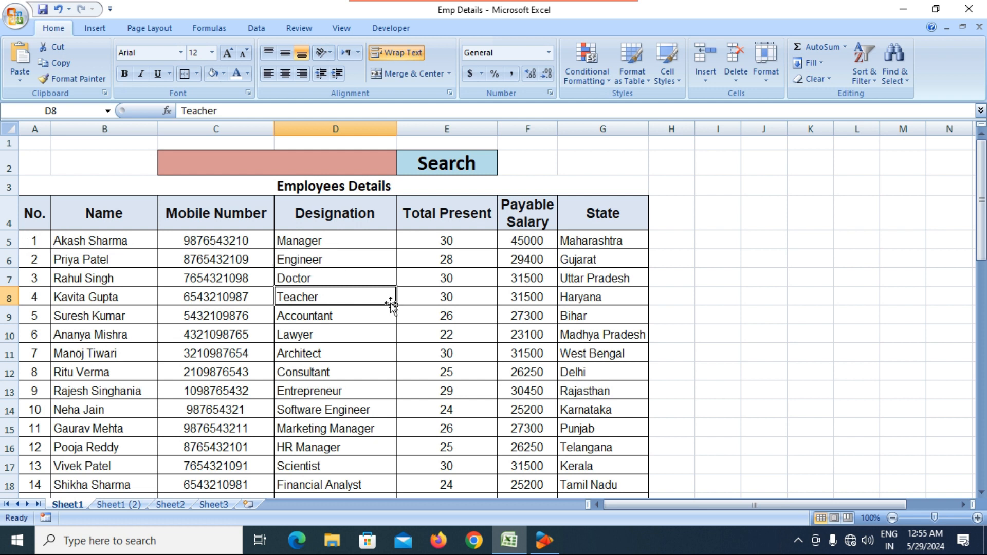
left_click(306, 281)
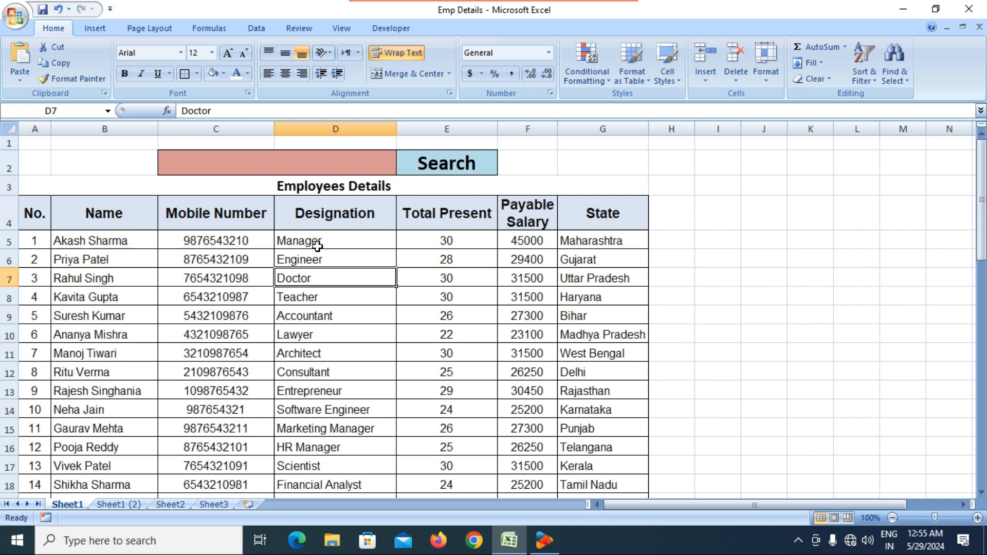
left_click(318, 244)
left_click(315, 259)
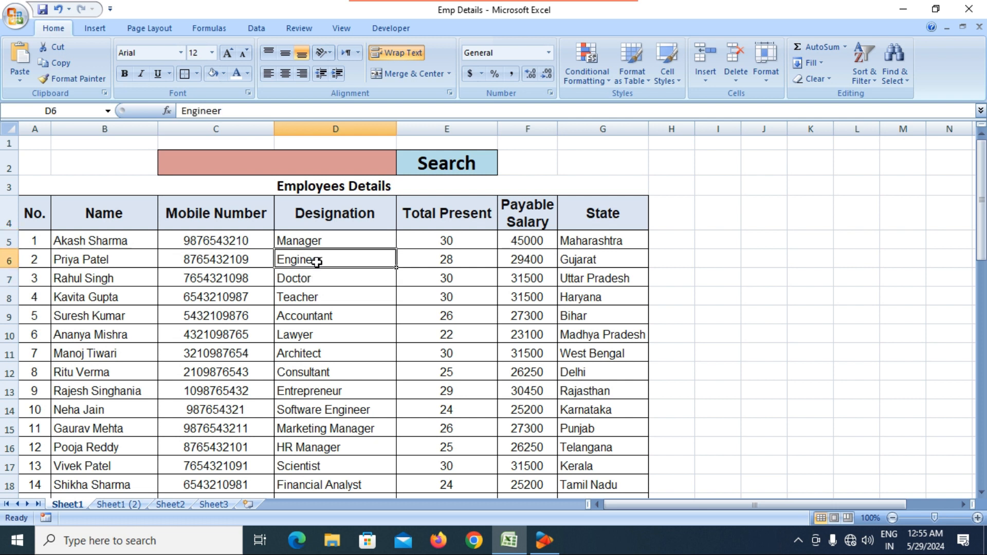
left_click(316, 282)
left_click(321, 299)
left_click(329, 319)
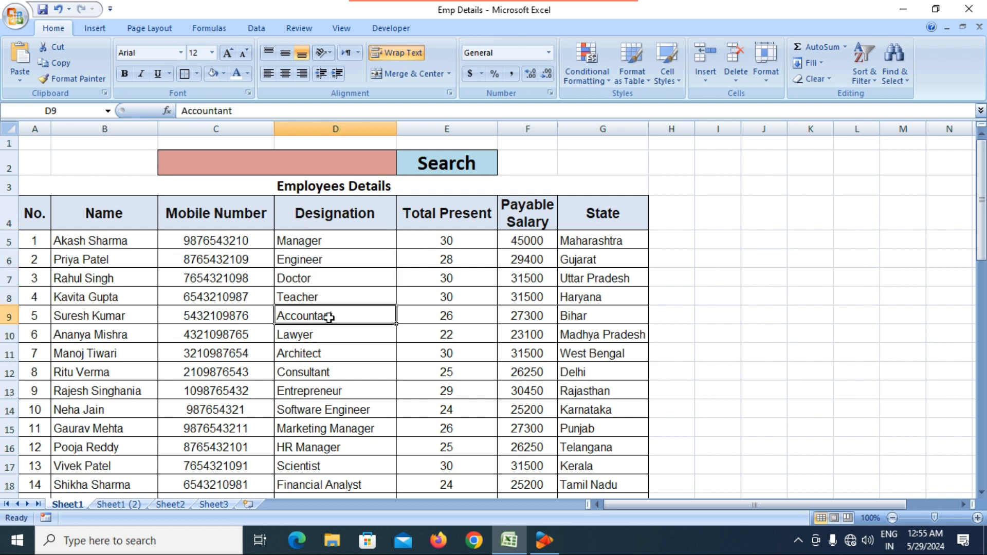
left_click(321, 340)
left_click(332, 355)
left_click(331, 377)
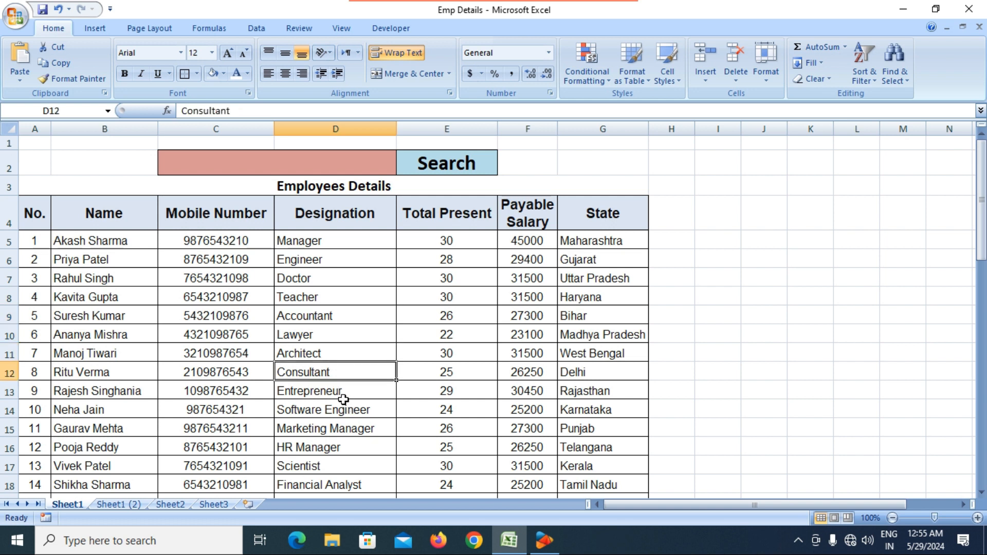
left_click(353, 414)
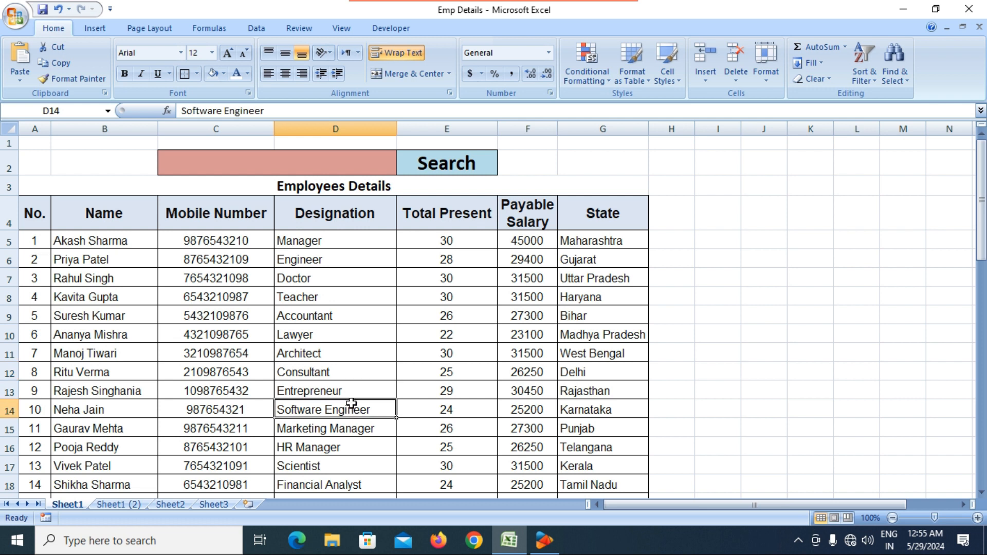
scroll(334, 273, "down", 11)
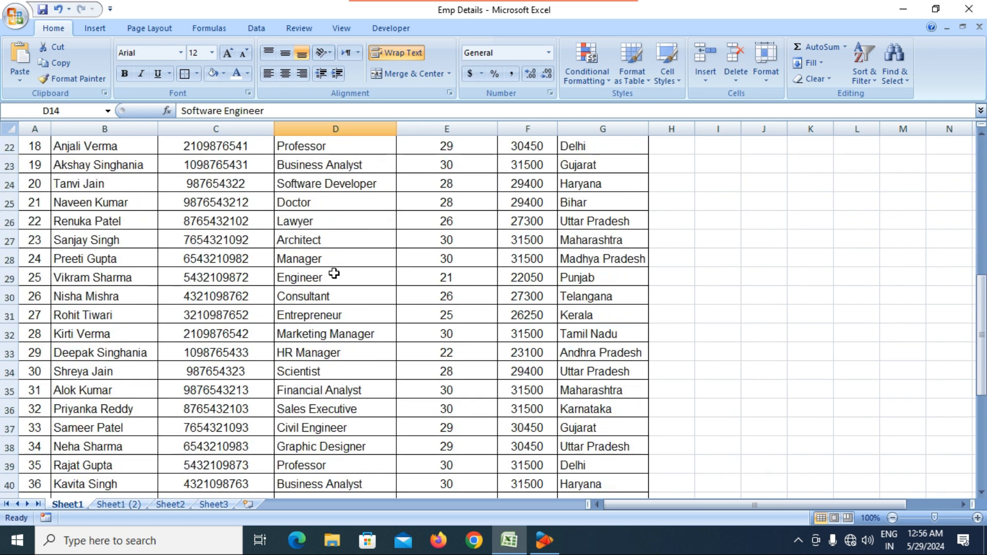
scroll(334, 273, "down", 4)
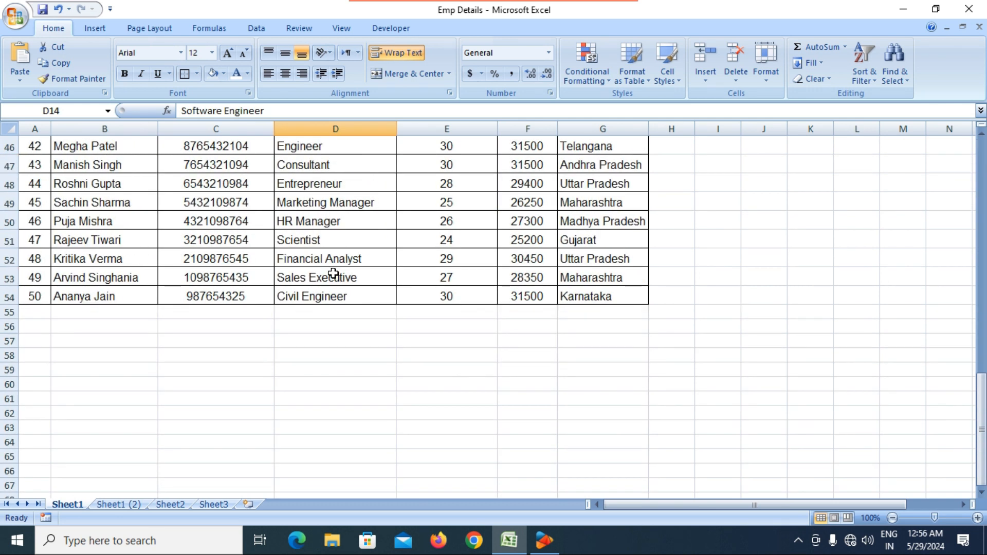
scroll(334, 273, "up", 14)
scroll(334, 273, "up", 1)
left_click(337, 309)
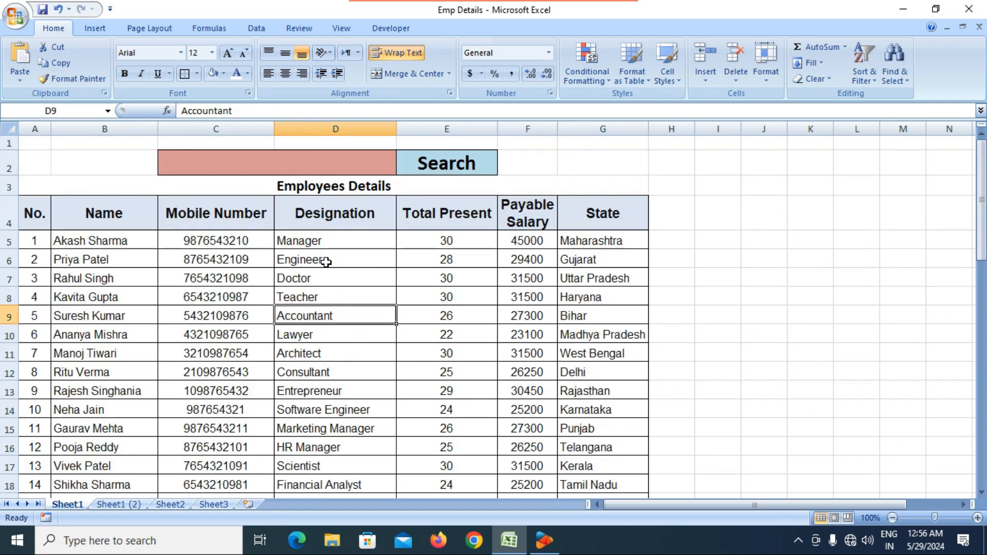
left_click(329, 243)
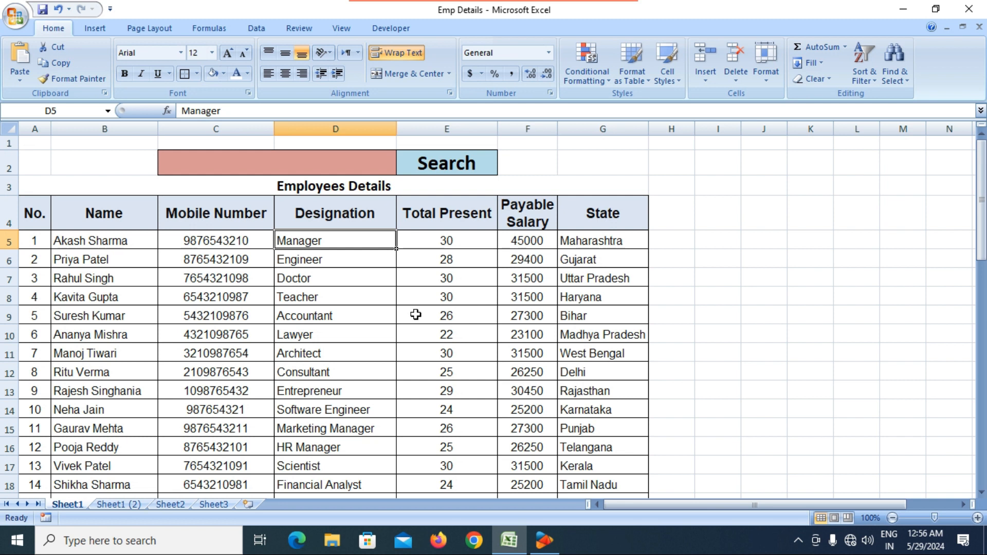
left_click(322, 280)
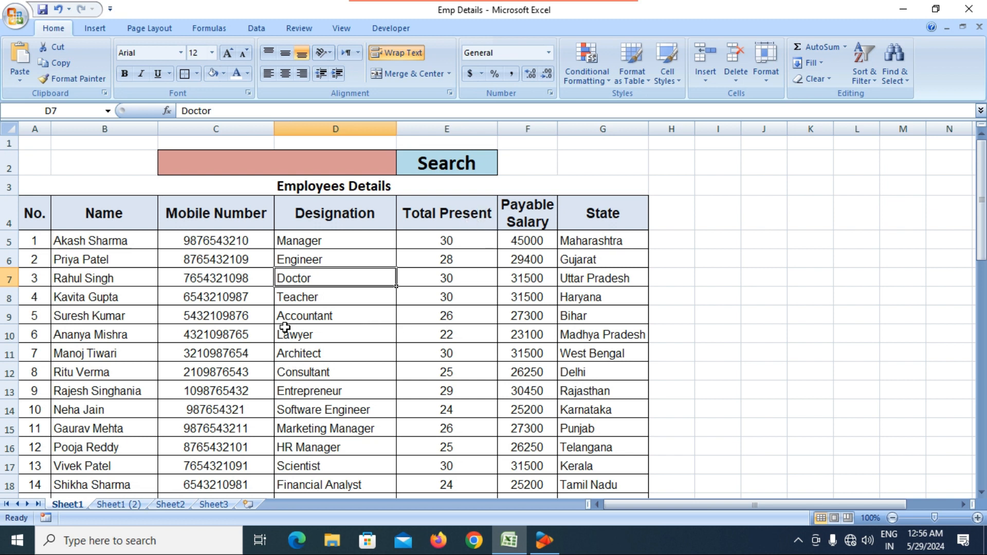
- Review the Total Present values for all employees in cells E5 to E54
left_click_drag(451, 240, 472, 509)
left_click_drag(471, 509, 459, 461)
scroll(447, 403, "up", 5)
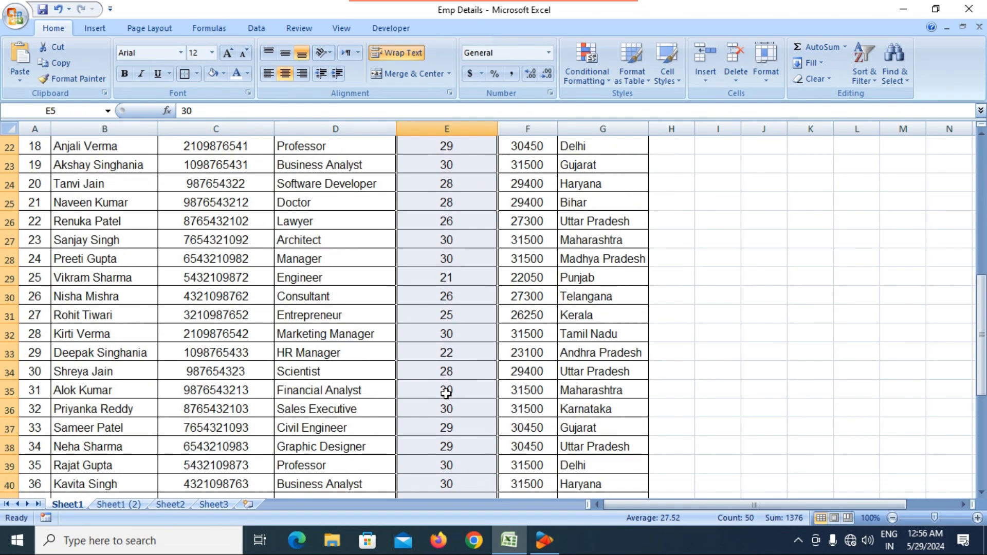
scroll(446, 393, "up", 1)
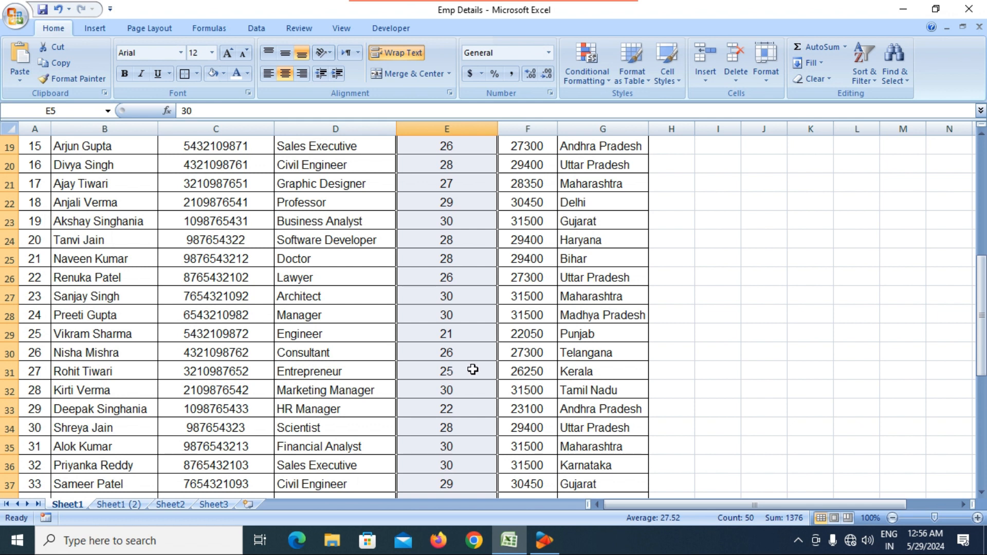
scroll(473, 371, "up", 6)
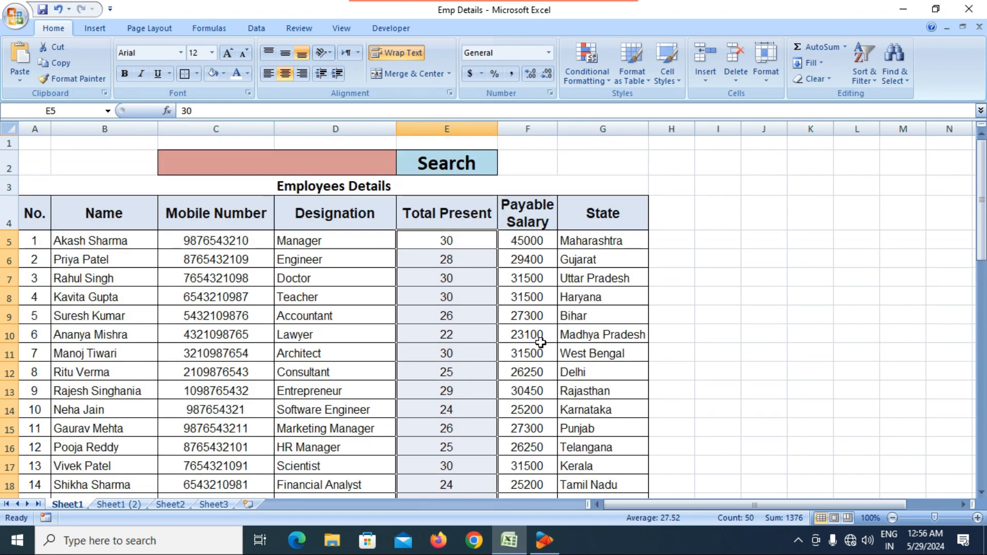
left_click(566, 332)
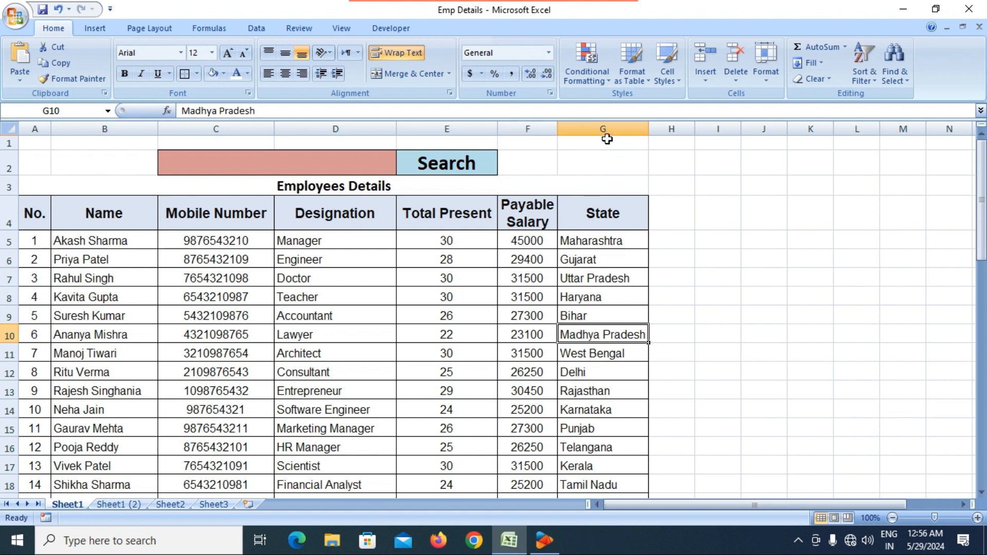
- Examine the Highlight Cells Rules options offered by conditional formatting, without applying any rule
left_click(590, 82)
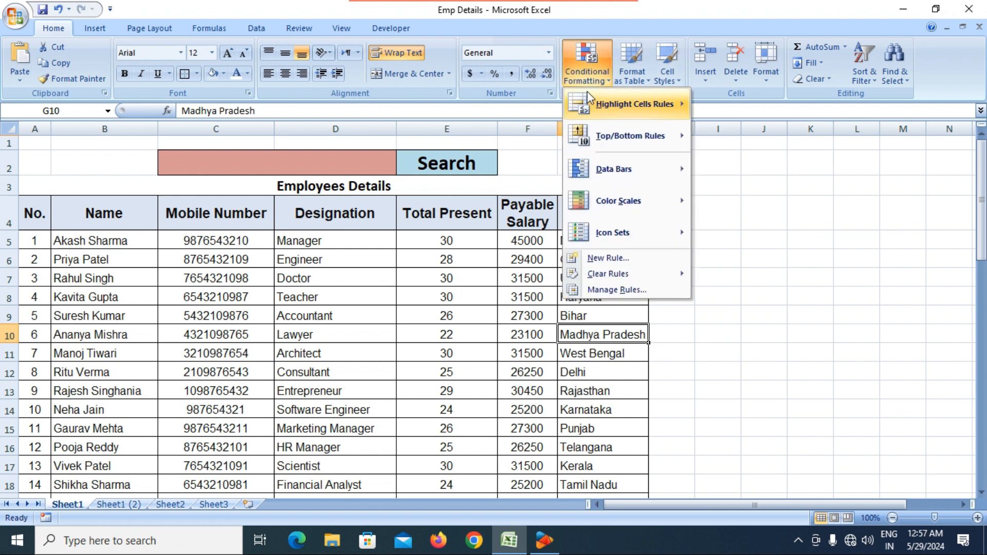
mouse_move(598, 109)
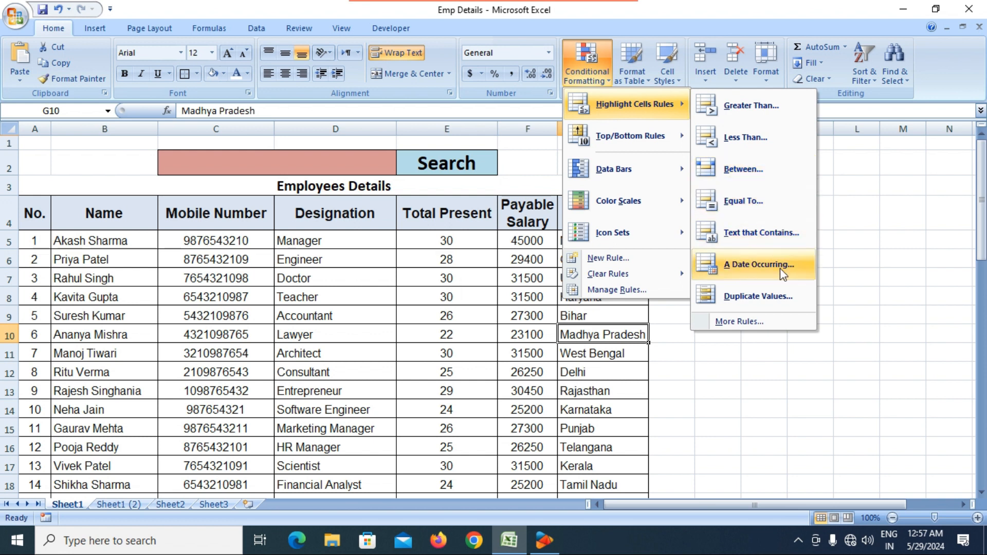
left_click(431, 297)
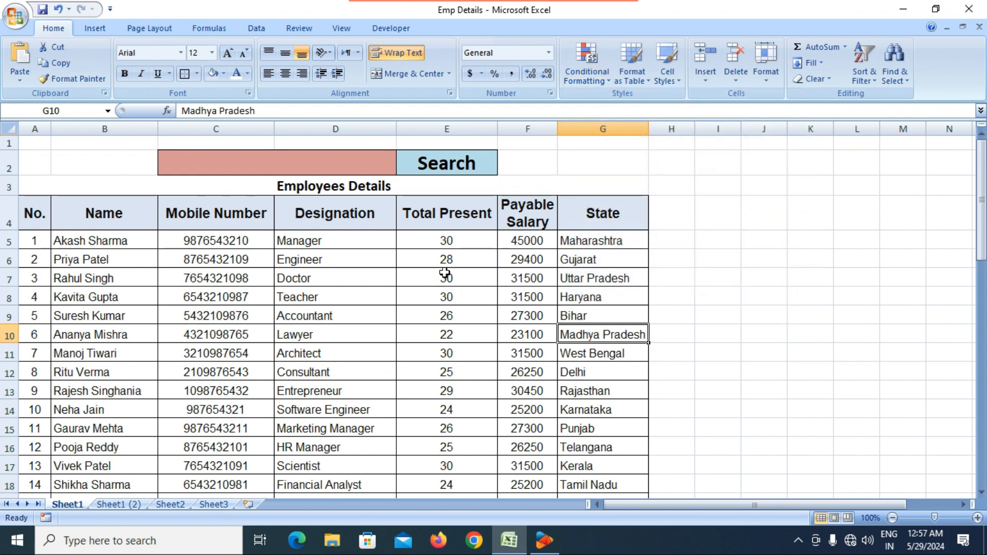
left_click(445, 272)
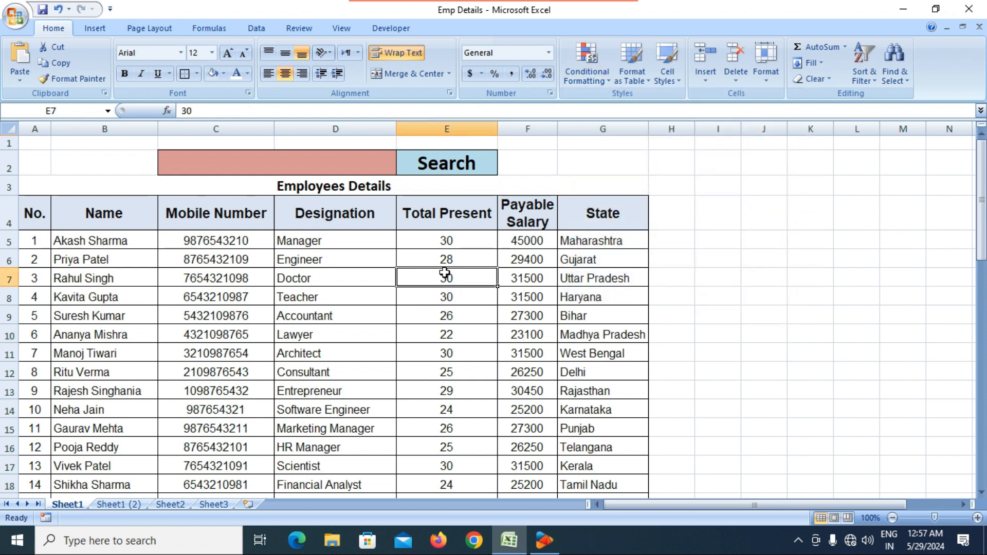
left_click(589, 82)
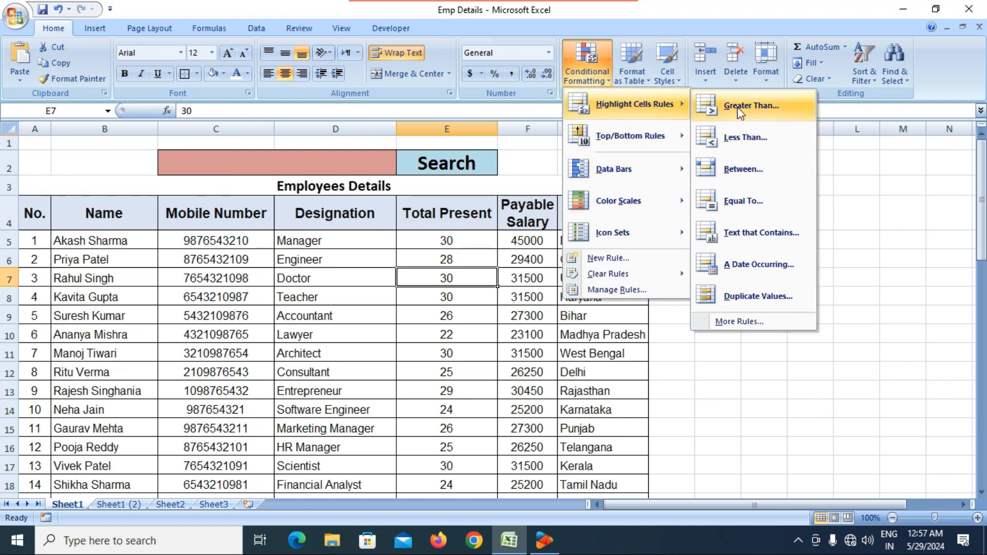
key("Escape")
key("Escape")
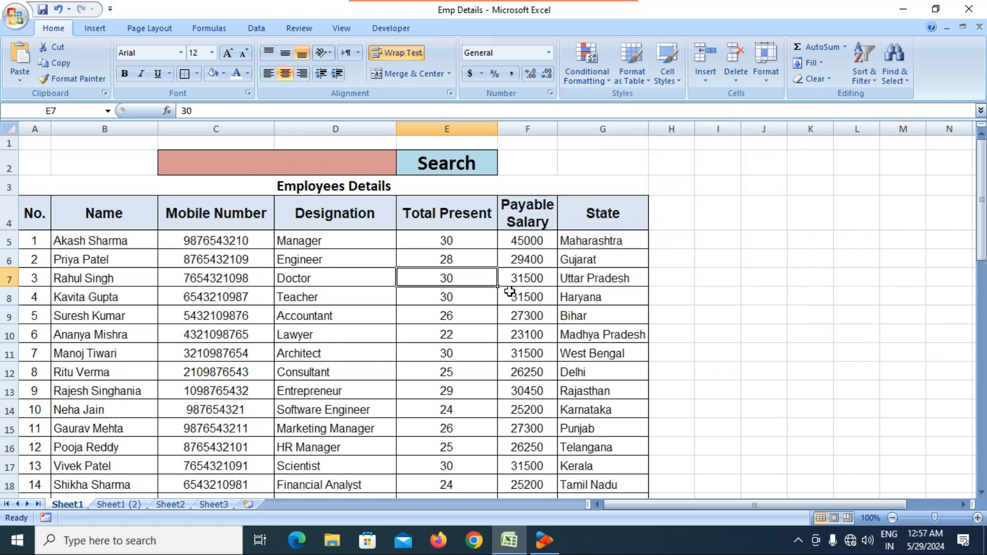
left_click(509, 292)
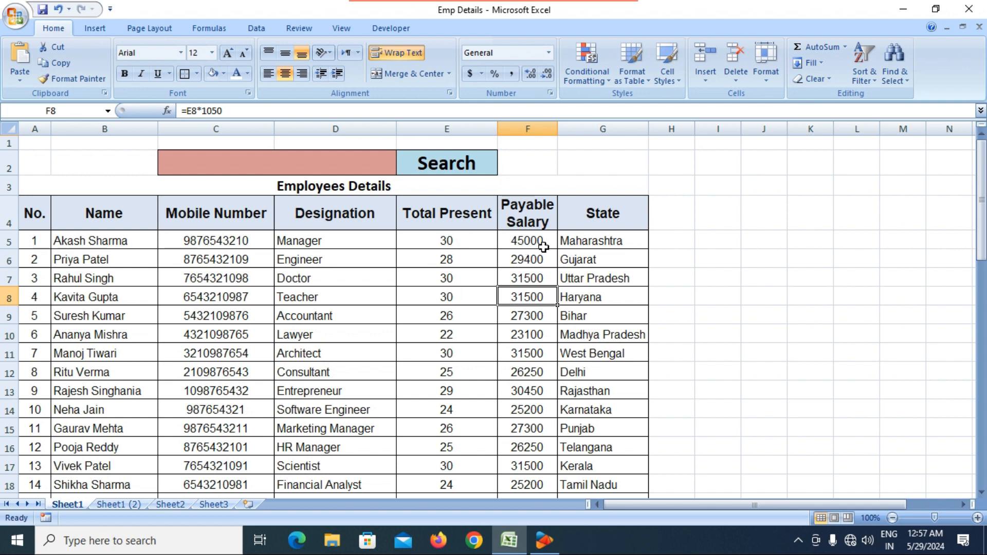
- Set up a Greater Than highlighting rule on the Payable Salary cells F5 to F54 with a threshold of 25000
left_click_drag(537, 241, 532, 462)
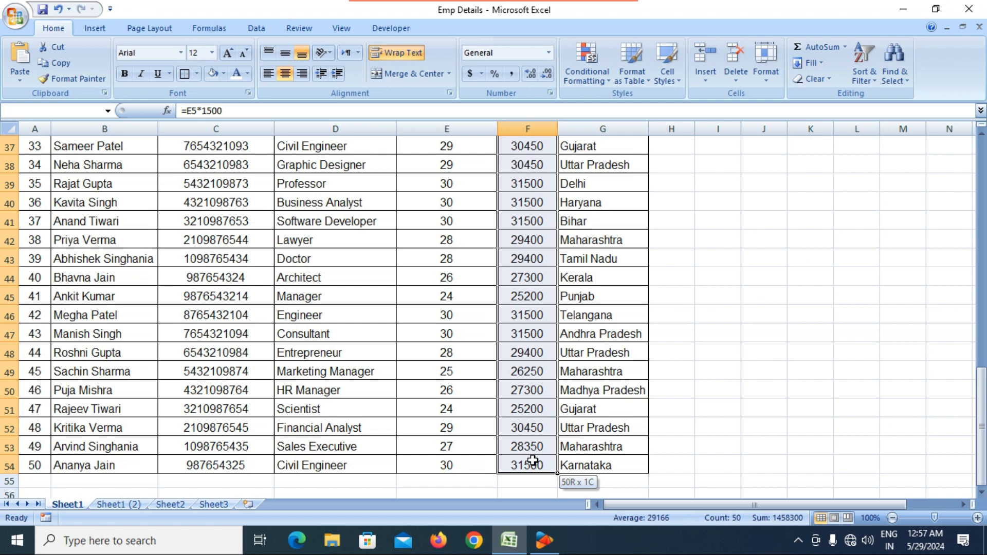
scroll(533, 406, "up", 7)
scroll(534, 392, "up", 5)
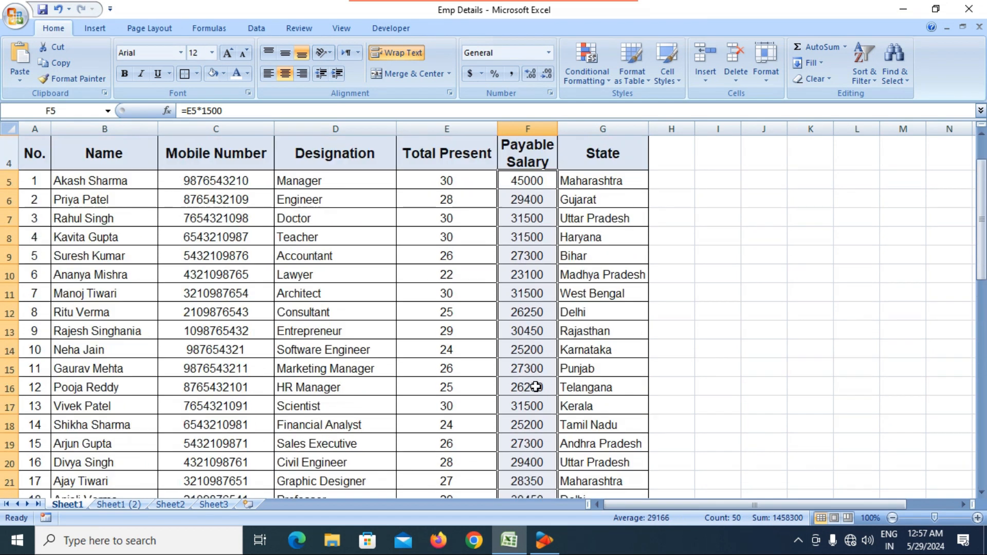
left_click(590, 83)
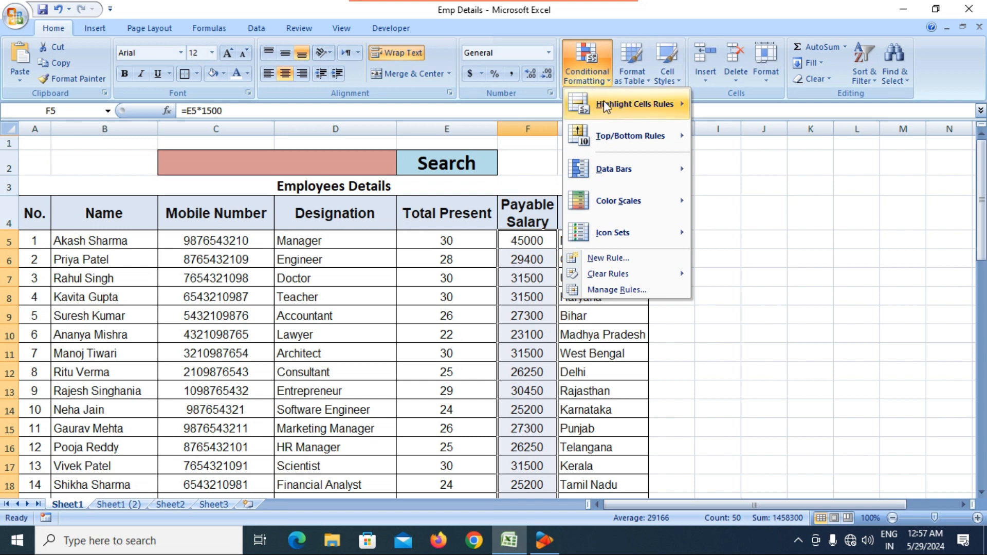
mouse_move(606, 106)
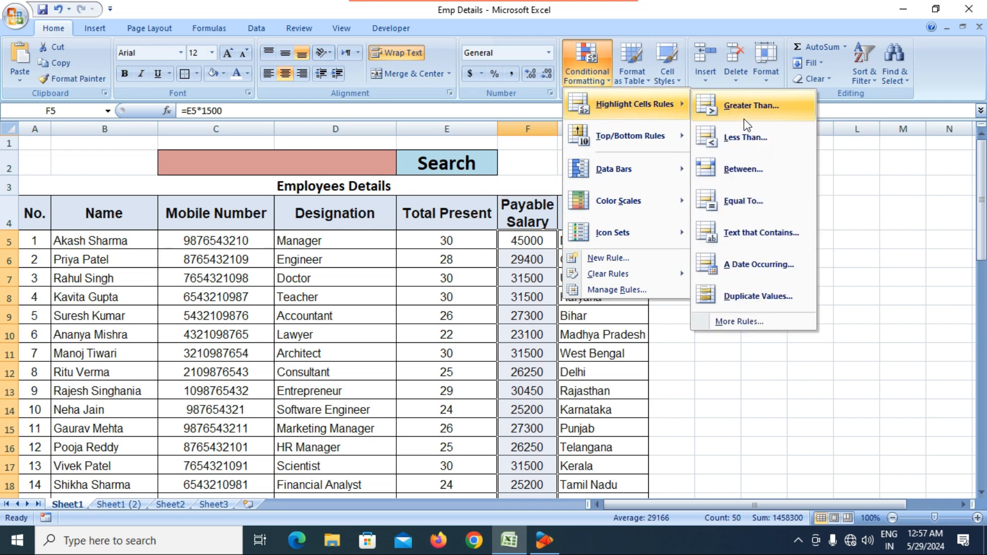
left_click(751, 106)
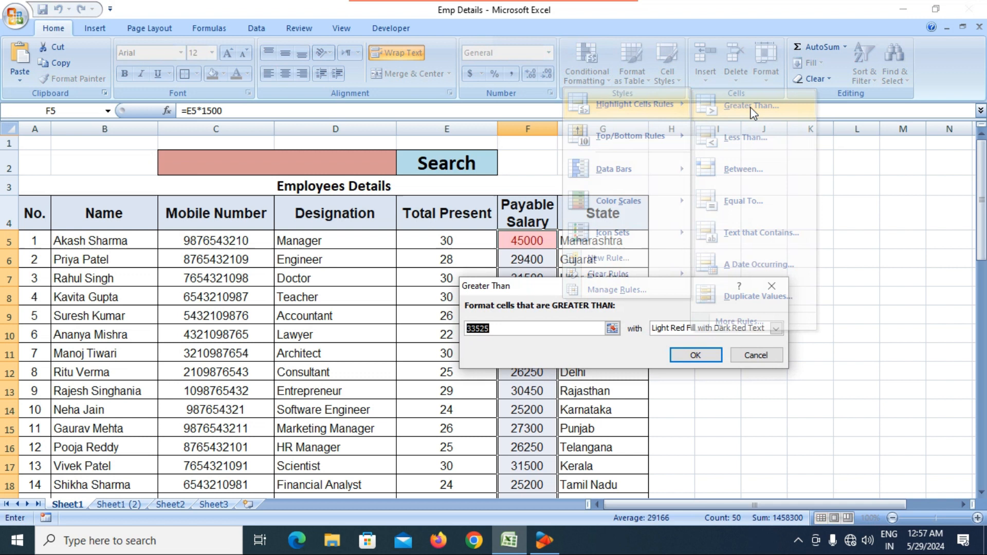
left_click_drag(653, 291, 814, 199)
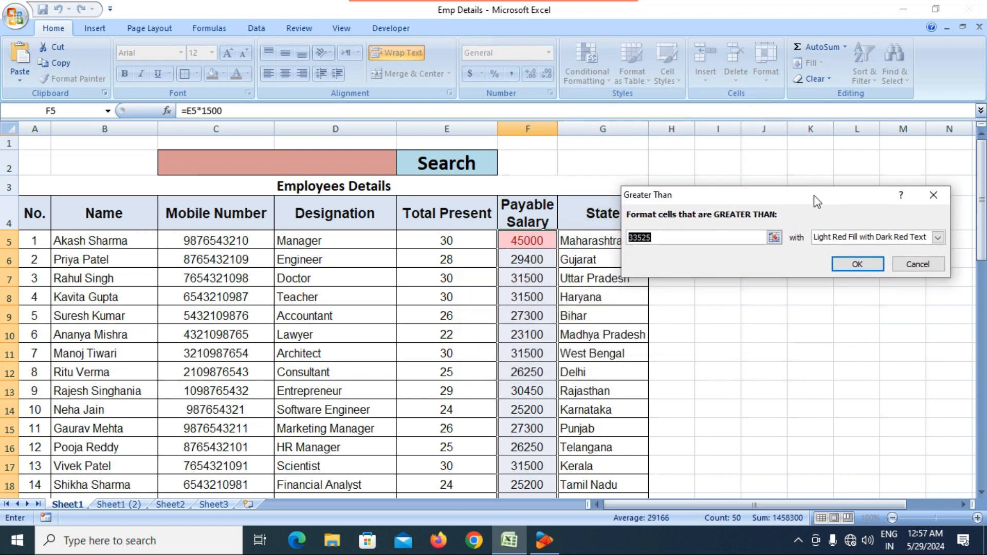
left_click(695, 237)
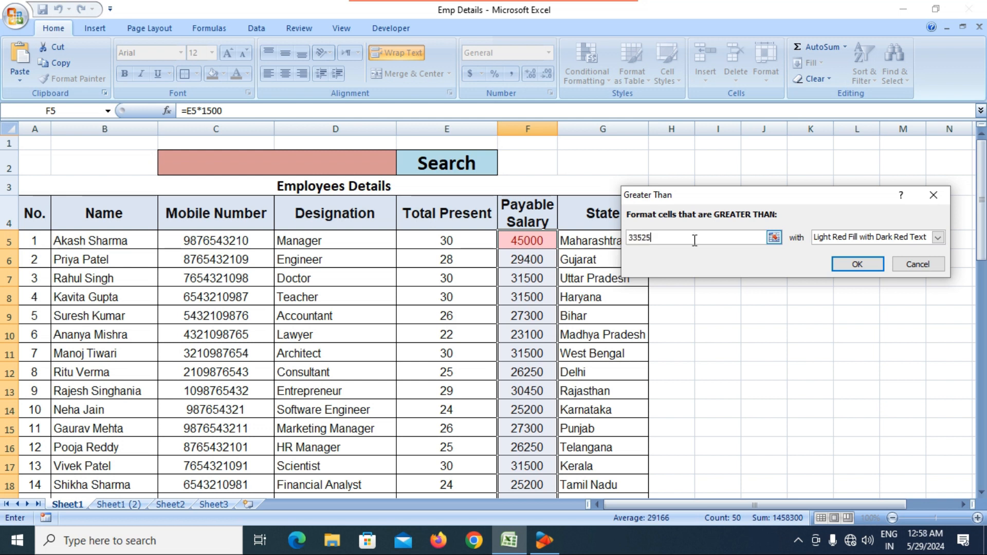
key("BackSpace")
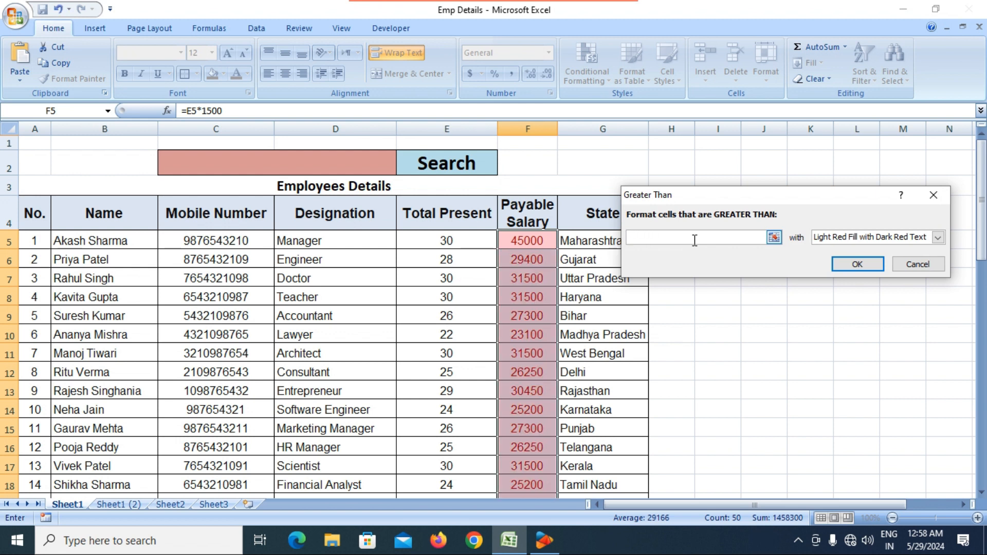
type("25000")
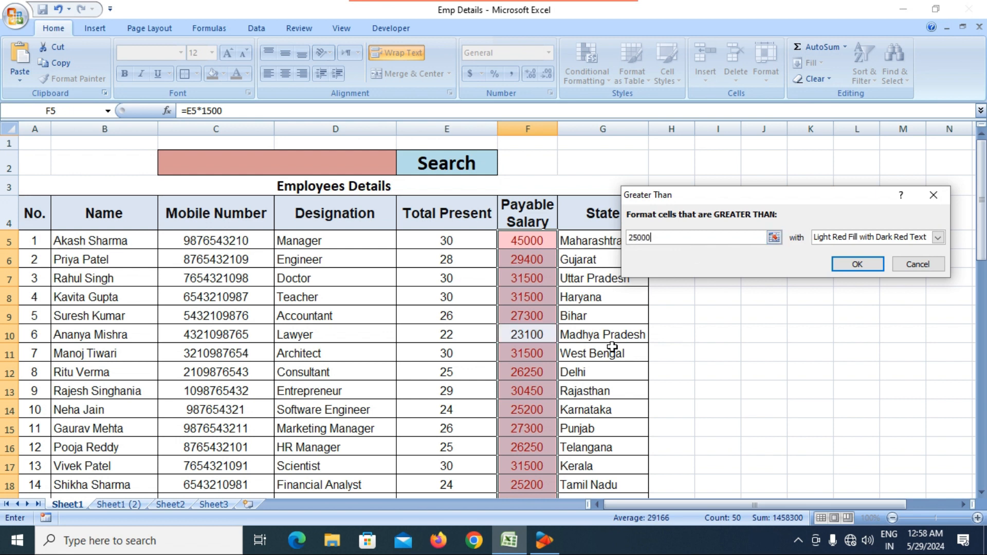
left_click_drag(760, 196, 675, 189)
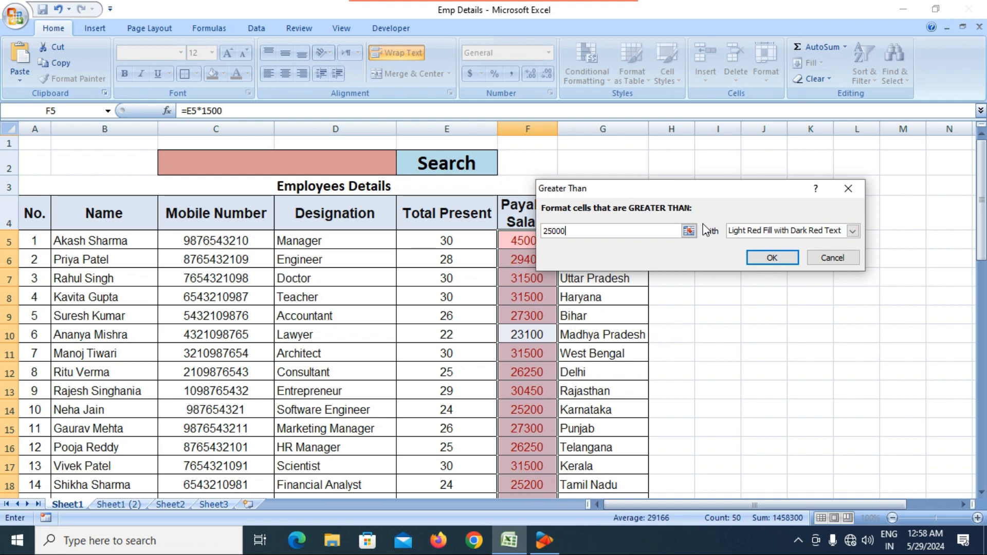
- Give the Greater Than rule a custom format with a solid green background fill and apply it
key("super+plus")
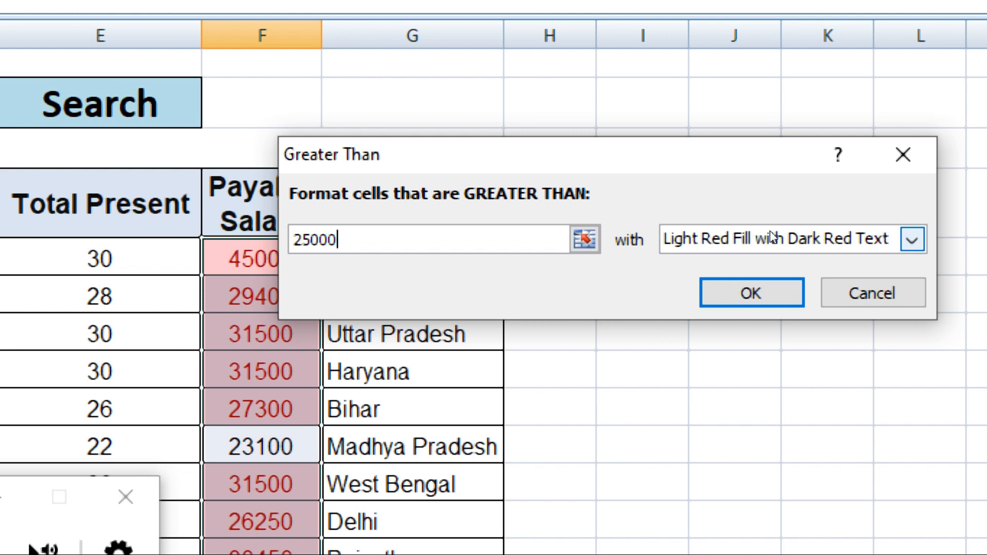
left_click(857, 236)
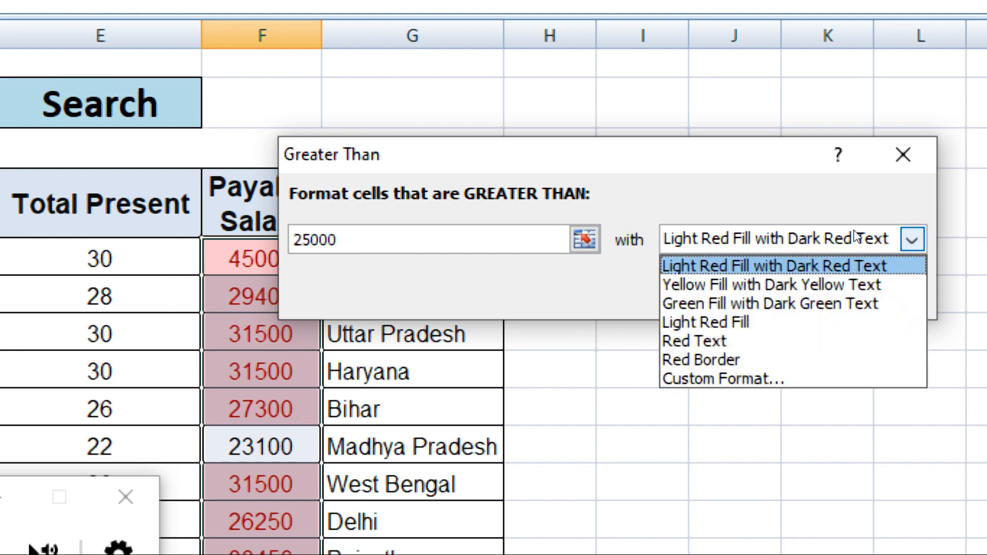
key("Down")
key("Down")
key("Down")
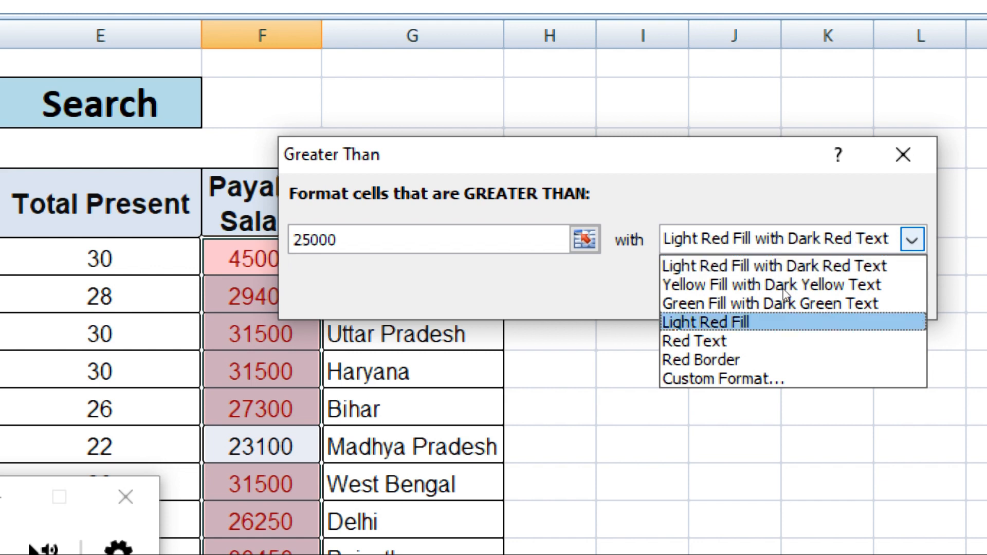
key("Down")
key("Down")
key("Down")
key("Return")
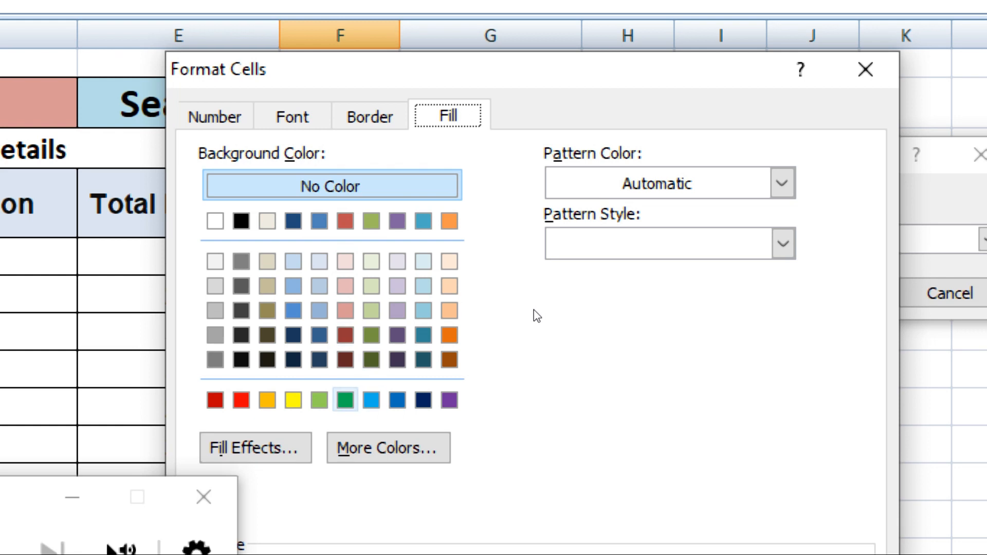
left_click(344, 400)
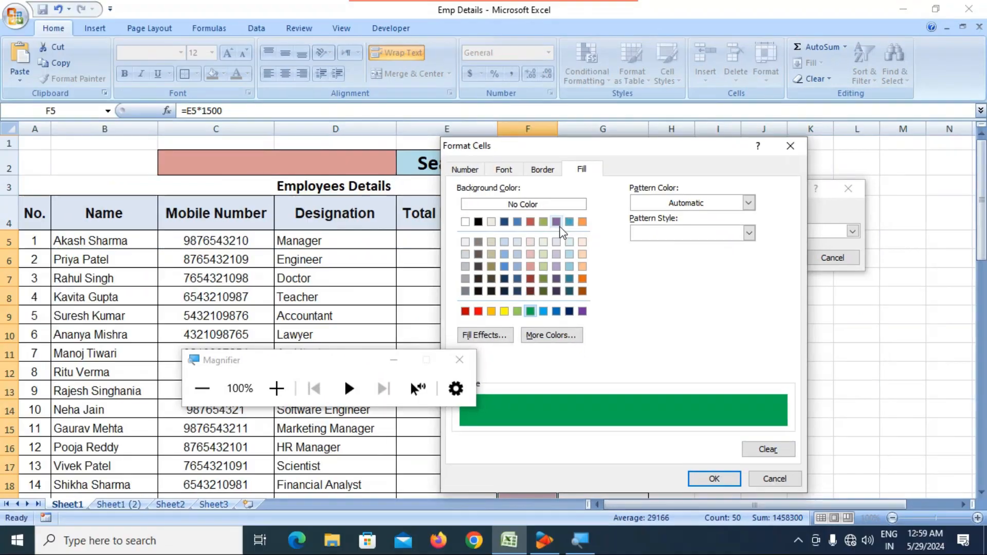
left_click(721, 477)
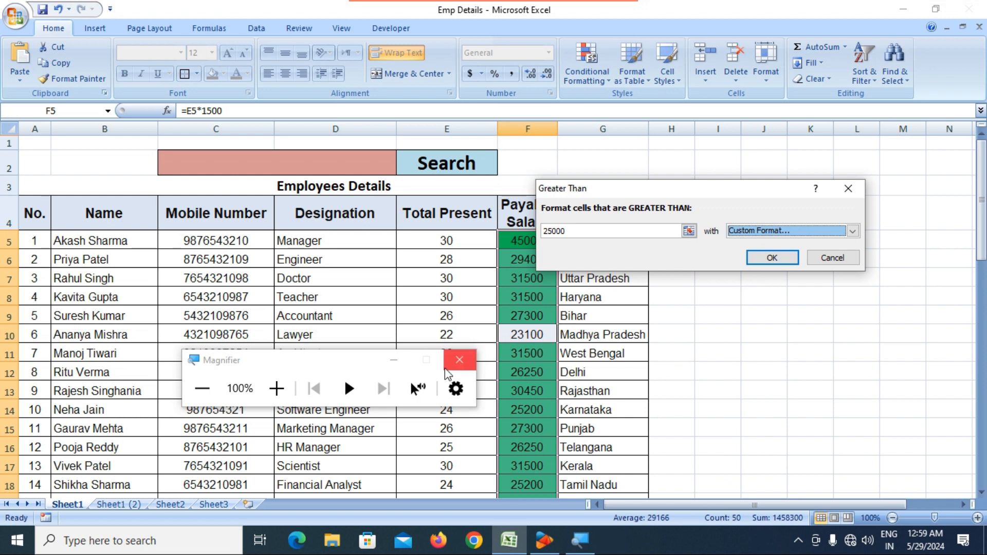
left_click(459, 363)
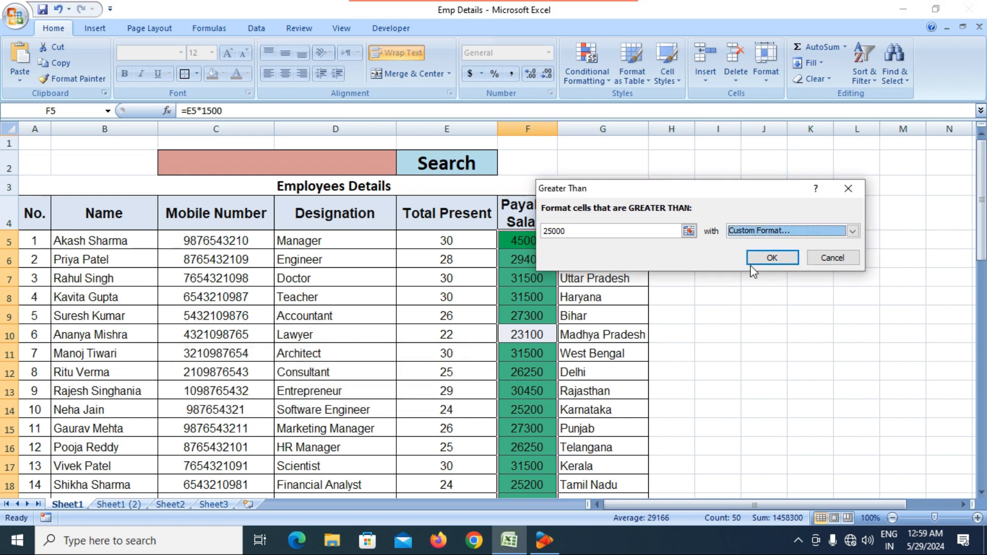
left_click(771, 257)
- Check the highlighting of the Payable Salary column down to the last record, inspecting cells F10, F29 and F33
scroll(575, 311, "down", 11)
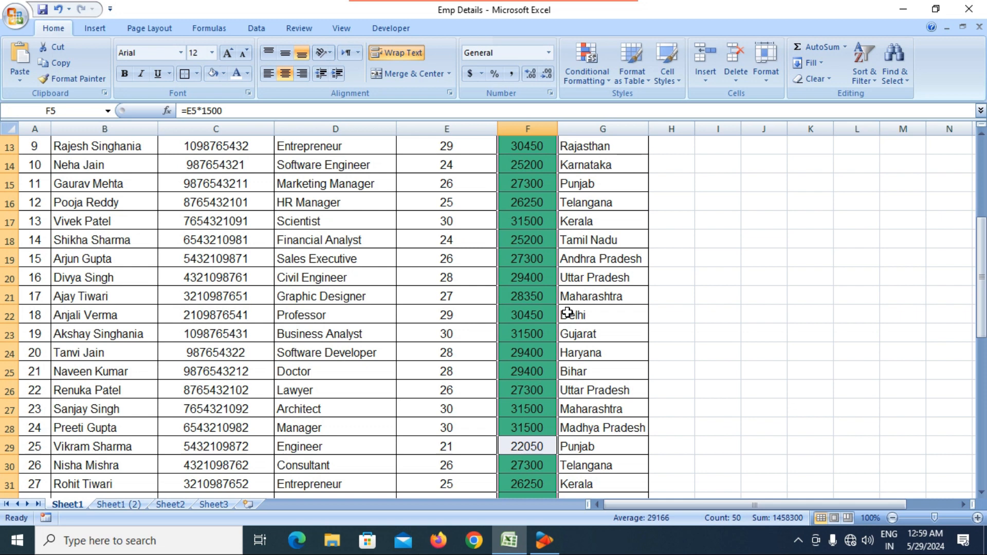
scroll(536, 315, "down", 5)
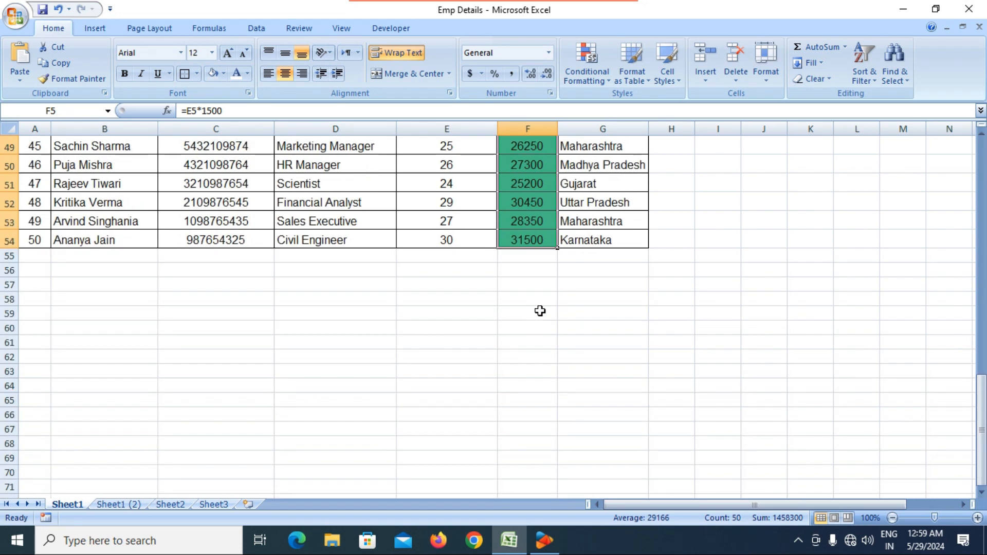
scroll(535, 287, "up", 9)
scroll(535, 279, "up", 6)
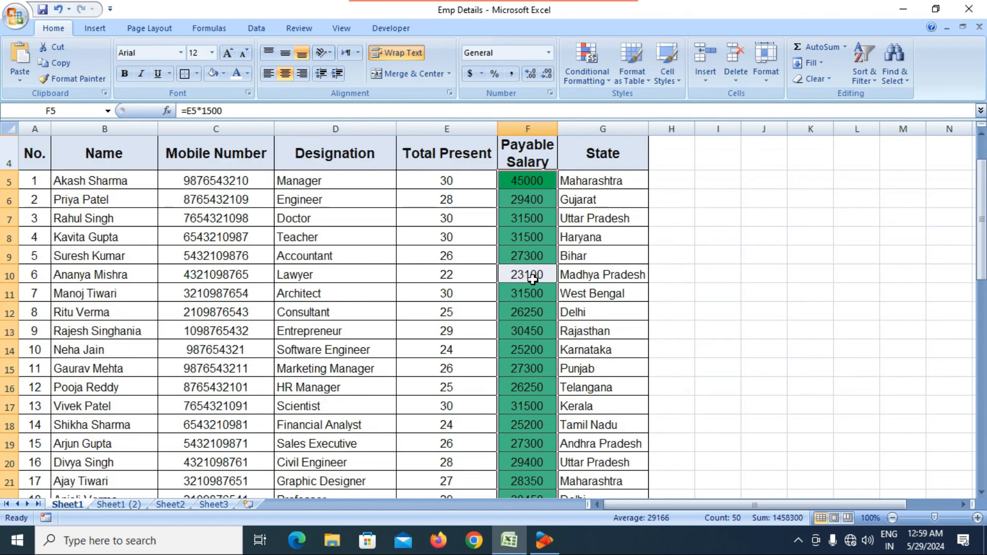
left_click(532, 279)
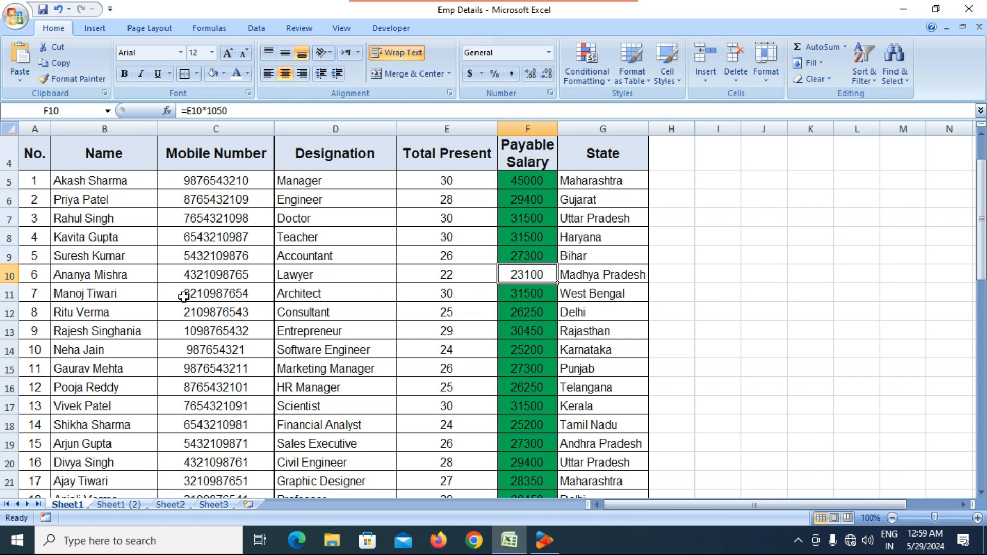
scroll(478, 289, "down", 6)
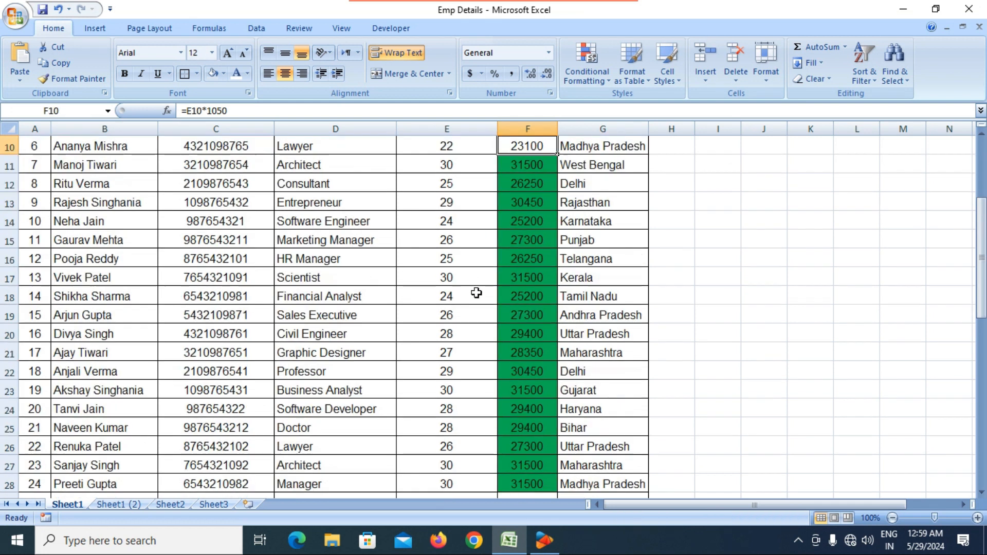
left_click(541, 278)
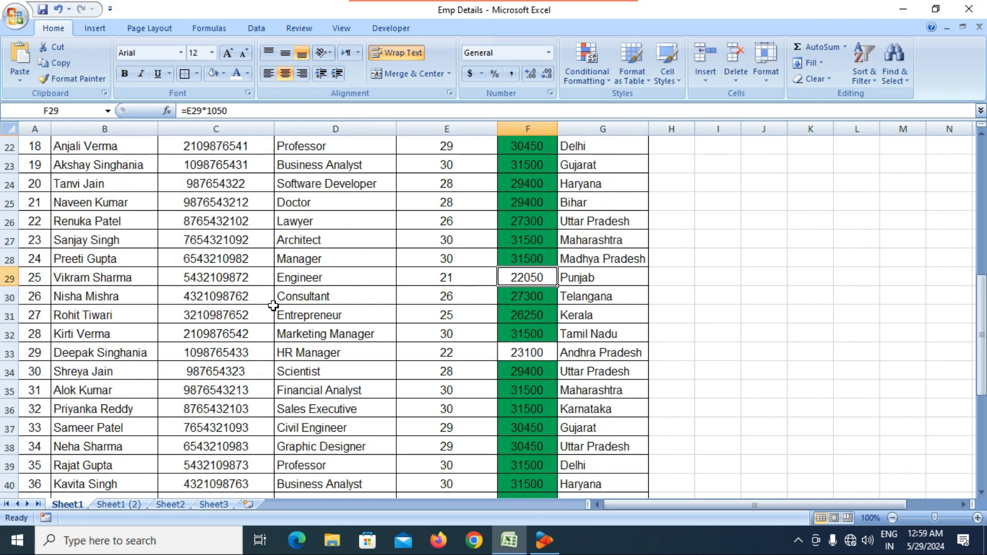
left_click(519, 357)
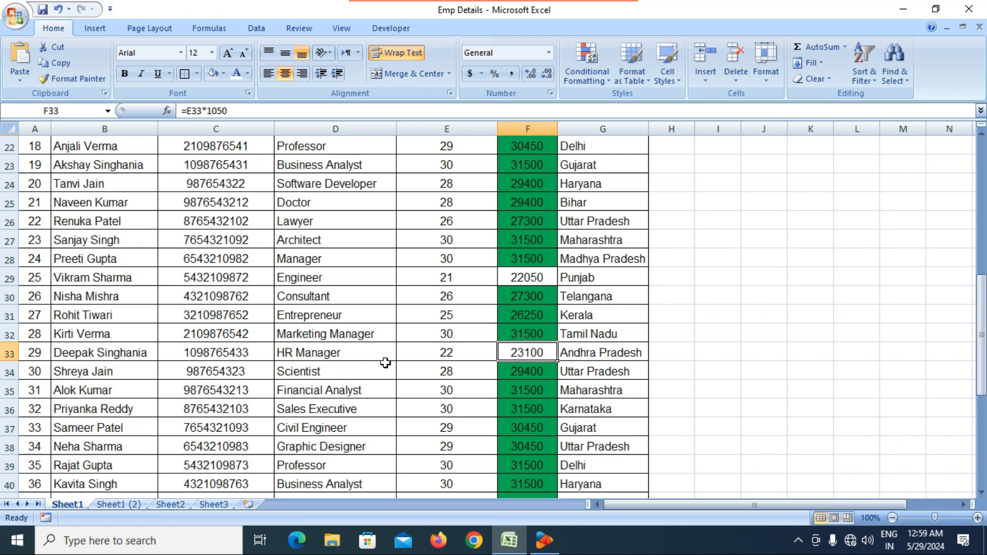
- Review the Payable Salary highlighting down to the last record, and view the Highlight Cells Rules options without applying any
scroll(440, 360, "down", 2)
scroll(440, 360, "down", 3)
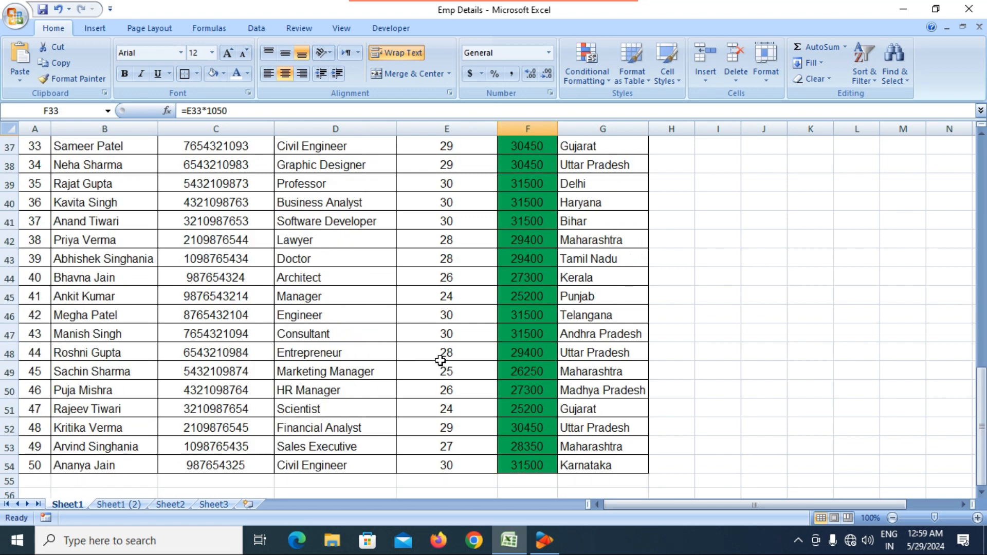
scroll(440, 360, "up", 12)
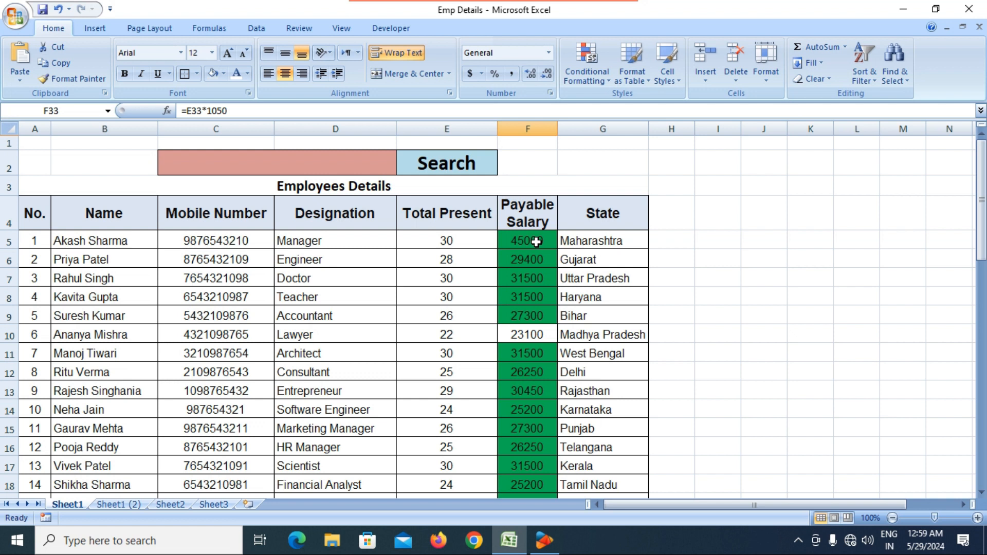
left_click(589, 82)
mouse_move(602, 112)
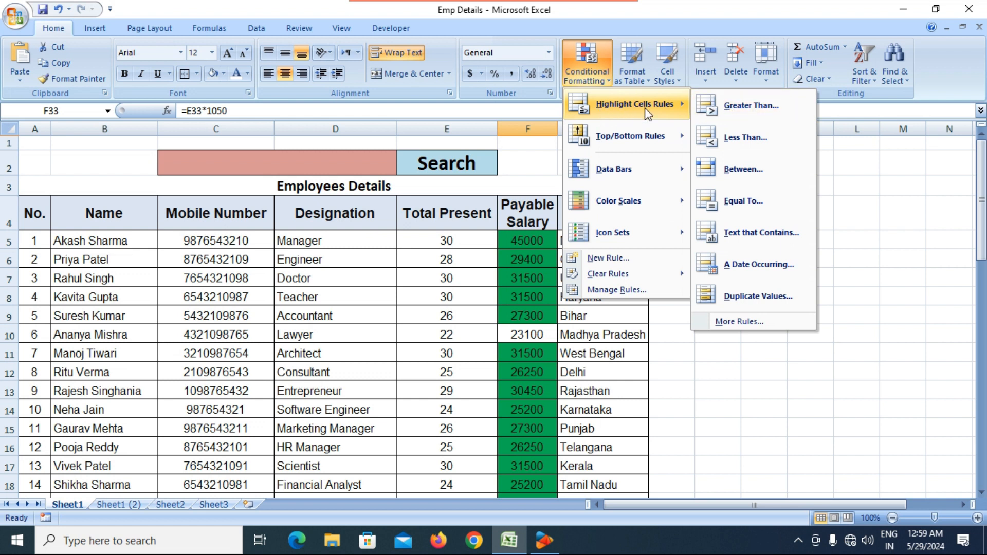
left_click(529, 250)
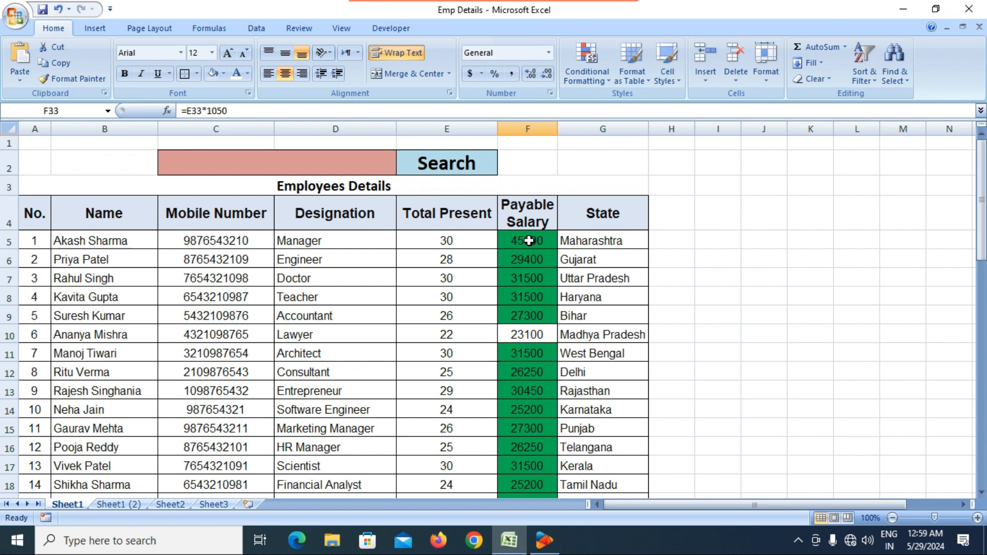
- Highlight the Total Present cells E5 to E54 that are greater than 26 with Light Red Fill with Dark Red Text
left_click(436, 240)
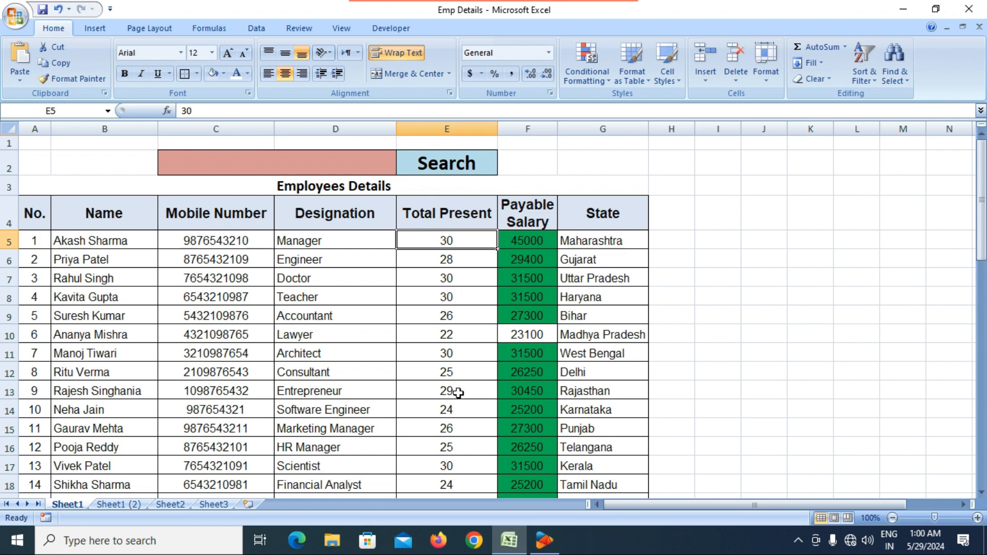
left_click_drag(437, 245, 465, 462)
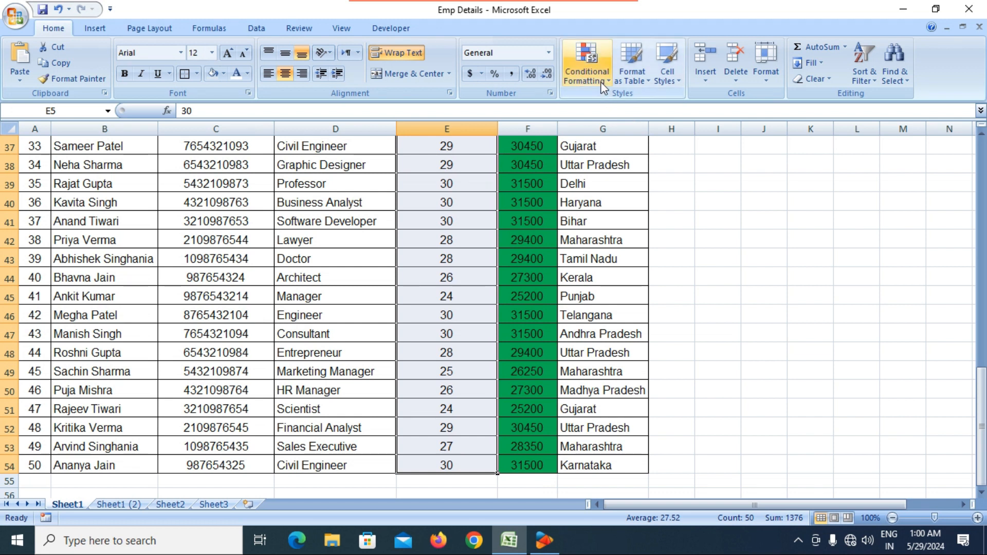
left_click(586, 65)
mouse_move(619, 100)
left_click(743, 112)
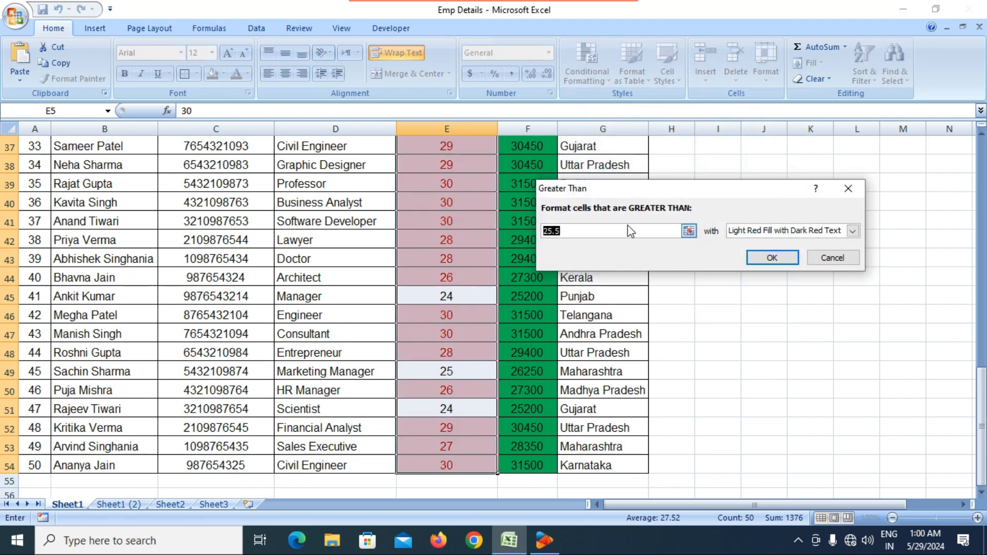
type("26")
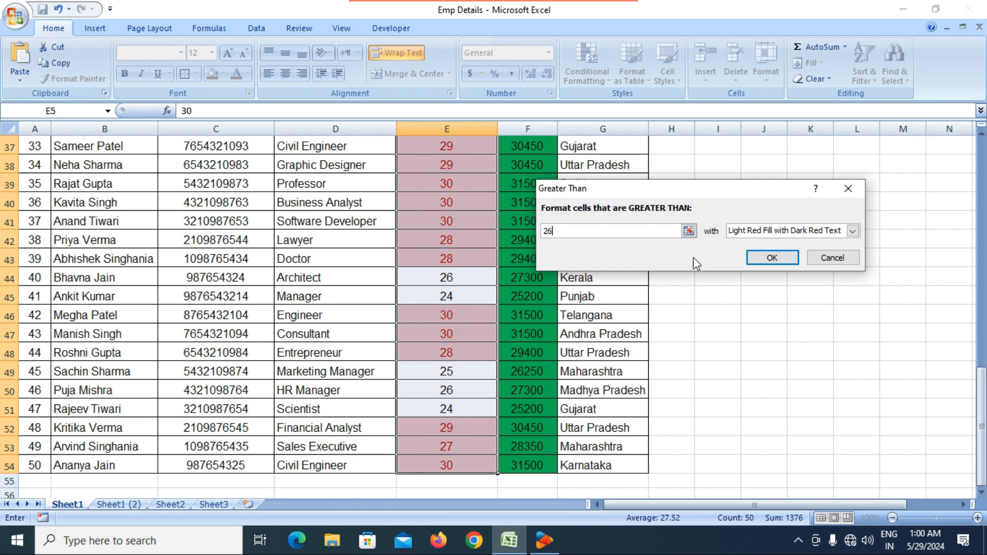
left_click(770, 258)
- Check the highlighting in the Total Present column from the first to the last record, inspecting cell E9
scroll(484, 319, "up", 6)
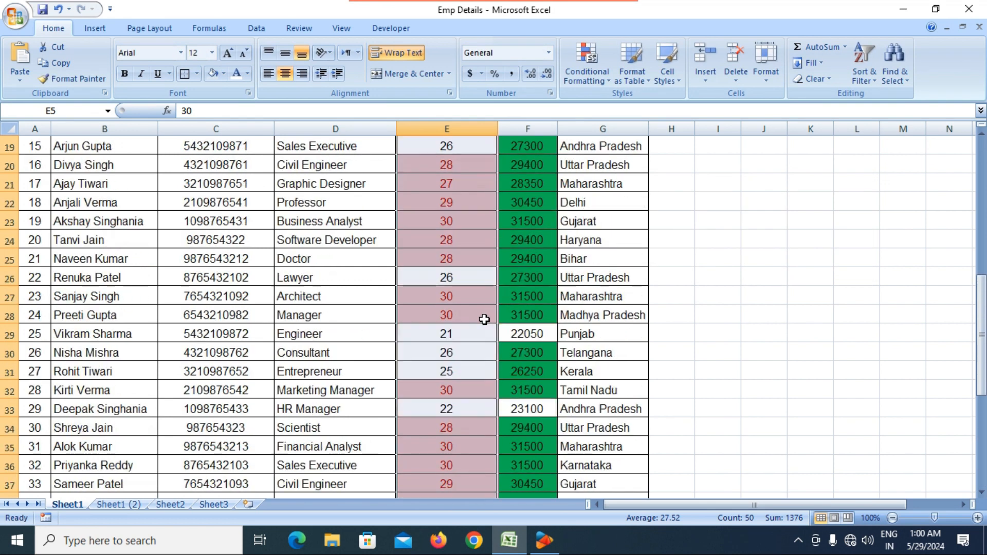
scroll(465, 307, "up", 5)
left_click(452, 256)
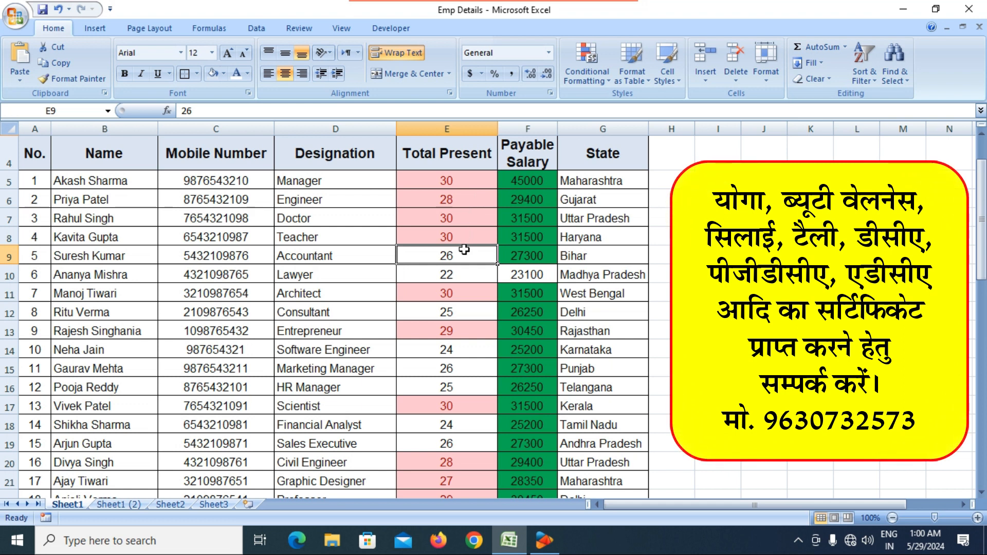
scroll(465, 250, "down", 1)
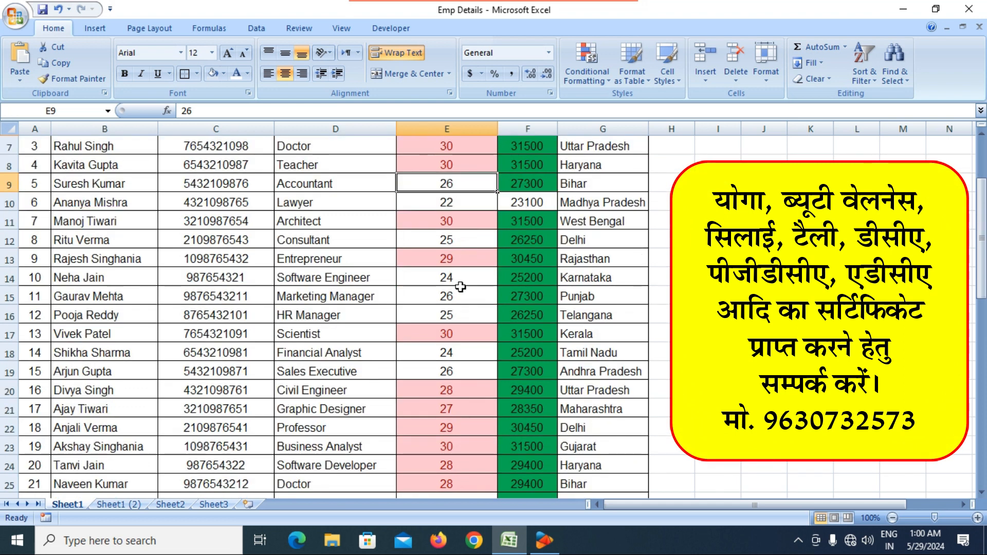
scroll(457, 265, "down", 5)
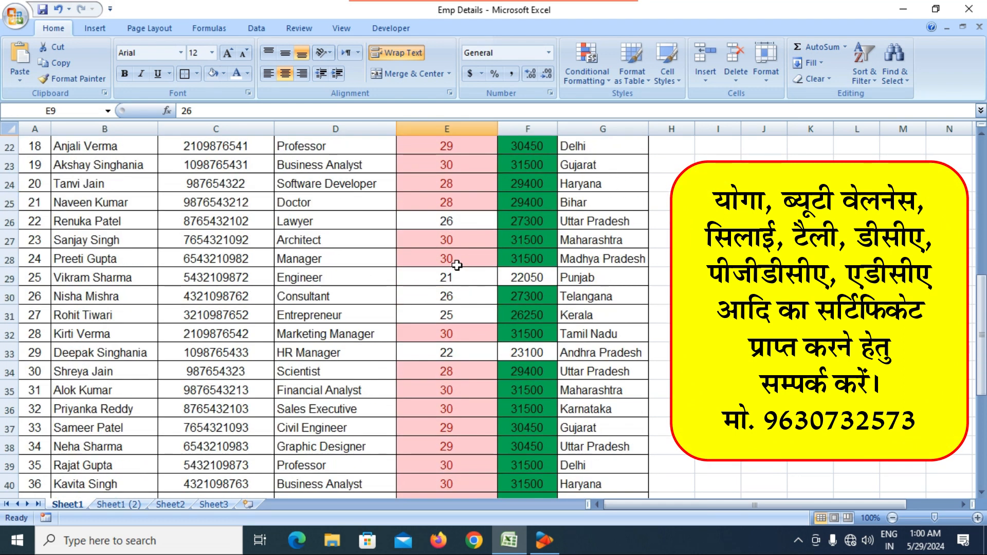
scroll(457, 265, "down", 9)
scroll(457, 265, "up", 14)
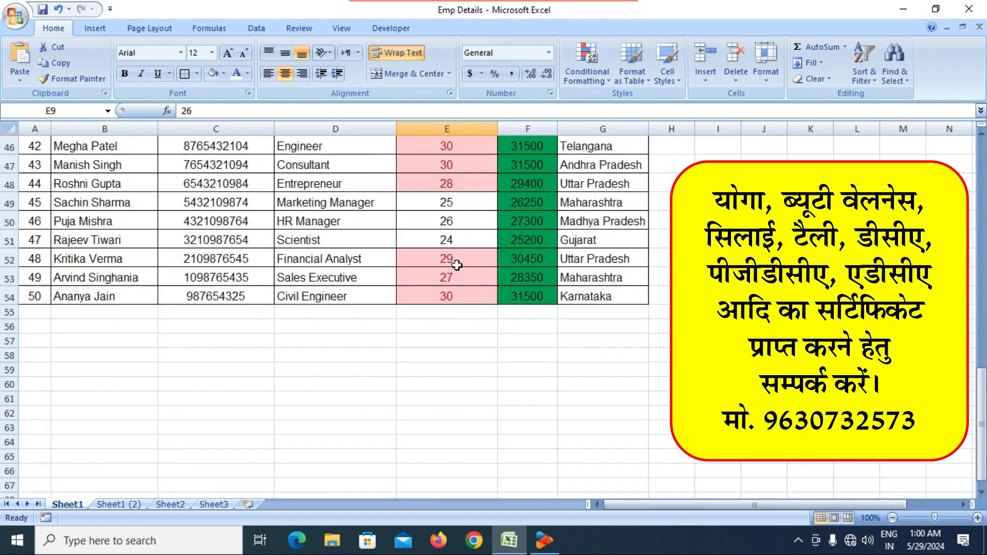
scroll(460, 251, "up", 2)
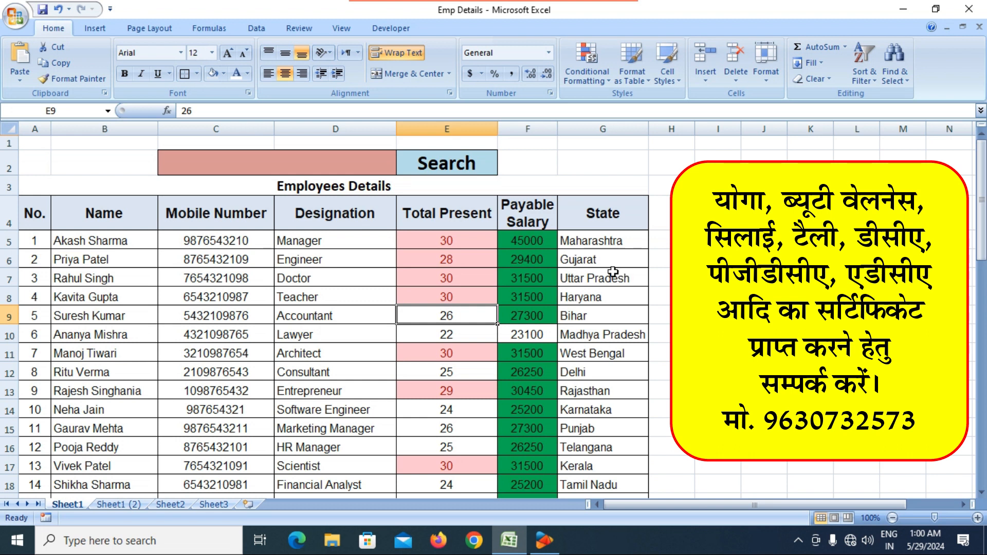
left_click(604, 258)
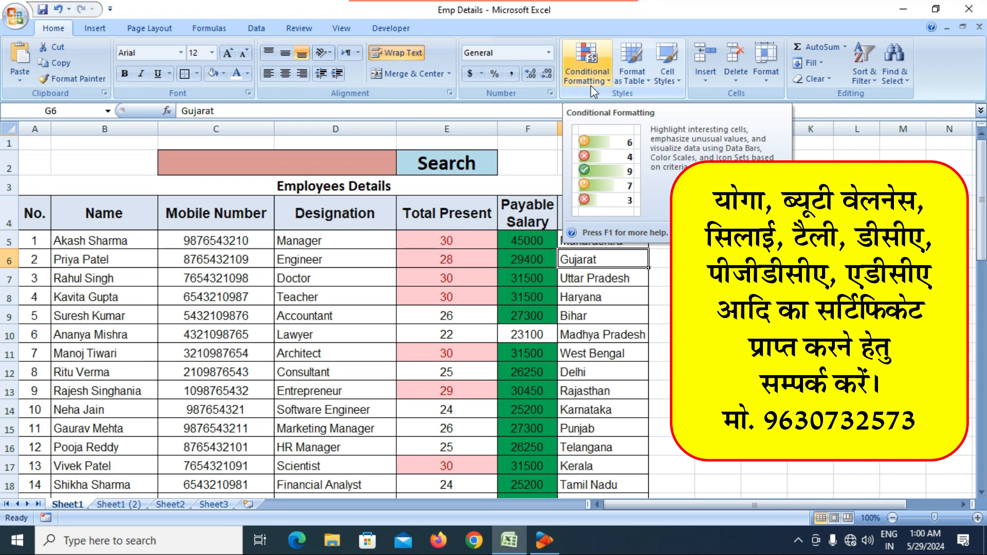
left_click(505, 293)
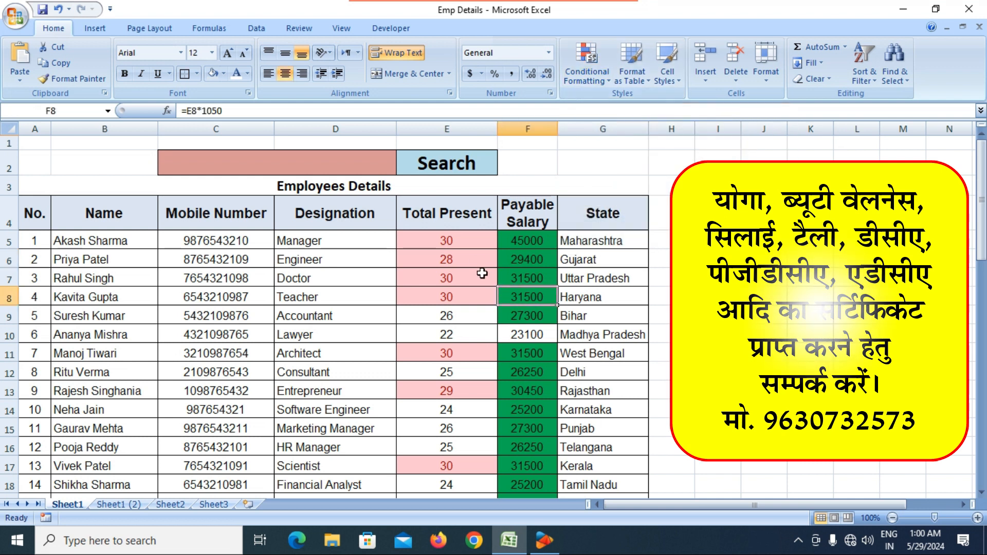
- Clear the conditional formatting rules from the selected Total Present and Payable Salary cells E5 to F54
left_click(461, 241)
left_click_drag(461, 242, 516, 457)
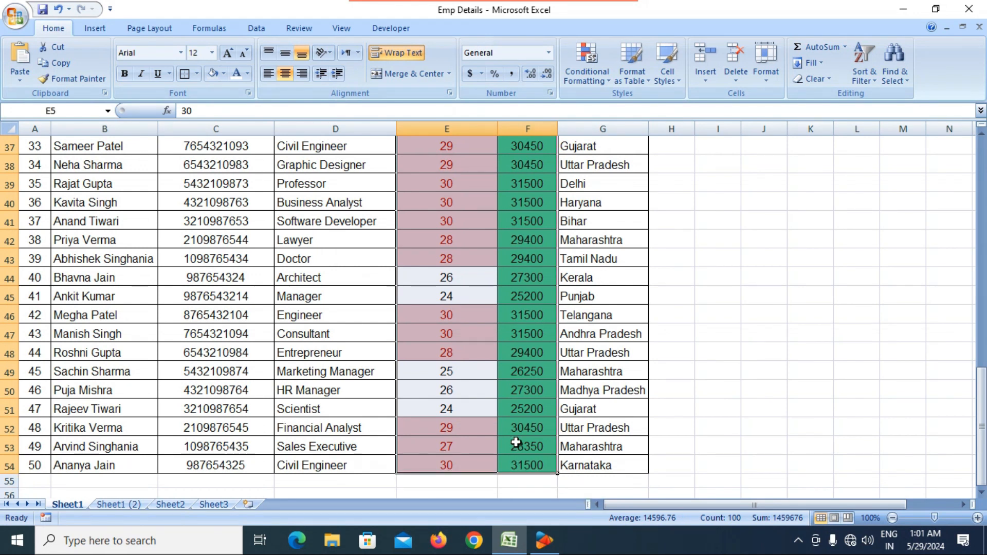
left_click(596, 80)
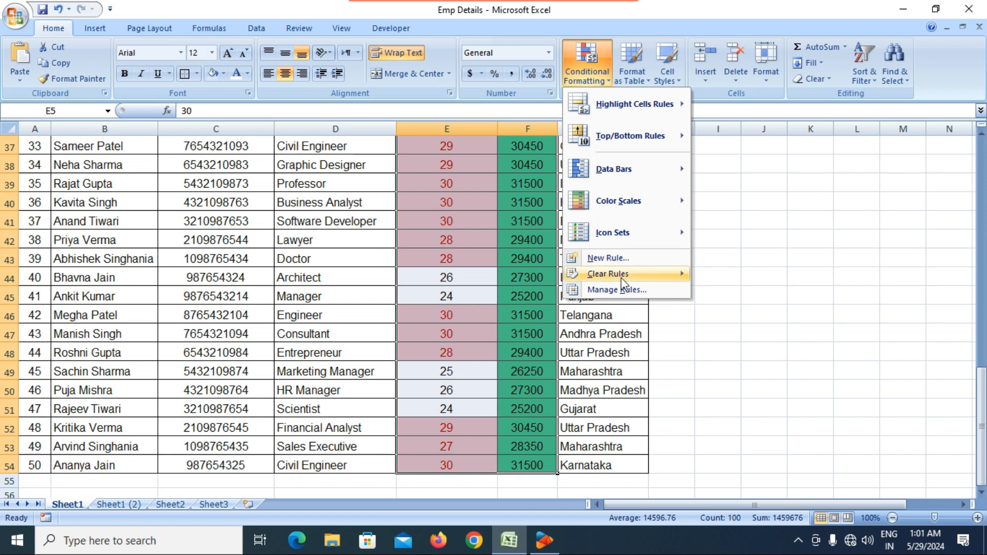
mouse_move(621, 276)
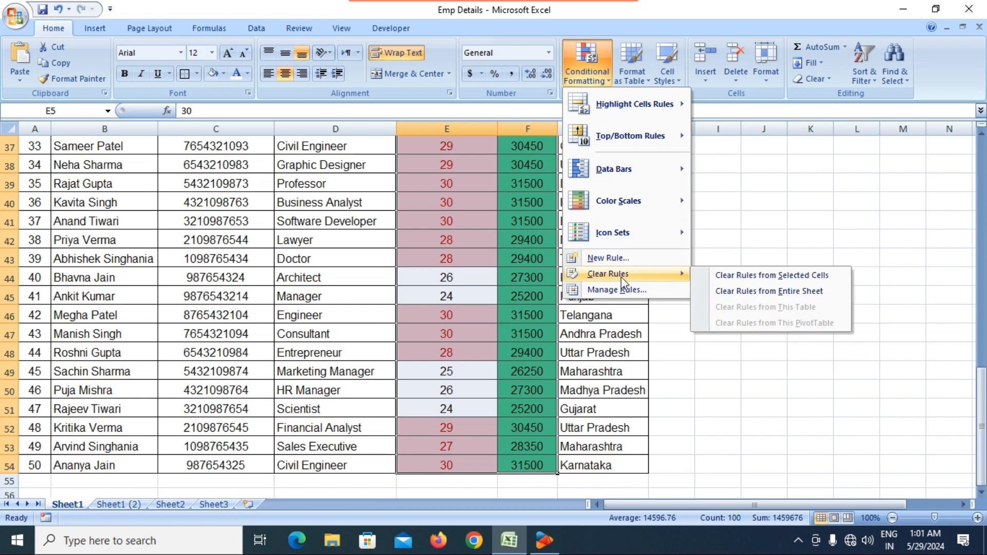
left_click(744, 279)
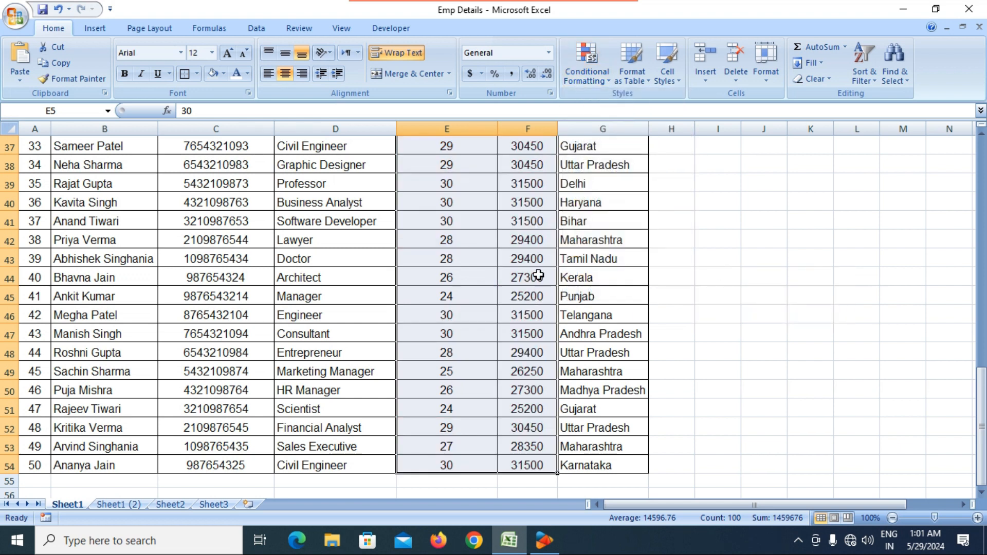
scroll(538, 275, "up", 12)
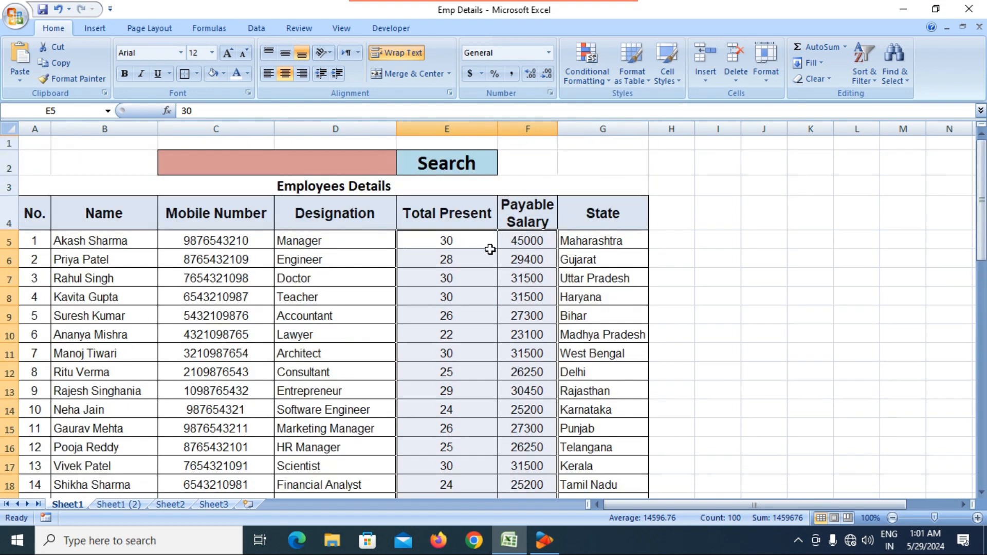
- Examine the Highlight Cells Rules and Top/Bottom Rules options of conditional formatting, without applying any rule
left_click(489, 246)
left_click(597, 79)
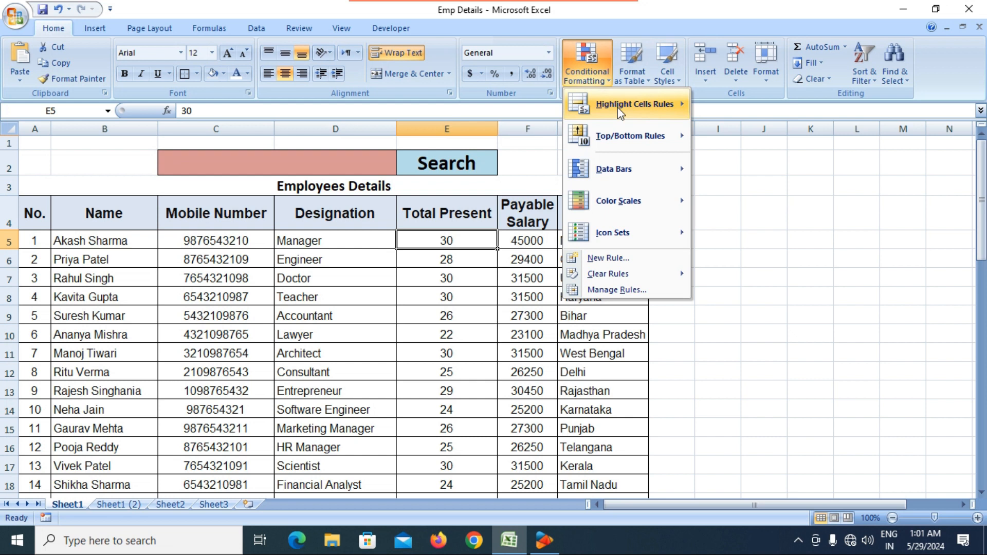
mouse_move(618, 109)
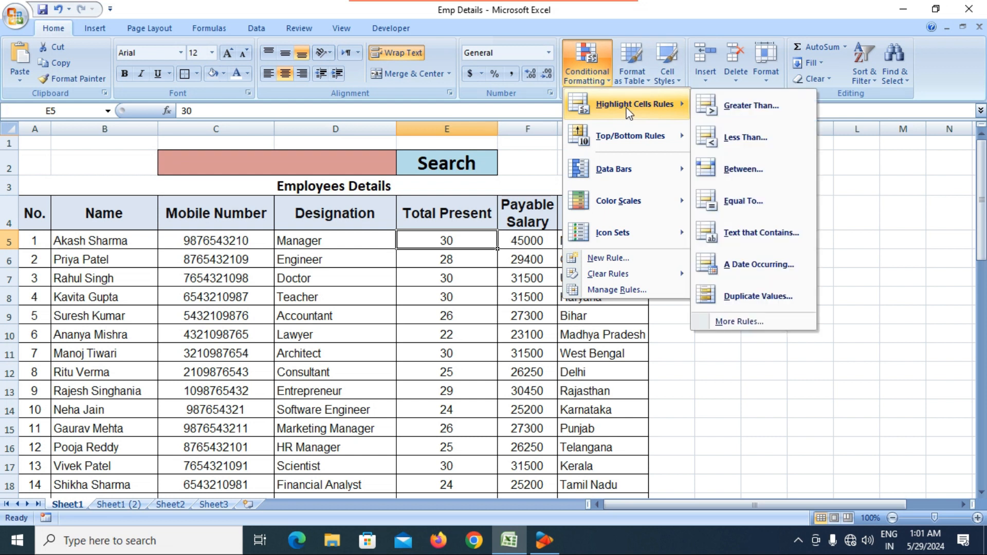
mouse_move(635, 136)
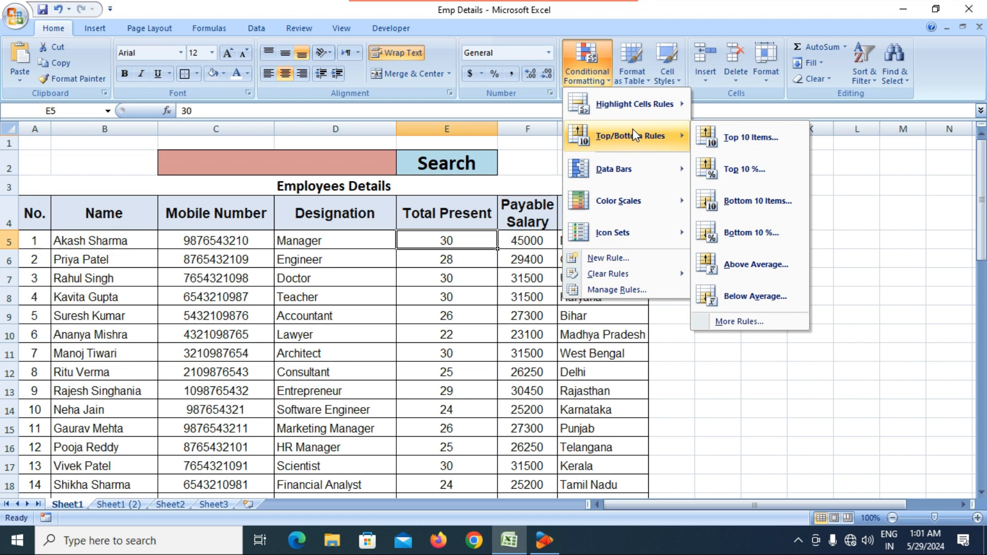
left_click(461, 273)
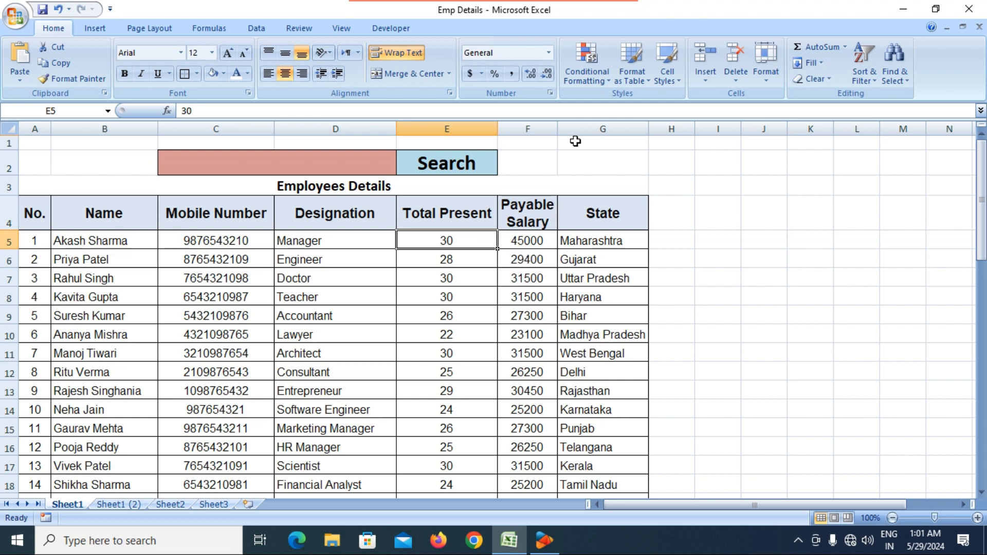
left_click(599, 80)
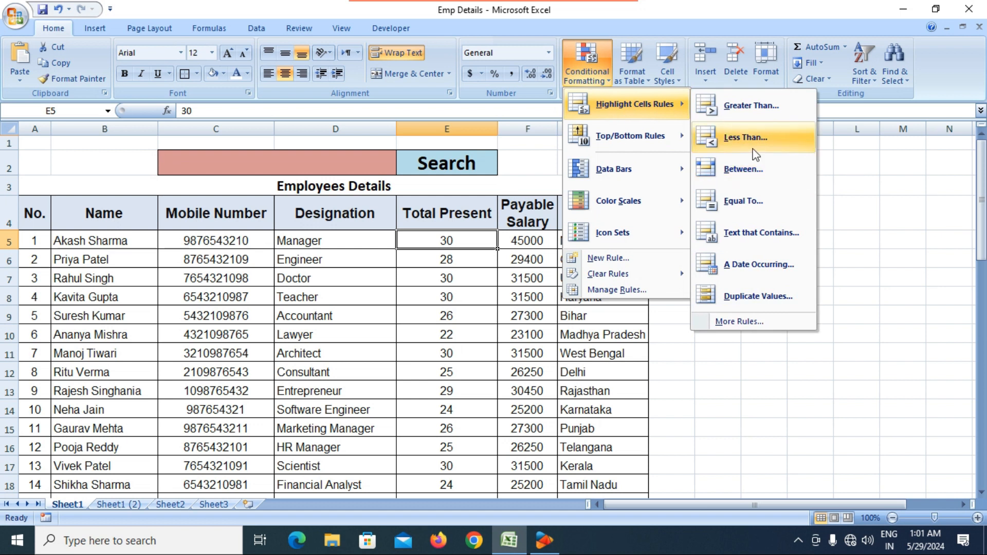
left_click(465, 290)
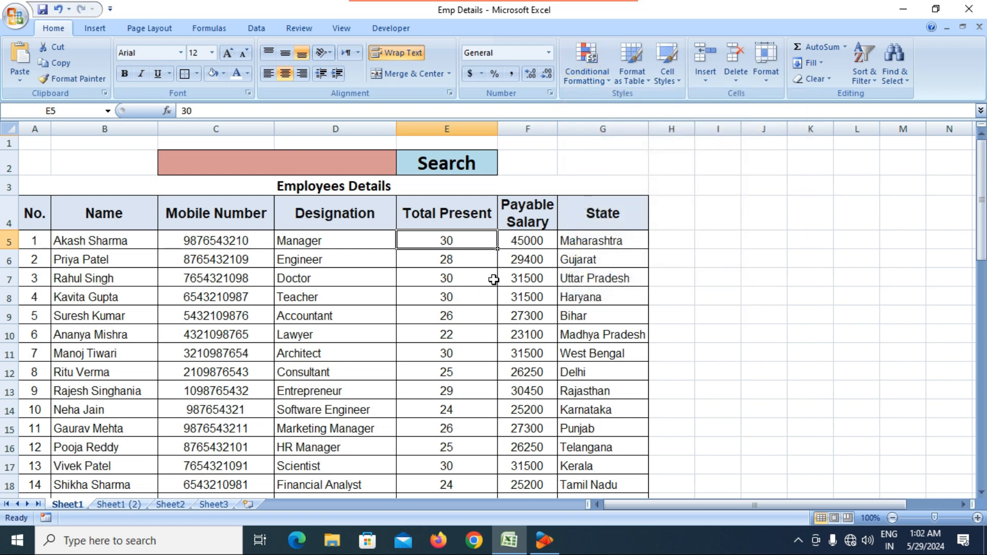
- Highlight the Payable Salary cells F5 to F54 that are less than 25000 with Light Red Fill with Dark Red Text
left_click(536, 351)
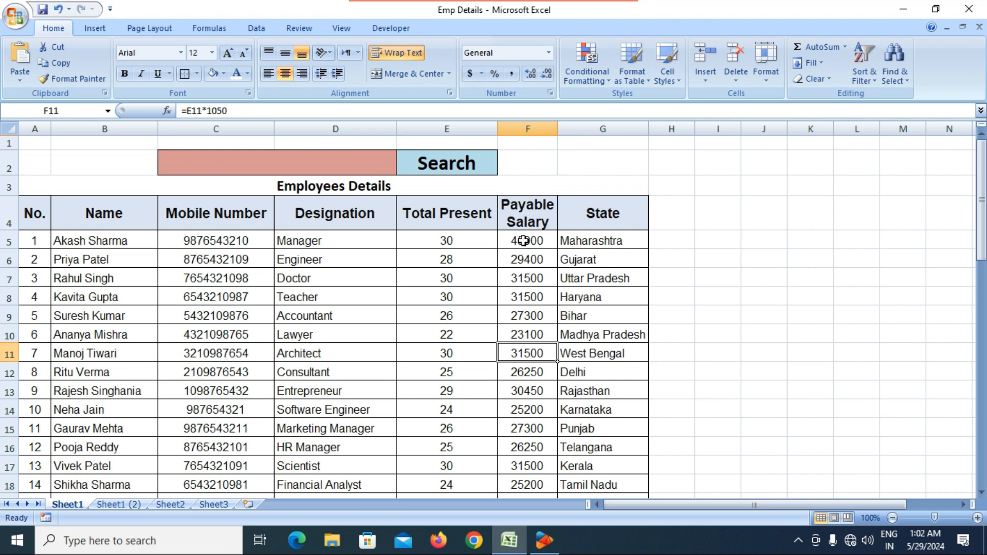
left_click(522, 240)
left_click_drag(523, 239, 522, 480)
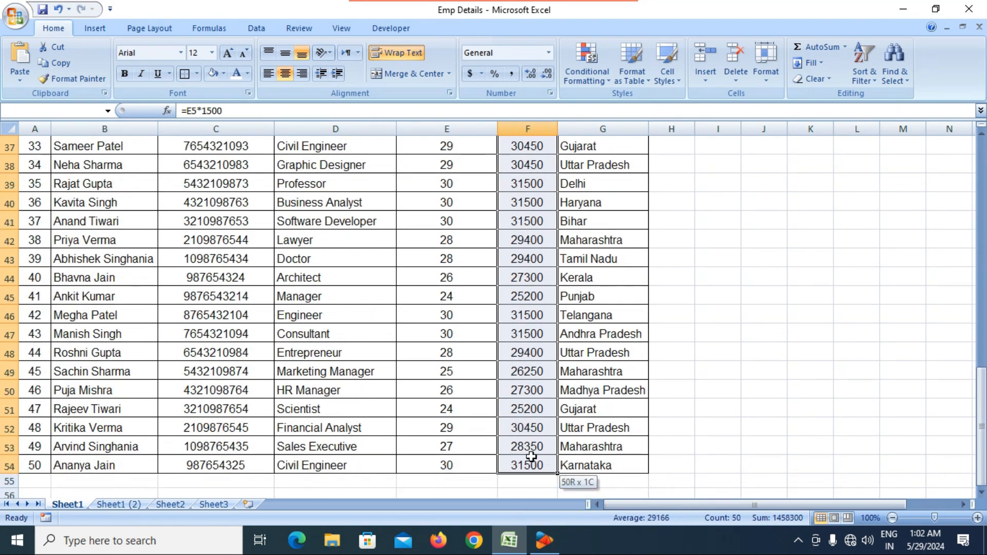
left_click(593, 82)
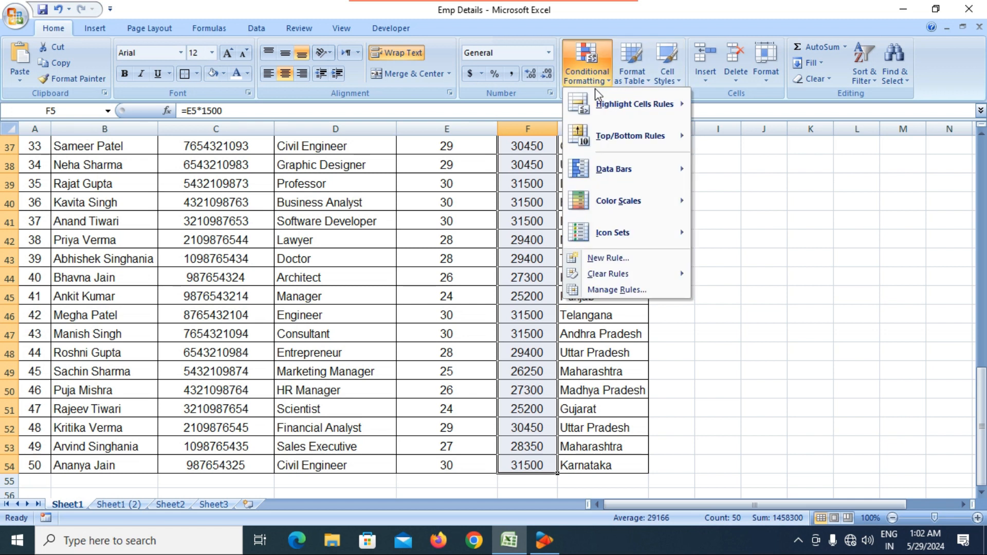
mouse_move(609, 106)
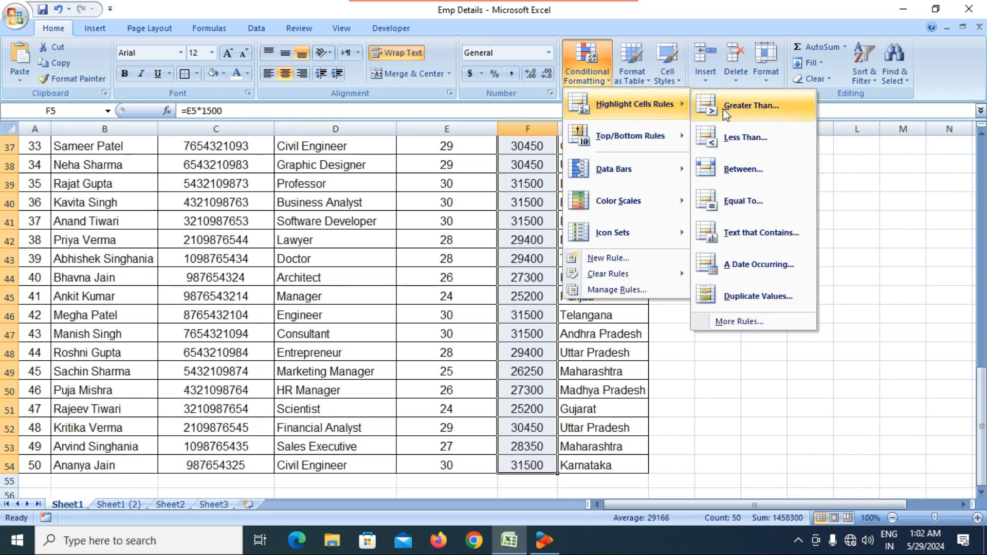
left_click(748, 138)
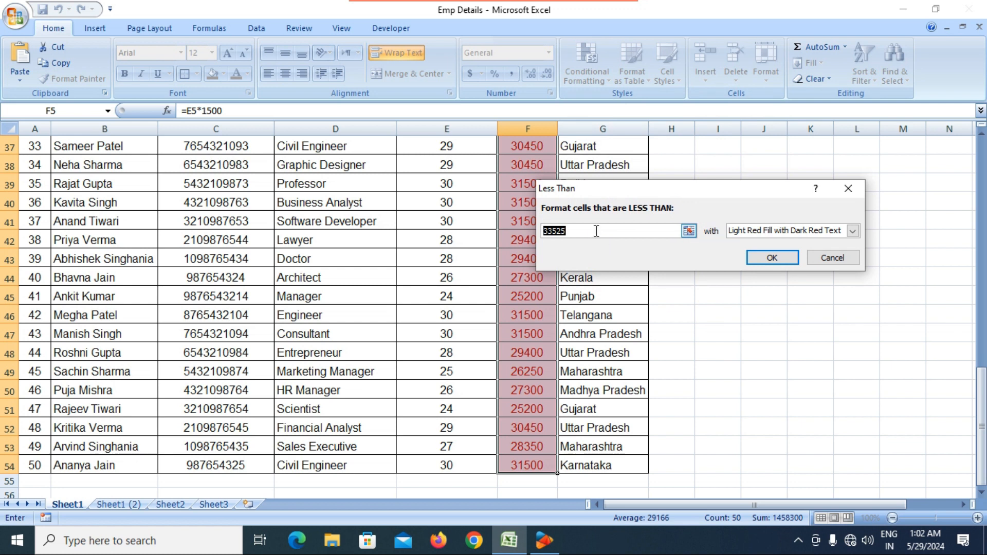
type("25000")
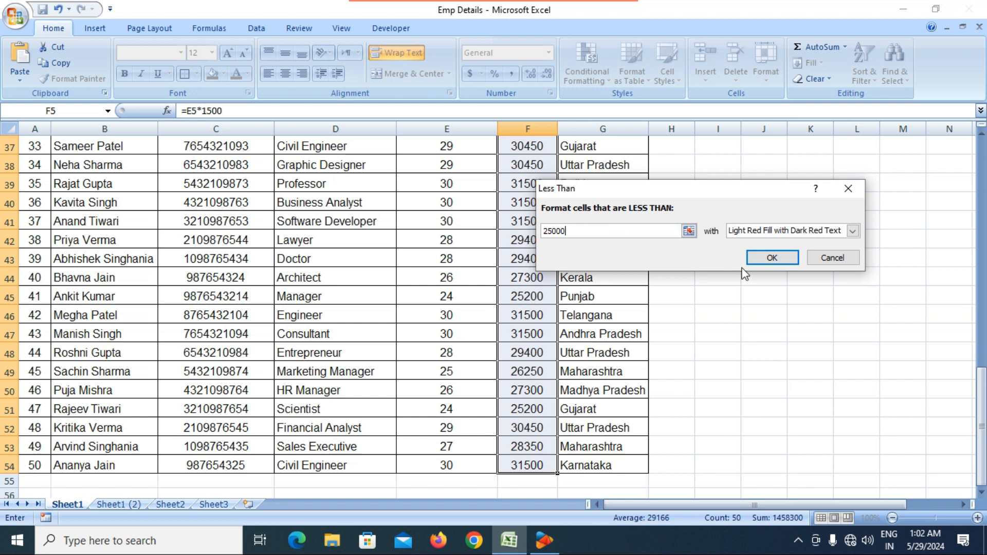
left_click(780, 257)
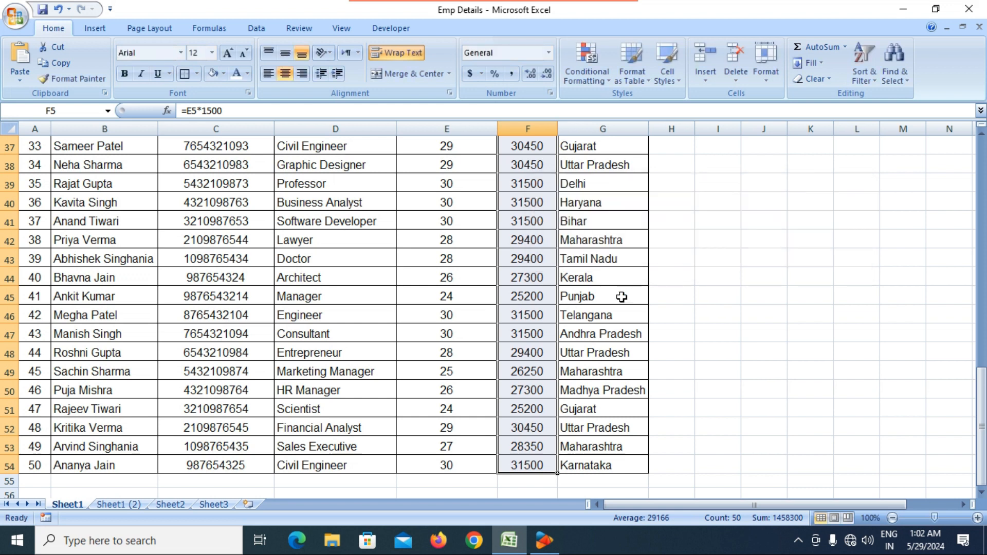
scroll(574, 301, "up", 8)
scroll(574, 302, "up", 3)
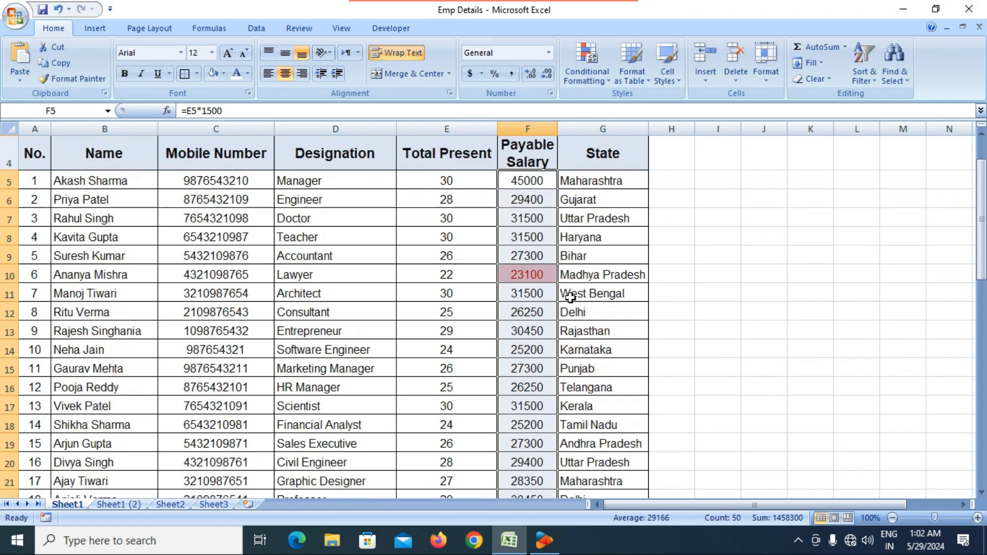
- Check the highlighted Payable Salary cells through the table, inspecting F10, F29 and F33
left_click(517, 318)
left_click(529, 275)
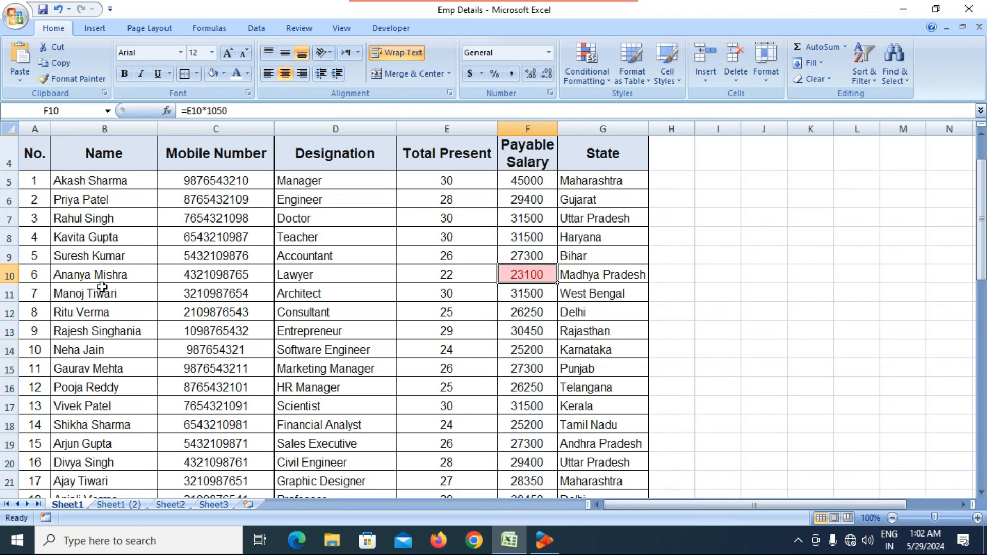
scroll(526, 282, "down", 6)
left_click(535, 277)
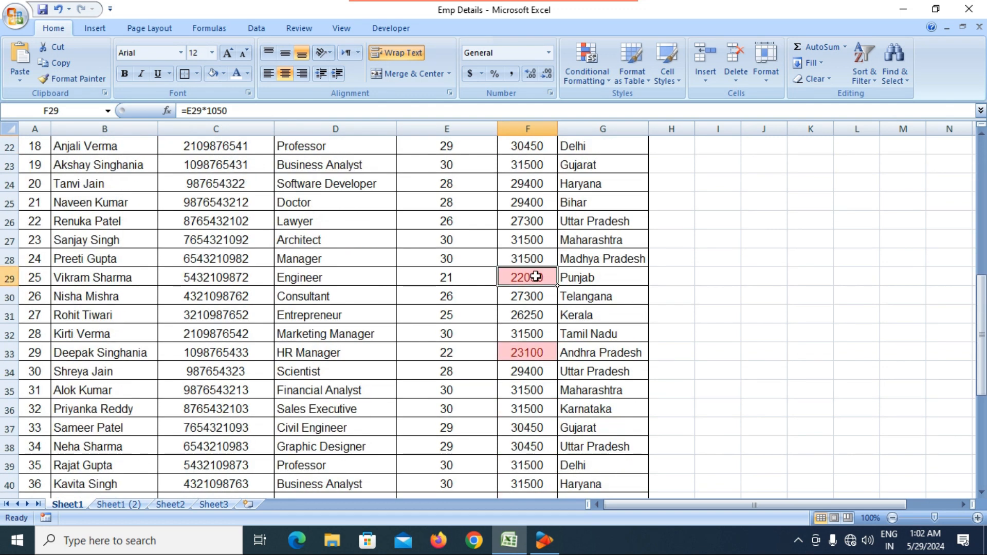
left_click(539, 352)
scroll(537, 349, "down", 2)
scroll(537, 350, "down", 5)
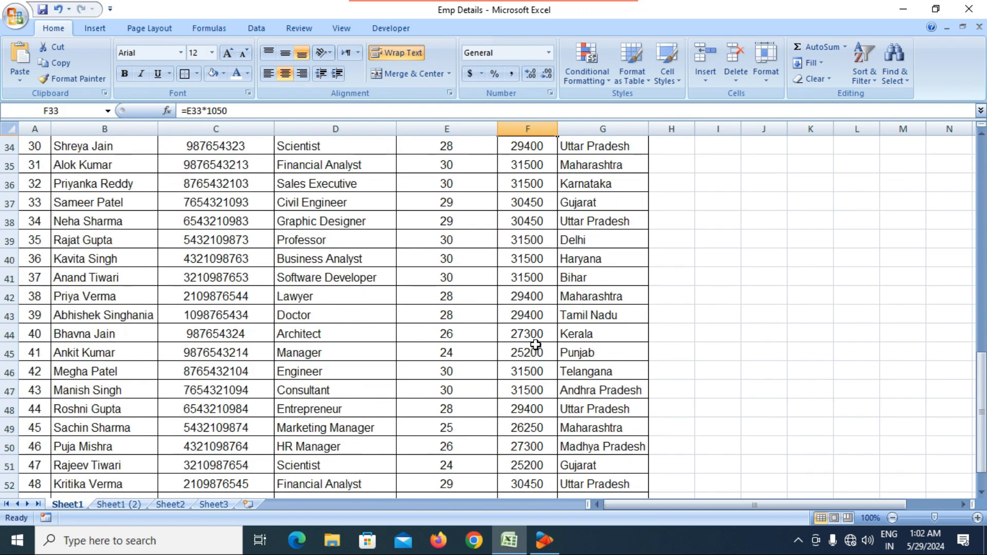
scroll(535, 344, "up", 12)
scroll(532, 340, "up", 2)
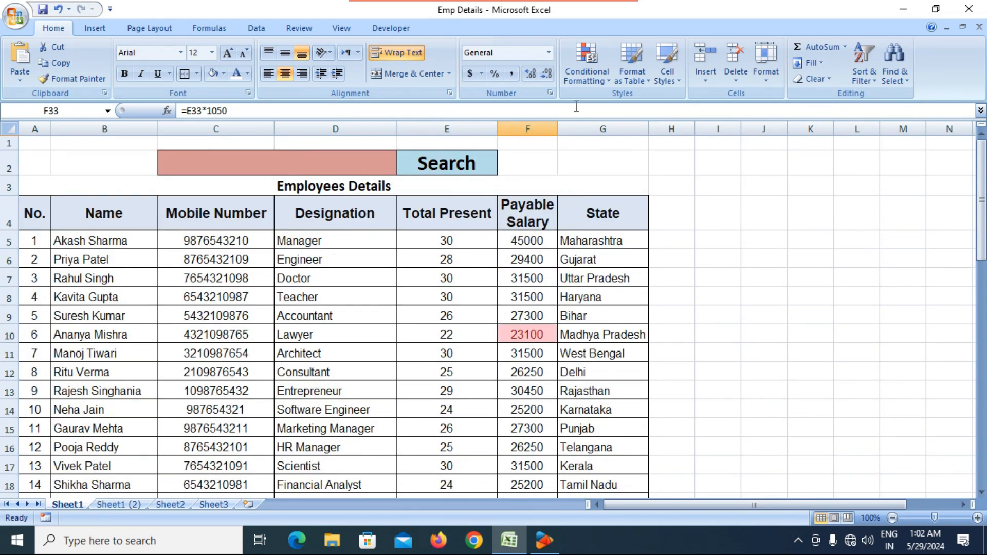
- Clear the conditional formatting rules from the Payable Salary cells F5 to F54 only
left_click_drag(530, 240, 555, 467)
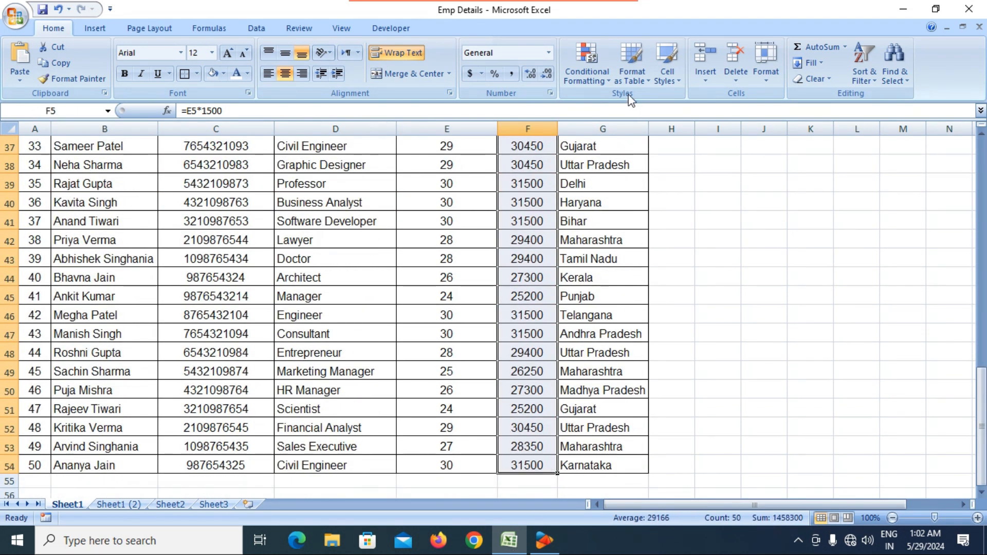
left_click(594, 82)
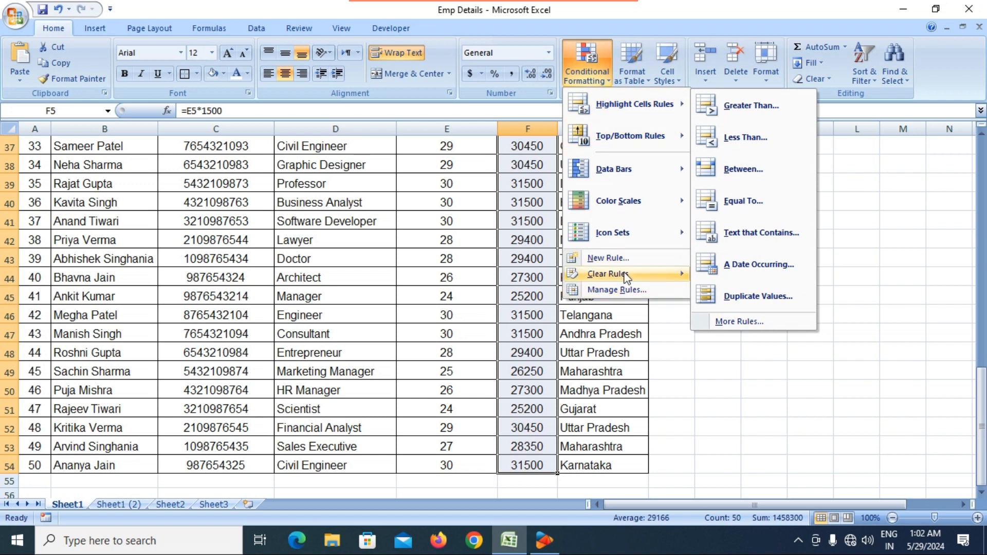
mouse_move(626, 277)
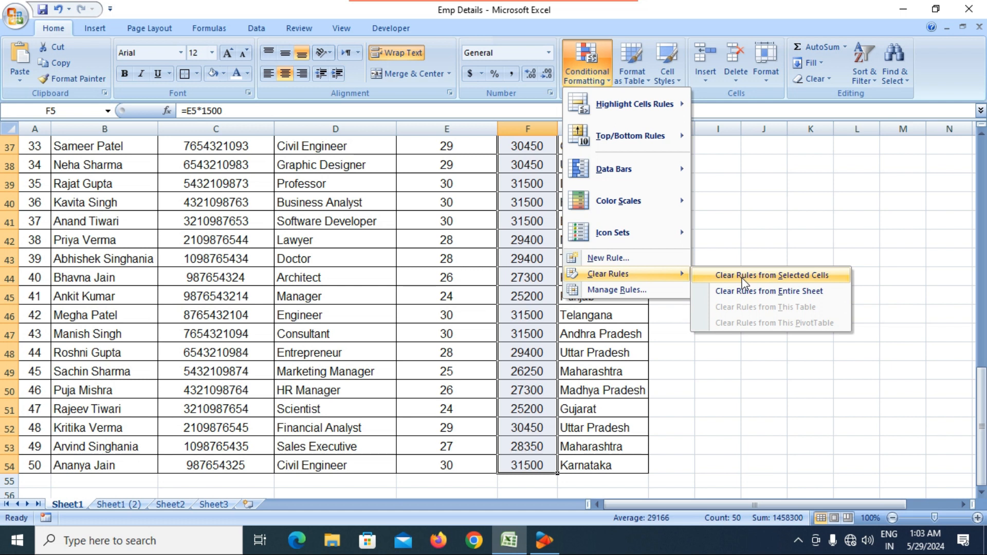
left_click(742, 278)
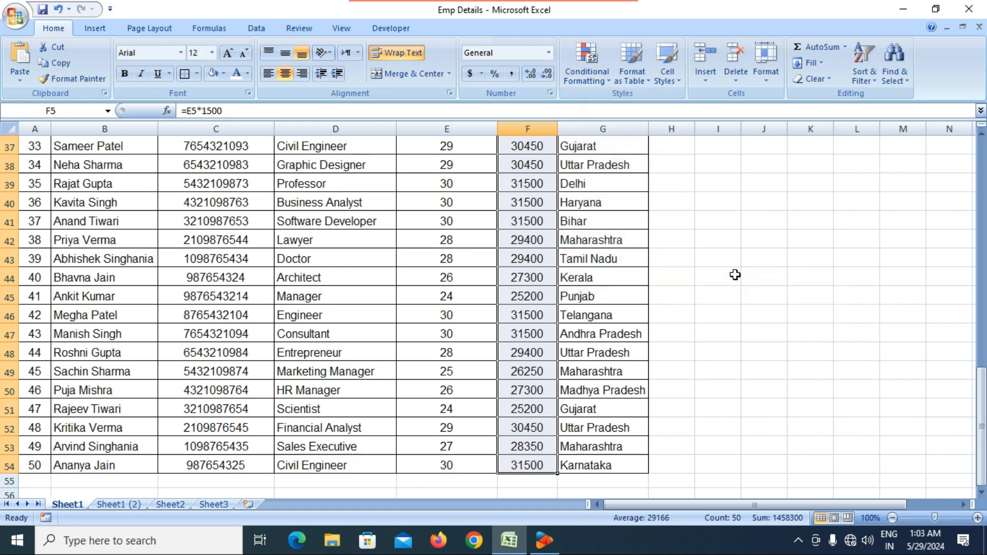
scroll(568, 257, "up", 12)
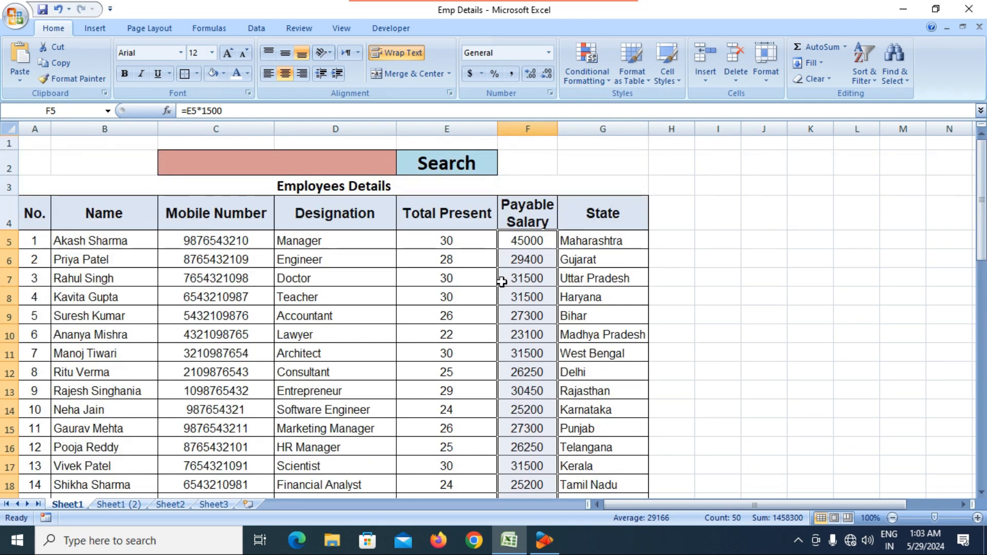
left_click(590, 82)
mouse_move(594, 101)
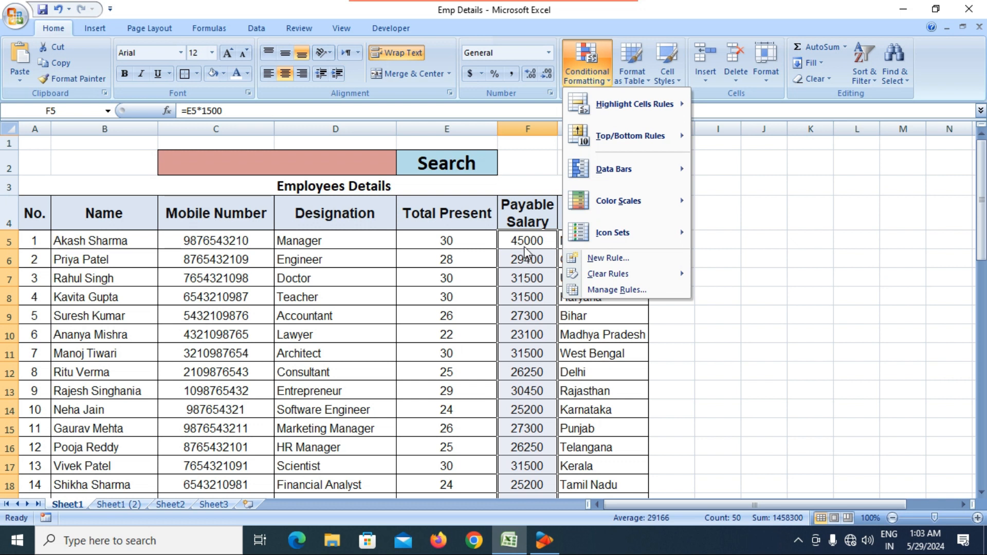
mouse_move(660, 98)
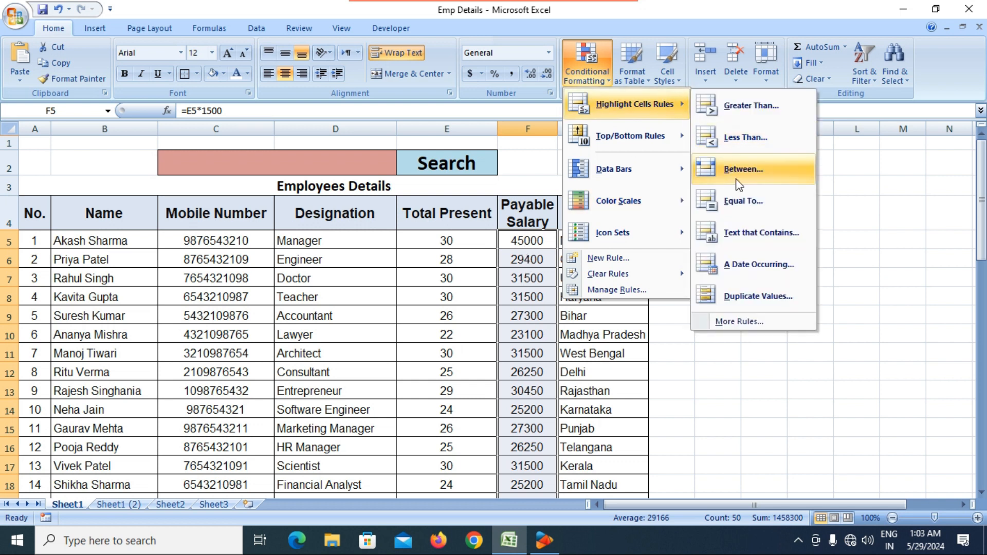
left_click(526, 270)
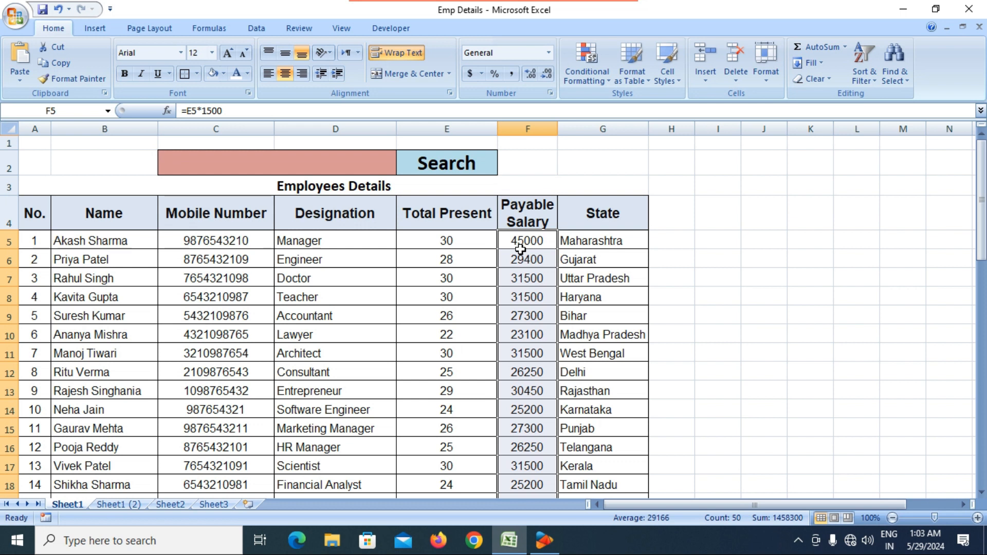
left_click(529, 273)
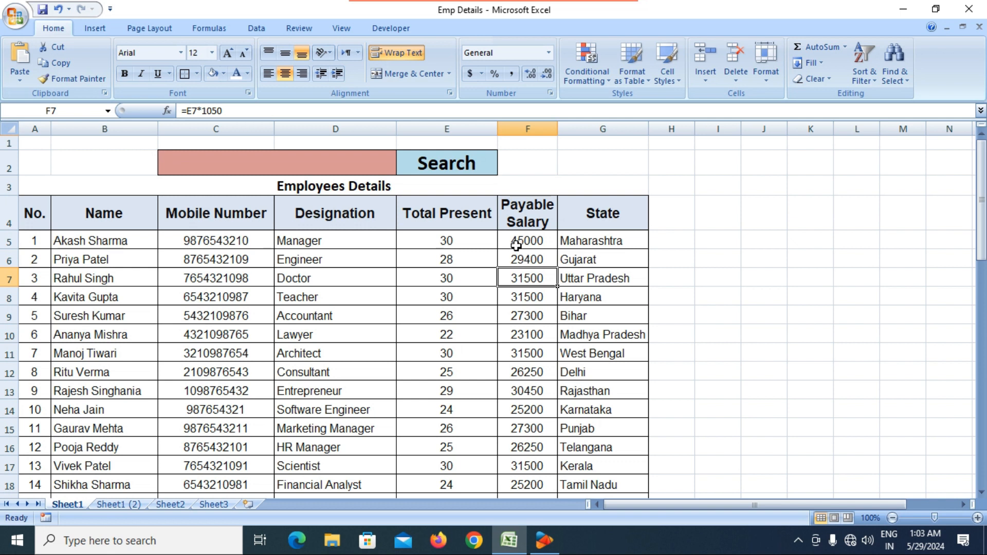
- Highlight the Payable Salary cells F5 to F54 that are between 20000 and 28000 with Light Red Fill with Dark Red Text
left_click_drag(516, 242, 550, 465)
left_click(590, 79)
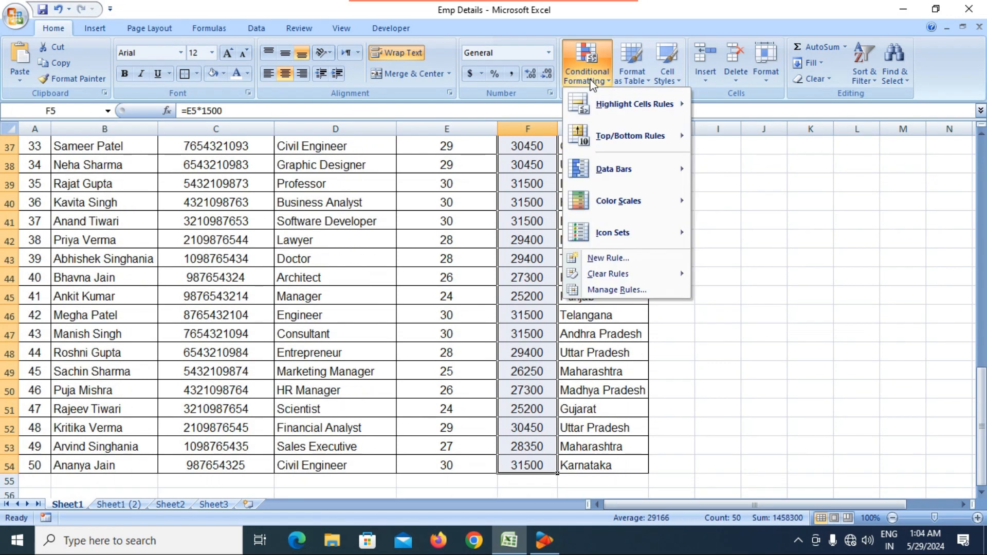
mouse_move(611, 114)
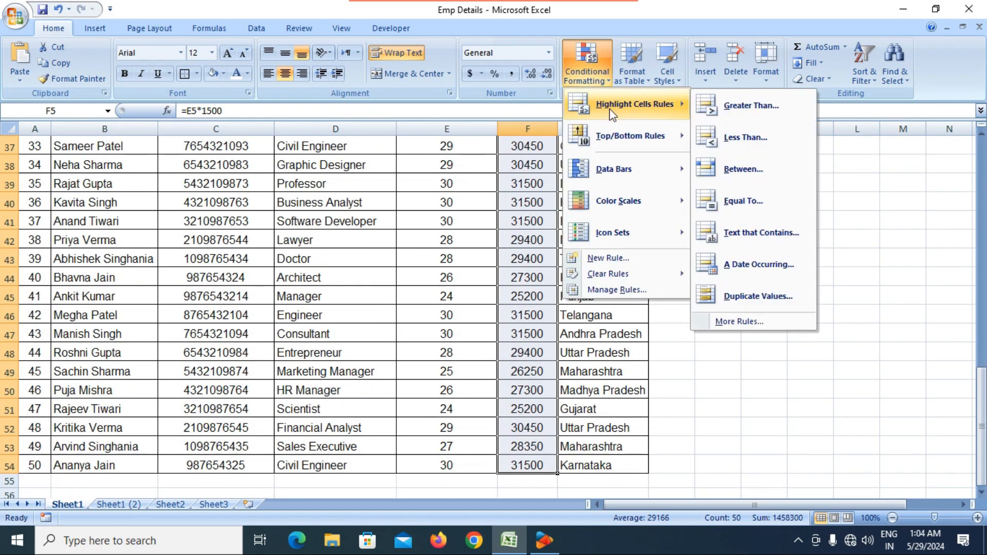
left_click(743, 169)
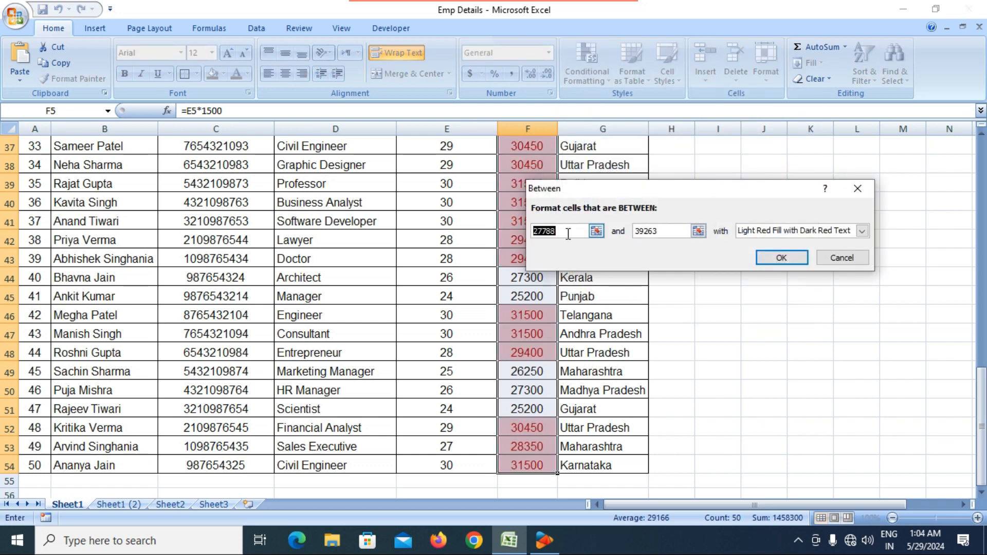
type("2000")
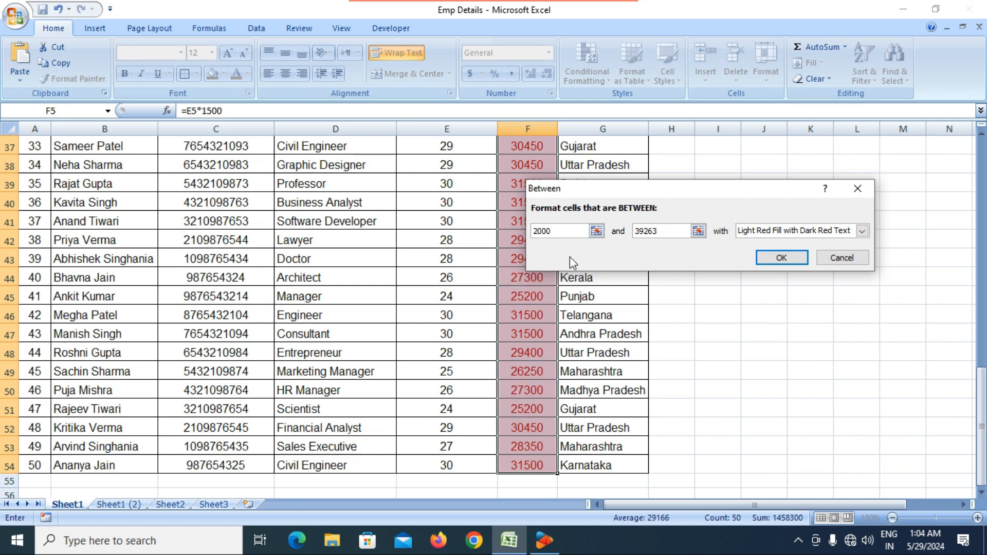
left_click(675, 230)
key("BackSpace")
key("BackSpace")
key("BackSpace")
key("BackSpace")
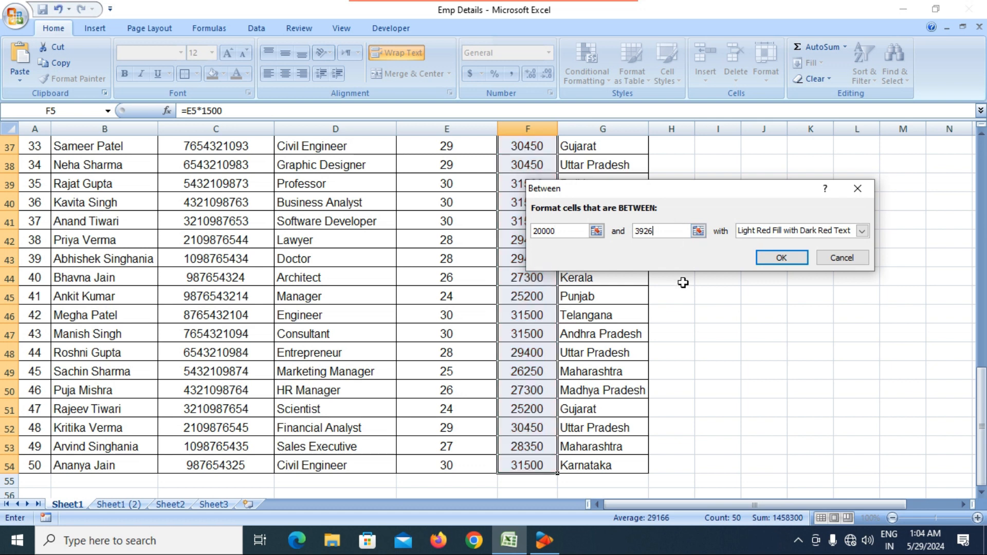
key("BackSpace")
type("250")
key("BackSpace")
key("BackSpace")
type("28000")
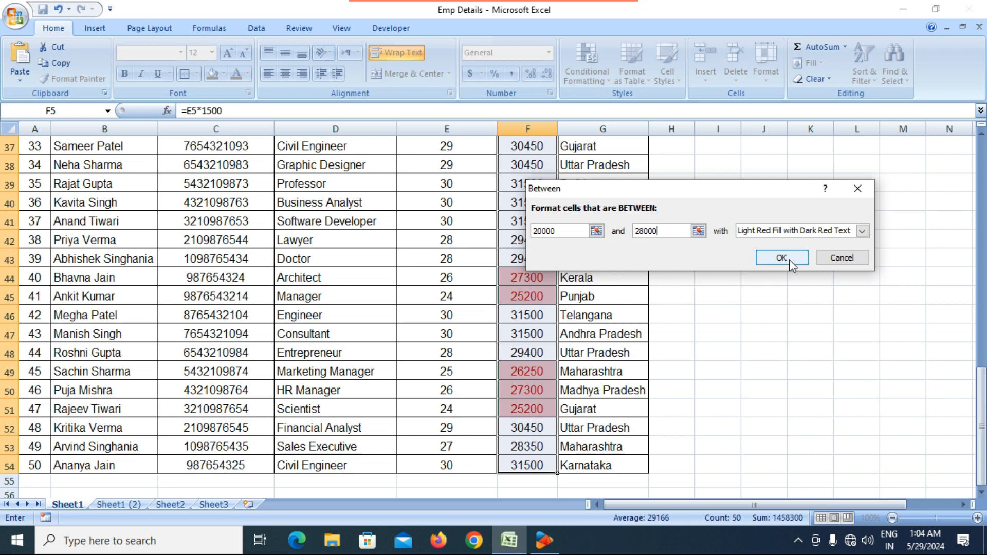
left_click(861, 231)
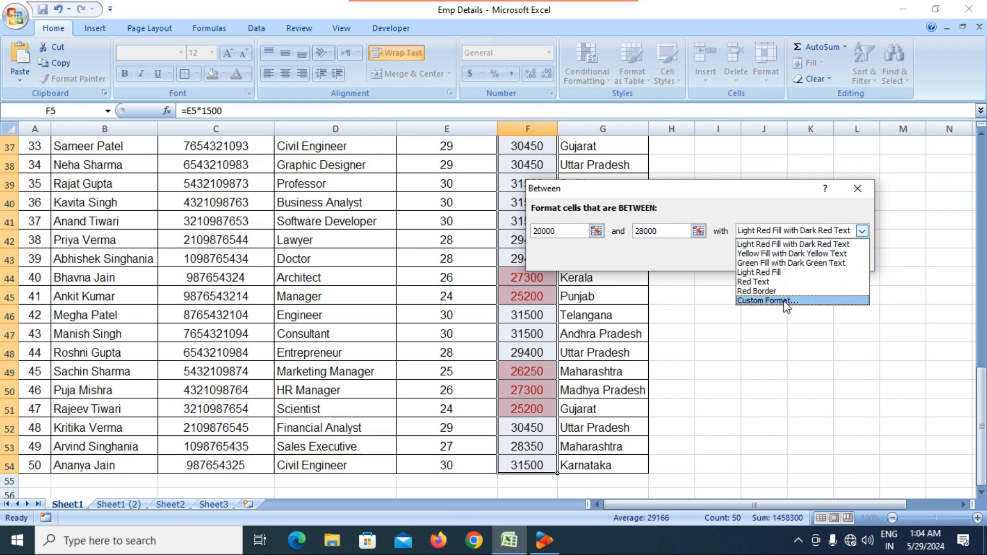
left_click(699, 256)
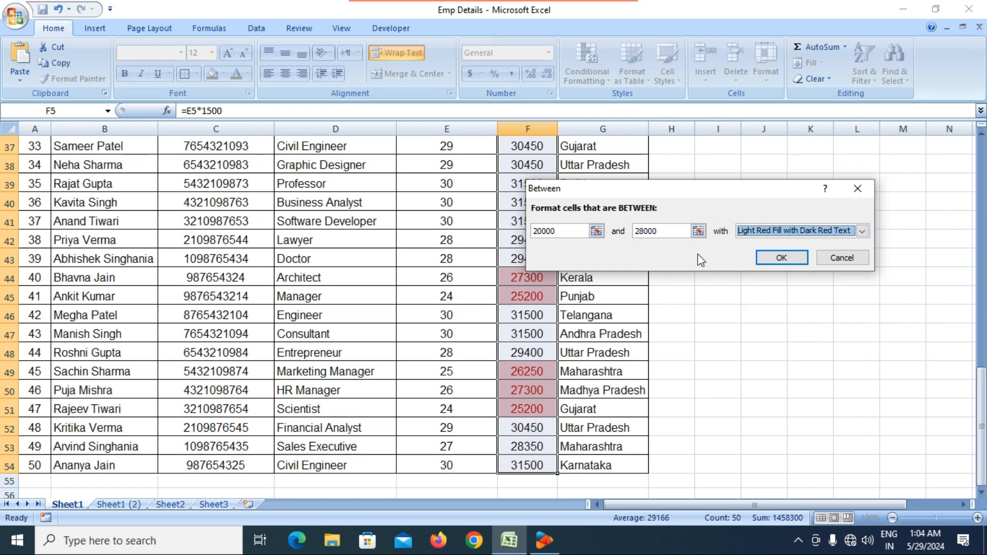
left_click(773, 258)
- Check the Between rule's highlighting in the Payable Salary column, inspecting cells F7 and F9
scroll(633, 269, "up", 12)
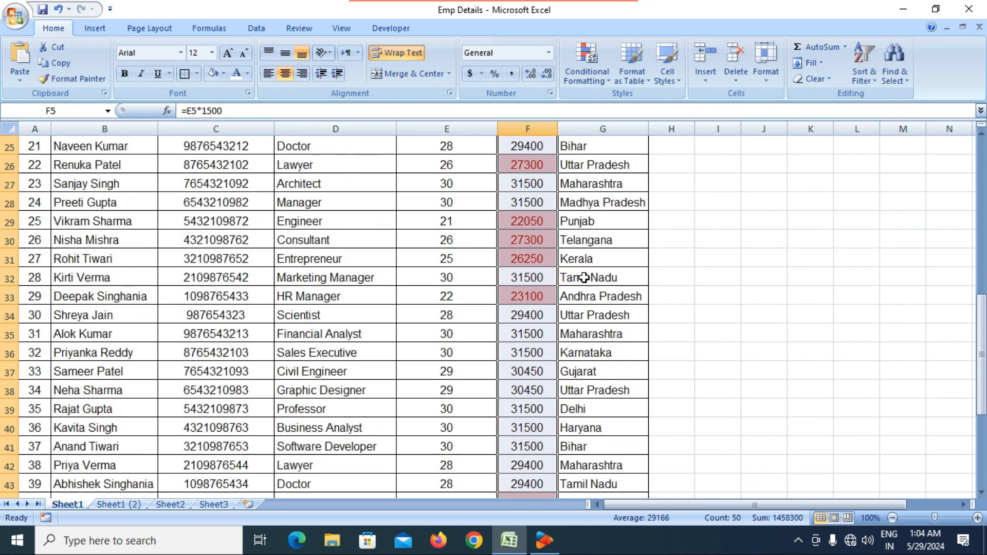
left_click(543, 277)
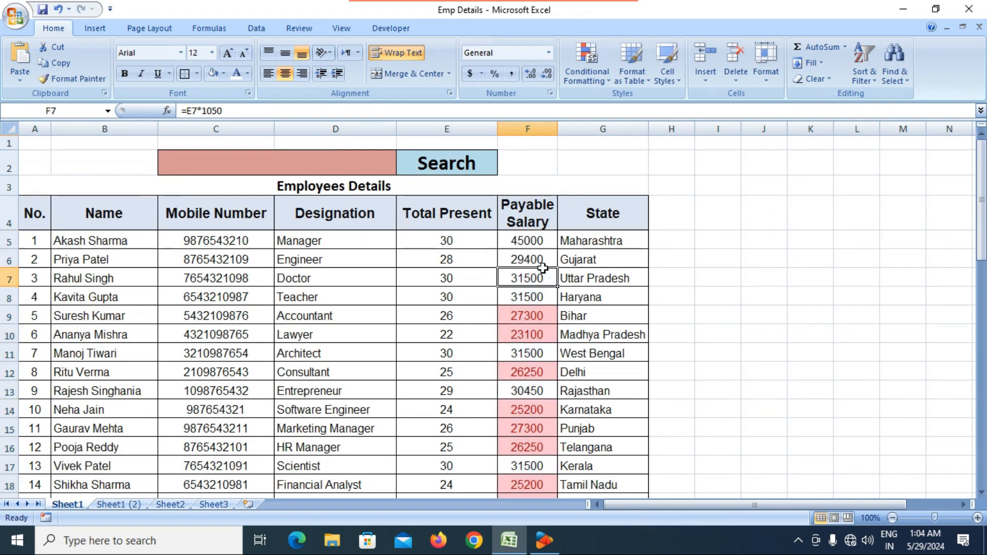
left_click(538, 313)
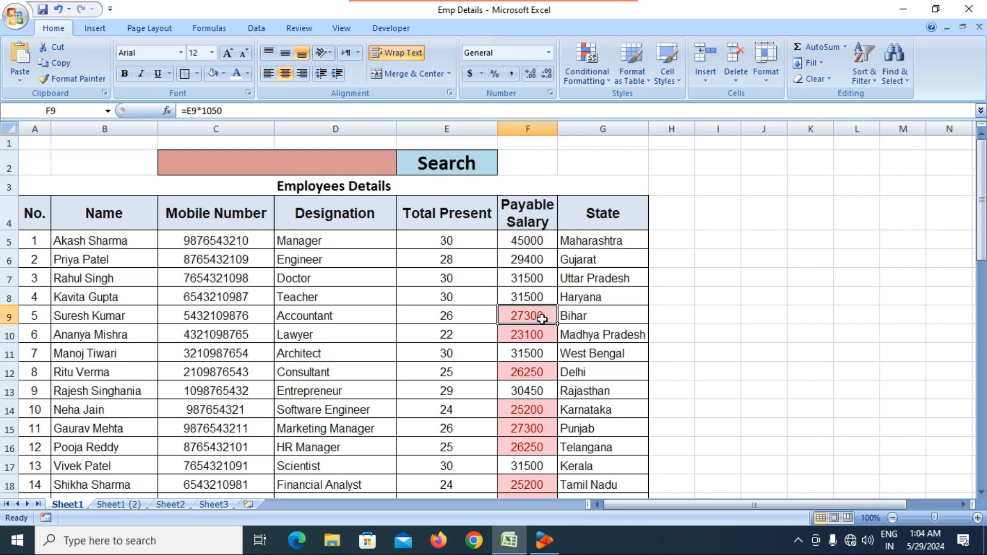
scroll(543, 315, "down", 1)
scroll(543, 315, "down", 1)
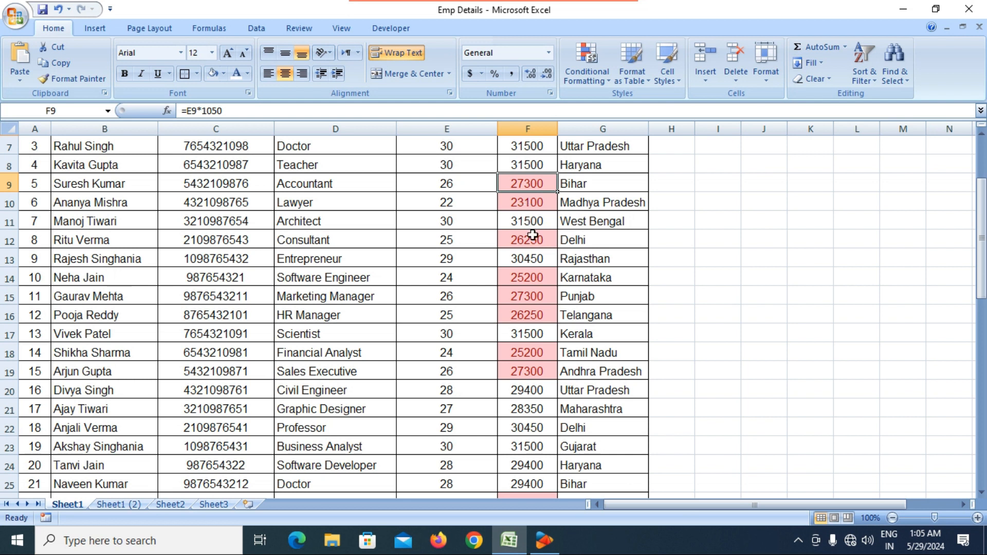
scroll(533, 234, "down", 5)
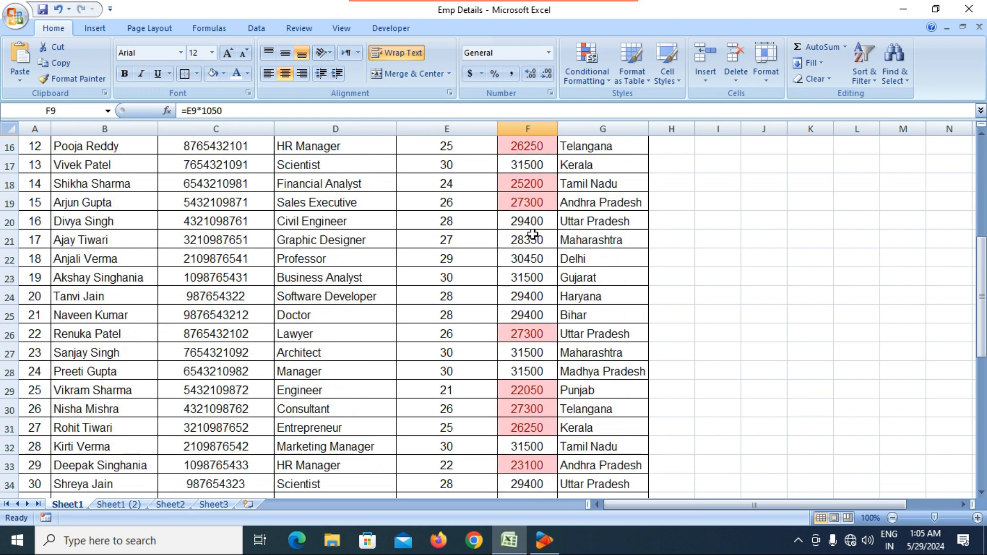
scroll(532, 235, "up", 7)
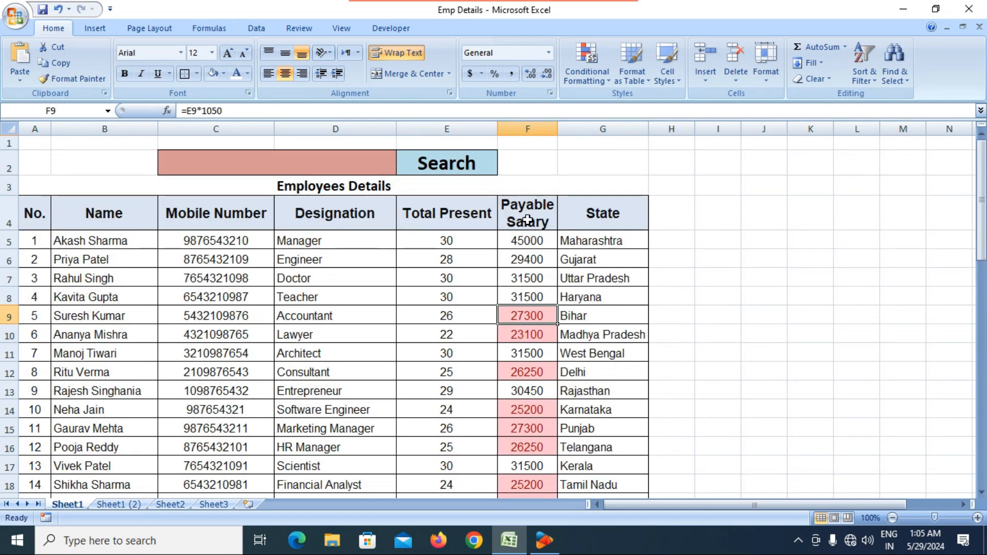
- Try to turn on filtering from the Payable Salary header cell F4 alone, and undo it
left_click(527, 220)
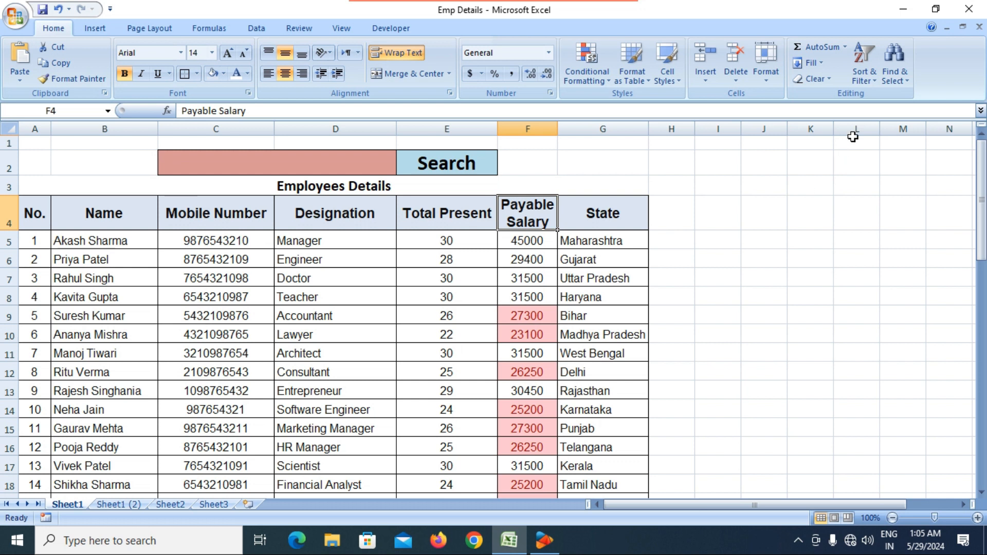
left_click(863, 82)
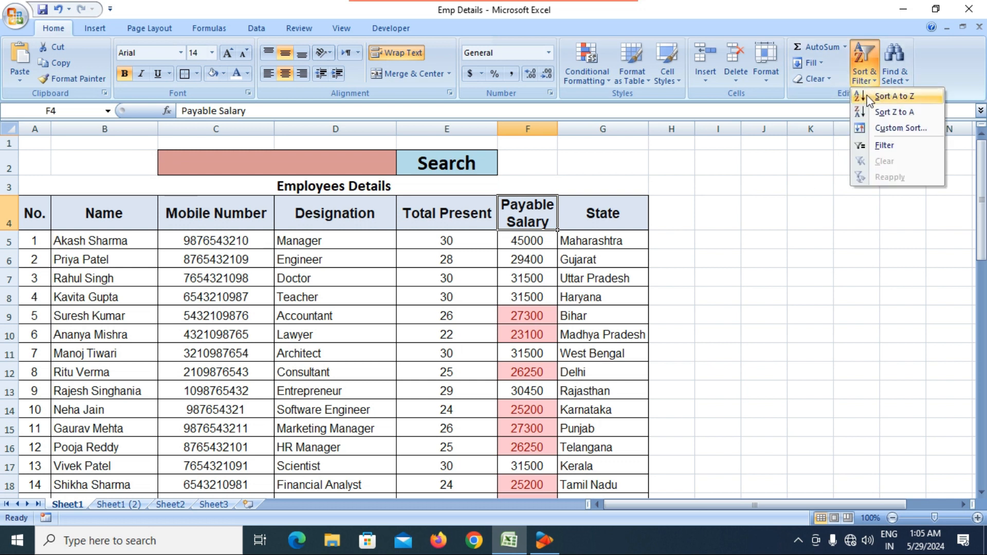
left_click(882, 148)
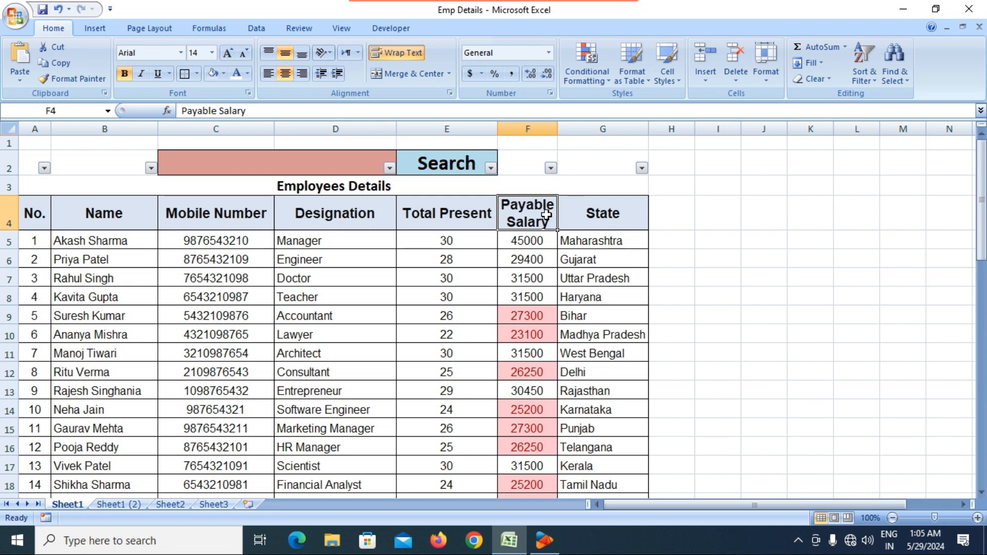
key("ctrl+z")
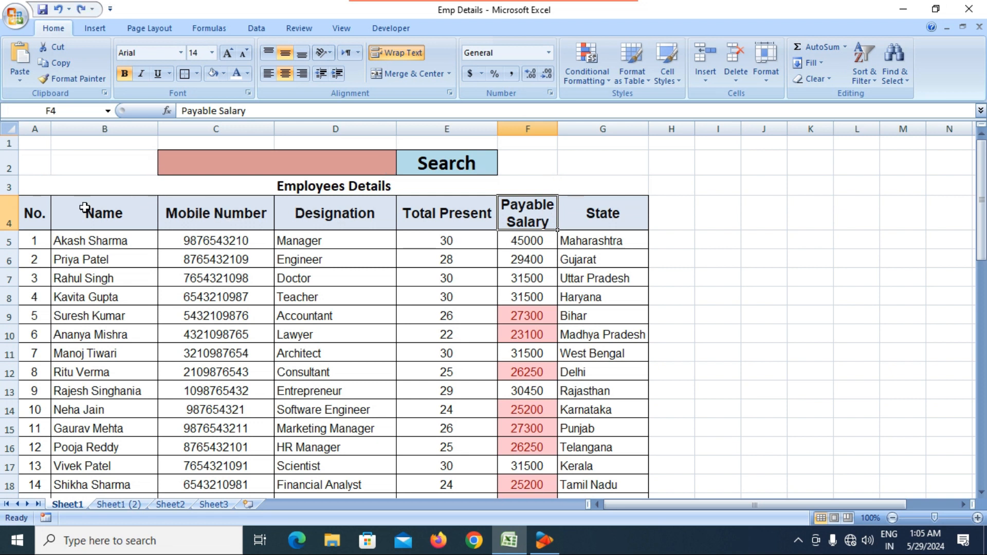
- Turn on filtering for the table's header row, cells A4 to G4
left_click_drag(33, 214, 602, 222)
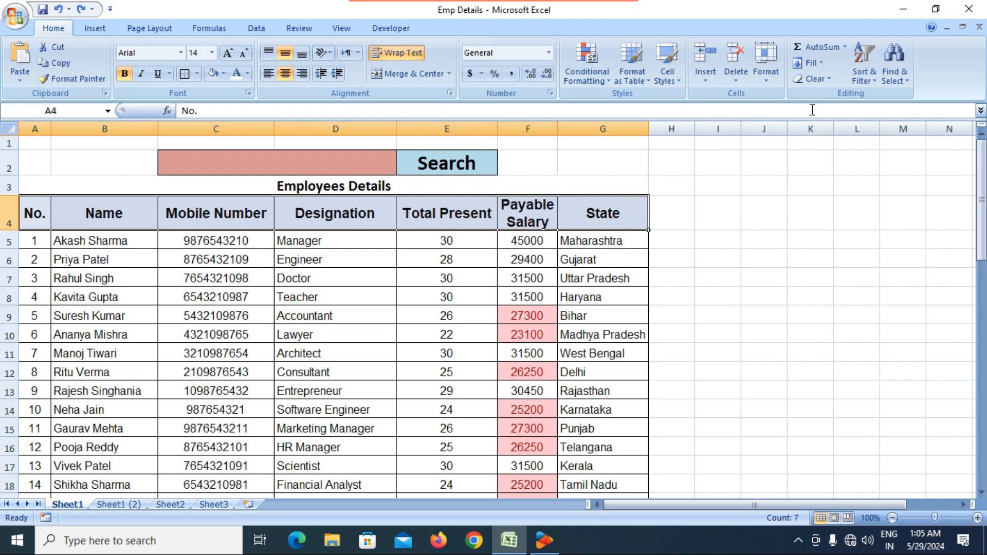
left_click(870, 79)
left_click(880, 147)
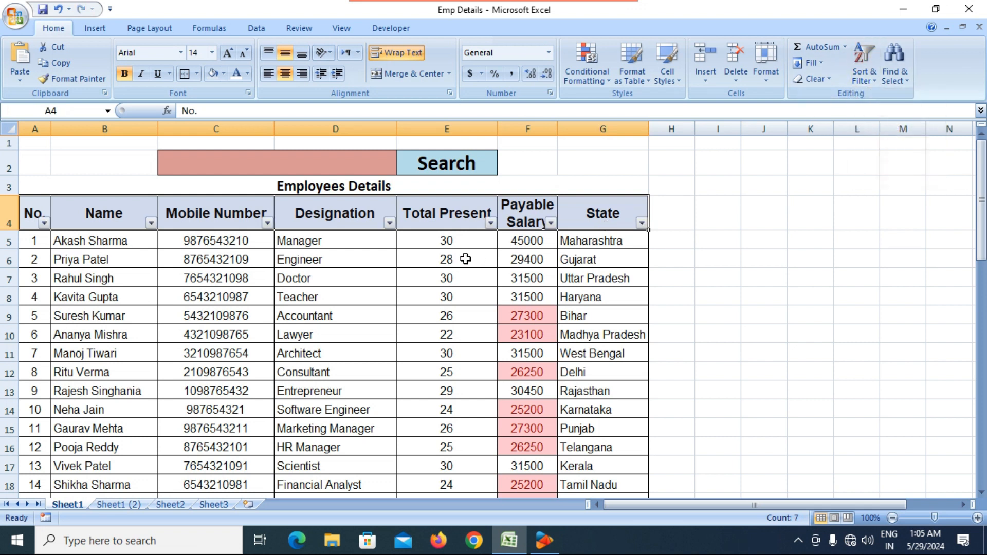
- Filter the Payable Salary column by the light red cell color and look through the filtered rows
left_click_drag(463, 258, 528, 240)
left_click(550, 223)
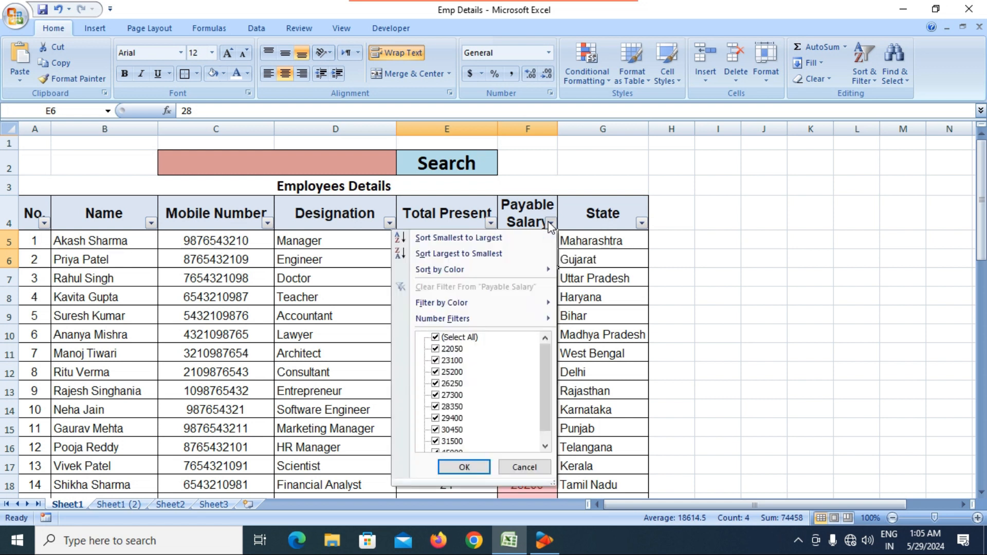
mouse_move(490, 276)
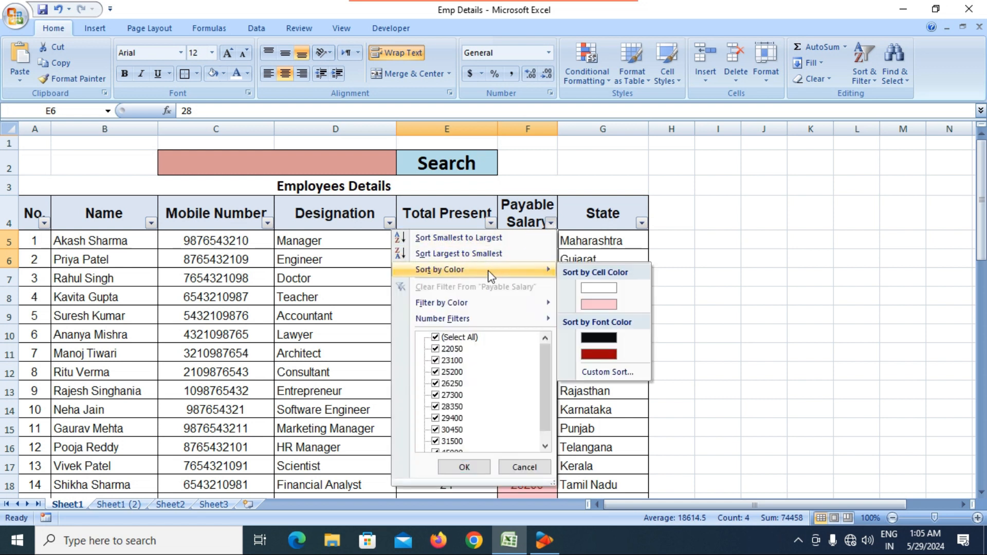
mouse_move(492, 307)
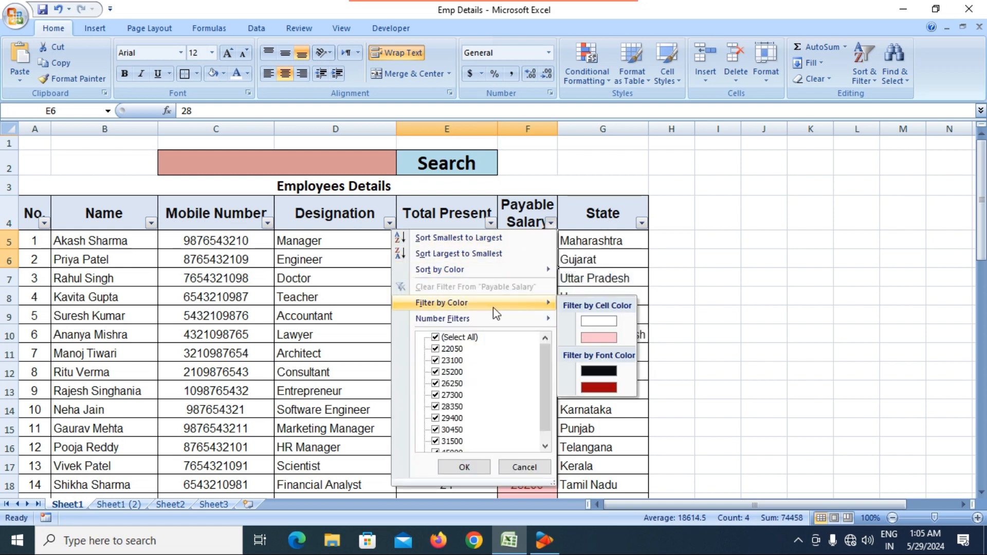
left_click(598, 337)
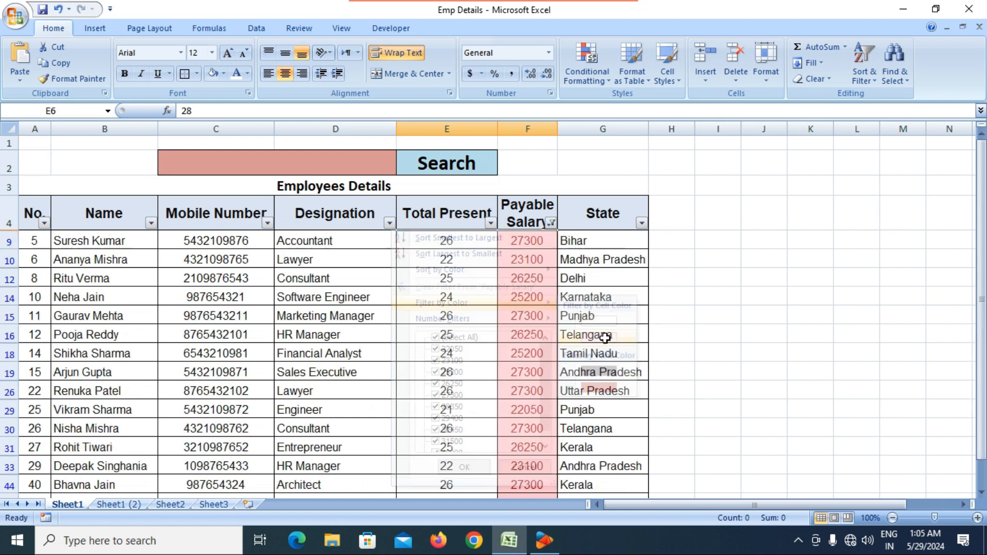
scroll(389, 334, "down", 3)
scroll(389, 334, "up", 2)
scroll(389, 332, "up", 1)
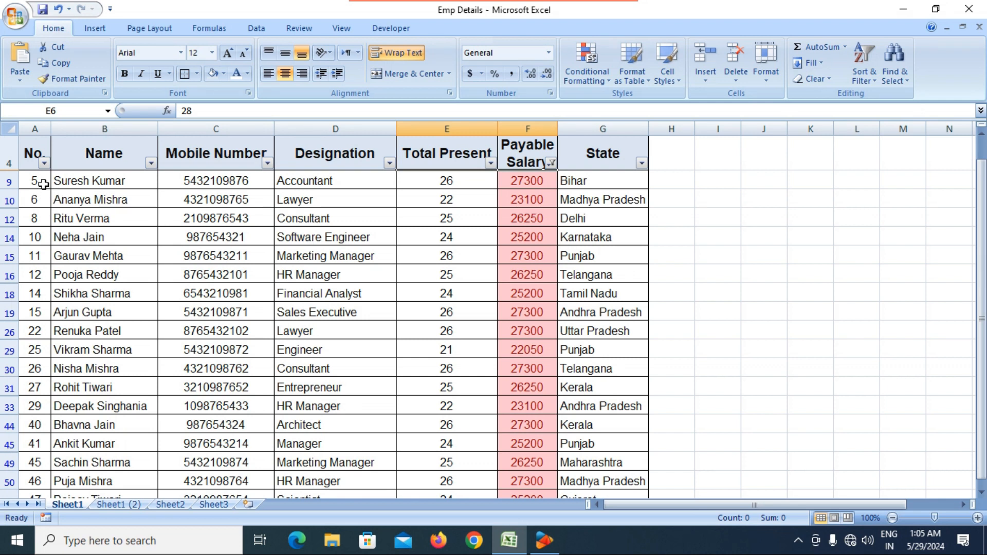
- Show all rows again by selecting every value in the Payable Salary filter
left_click(551, 163)
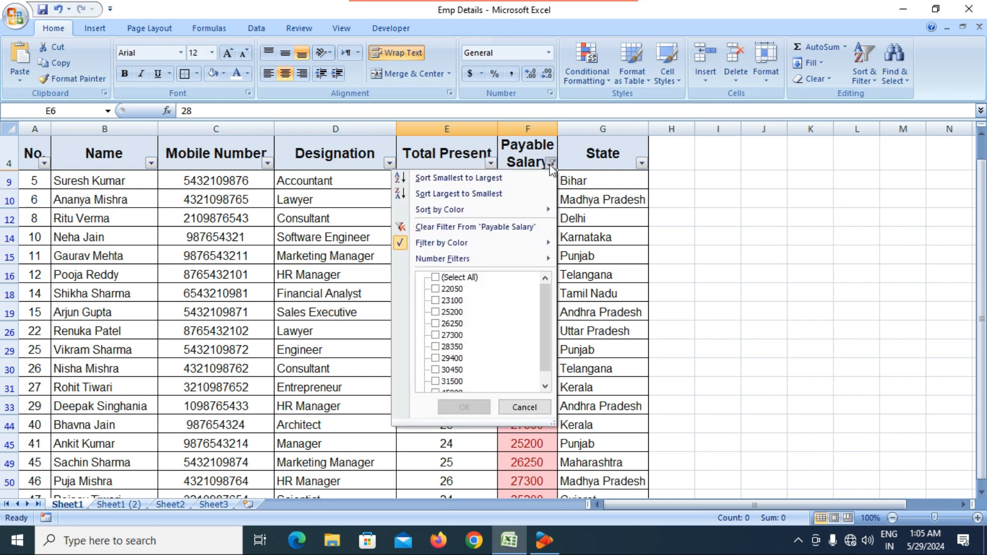
left_click(445, 278)
left_click(470, 406)
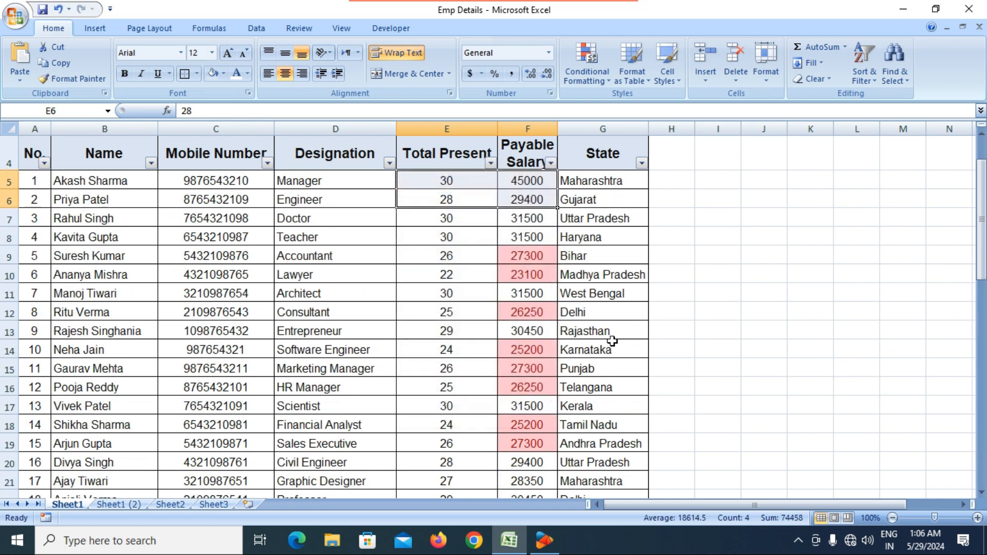
left_click(609, 343)
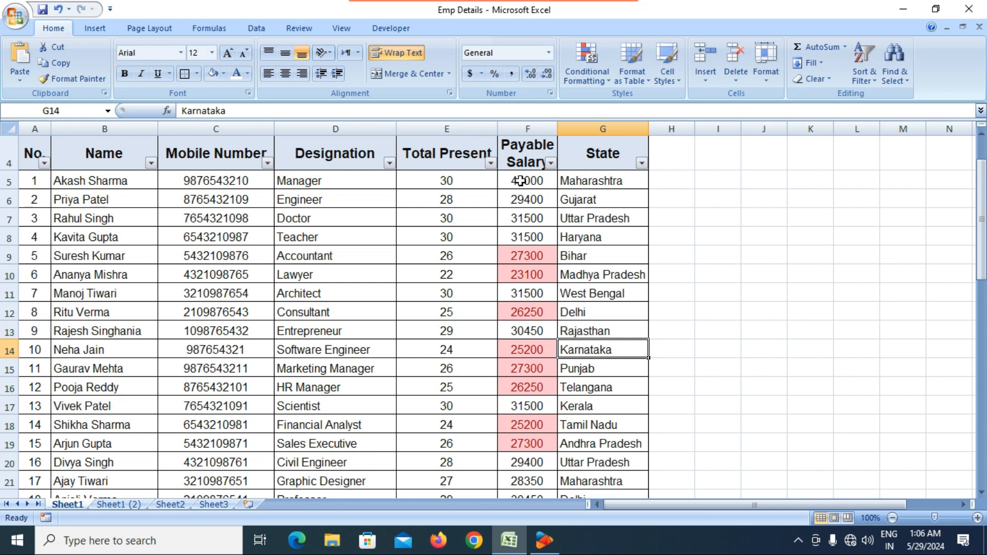
- Clear the conditional formatting rules from the Payable Salary cells F5 to F54 only
left_click_drag(520, 180, 545, 448)
left_click(601, 82)
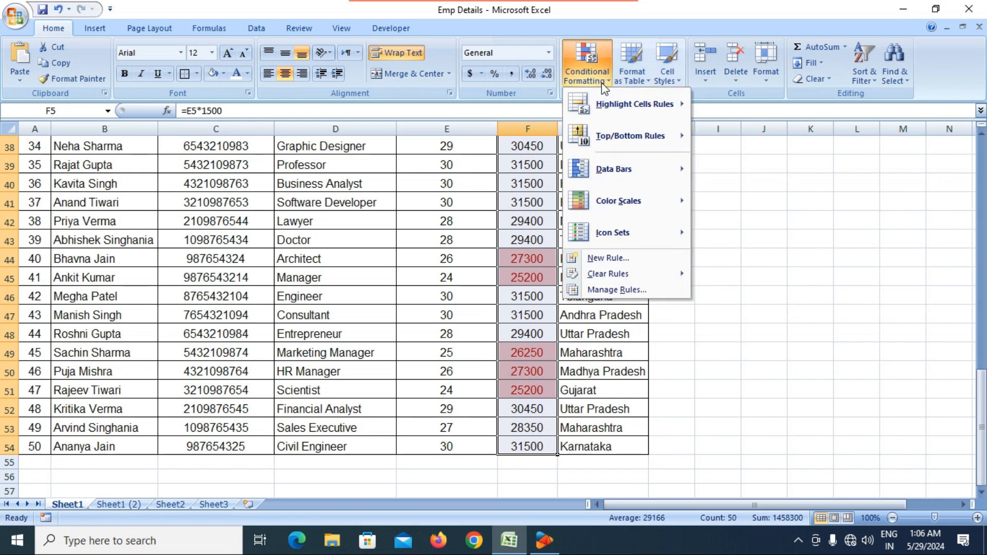
mouse_move(619, 104)
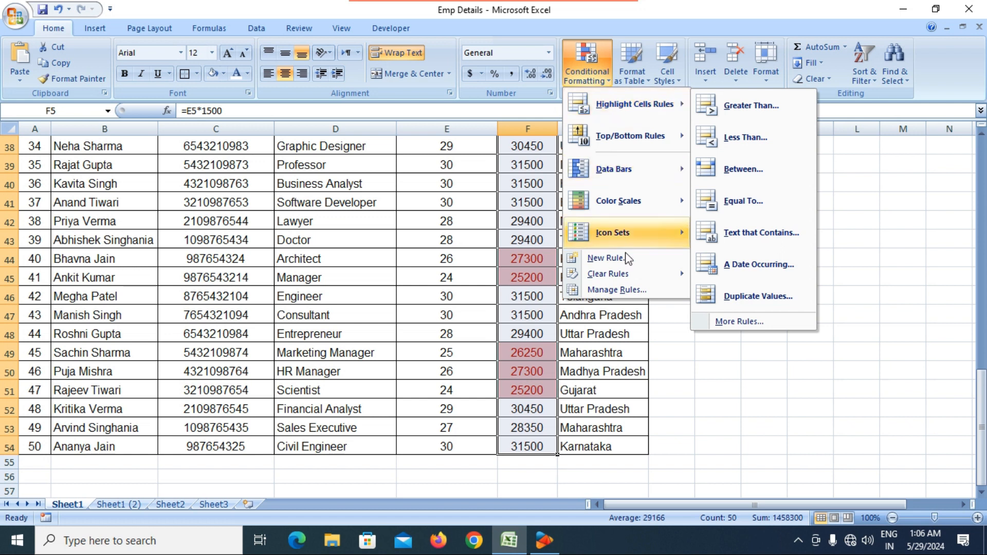
mouse_move(623, 279)
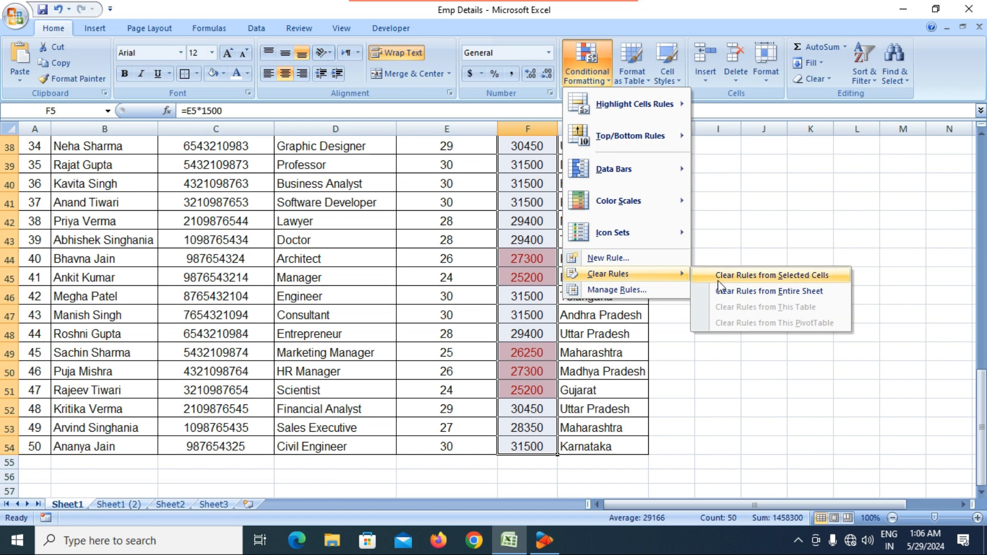
left_click(751, 277)
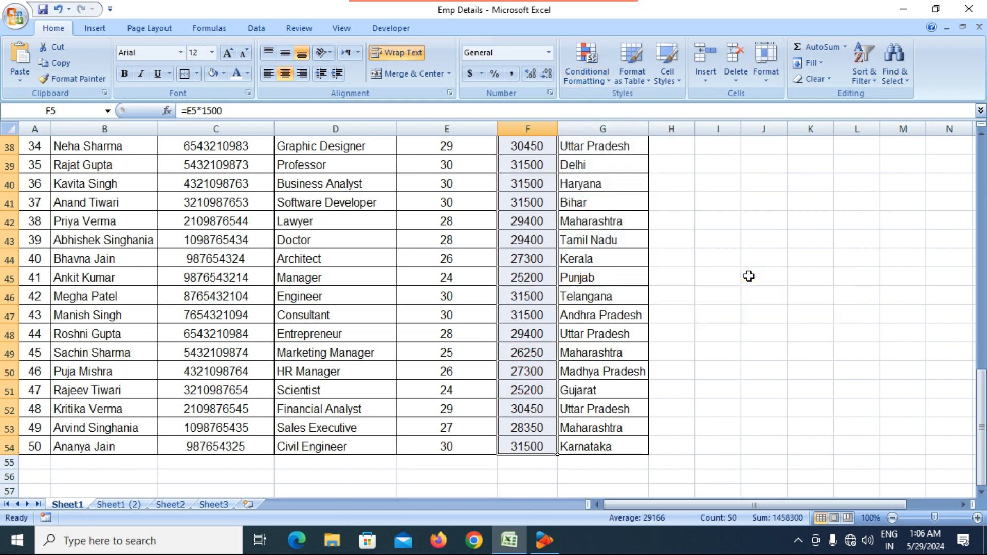
scroll(557, 275, "up", 10)
scroll(556, 273, "up", 3)
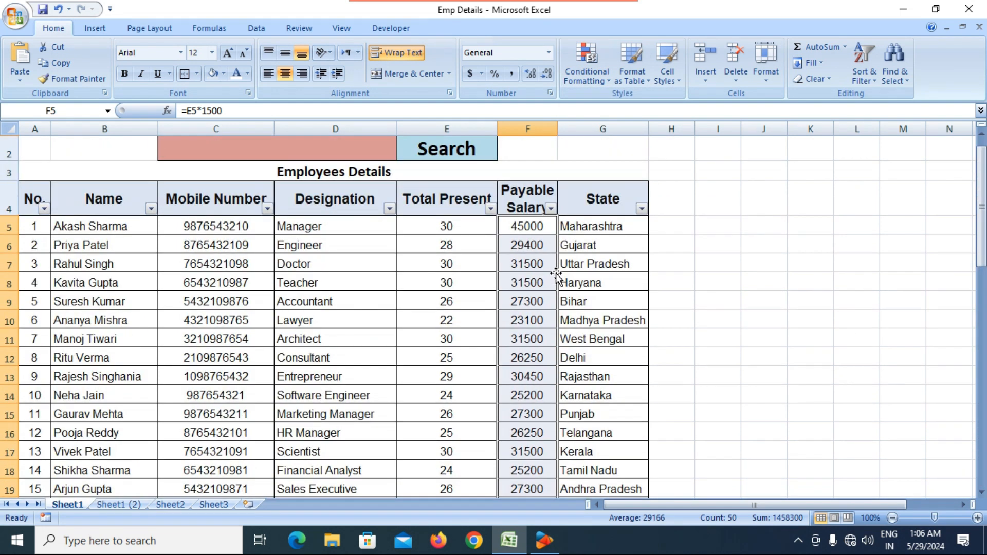
left_click(539, 260)
- Turn off filtering for the table's header row, cells A4 to G4
left_click_drag(29, 213, 621, 225)
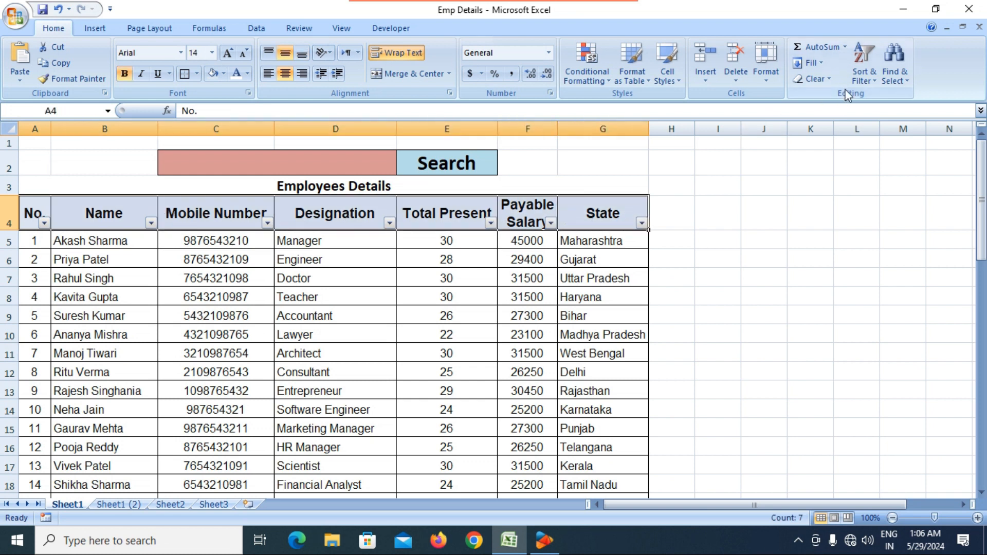
left_click(587, 62)
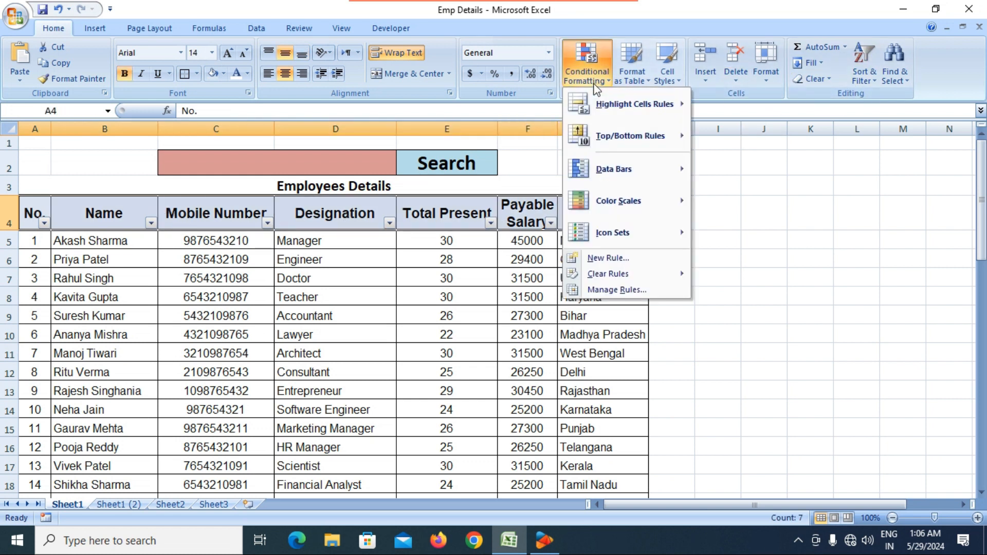
left_click(864, 70)
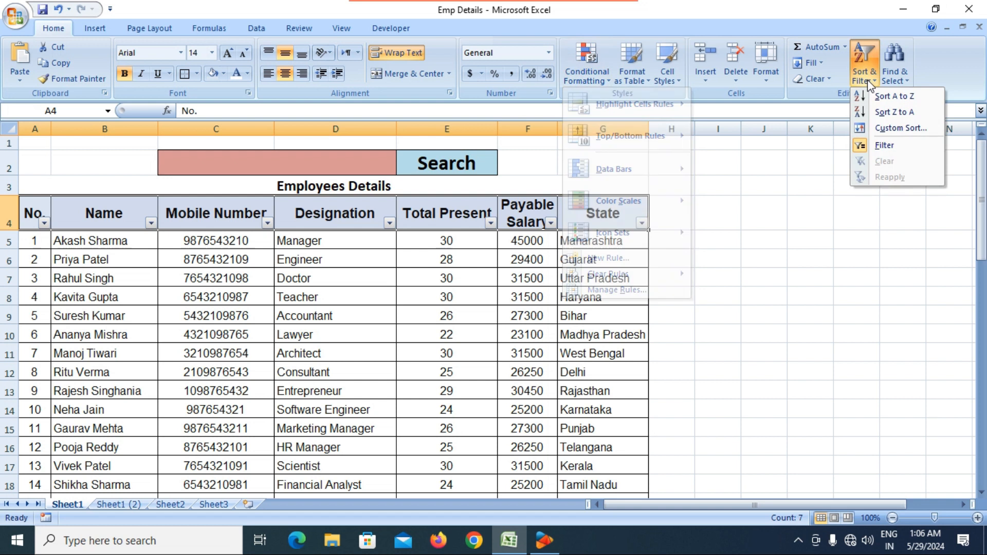
left_click(866, 145)
left_click(534, 301)
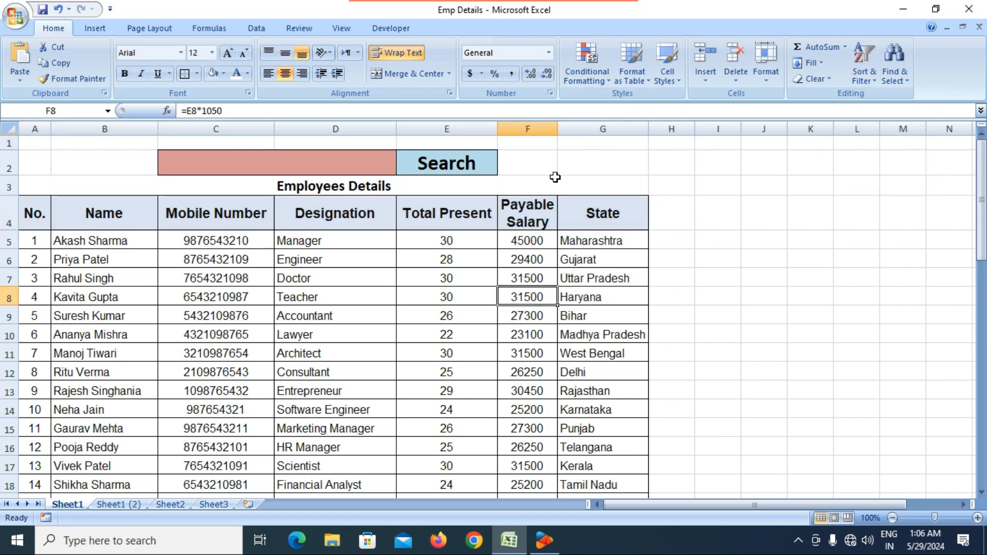
left_click(592, 77)
mouse_move(633, 104)
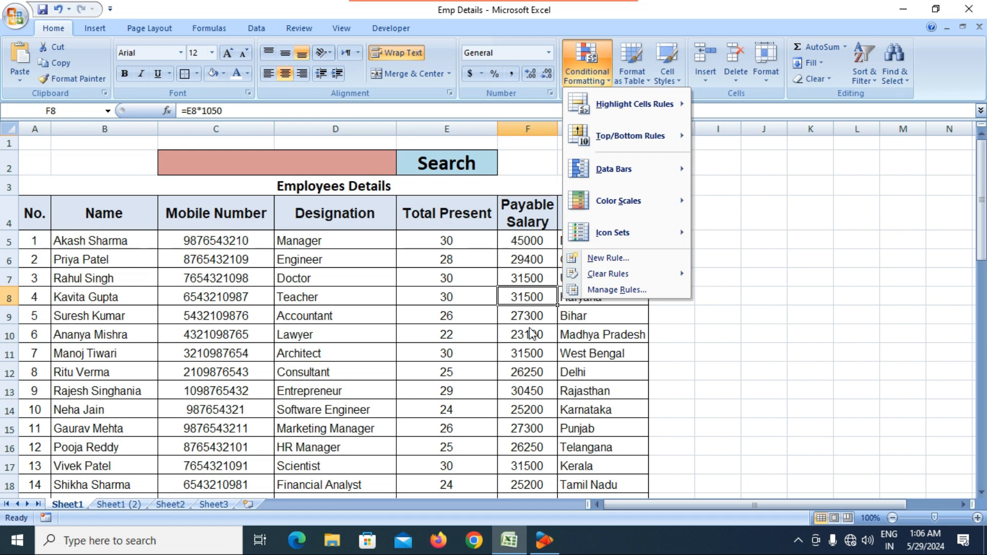
left_click(532, 329)
- Highlight the Payable Salary cells F5 to F54 that are equal to 31500 with Light Red Fill with Dark Red Text
left_click_drag(522, 241, 531, 451)
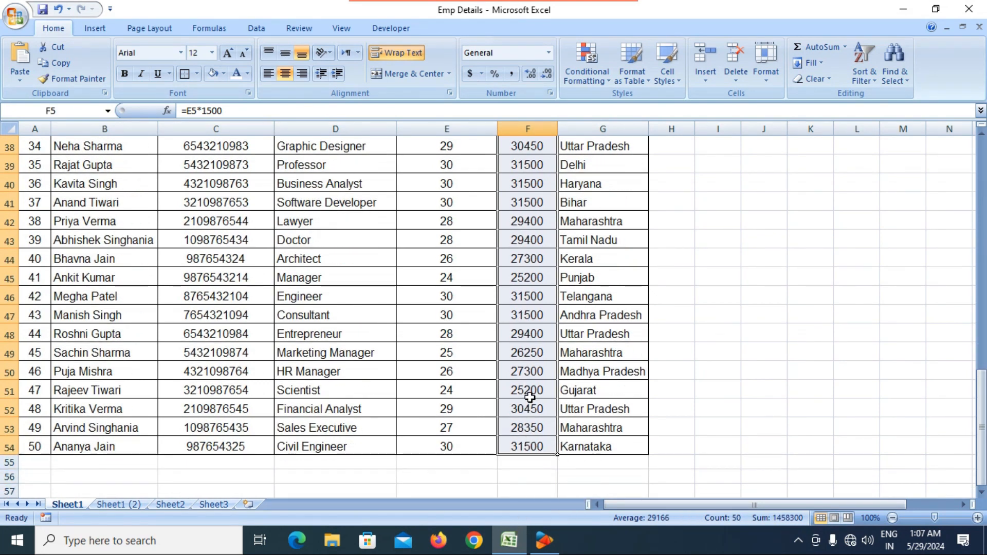
scroll(529, 397, "up", 2)
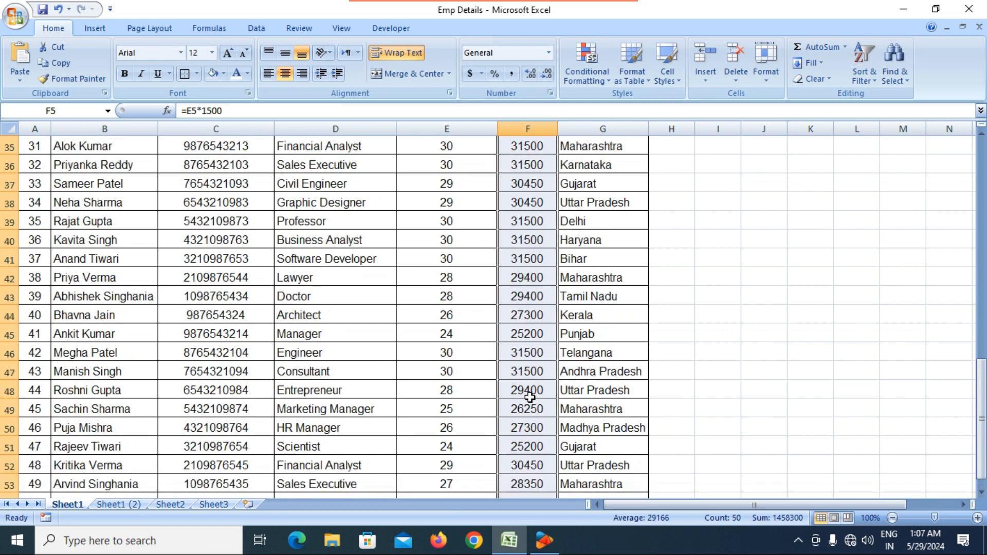
left_click(590, 82)
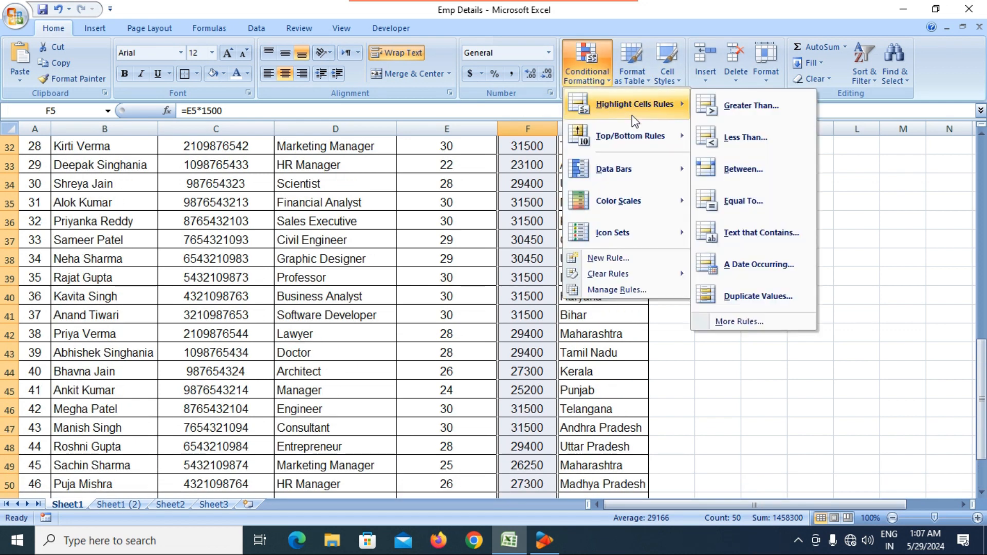
left_click(730, 201)
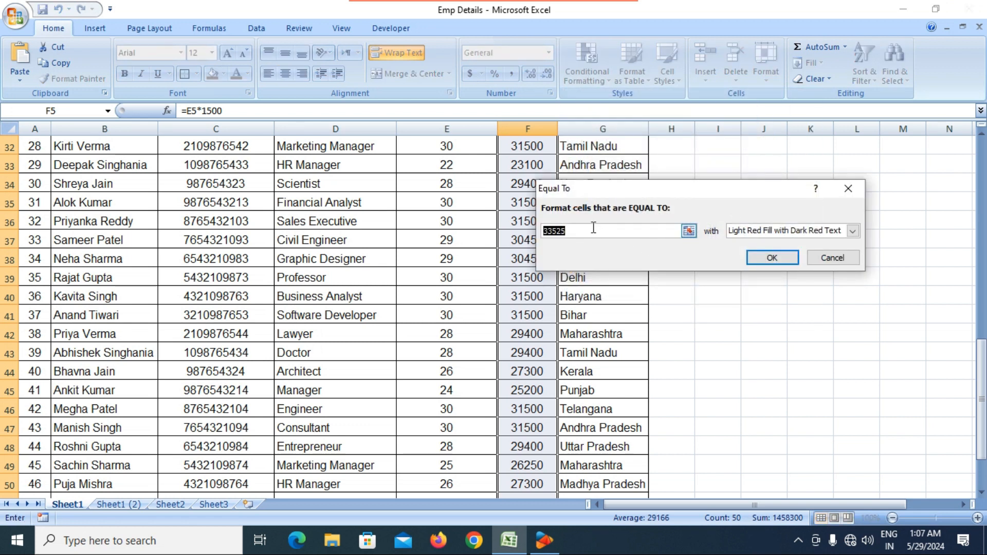
type("31500")
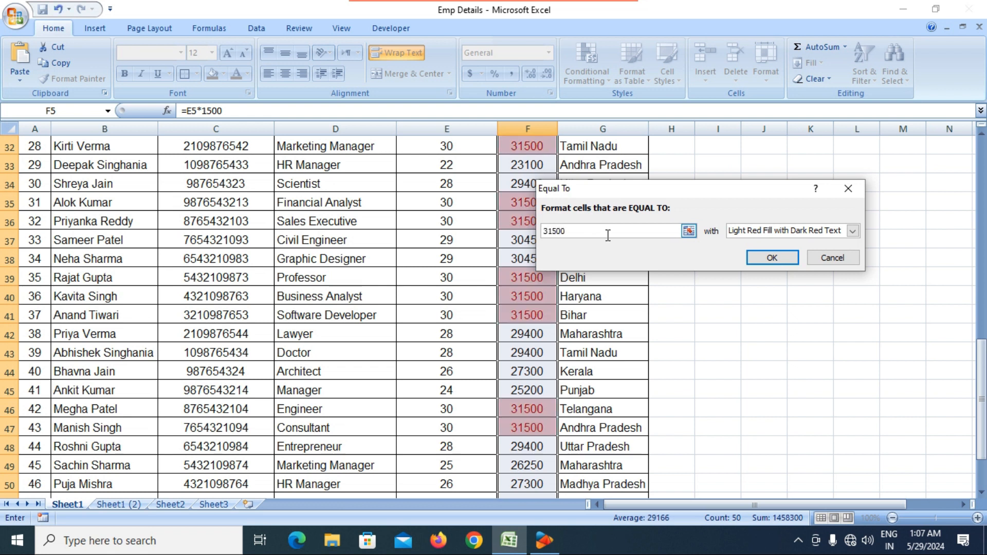
left_click(786, 257)
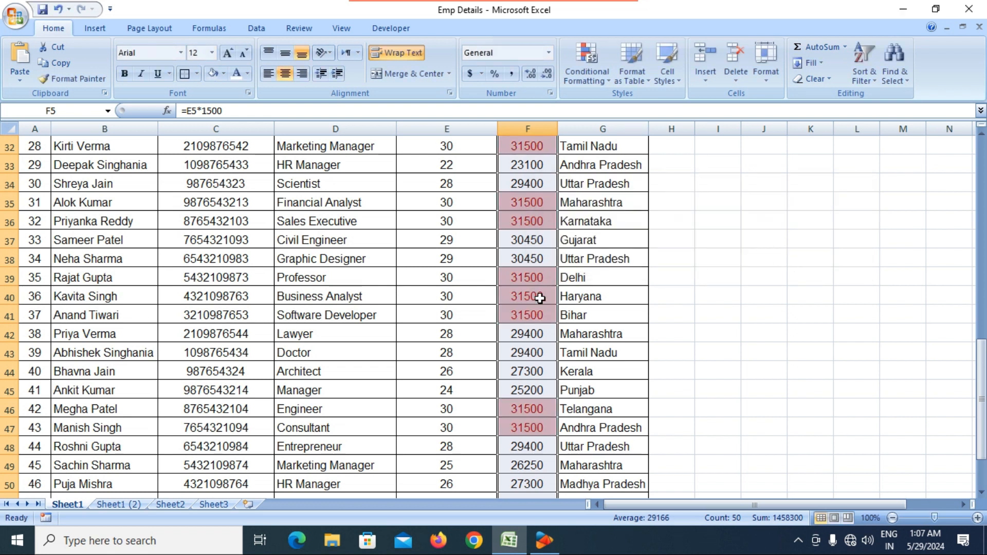
scroll(538, 296, "up", 1)
scroll(540, 293, "up", 9)
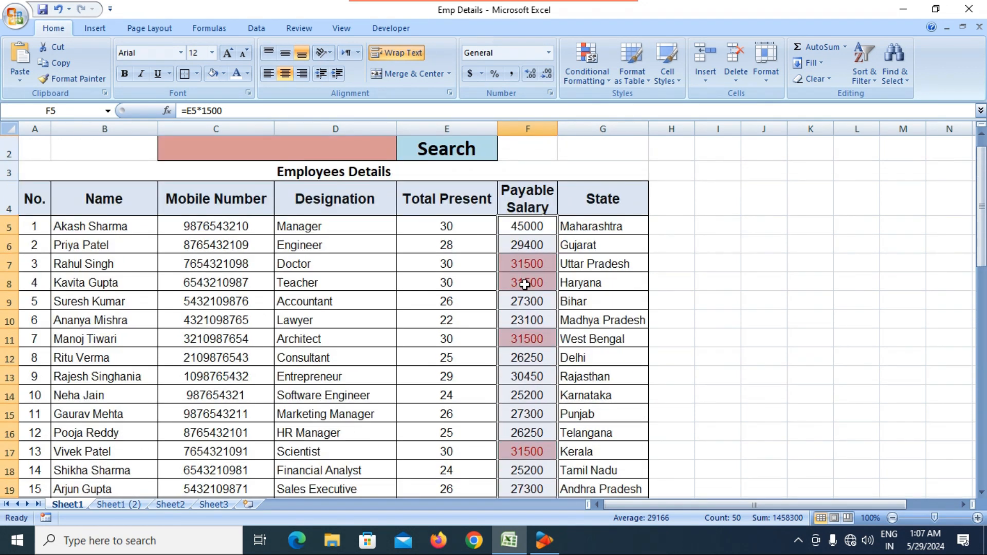
scroll(525, 289, "down", 8)
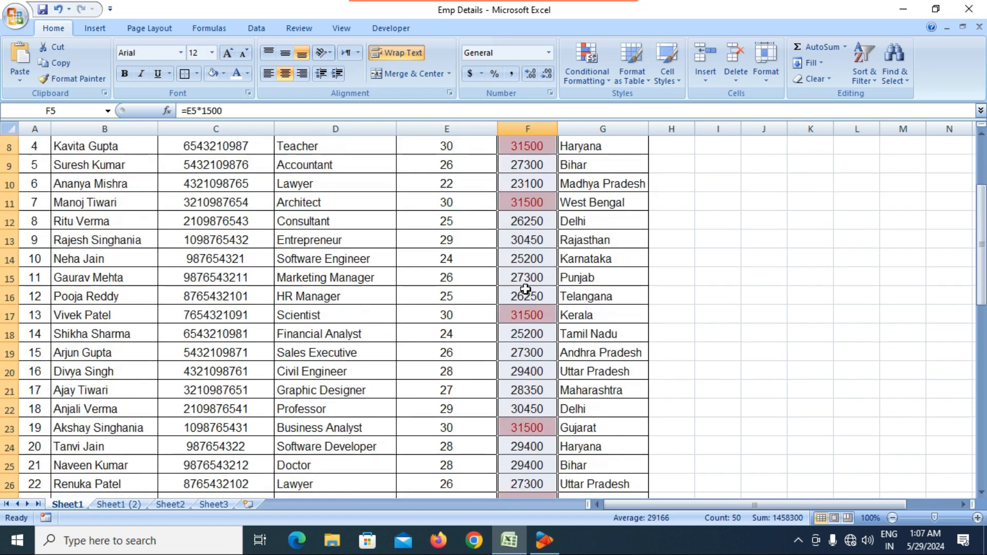
scroll(525, 289, "down", 6)
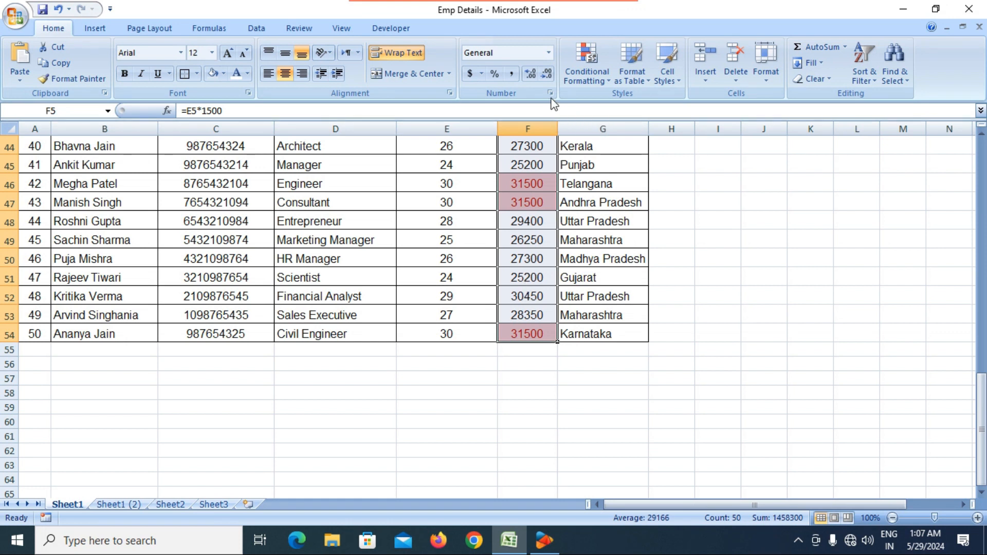
left_click(584, 82)
mouse_move(637, 105)
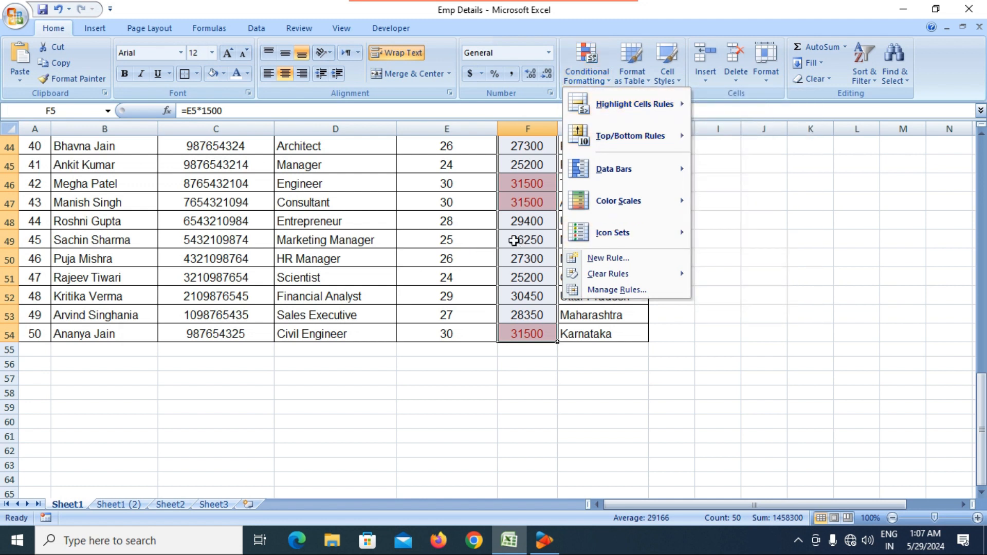
left_click(514, 240)
- Remove the Equal To highlighting rule from the selected Payable Salary cells F5 to F54
scroll(508, 241, "up", 14)
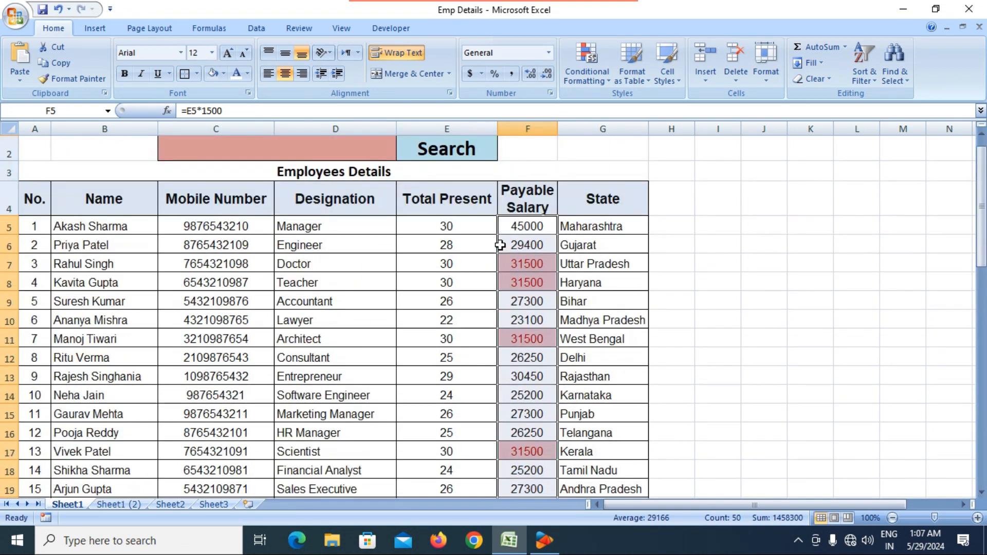
left_click(596, 84)
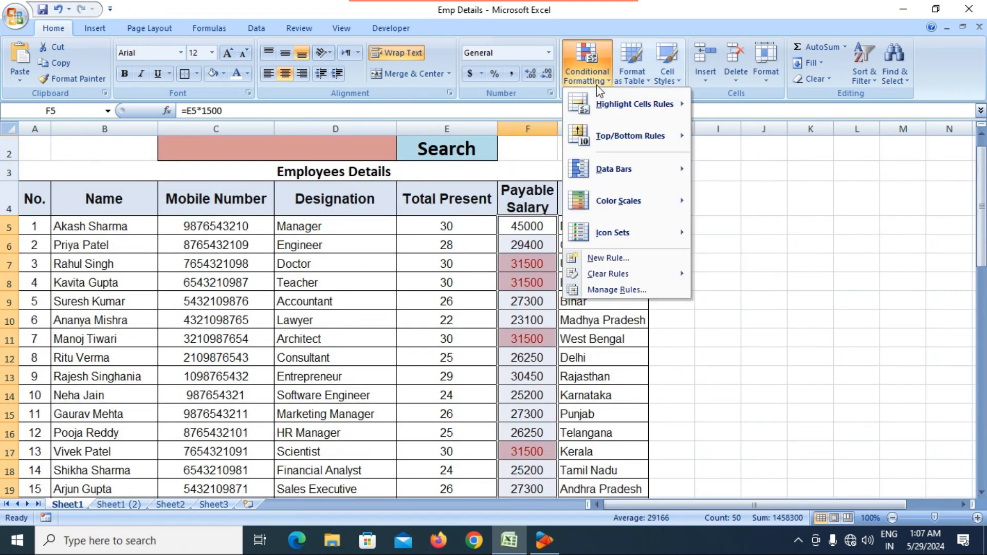
mouse_move(612, 272)
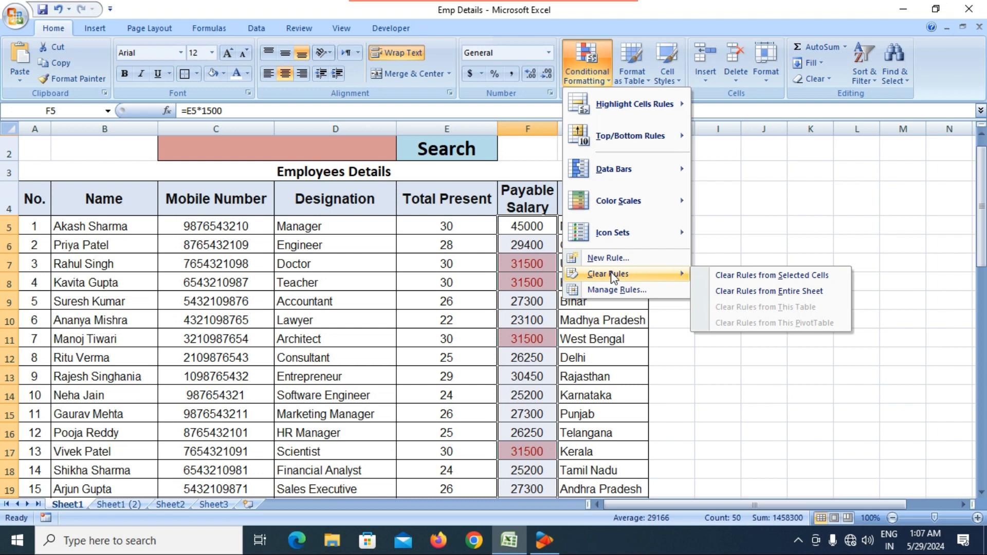
left_click(771, 275)
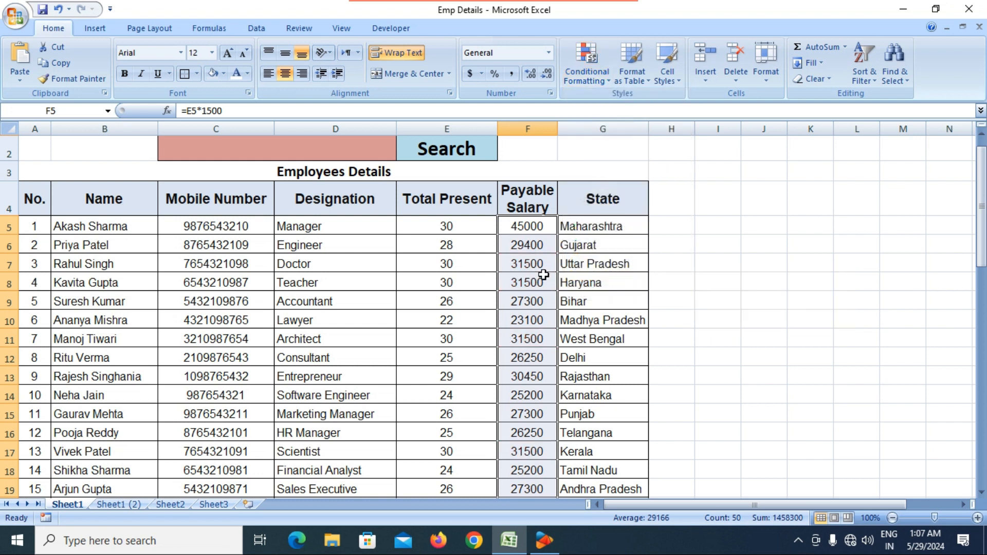
left_click(523, 260)
left_click(593, 86)
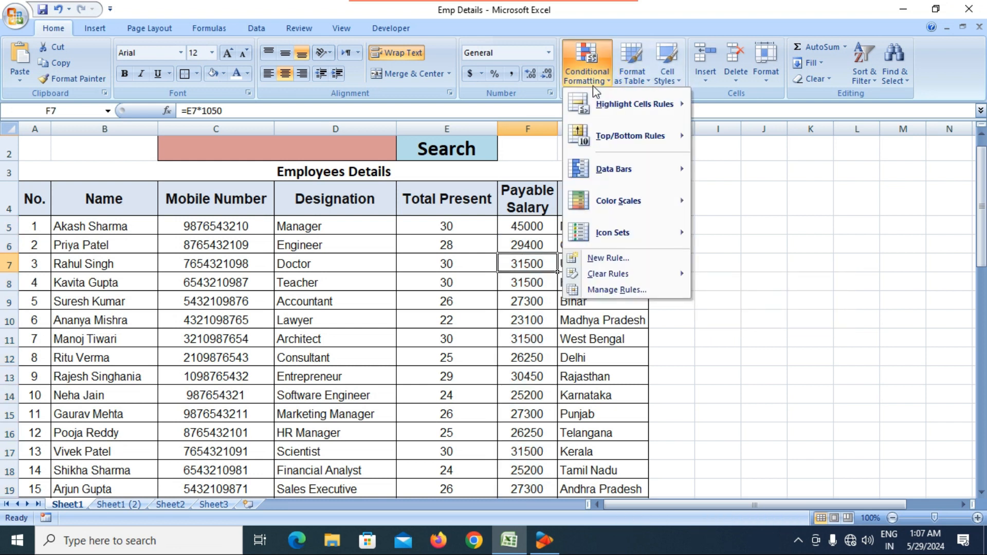
mouse_move(612, 109)
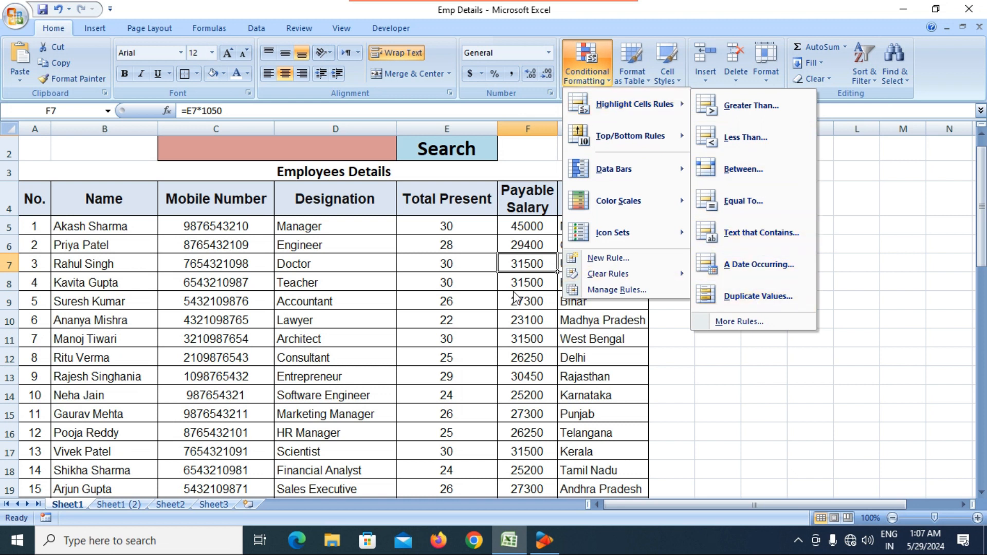
left_click(527, 275)
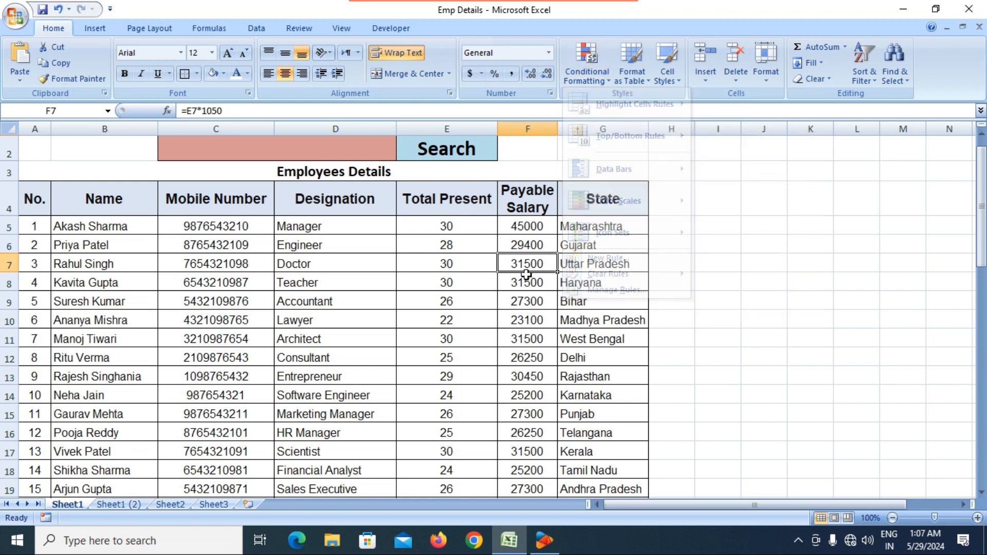
left_click(518, 228)
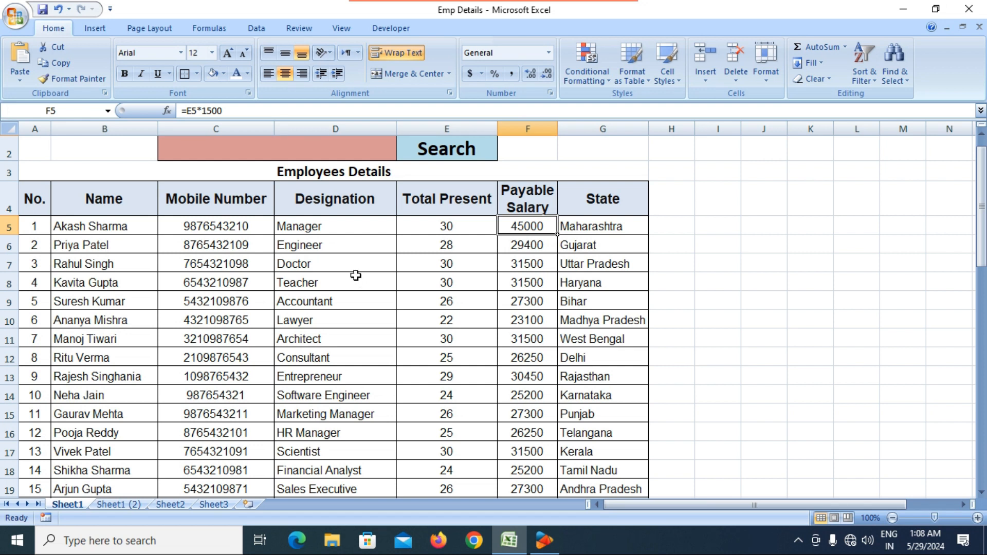
left_click(340, 257)
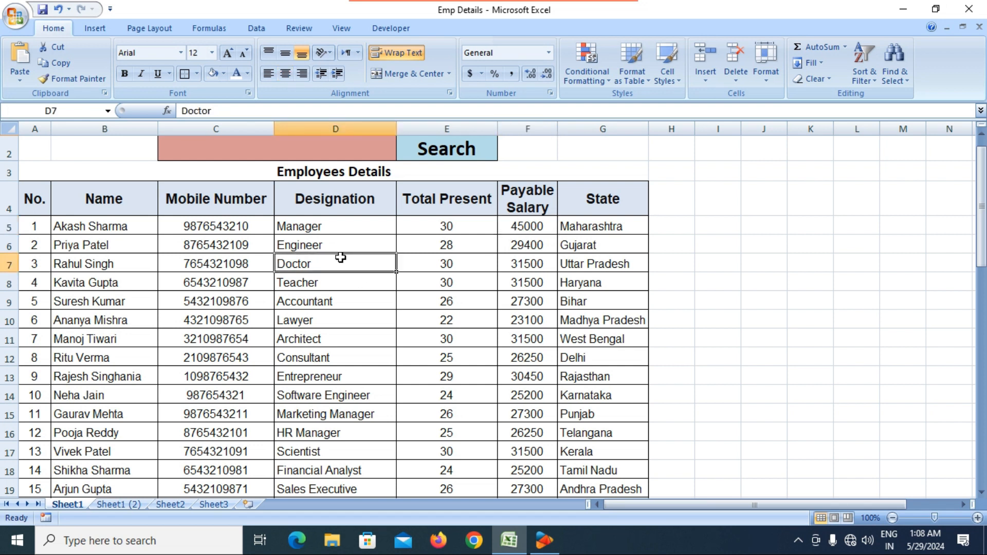
left_click(332, 315)
- Highlight the Designation cells D5 to D54 that contain the text Manager with Light Red Fill with Dark Red Text
left_click(336, 226)
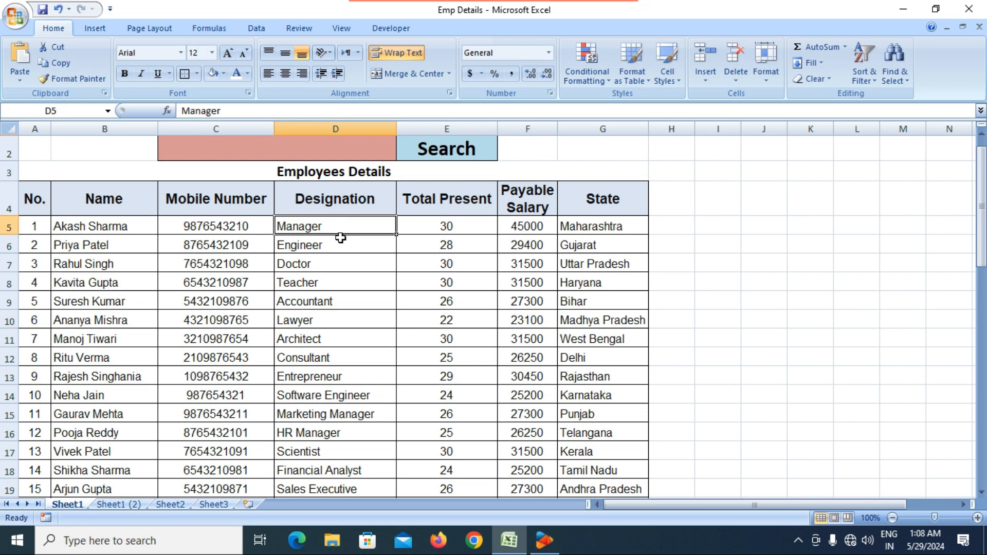
left_click_drag(351, 225, 346, 446)
scroll(374, 402, "up", 12)
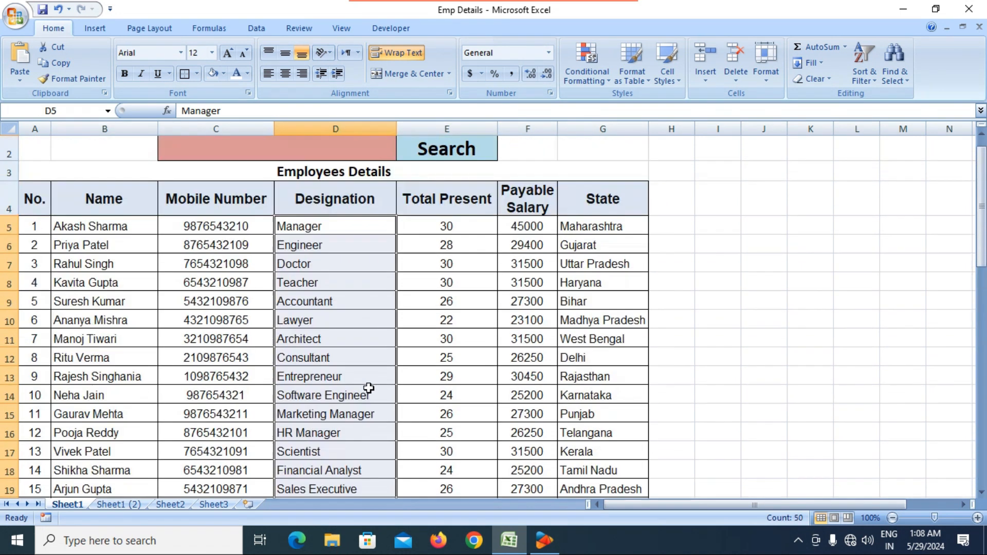
left_click(575, 82)
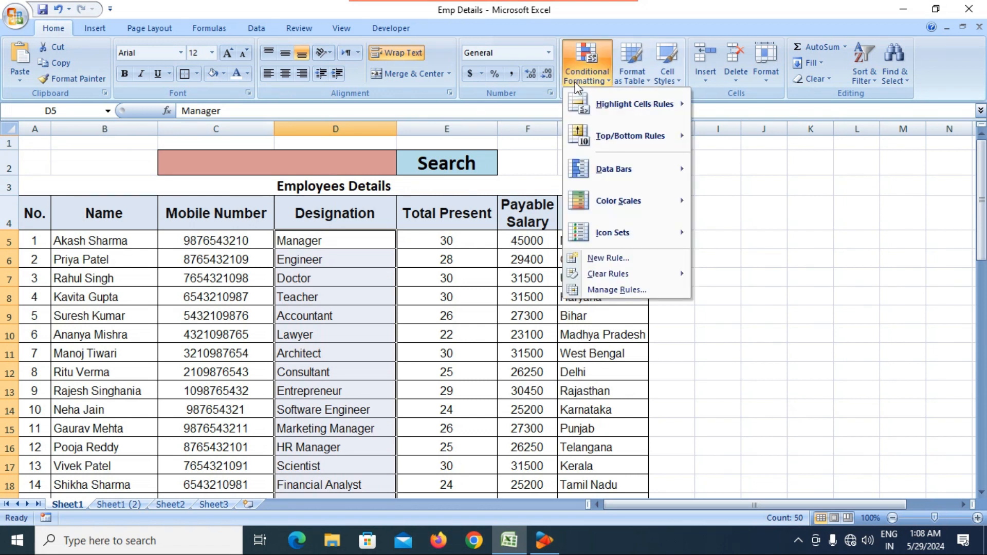
mouse_move(596, 108)
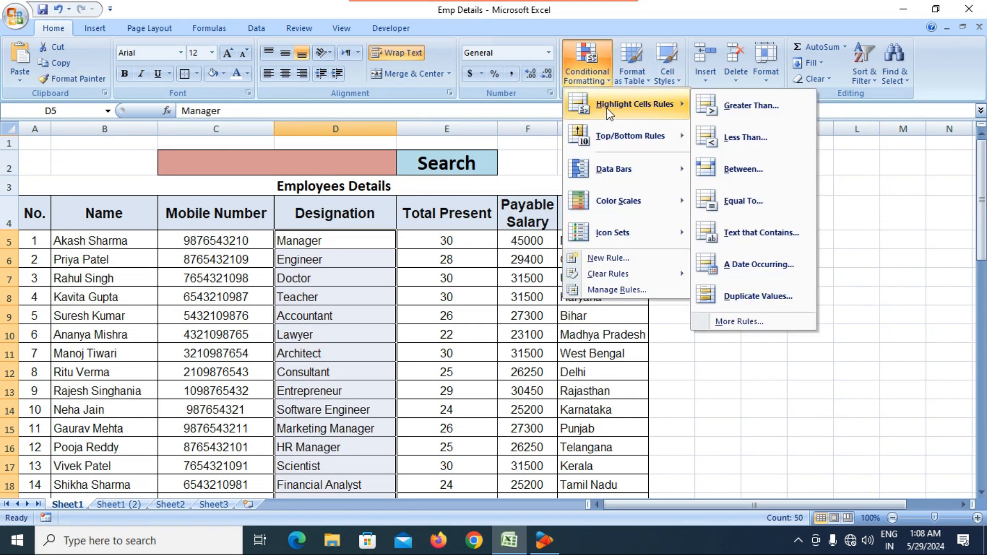
left_click(744, 233)
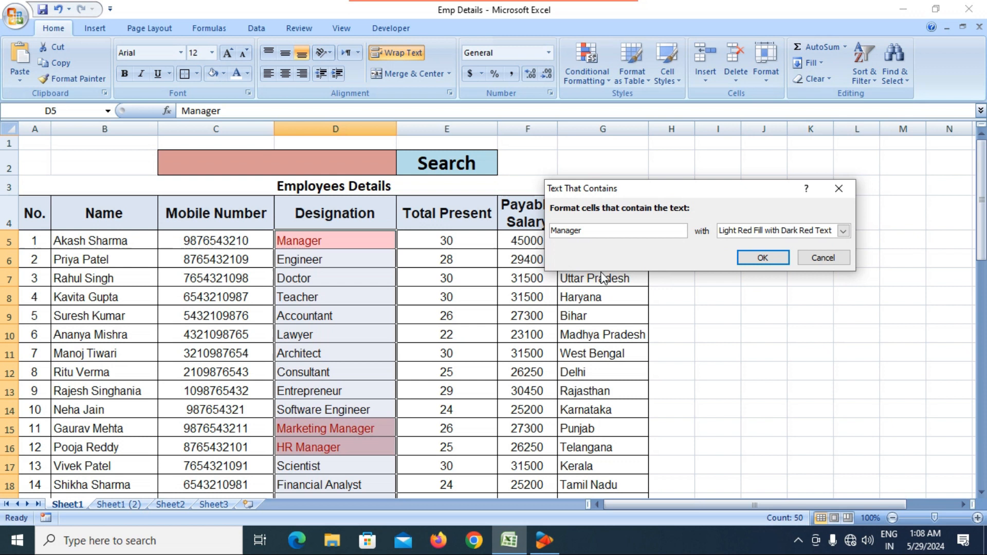
left_click_drag(633, 189, 660, 180)
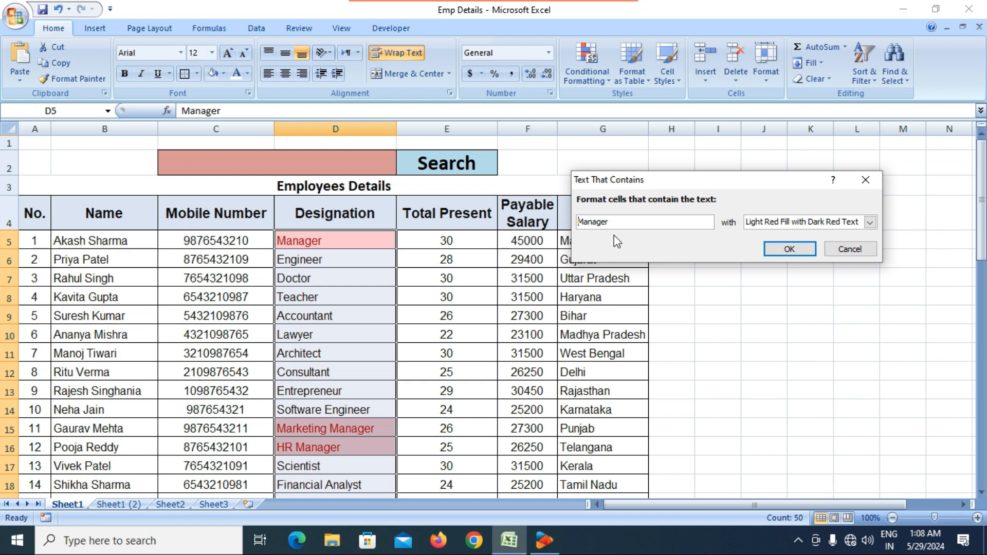
left_click(789, 249)
left_click(345, 296)
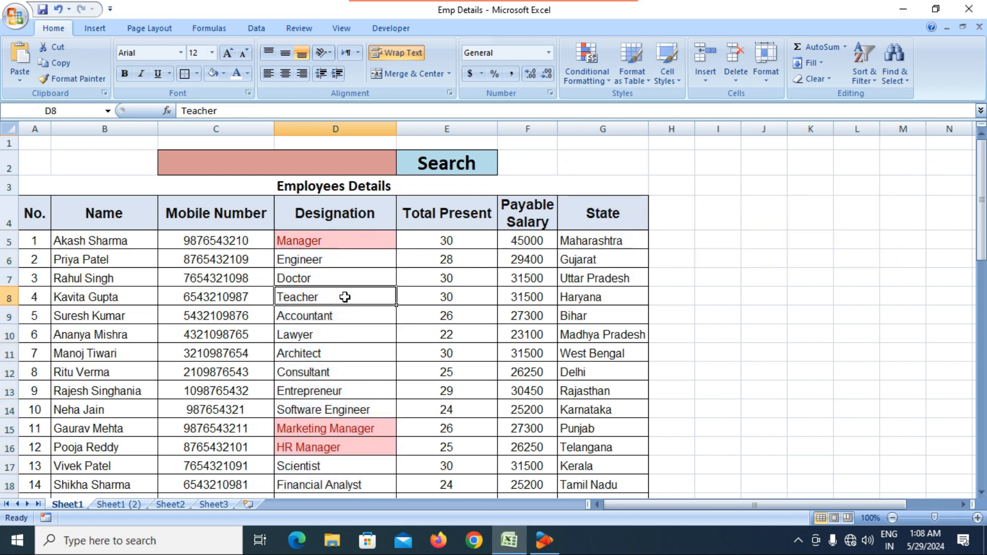
- Examine the whole Designation column for the cells highlighted by the Manager text rule
left_click(337, 241)
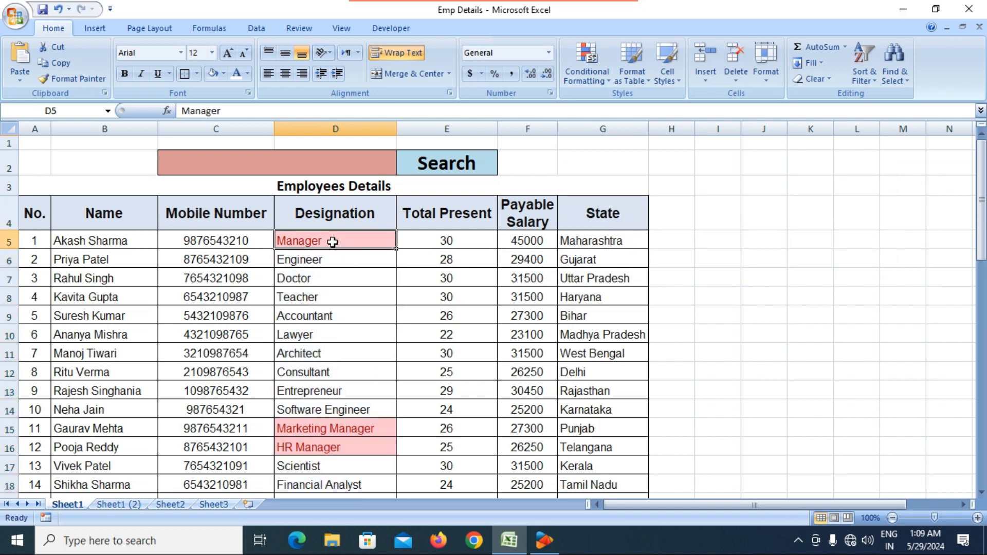
scroll(345, 311, "down", 3)
left_click(343, 262)
scroll(362, 310, "down", 3)
left_click(361, 310)
left_click(349, 396)
scroll(349, 396, "down", 2)
scroll(350, 385, "down", 6)
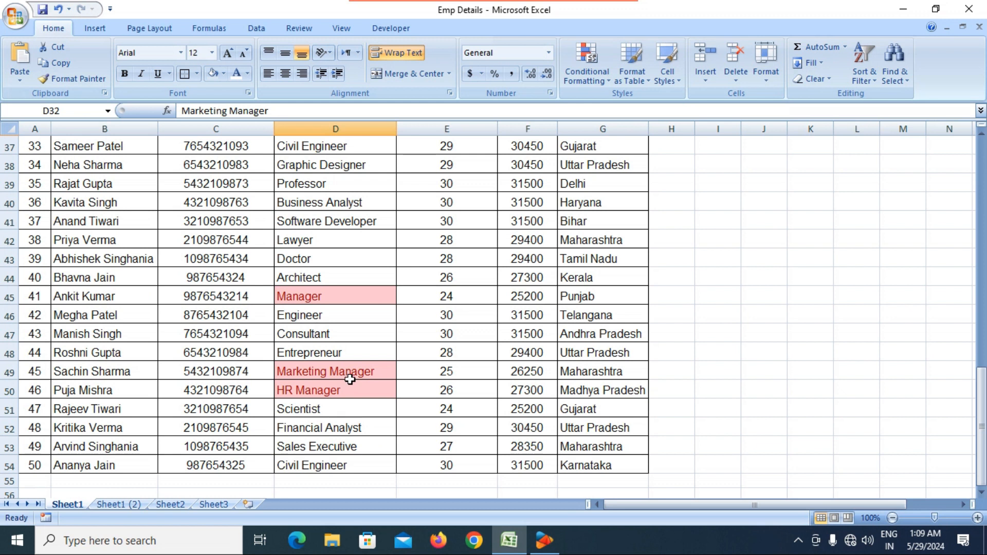
scroll(348, 371, "up", 14)
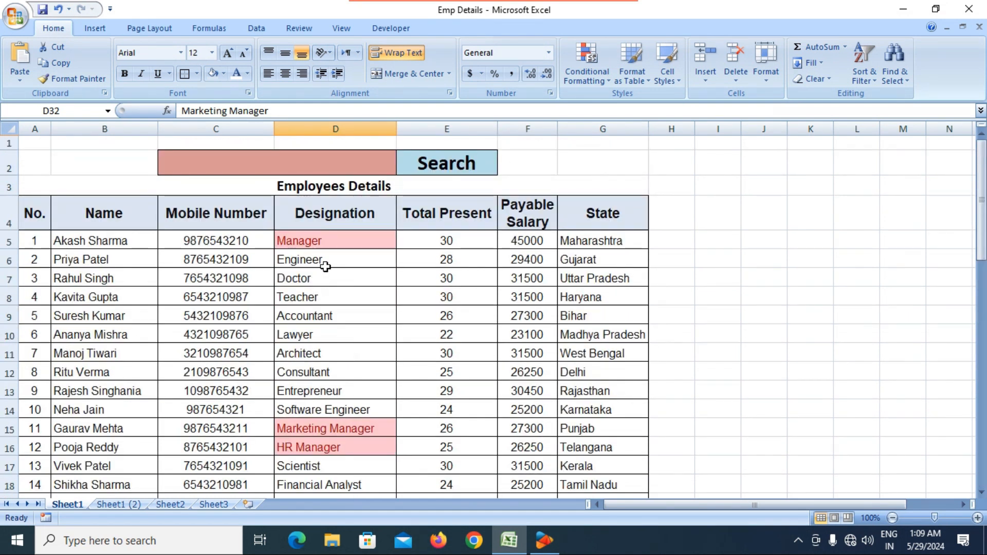
- Add a Text That Contains rule for "doctor" to Designation cells D5 to D54, using Green Fill with Dark Green Text
left_click_drag(328, 243, 328, 437)
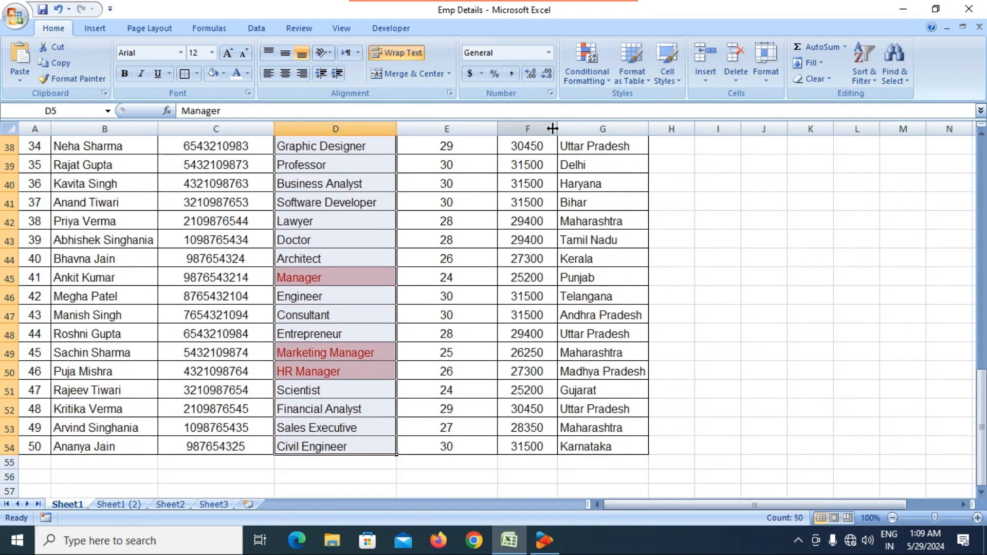
left_click(585, 65)
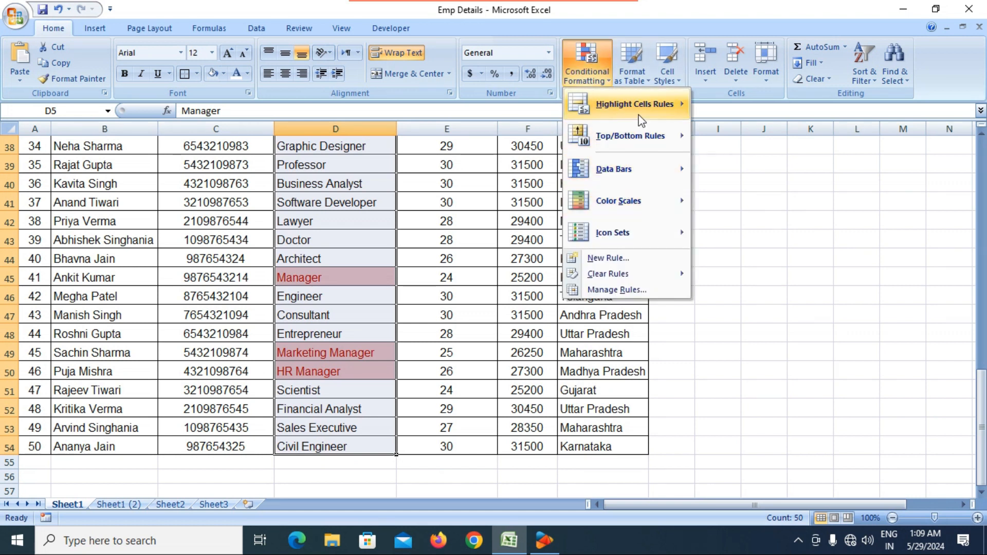
mouse_move(642, 114)
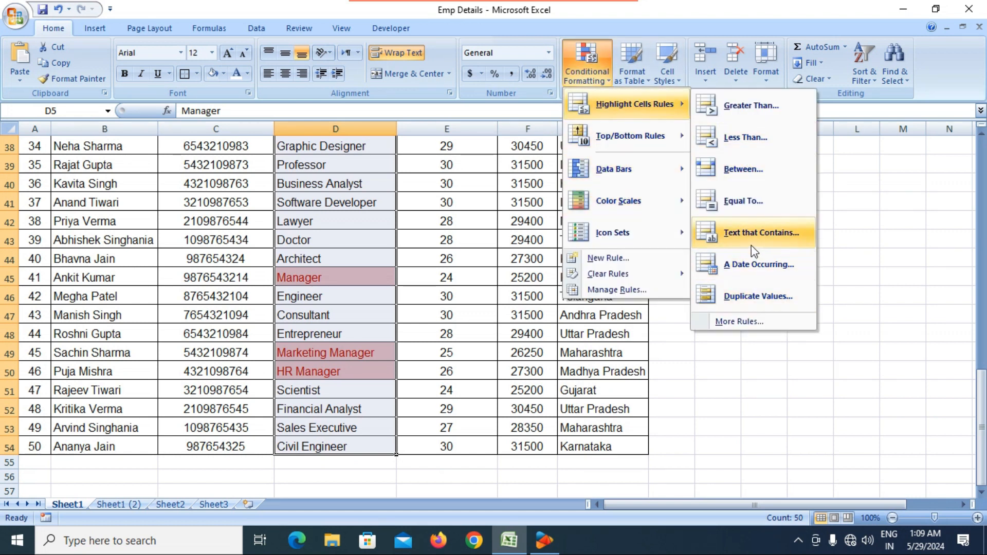
left_click(755, 232)
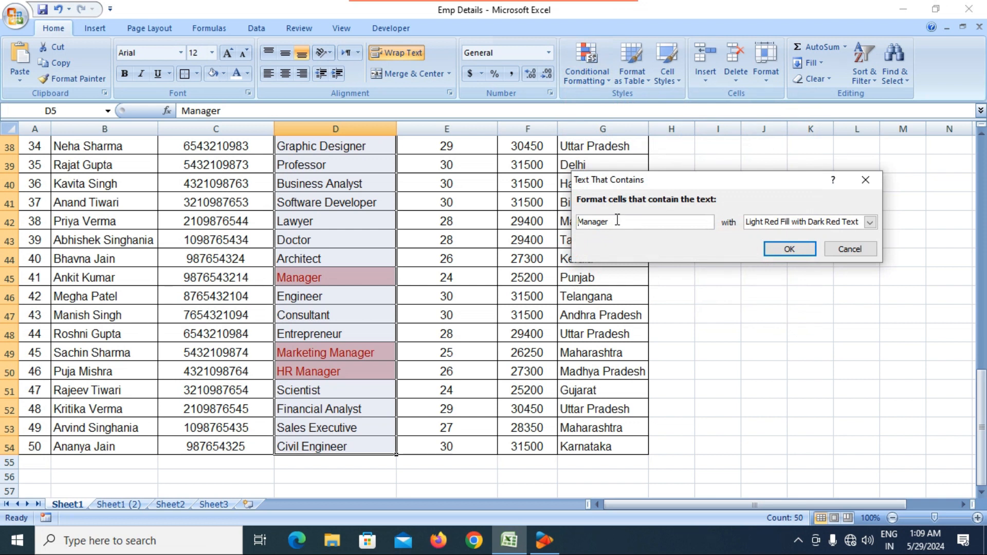
left_click_drag(617, 221, 557, 226)
type("doctor")
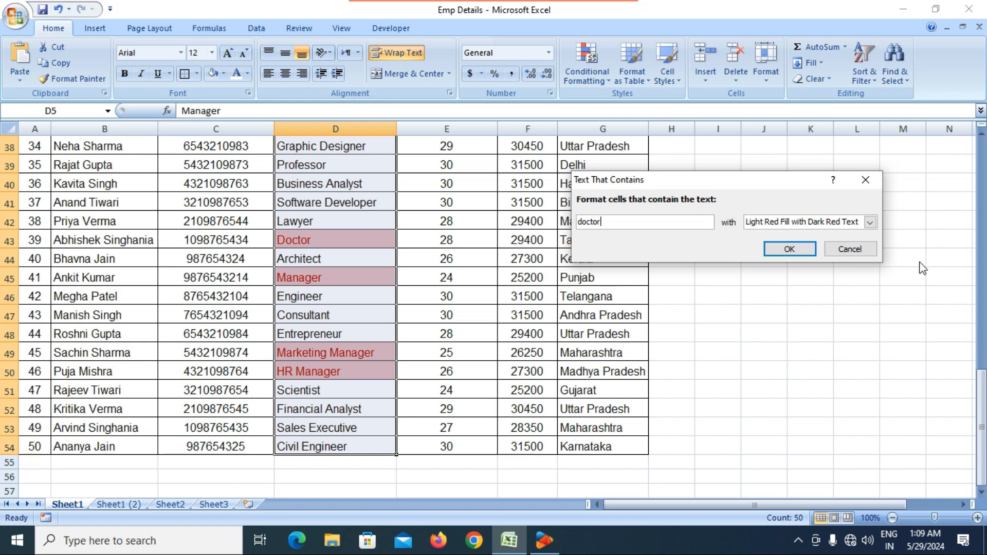
left_click(869, 223)
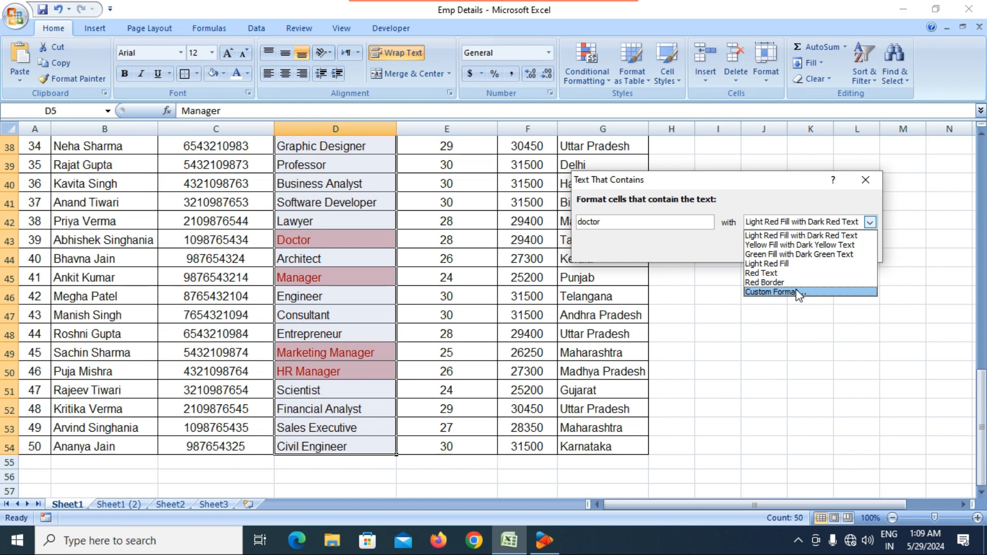
left_click(789, 254)
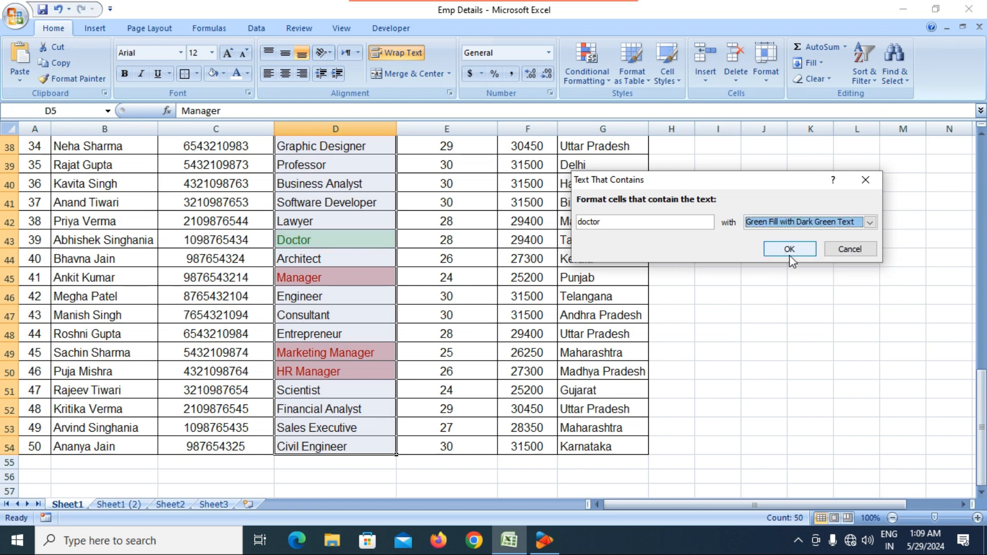
left_click(789, 249)
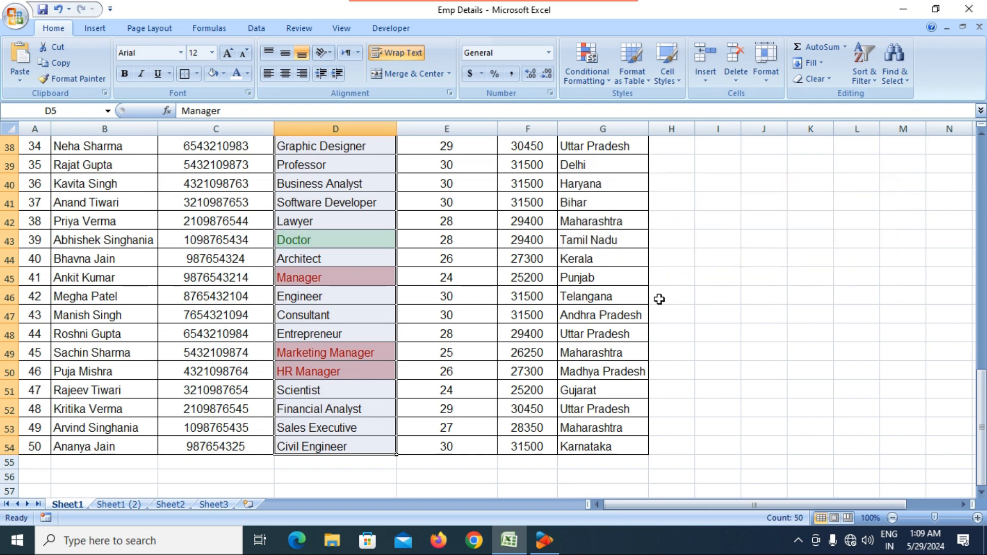
- Review the Designation column from first to last row, comparing the cells highlighted by the doctor and Manager rules
scroll(383, 303, "up", 9)
scroll(380, 303, "up", 2)
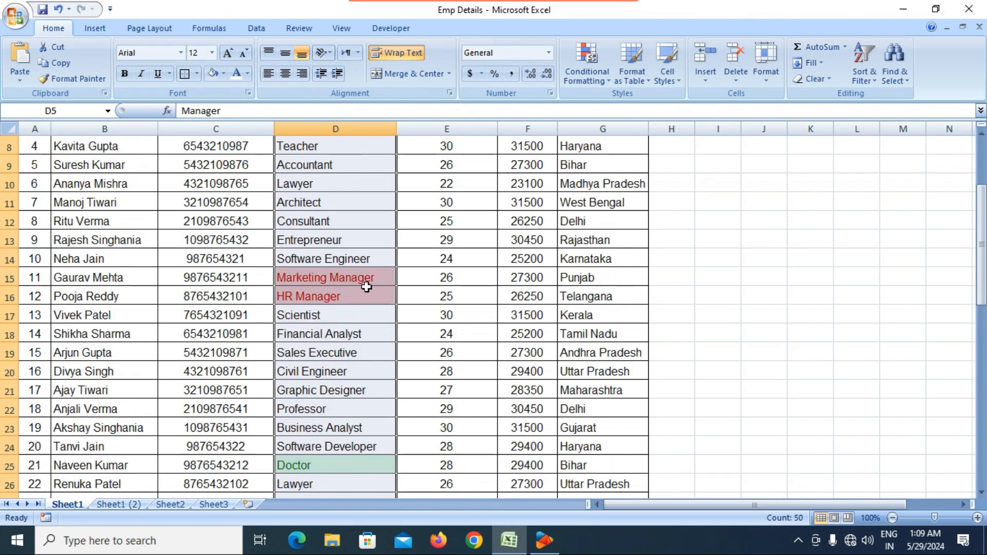
left_click(353, 239)
scroll(367, 274, "up", 1)
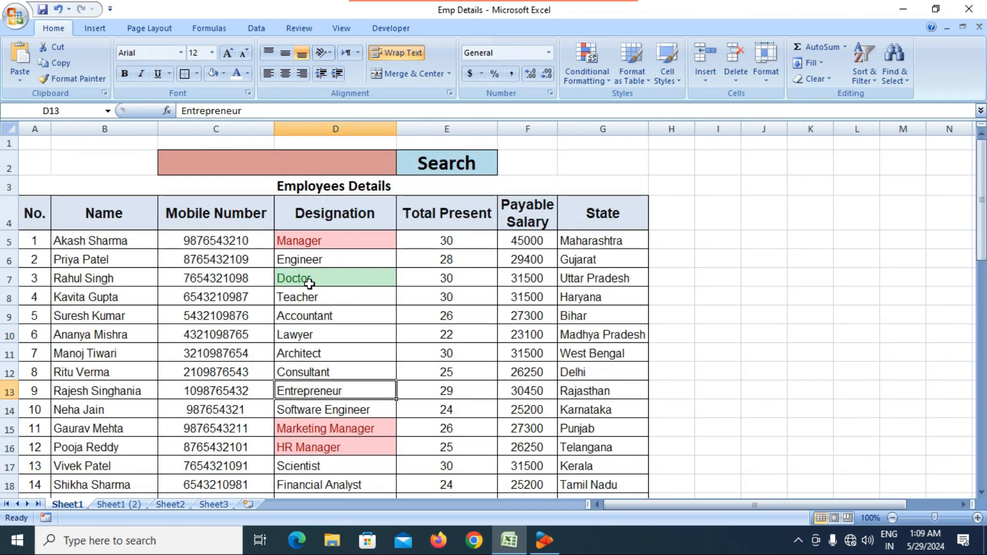
scroll(311, 282, "down", 2)
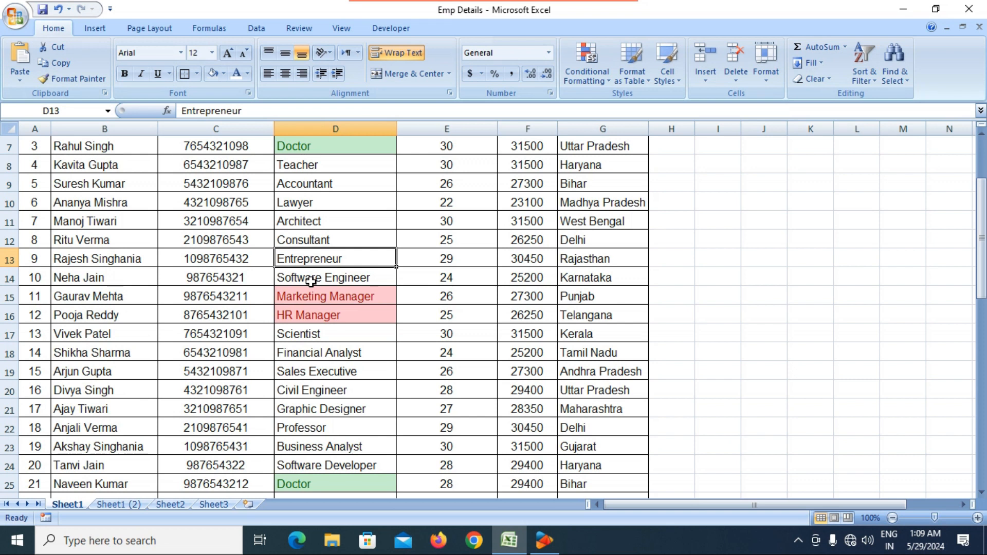
scroll(335, 316, "down", 5)
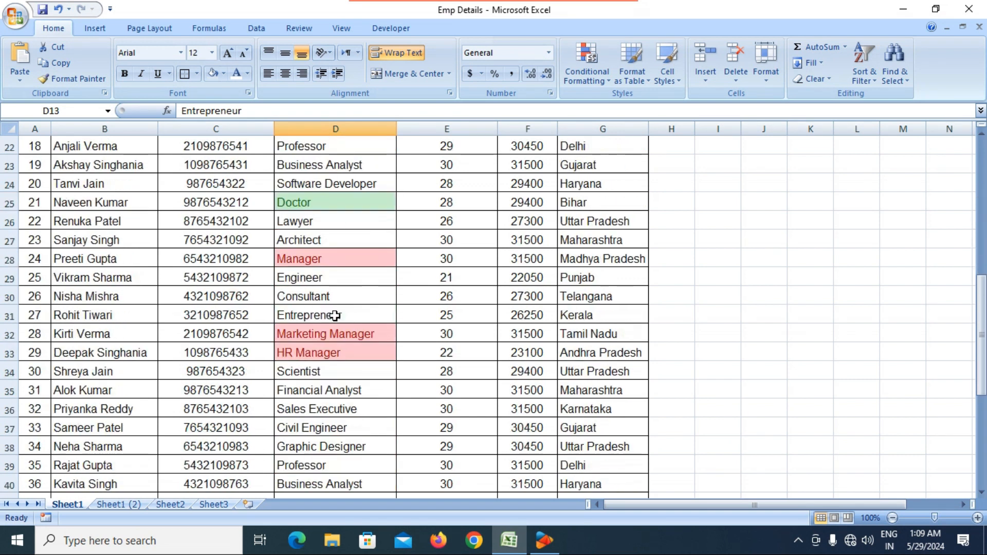
scroll(335, 316, "down", 8)
scroll(334, 309, "up", 2)
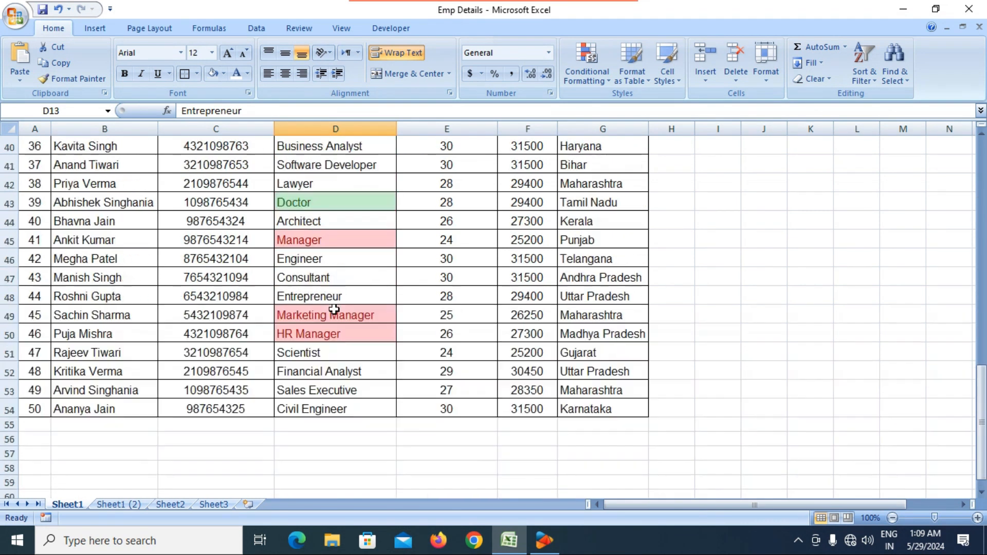
scroll(334, 309, "up", 4)
scroll(333, 301, "up", 4)
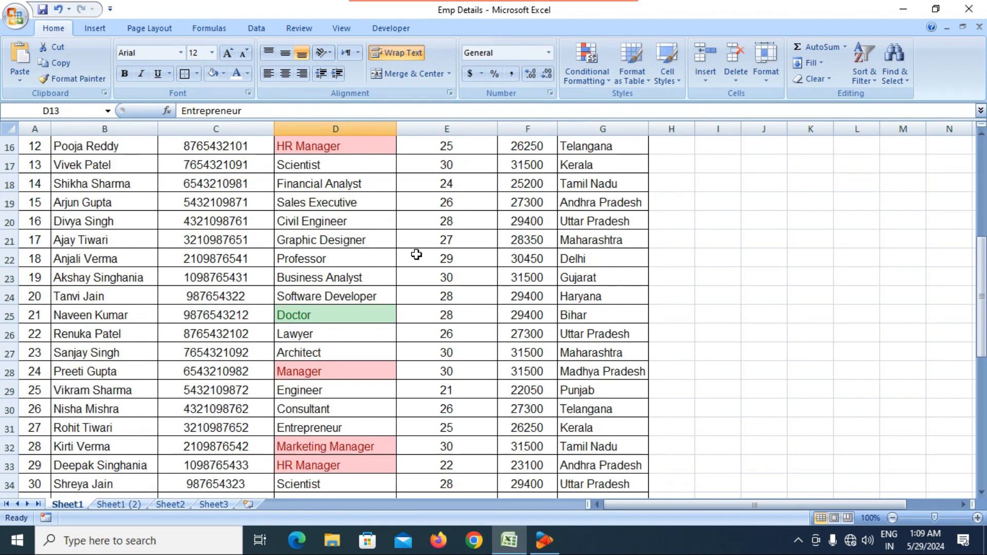
scroll(391, 265, "up", 1)
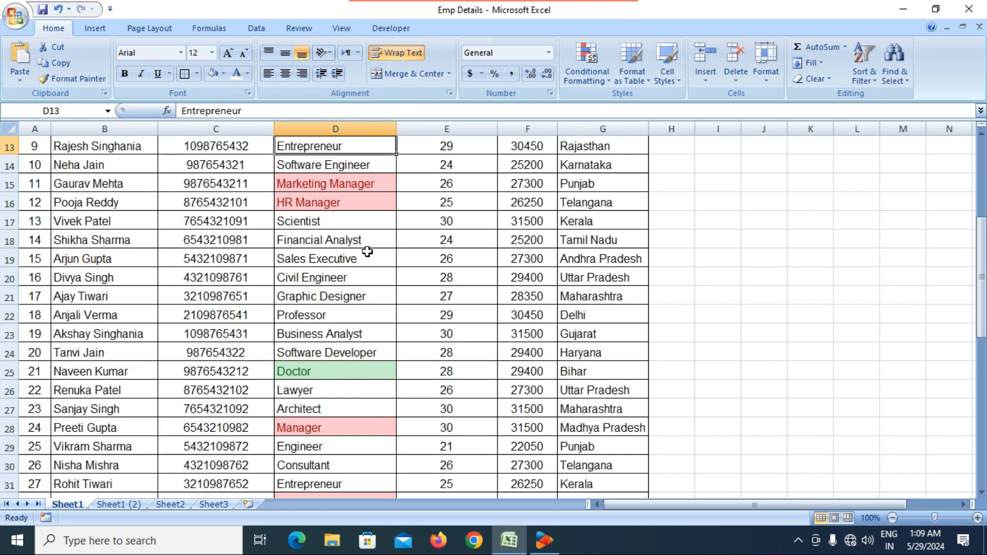
scroll(367, 251, "up", 3)
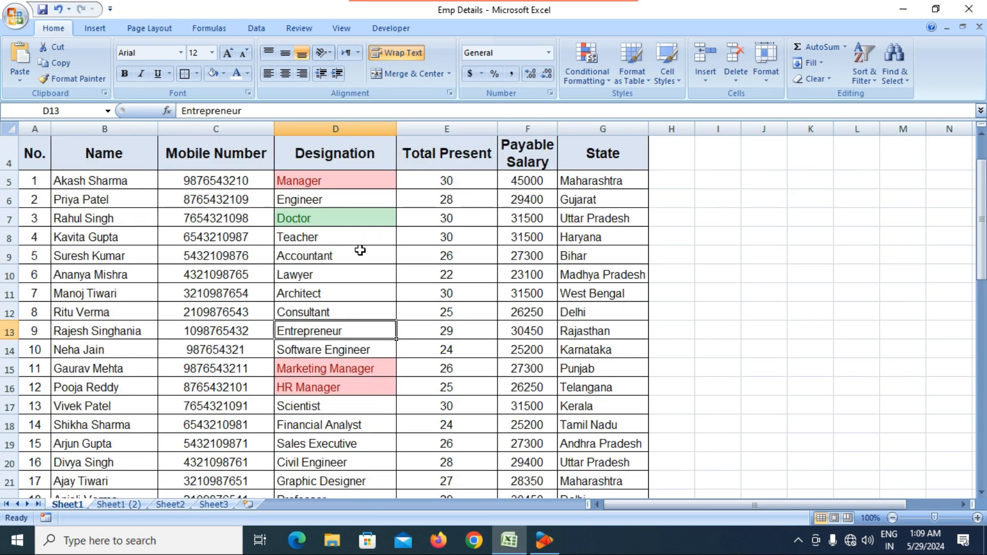
left_click(365, 252)
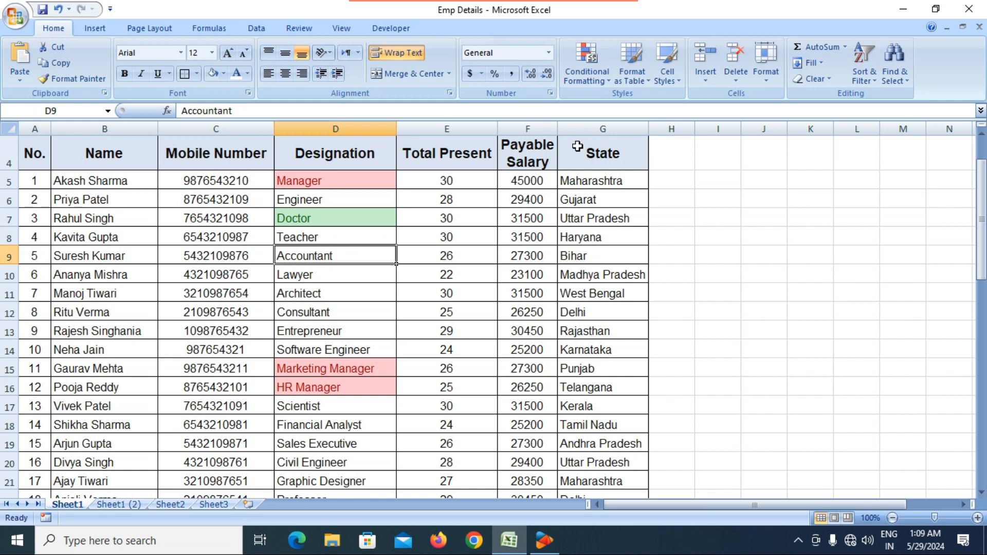
- Clear the conditional formatting rules from the Designation cells D5 to D54 only
left_click_drag(327, 176, 333, 461)
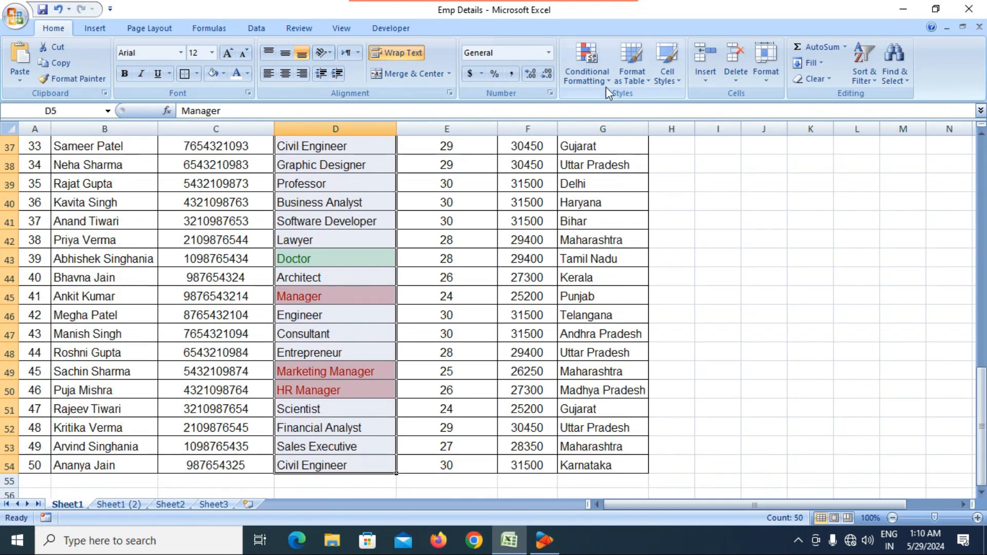
left_click(586, 69)
mouse_move(605, 99)
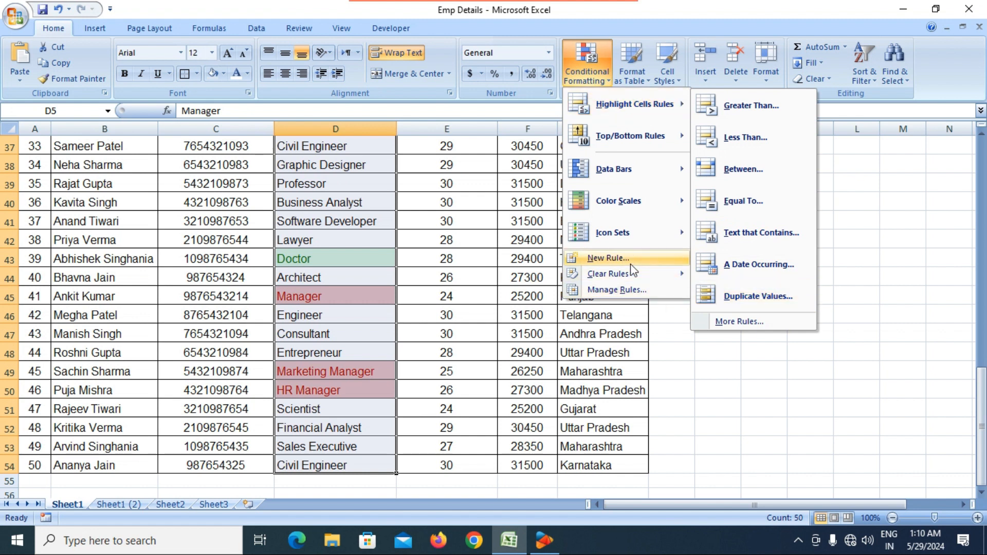
mouse_move(630, 271)
left_click(734, 276)
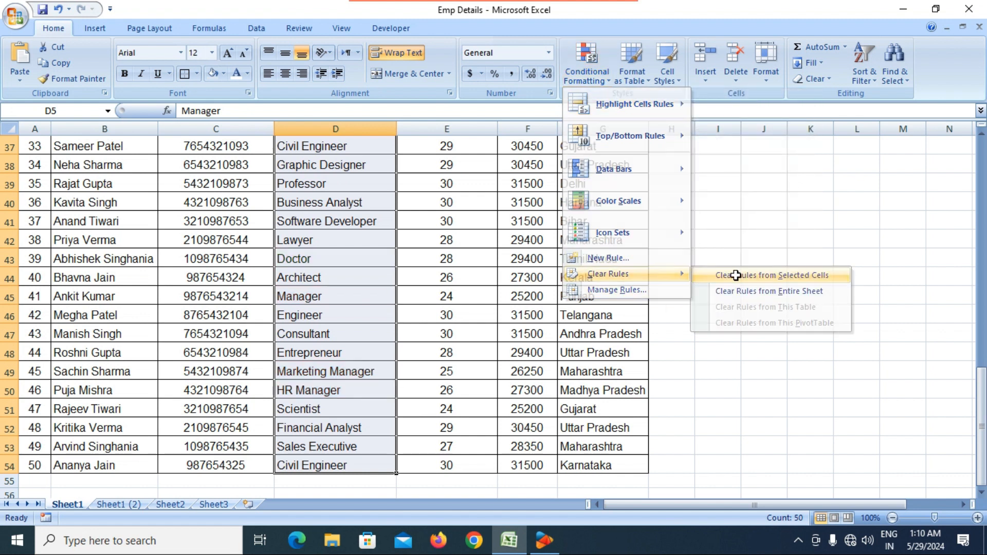
left_click(590, 73)
mouse_move(614, 103)
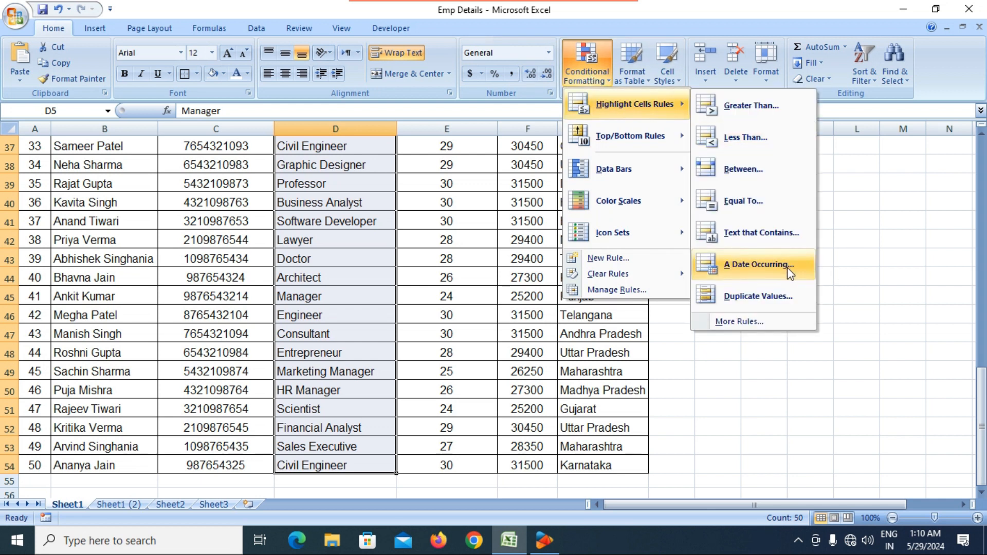
left_click(464, 252)
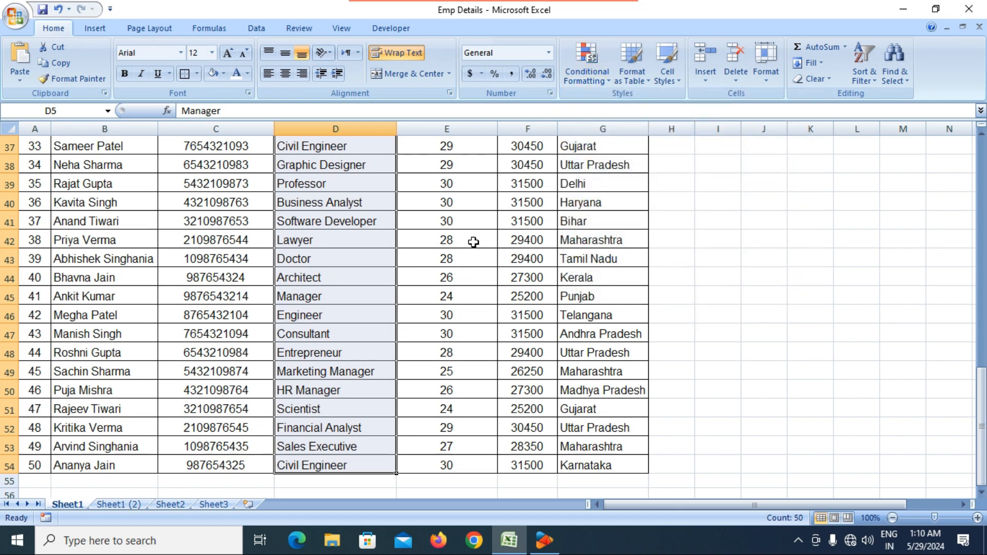
left_click(474, 238)
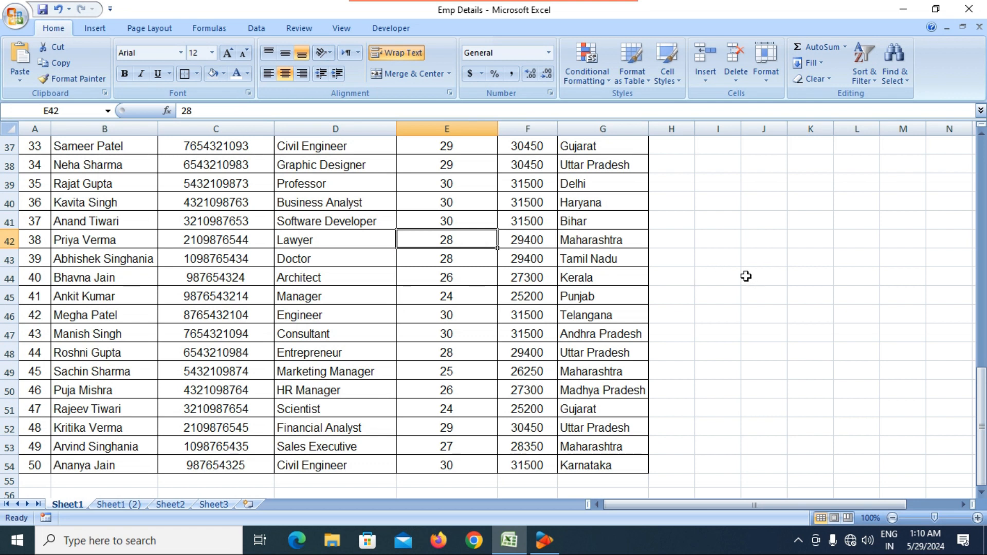
- Add a "date" column header in cell H4 beside State and enter the current date, 5/29/2024, in H5
scroll(740, 275, "up", 12)
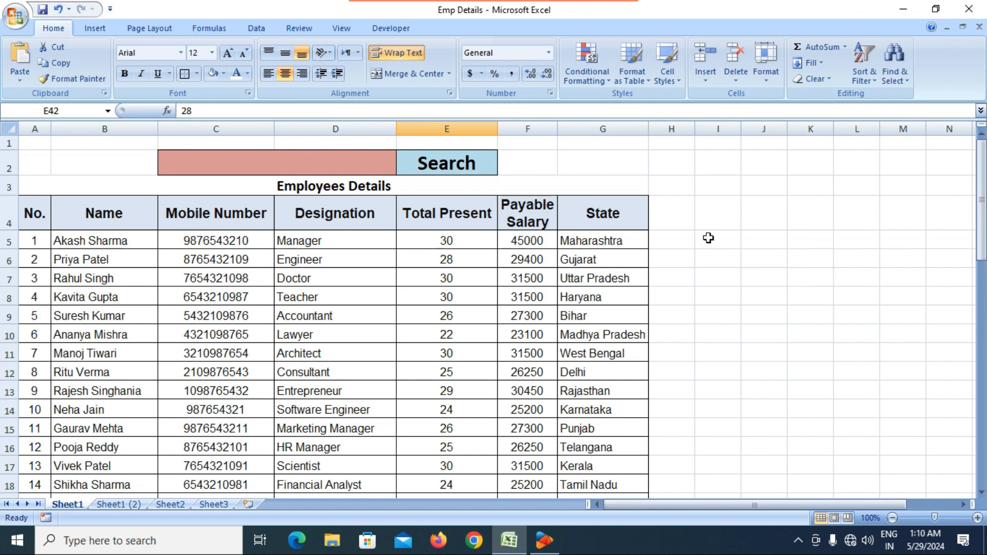
left_click(672, 217)
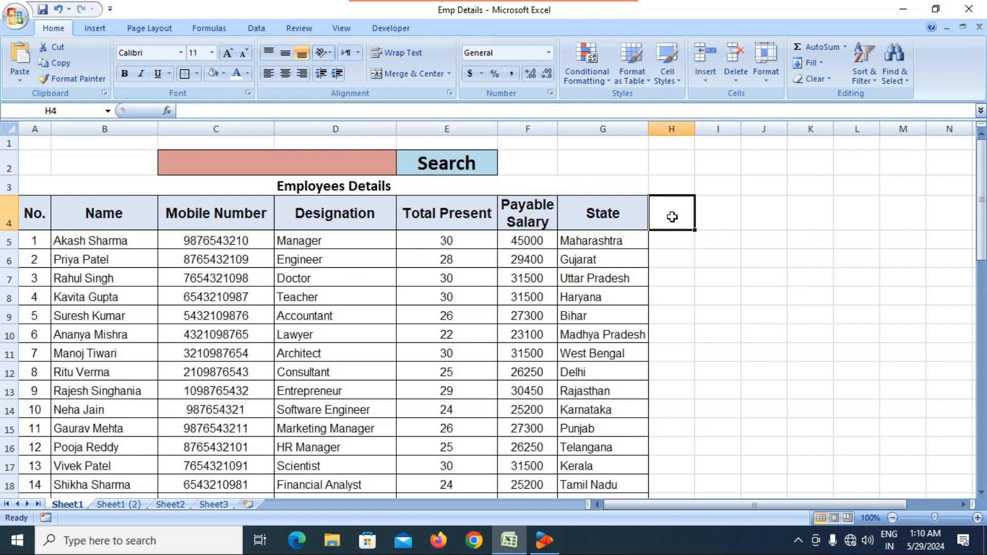
type("date")
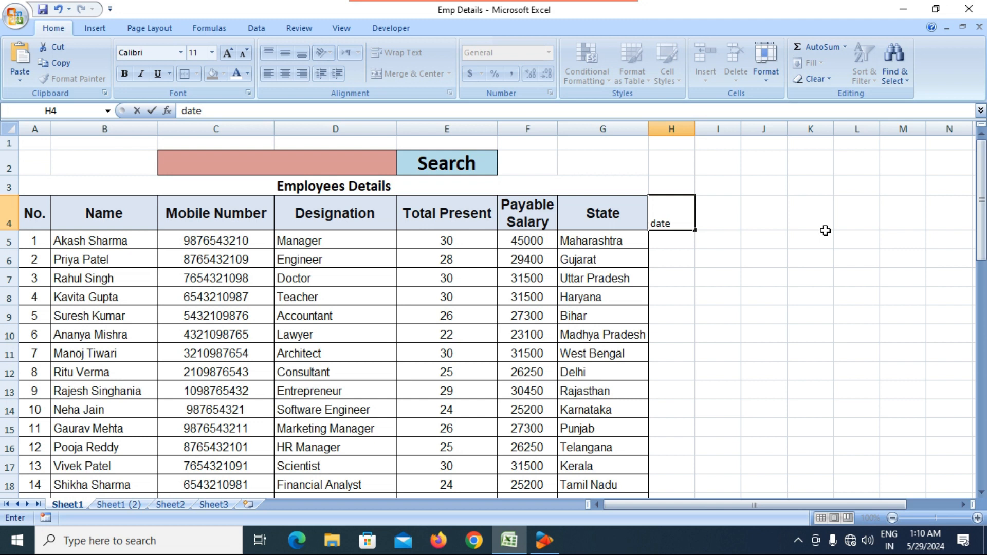
key("Return")
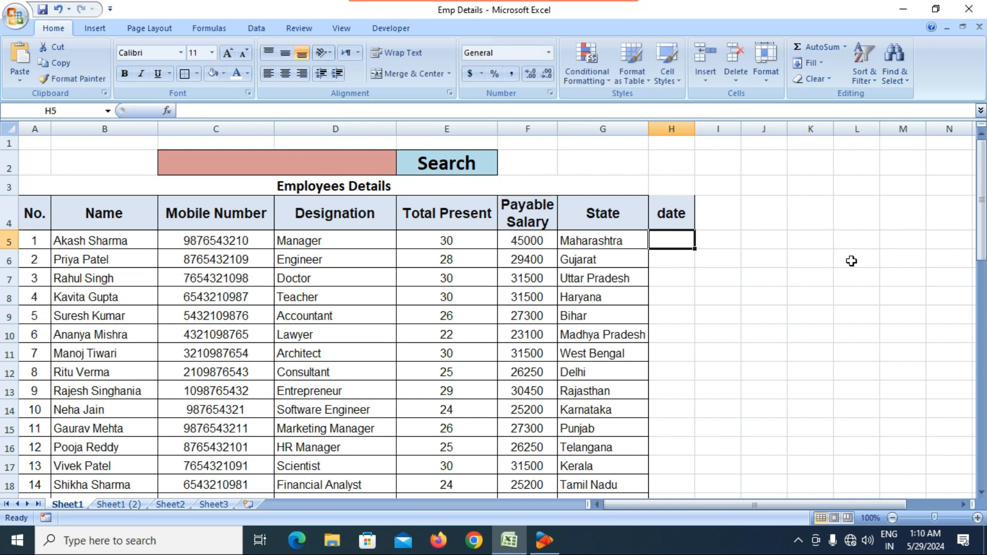
key("ctrl+semicolon")
key("Return")
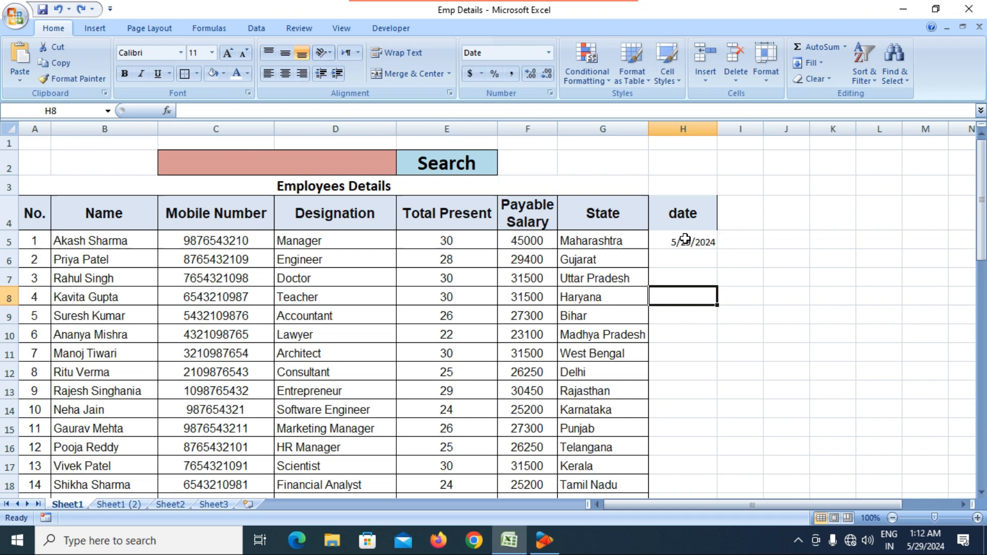
- Fill the date in H5 down to H17 as a series of consecutive days through 6/10/2024
left_click(687, 245)
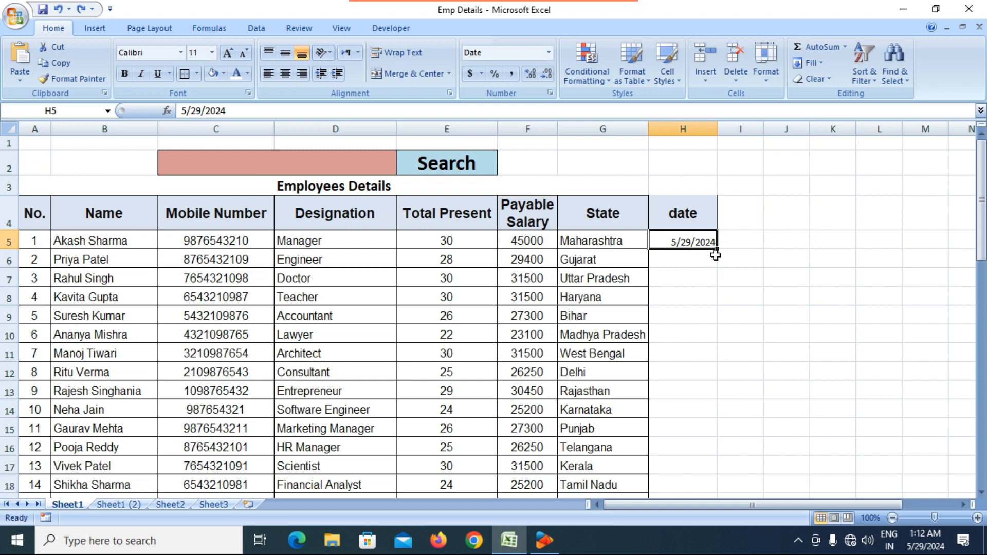
left_click_drag(719, 250, 726, 474)
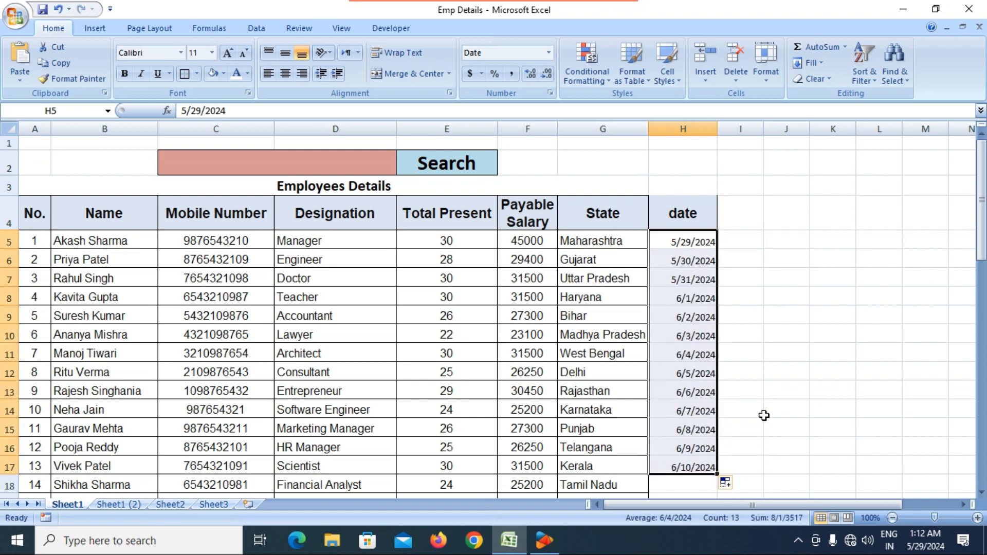
left_click(771, 387)
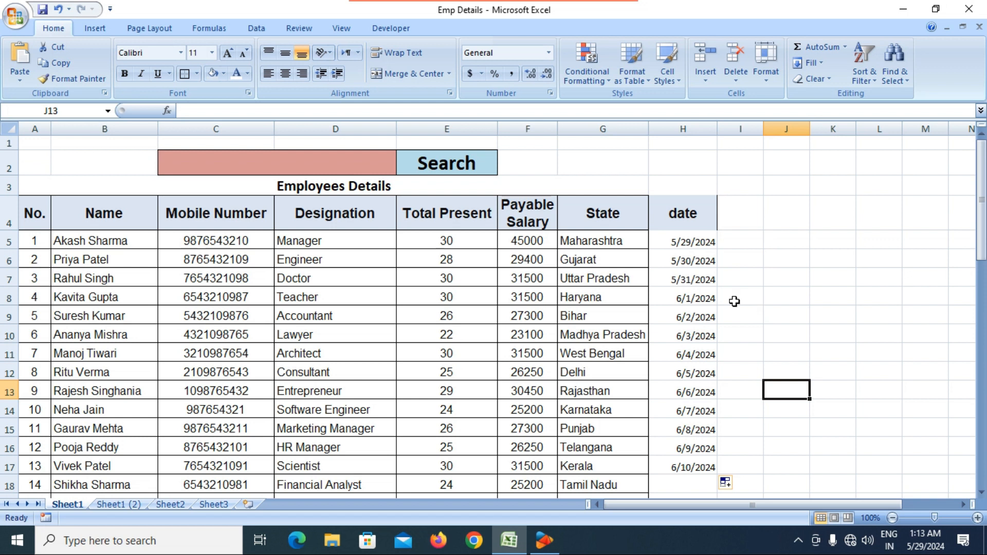
left_click(711, 298)
key("Down")
key("Down")
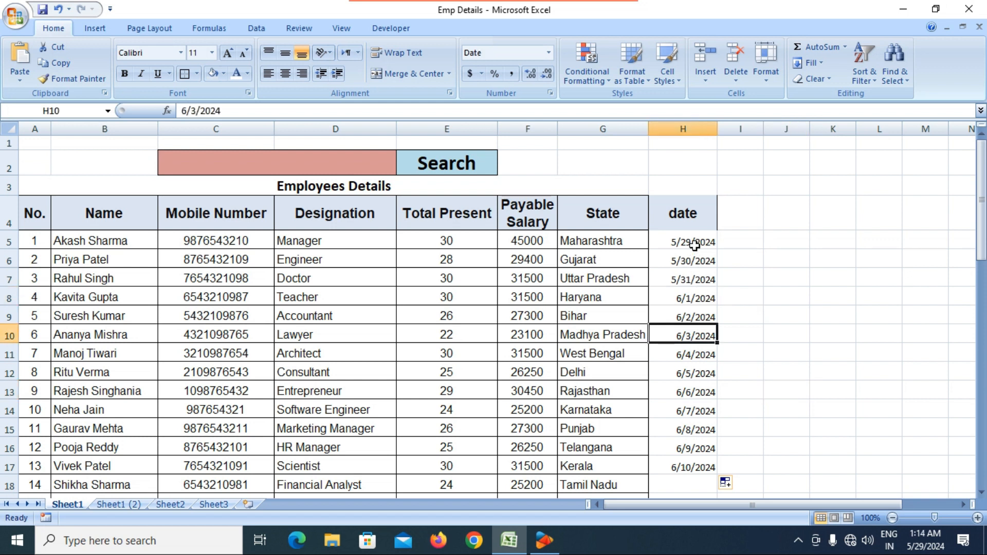
- Start a Date Occurring highlight rule for cells H5 to H17 and preview the Today and Tomorrow options in light red
left_click_drag(695, 246, 697, 466)
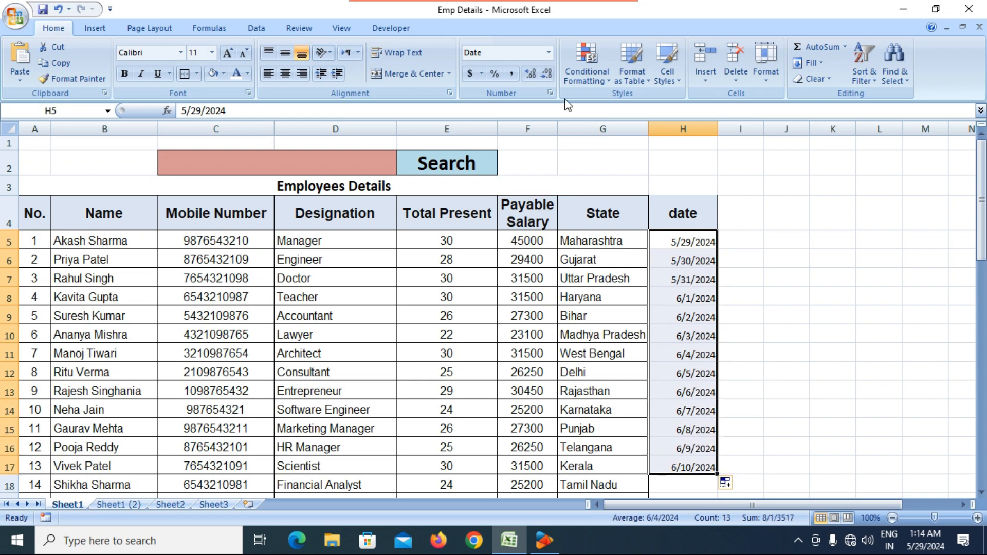
left_click(592, 82)
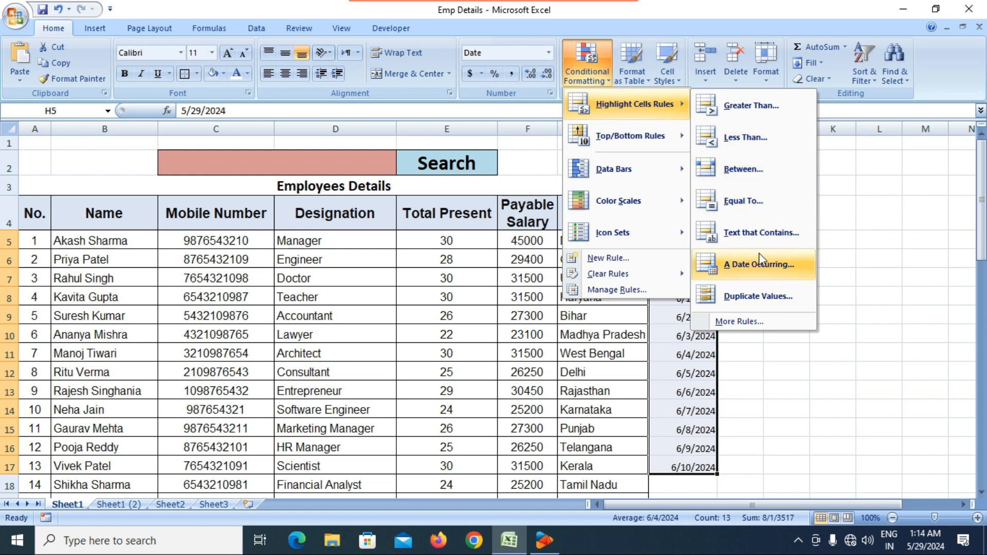
left_click(764, 267)
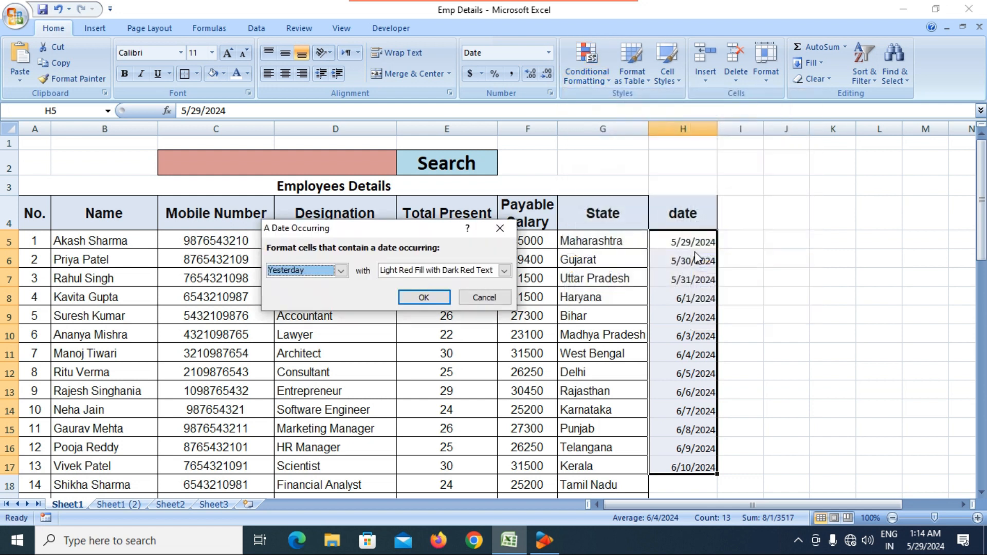
left_click_drag(383, 234, 289, 223)
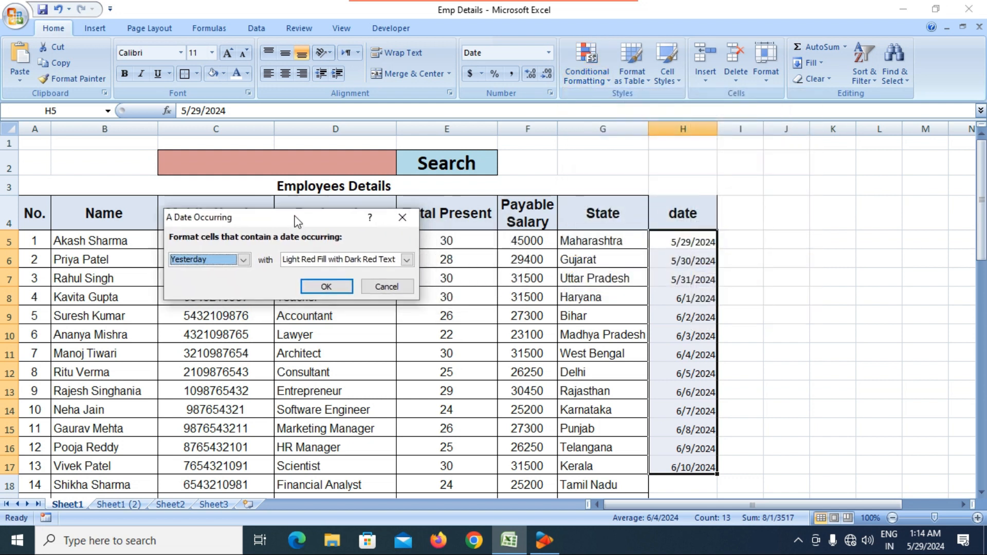
left_click(245, 260)
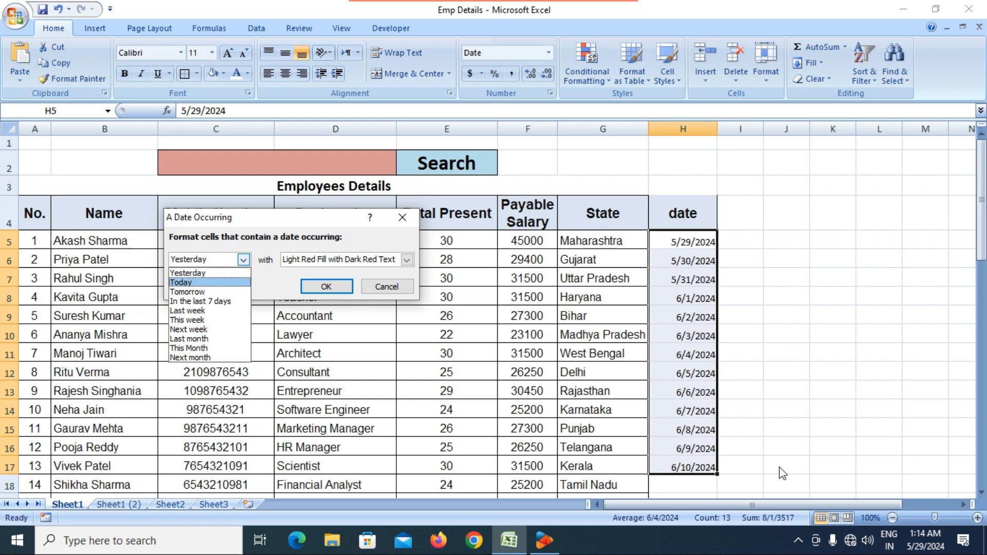
left_click(193, 283)
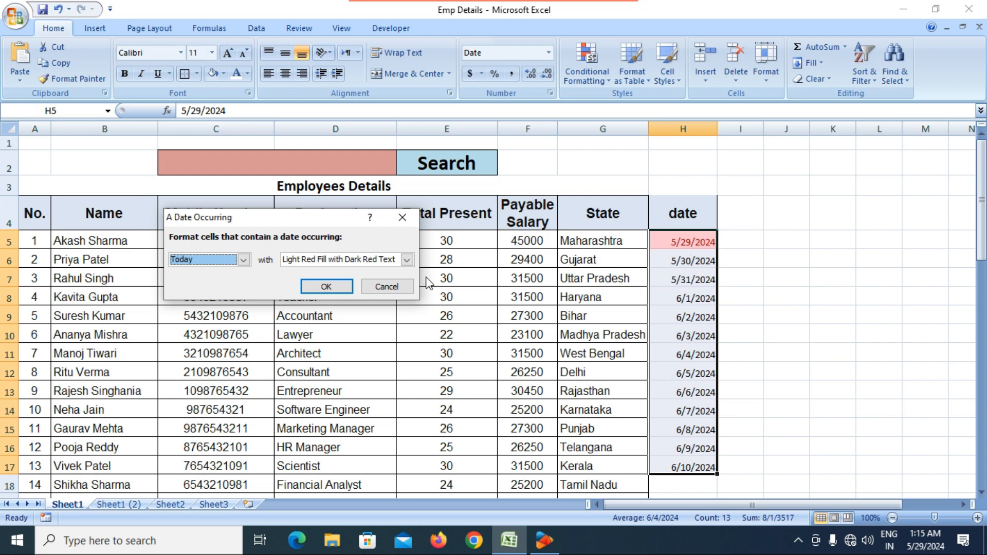
left_click(244, 260)
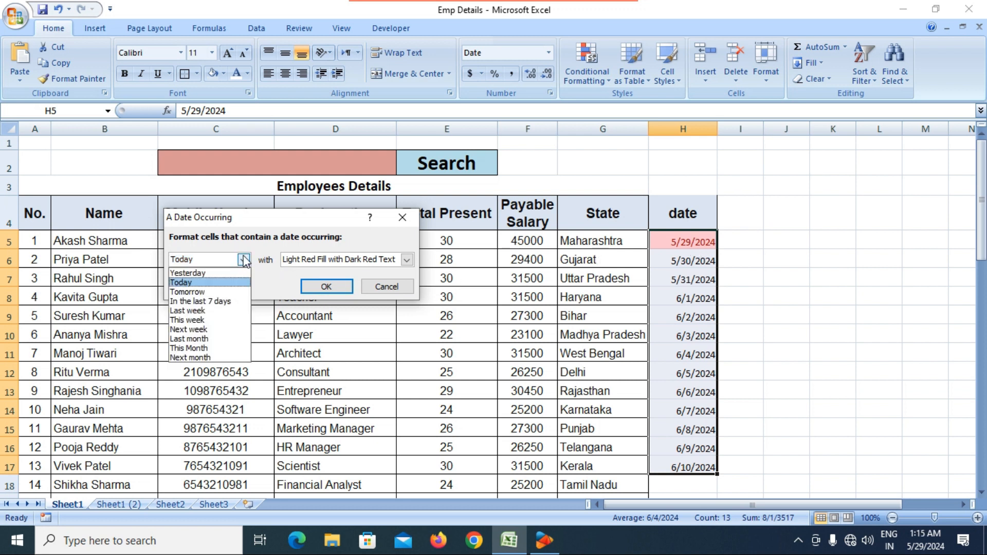
left_click(196, 292)
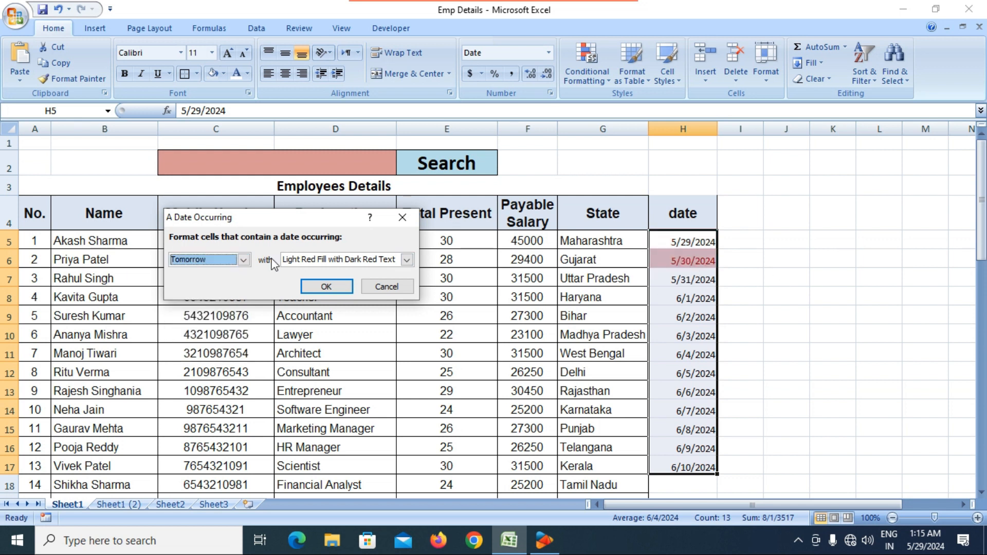
- Preview the date rule with In the last 7 days, Last week and This week in turn
left_click(243, 260)
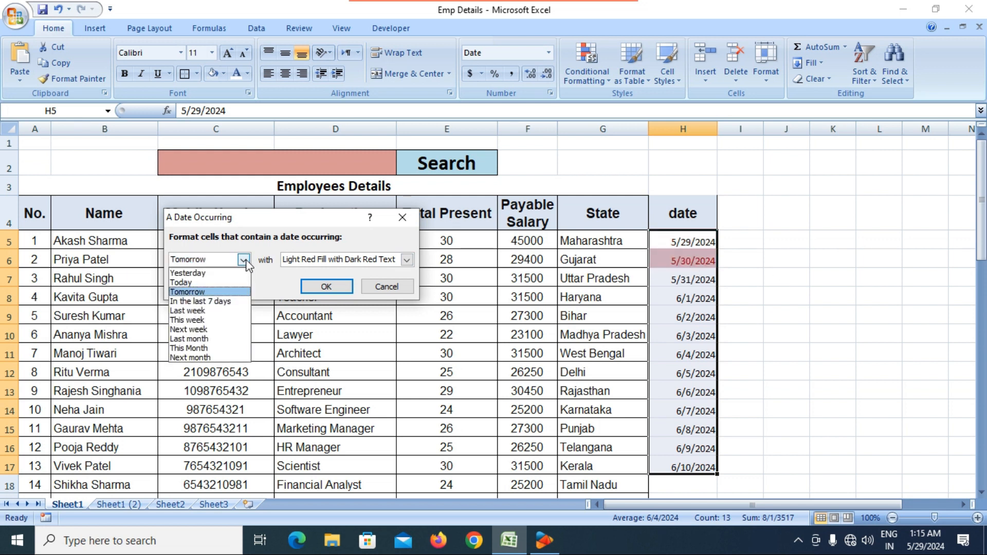
left_click(230, 302)
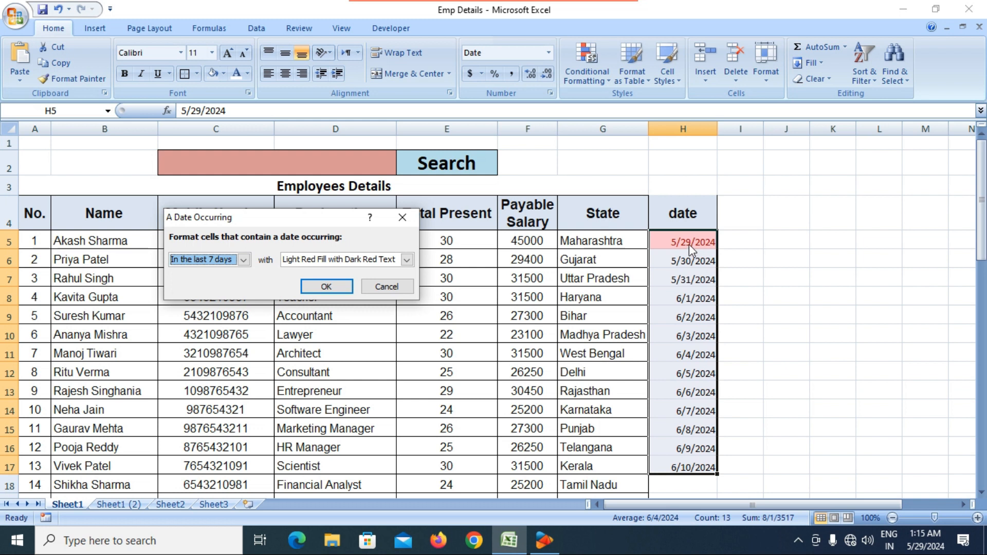
left_click(243, 260)
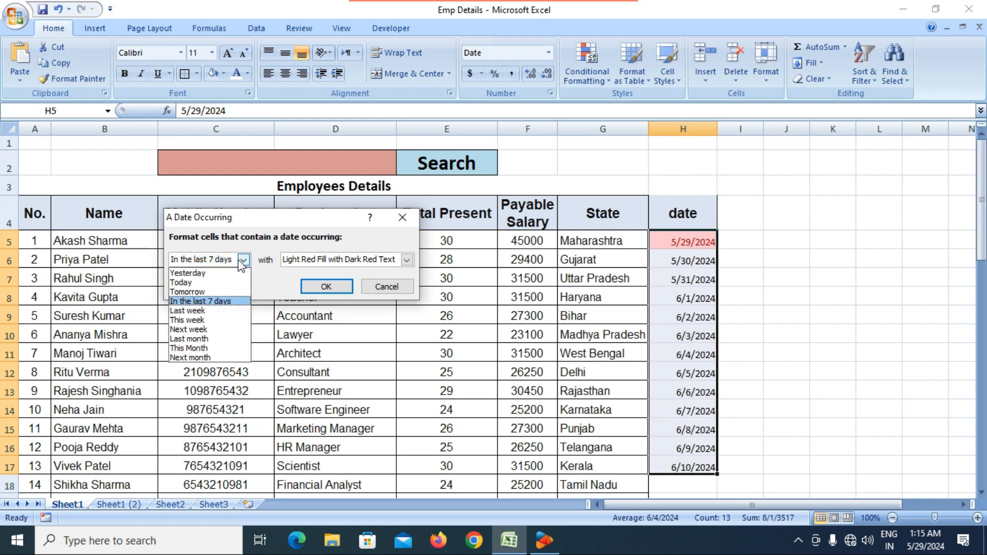
left_click(212, 311)
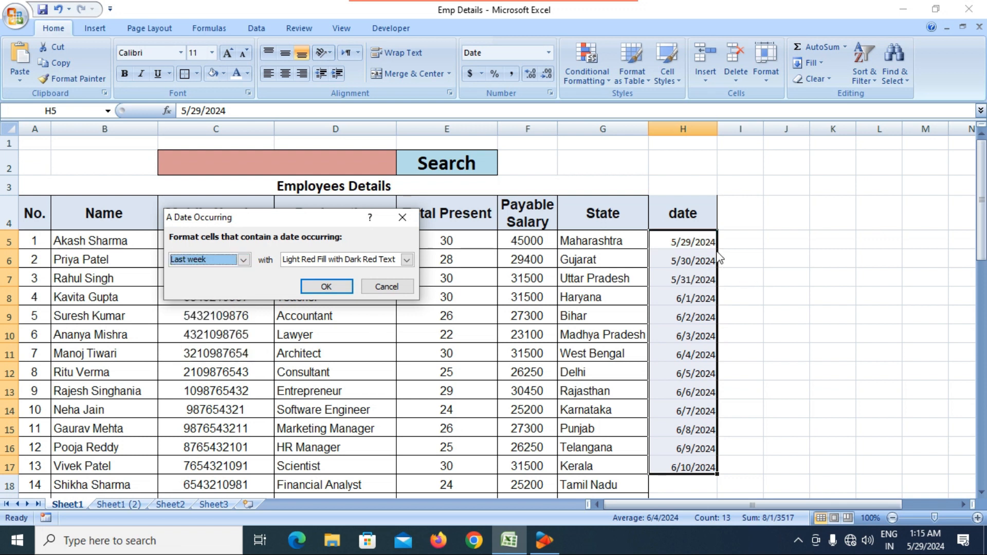
left_click(244, 261)
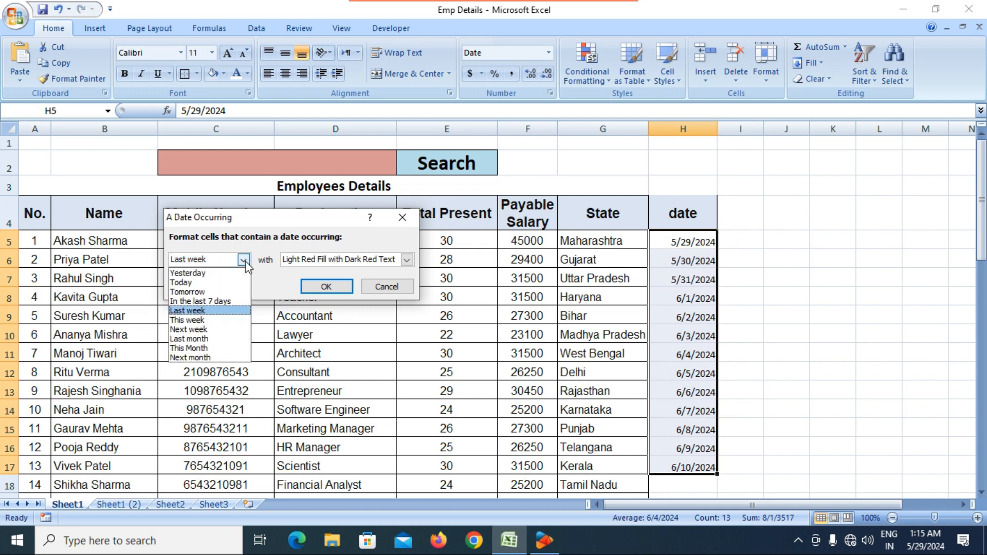
left_click(213, 320)
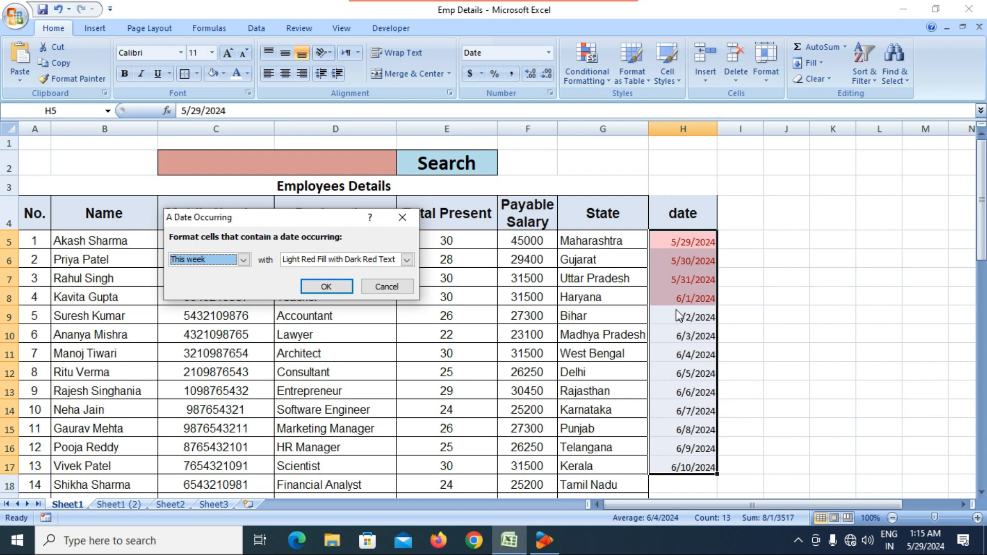
- Preview the date rule with Next week and Last month, and cancel it without applying any formatting
left_click(243, 260)
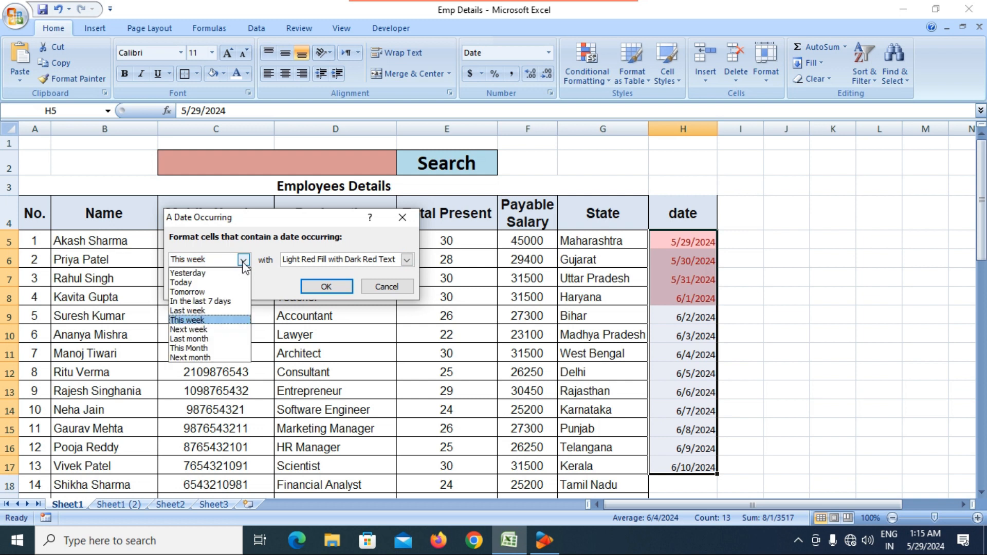
left_click(226, 330)
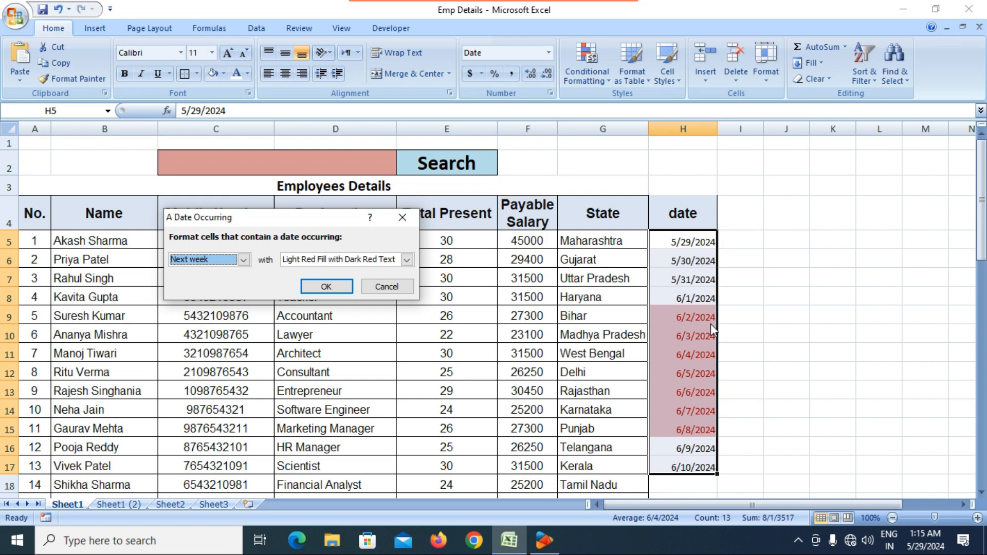
left_click(244, 261)
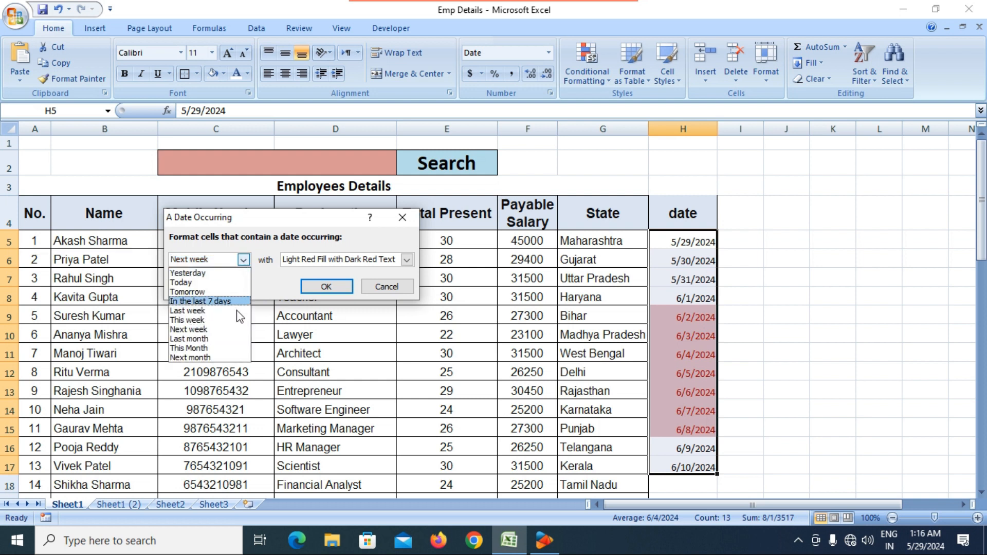
left_click(227, 340)
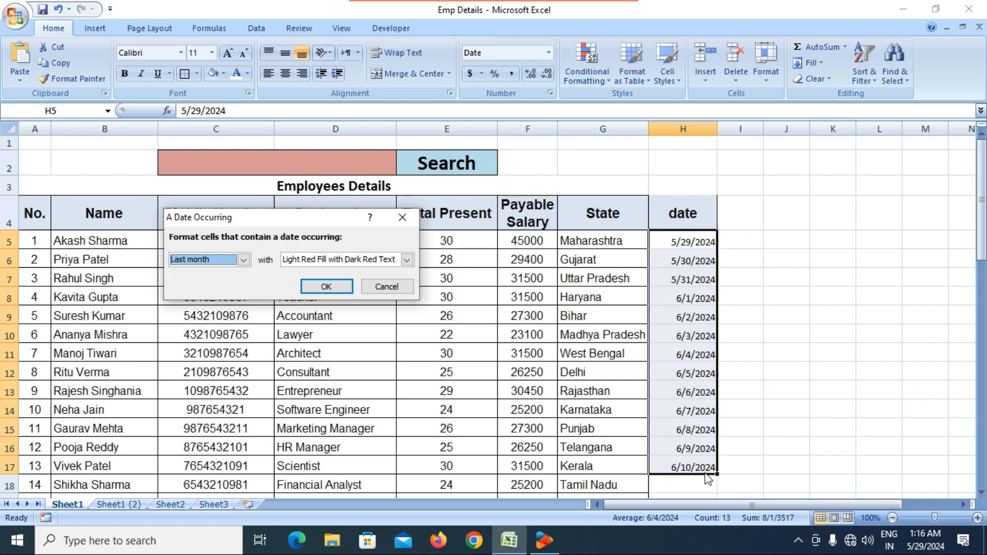
left_click(243, 260)
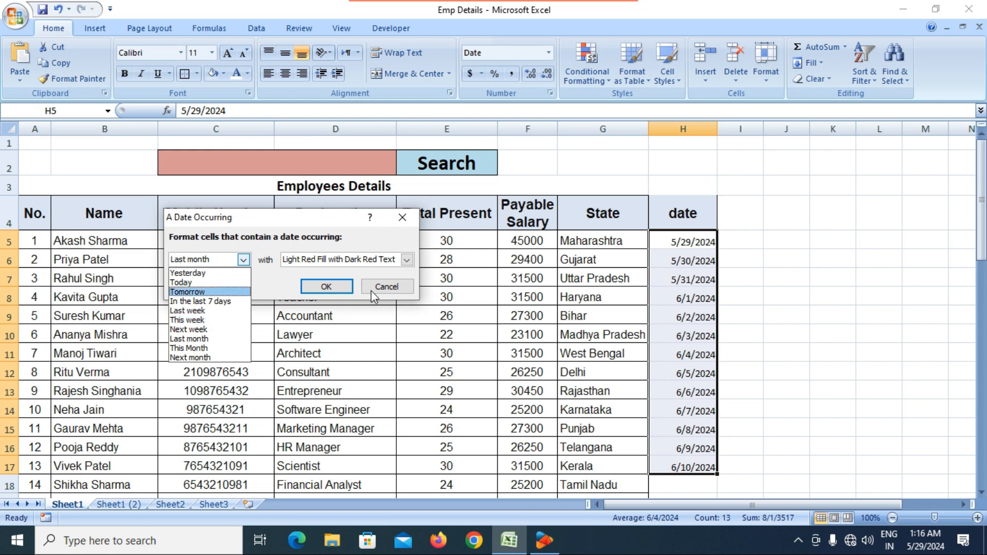
left_click(401, 296)
left_click(391, 286)
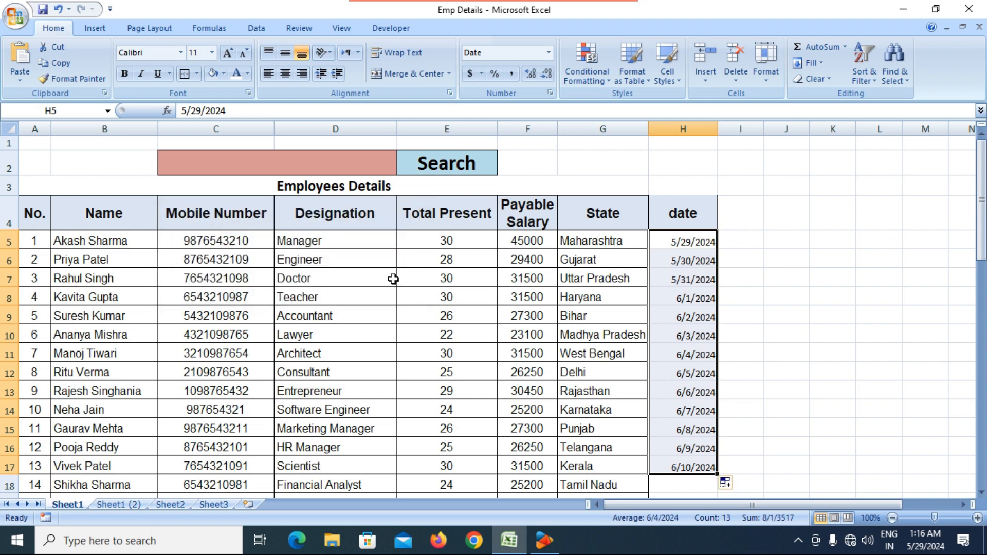
left_click(590, 77)
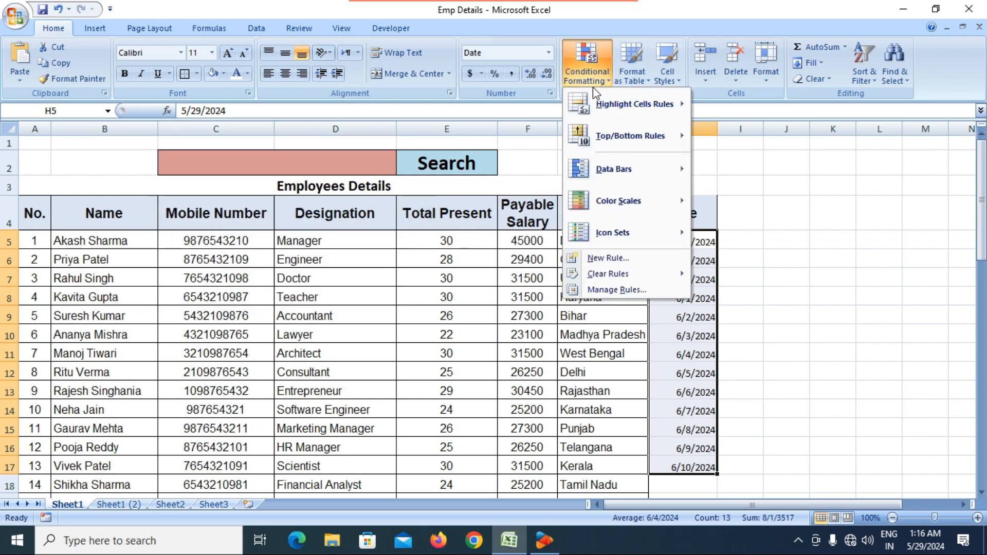
mouse_move(632, 104)
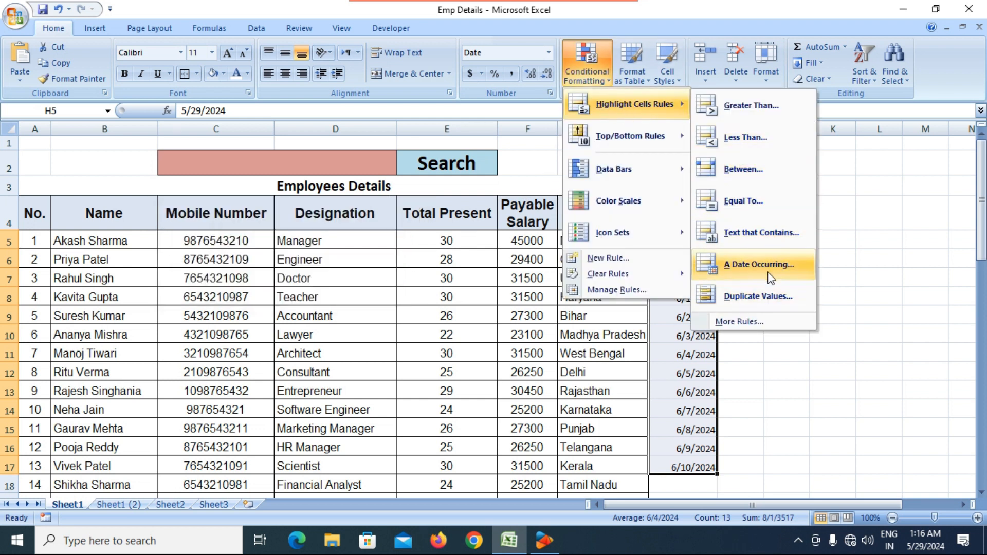
left_click(775, 378)
left_click(492, 332)
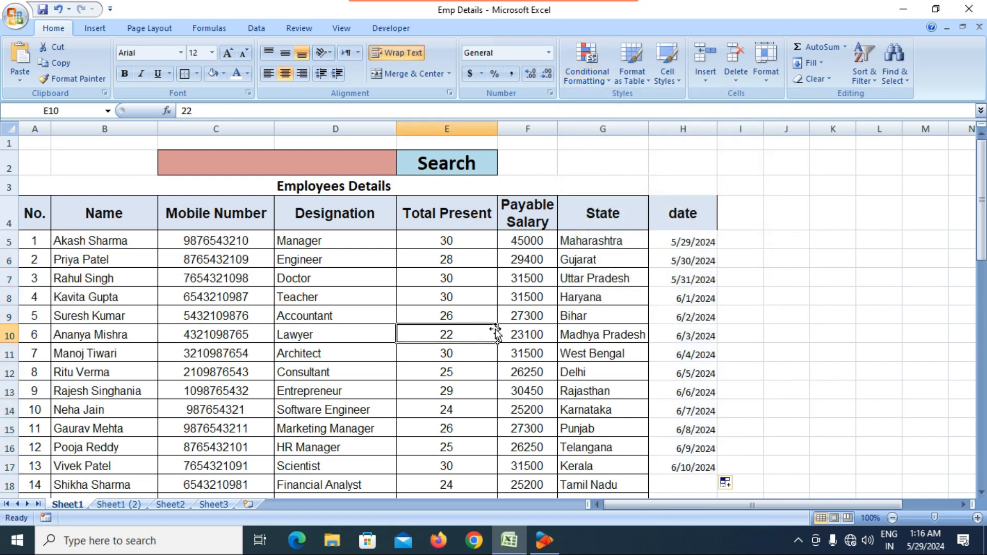
left_click(587, 75)
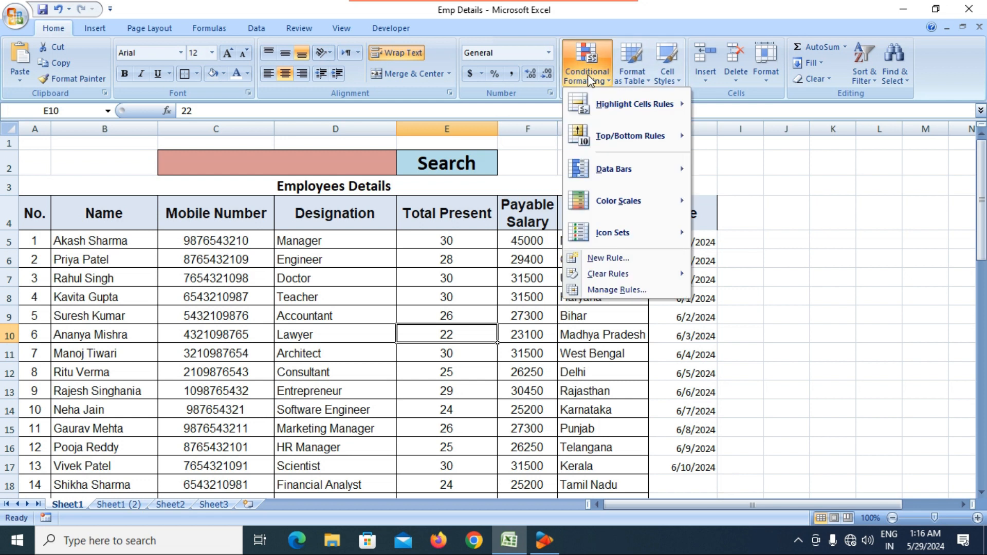
mouse_move(637, 116)
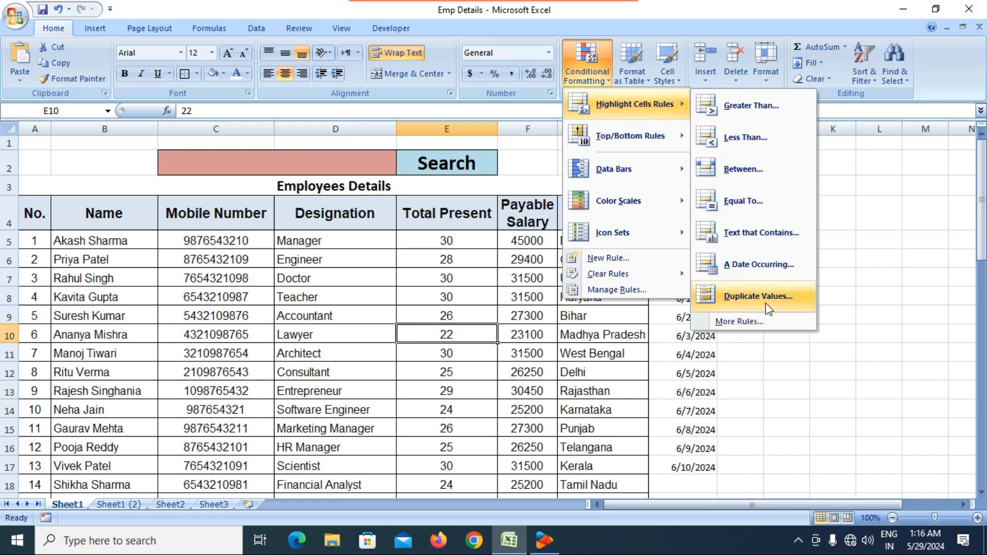
left_click(422, 334)
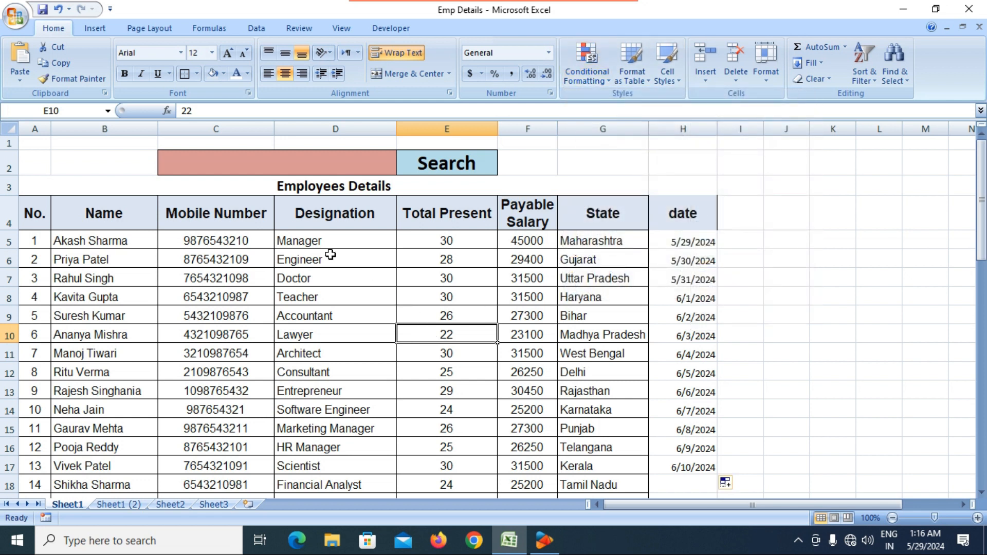
- Start a Duplicate Values highlight rule for designation cells D5 to D54 with light red fill, keeping its dialog clear of the column
left_click(325, 274)
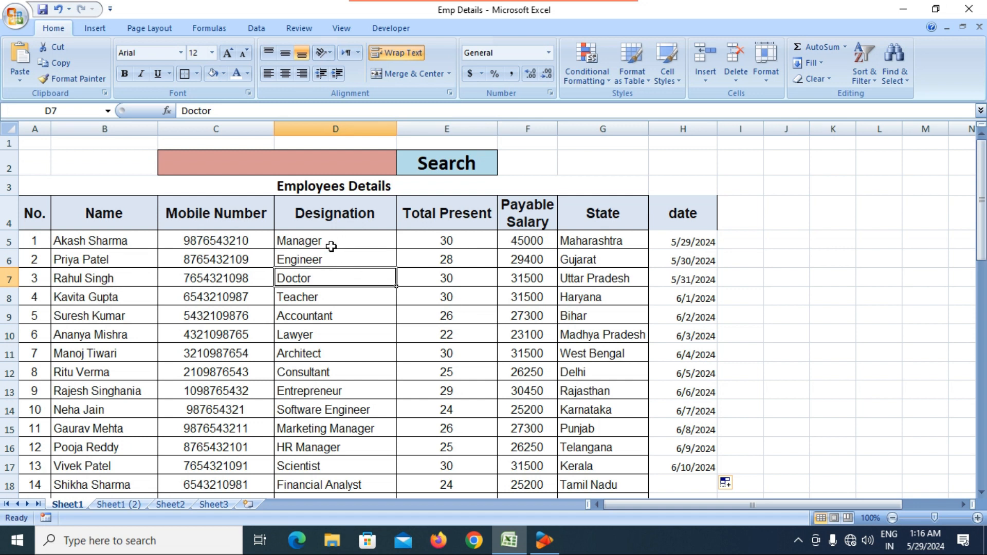
left_click_drag(333, 240, 325, 460)
scroll(318, 403, "up", 12)
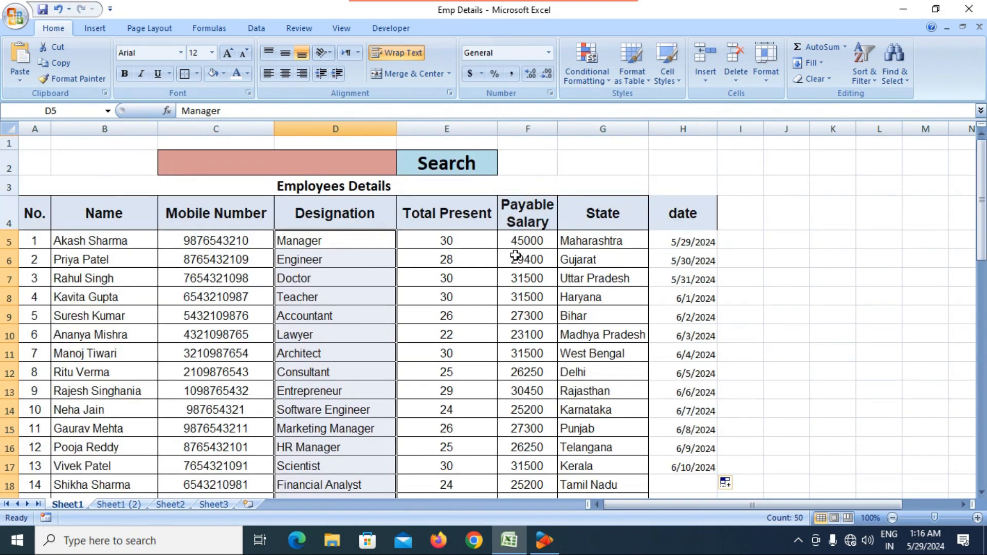
left_click(600, 77)
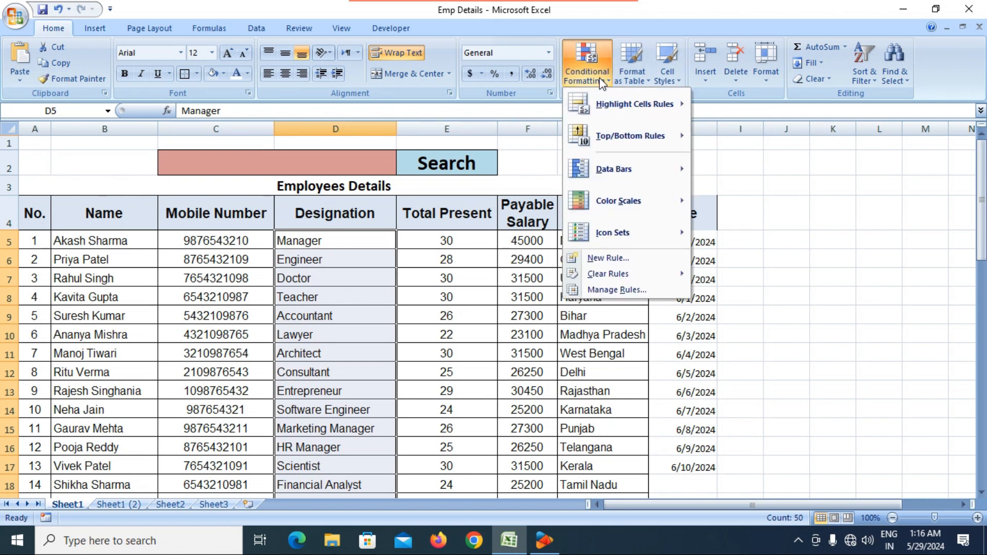
mouse_move(637, 104)
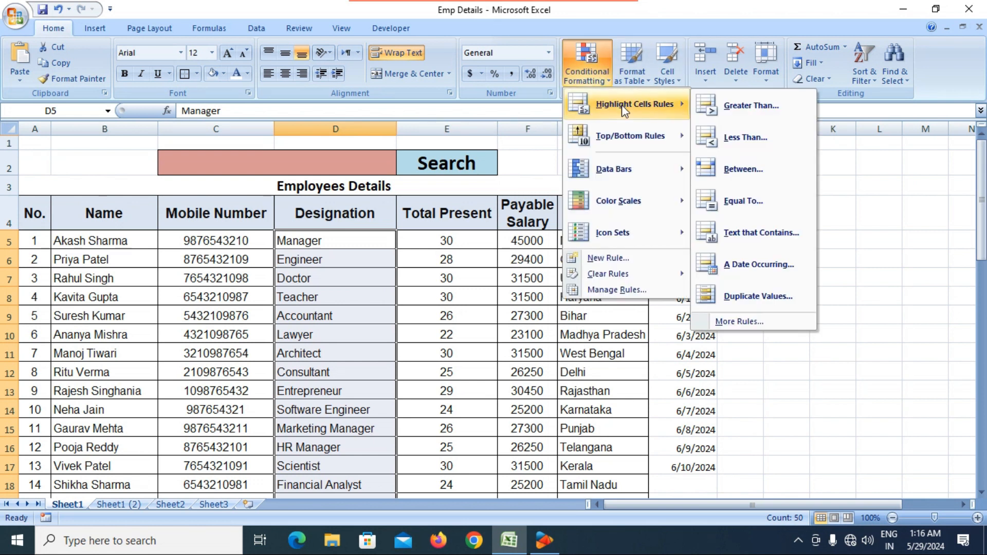
left_click(758, 296)
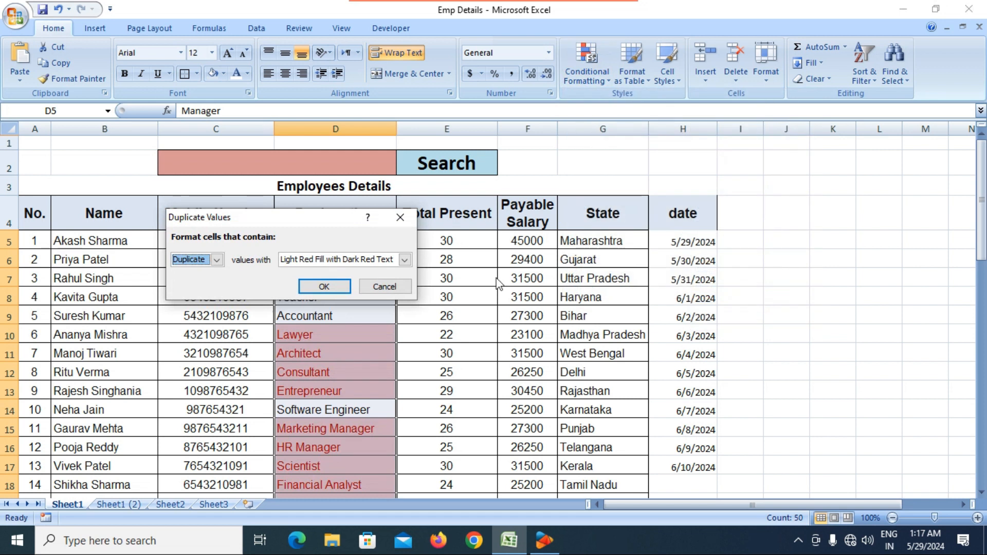
left_click_drag(320, 223, 821, 220)
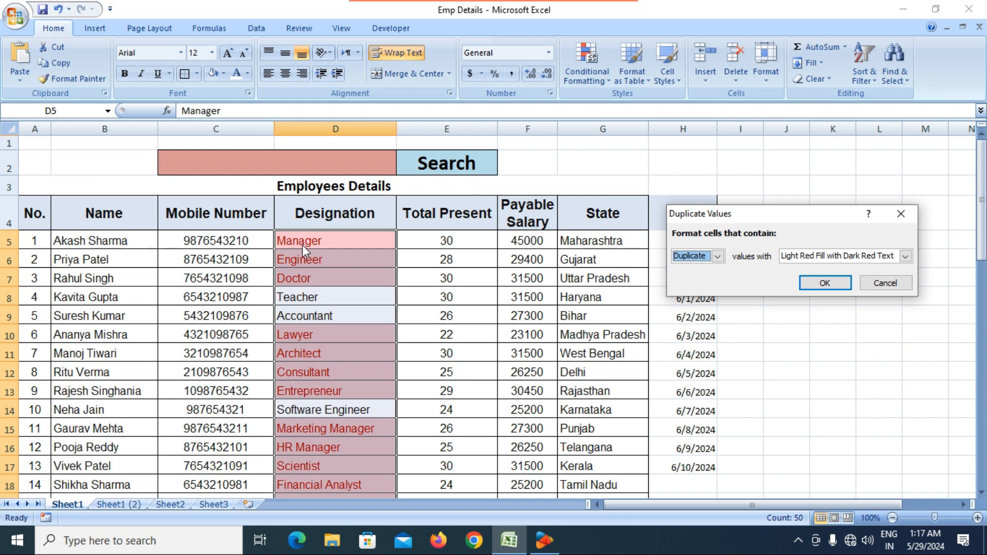
- Examine the duplicate preview throughout the Designation column, comparing highlighted entries with the ones left without highlighting
scroll(303, 244, "down", 5)
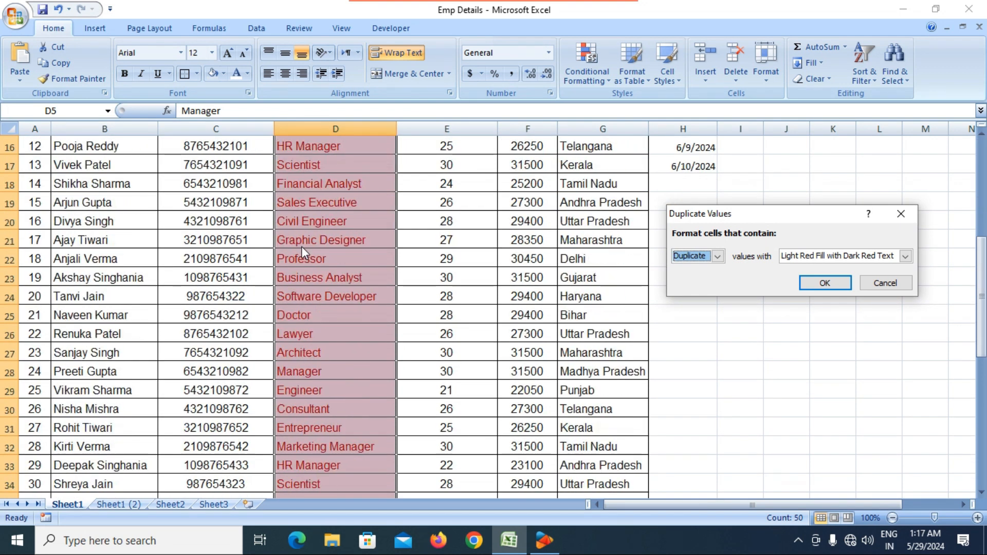
scroll(301, 246, "up", 2)
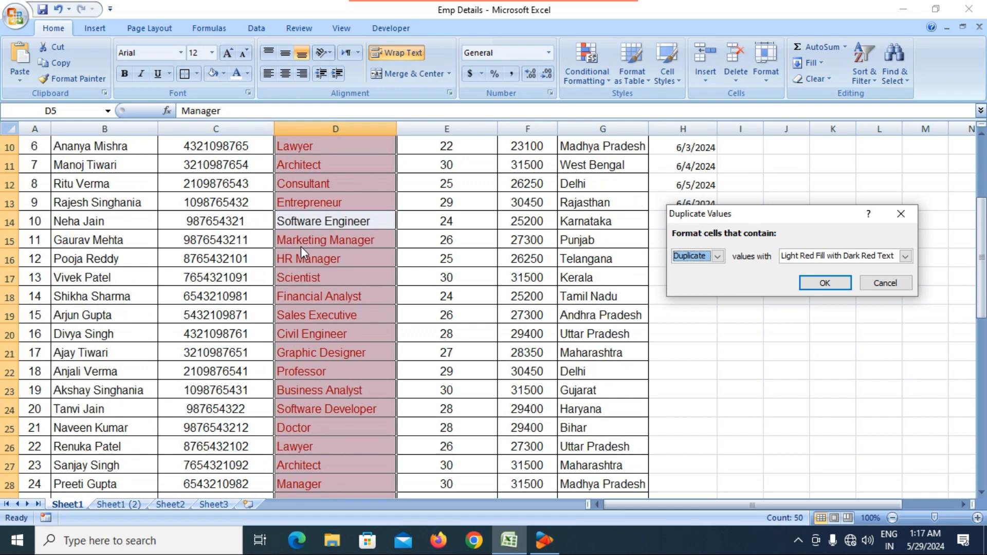
scroll(301, 245, "up", 2)
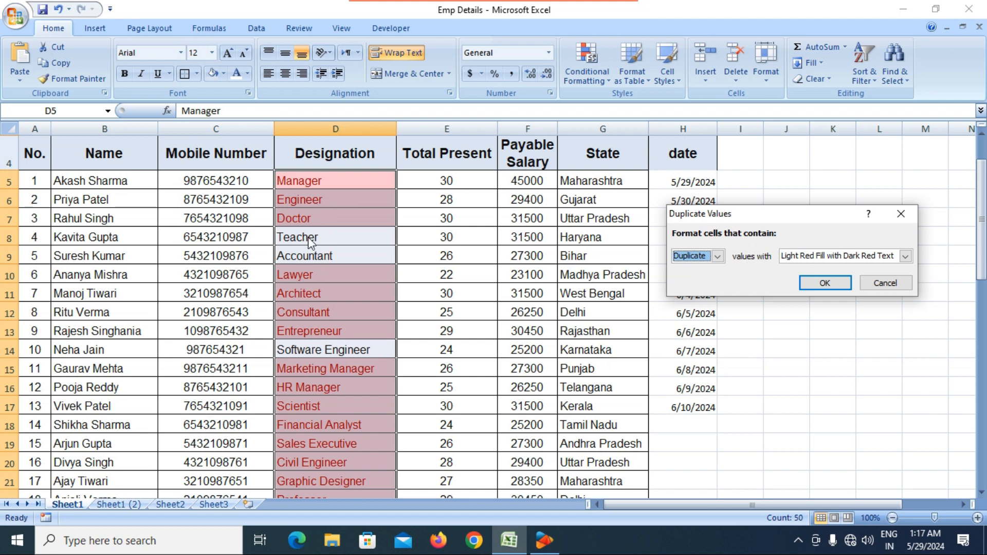
scroll(314, 255, "down", 5)
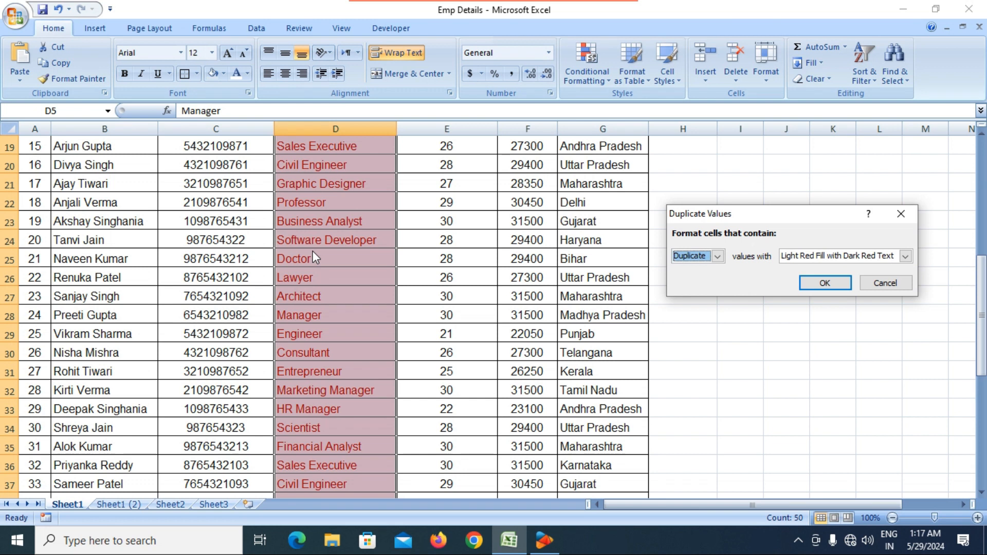
scroll(313, 256, "down", 1)
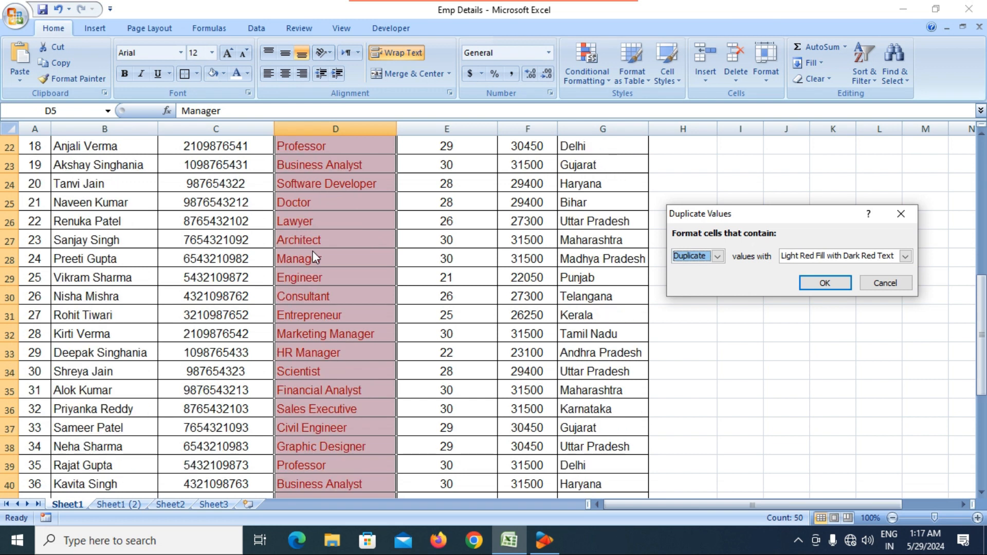
scroll(314, 254, "down", 2)
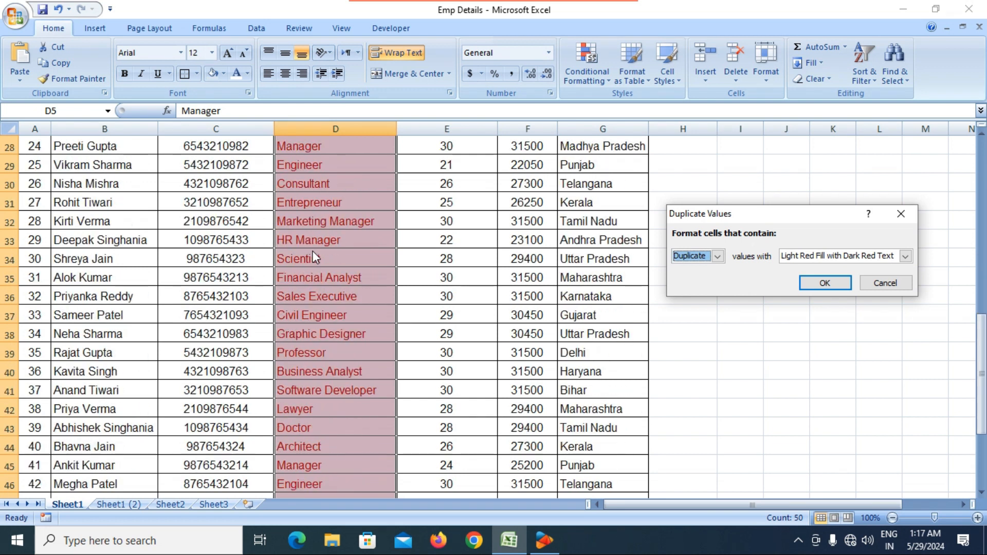
scroll(315, 257, "down", 3)
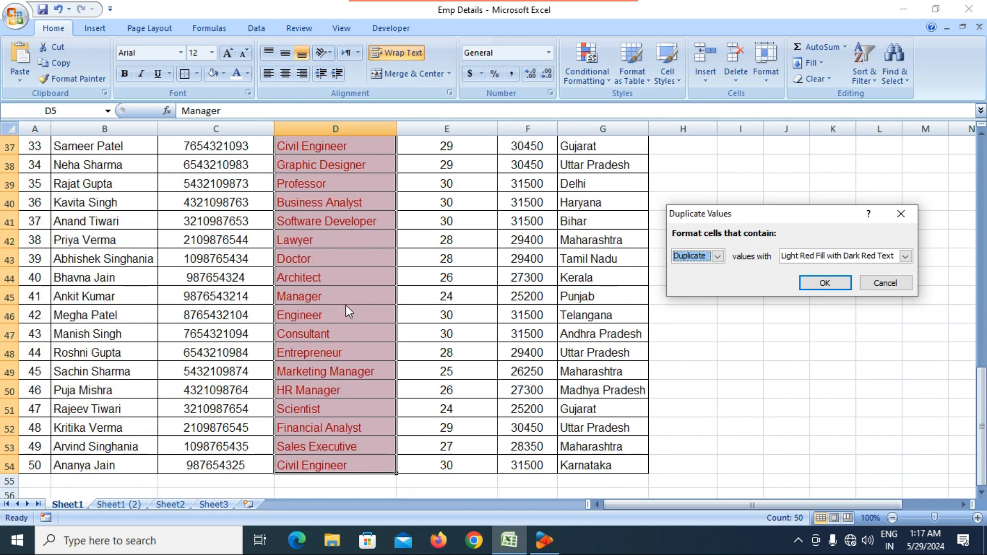
scroll(342, 298, "up", 10)
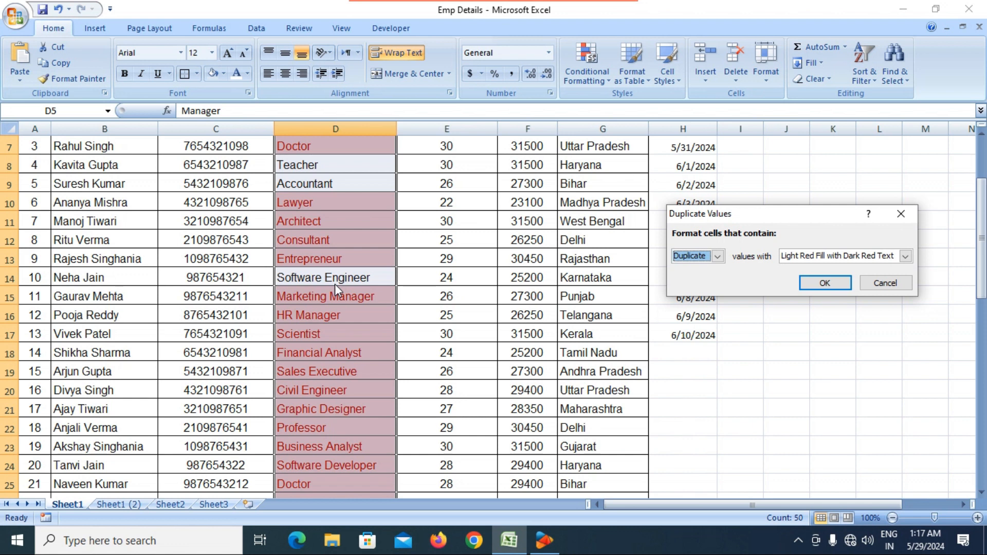
scroll(335, 288, "up", 2)
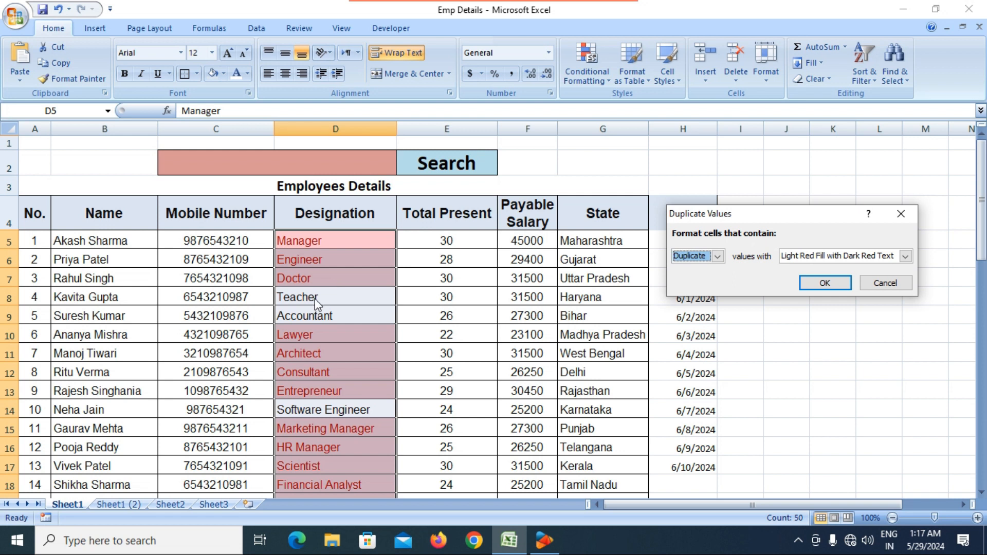
scroll(315, 301, "down", 4)
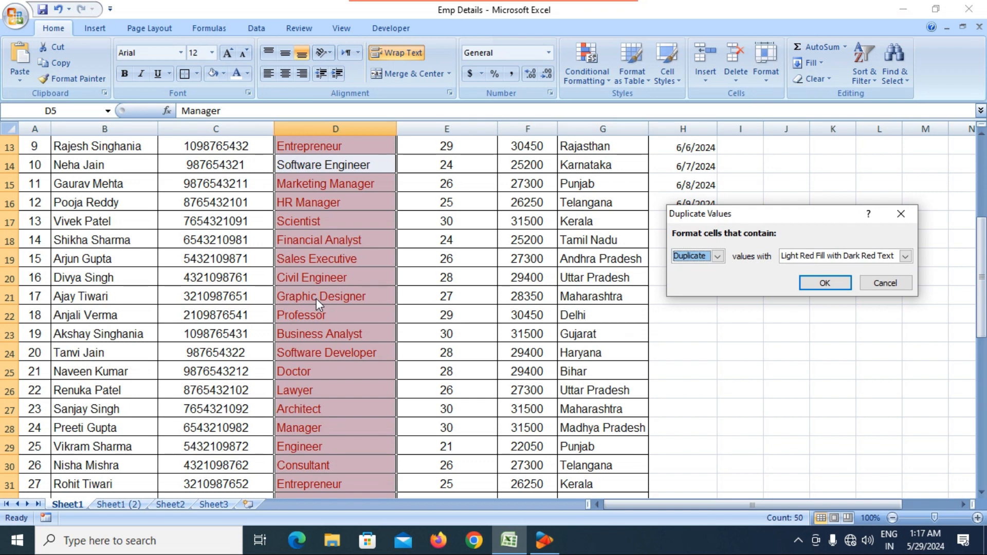
scroll(316, 298, "up", 4)
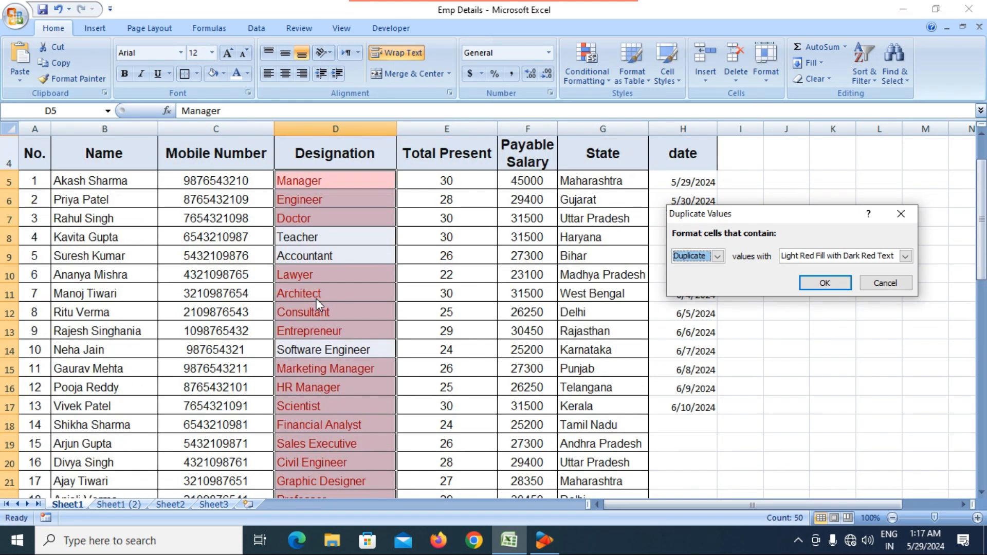
scroll(316, 298, "down", 4)
scroll(316, 298, "down", 7)
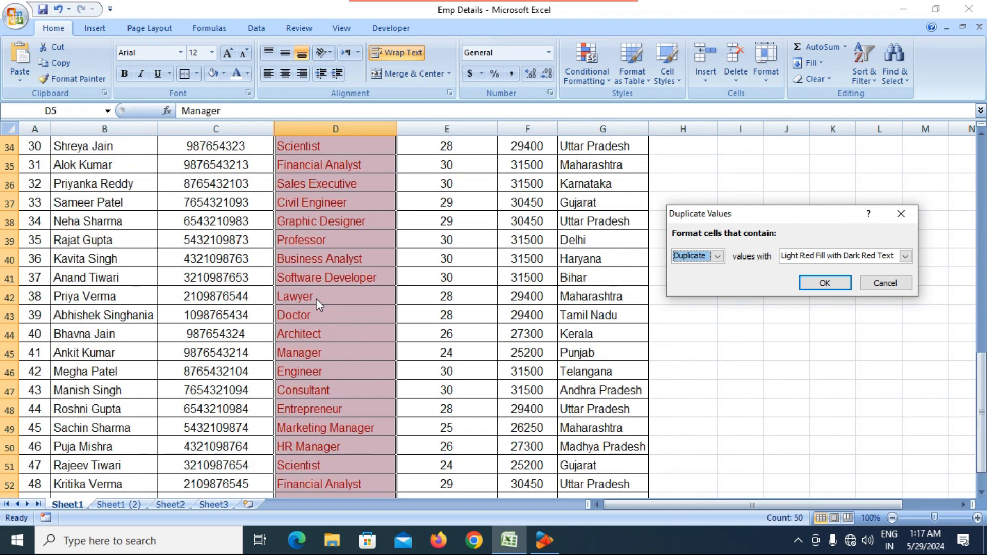
- Switch the rule from duplicate to Unique values and preview the highlighted designations near the start of the list
left_click(717, 256)
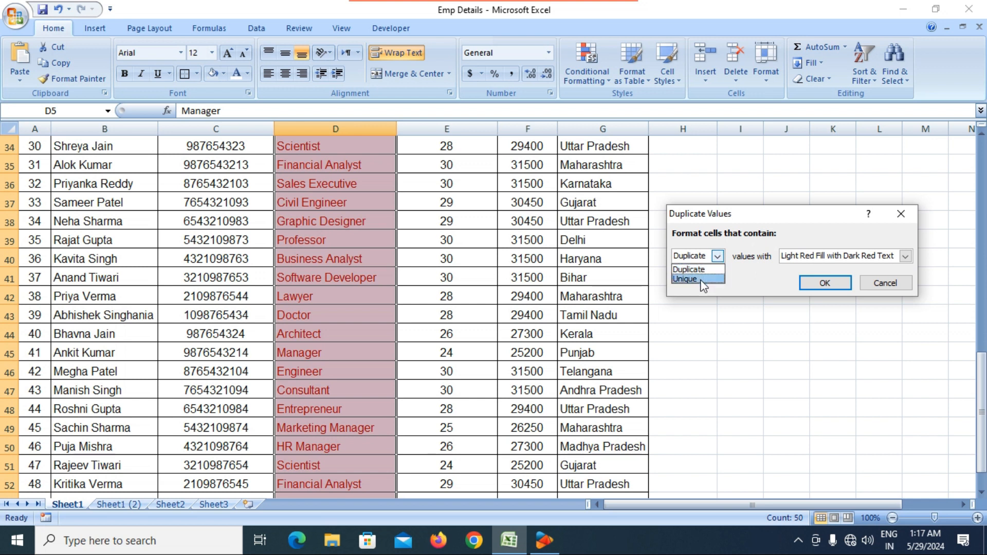
left_click(700, 279)
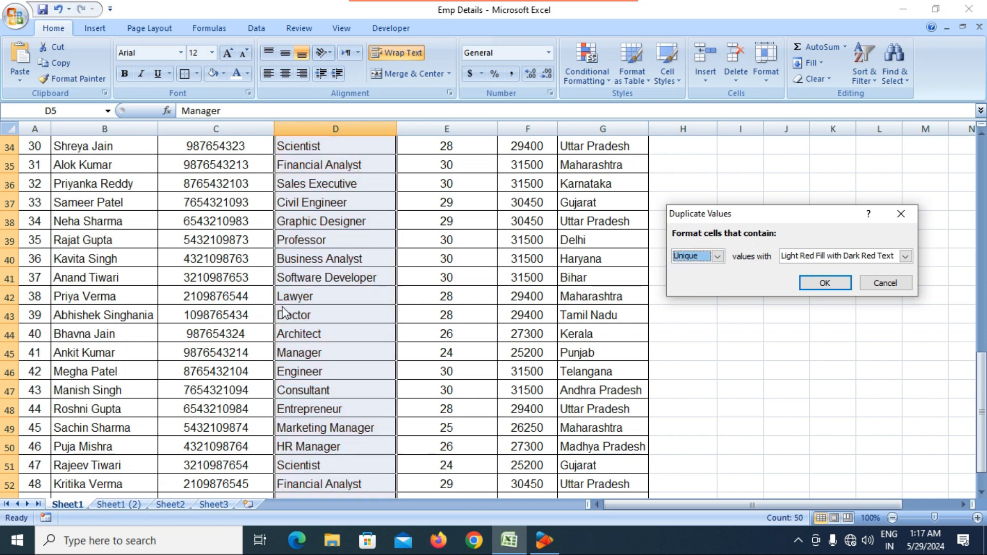
scroll(291, 301, "up", 8)
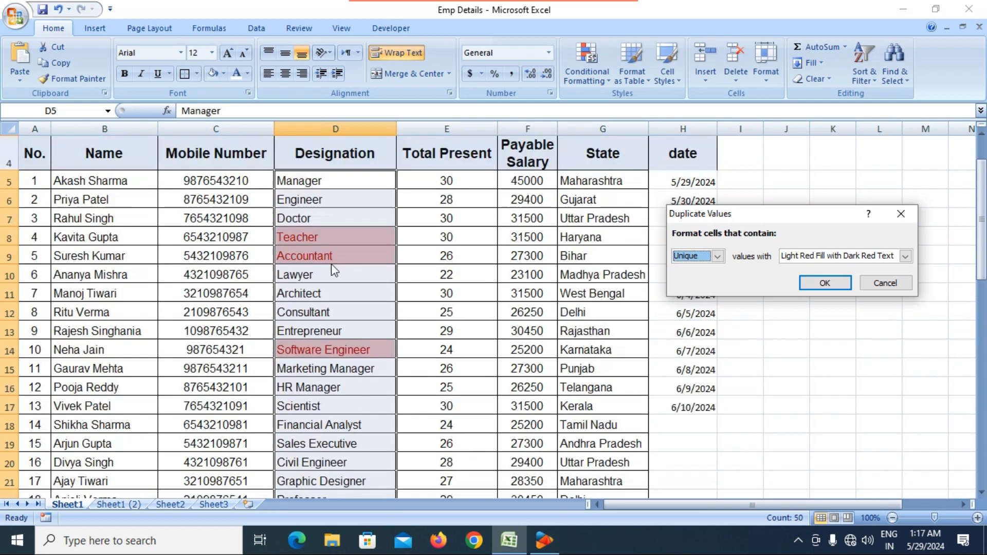
- Review the unique designations in the rule preview, switch the rule to Duplicate values, and cancel it without applying
scroll(313, 298, "up", 3)
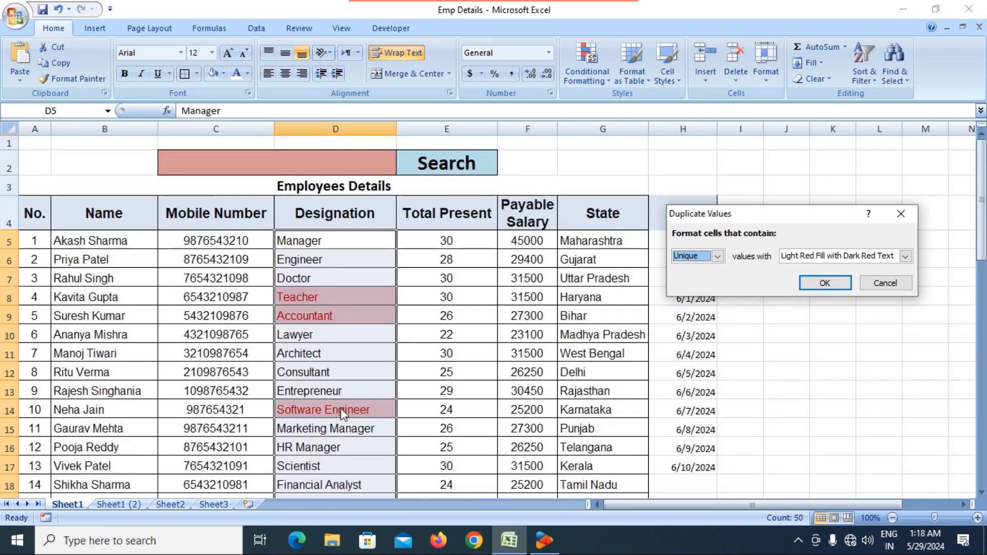
scroll(344, 375, "down", 2)
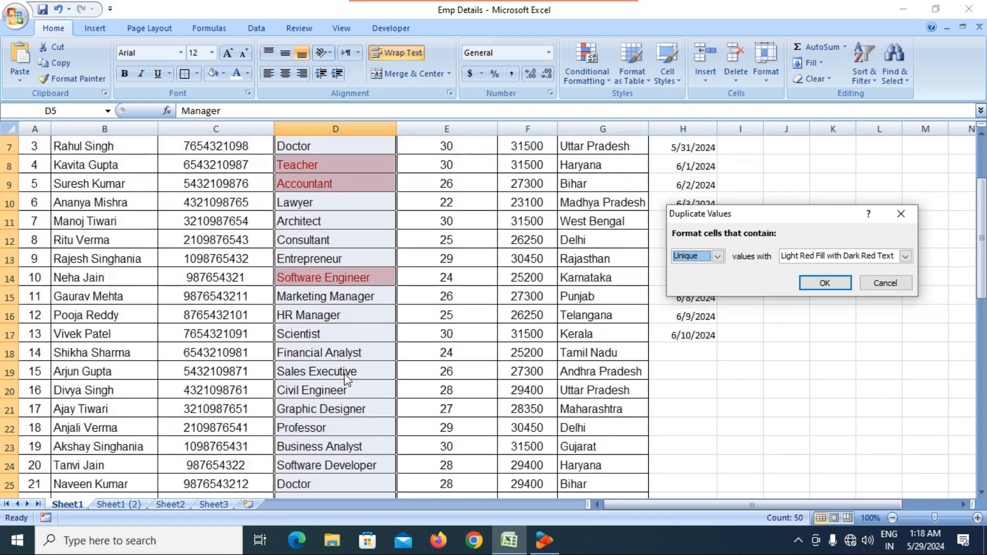
scroll(344, 358, "down", 11)
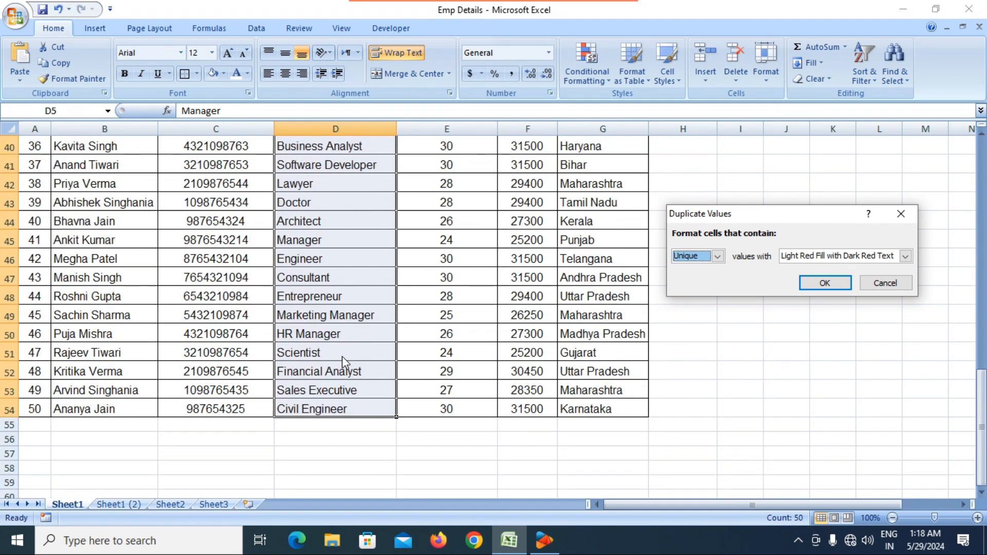
scroll(341, 356, "up", 12)
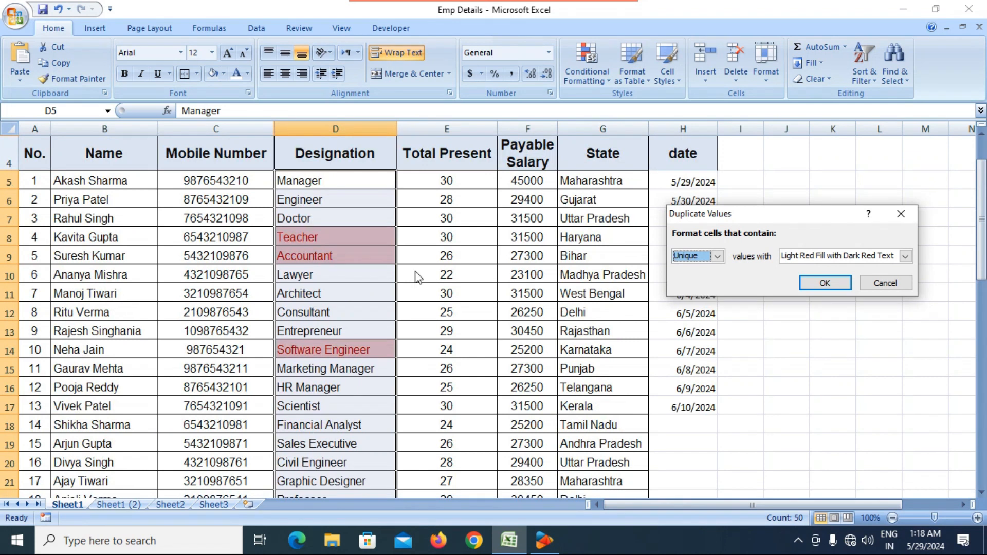
left_click(717, 255)
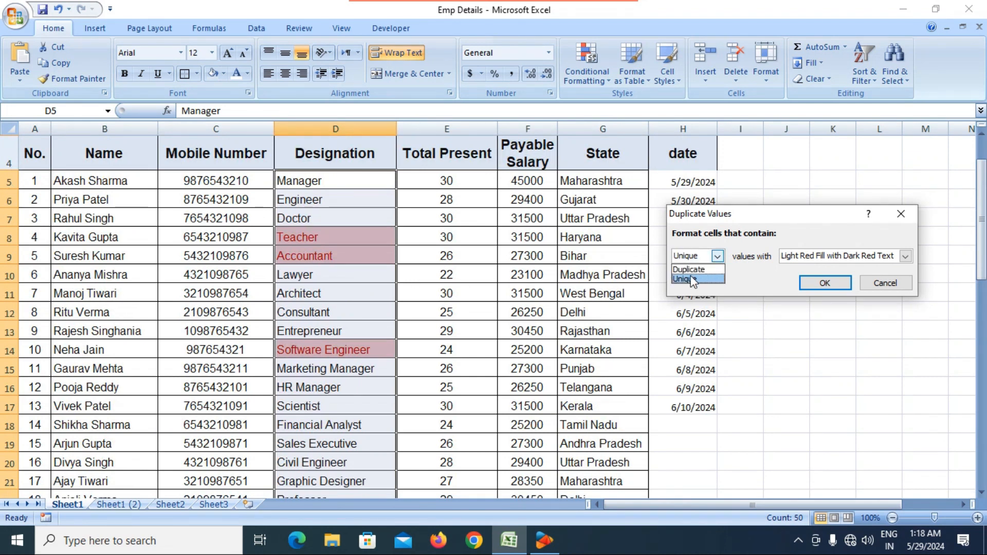
left_click(677, 269)
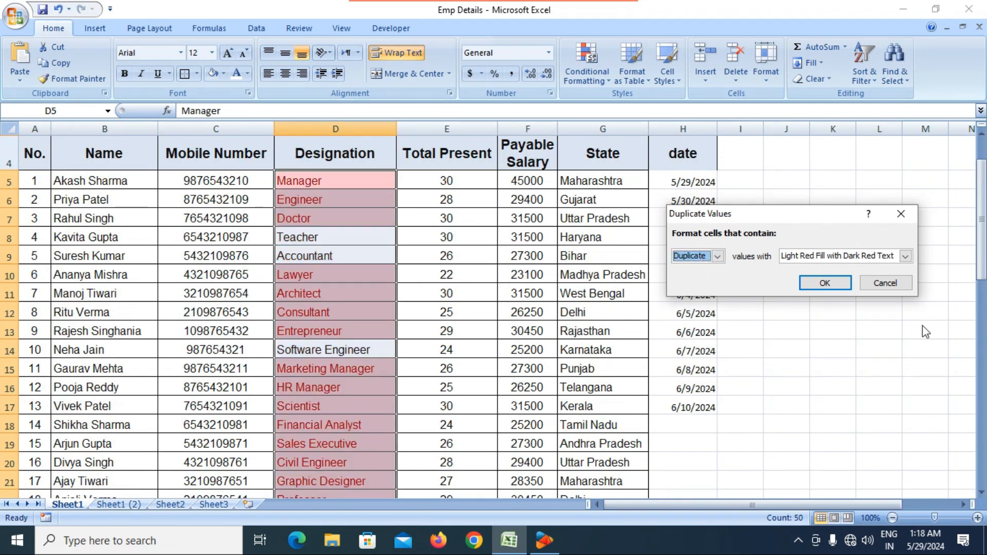
left_click(889, 282)
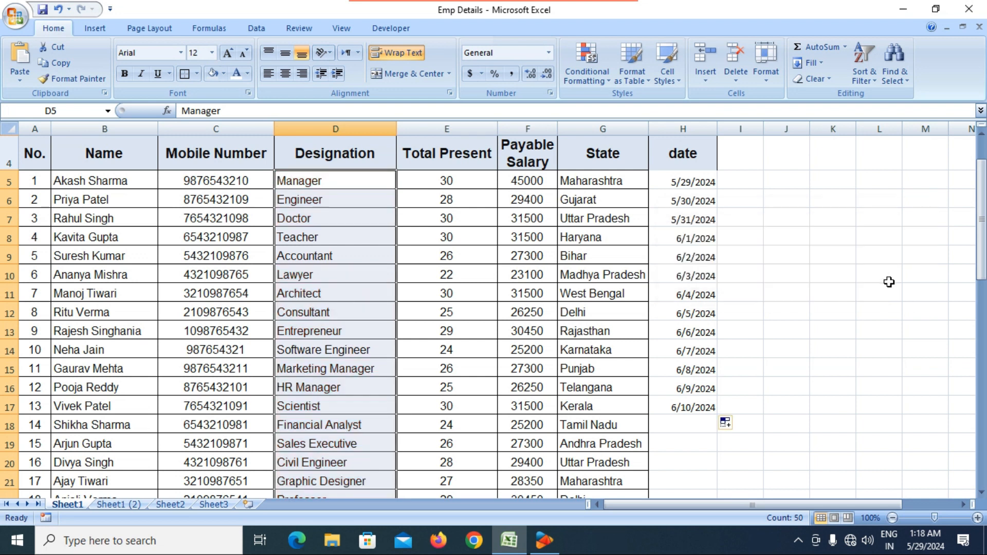
left_click(374, 314)
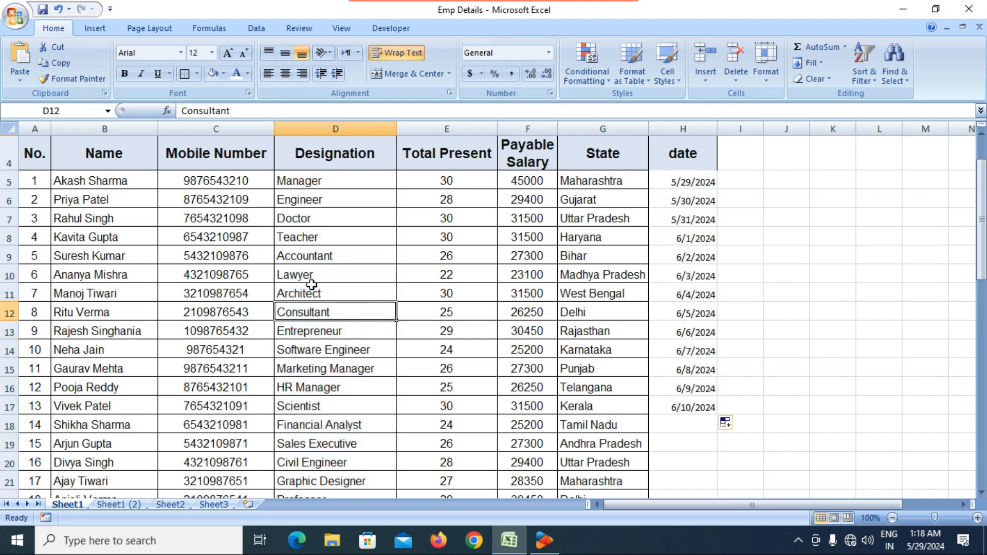
scroll(311, 284, "up", 1)
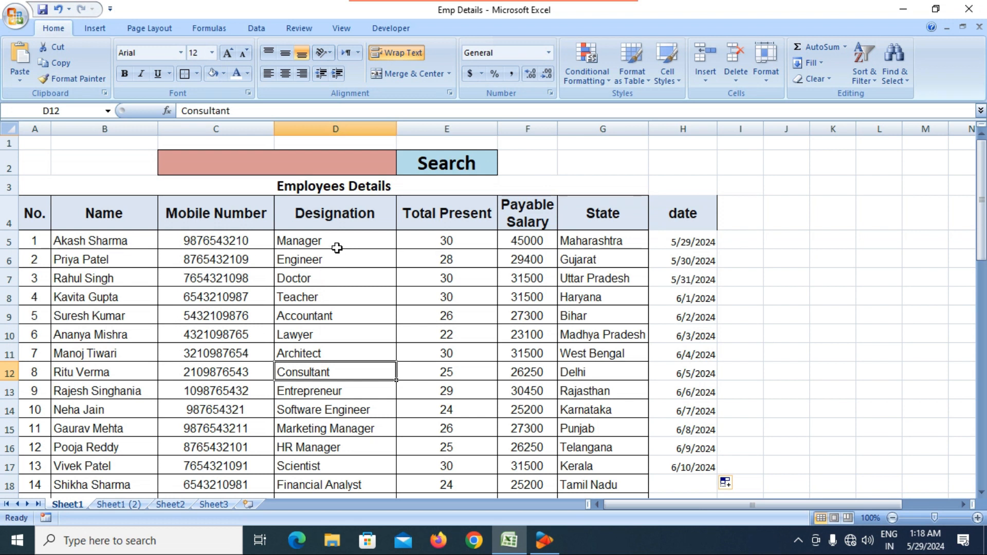
left_click(594, 80)
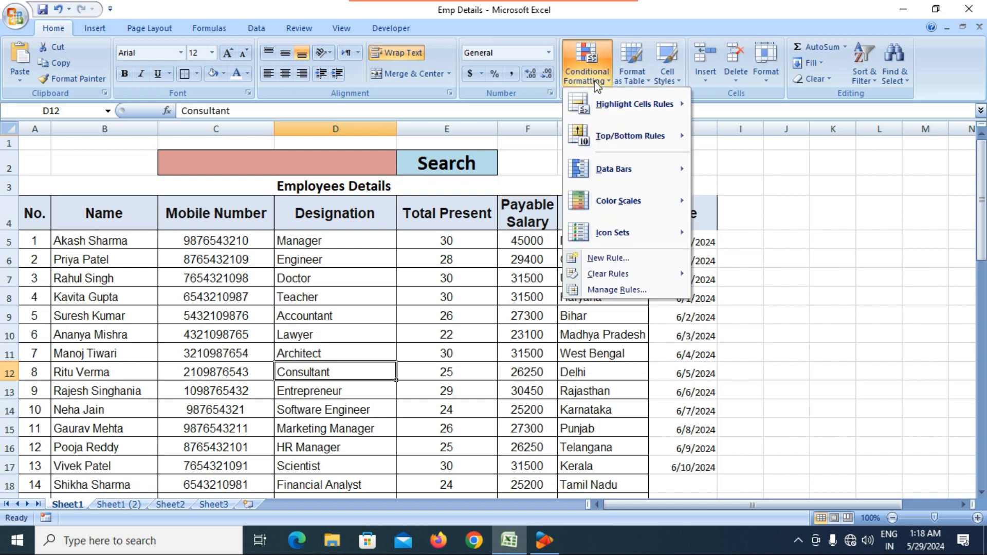
mouse_move(623, 116)
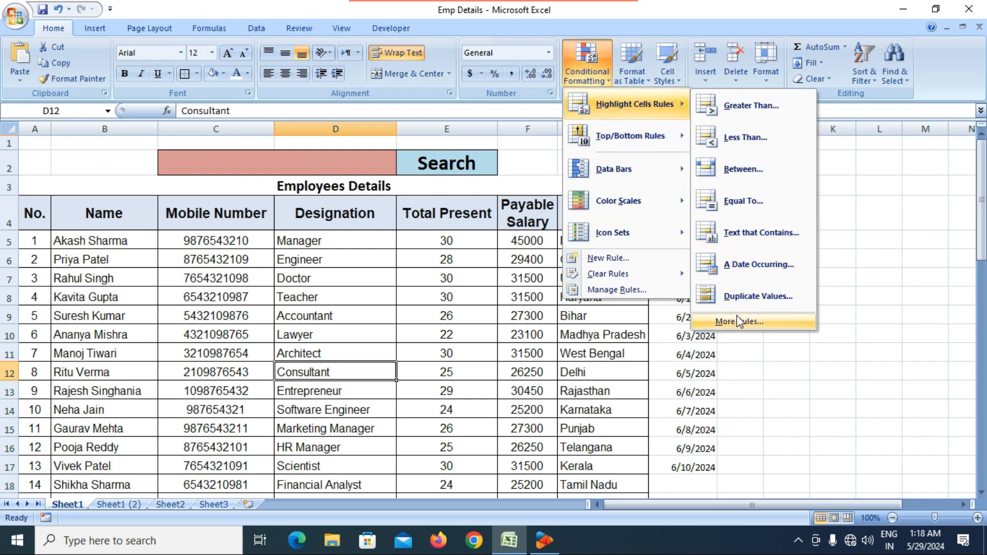
left_click(877, 265)
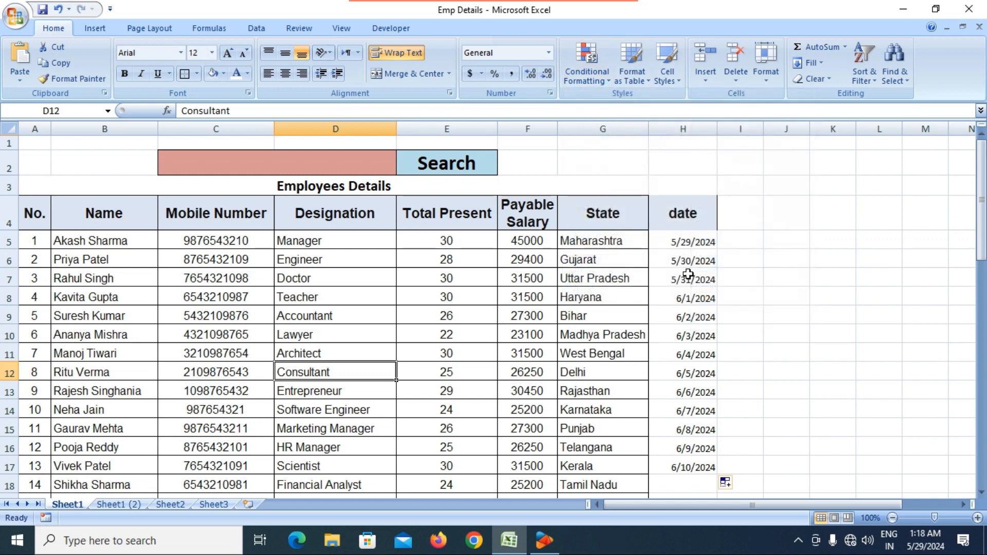
left_click(515, 310)
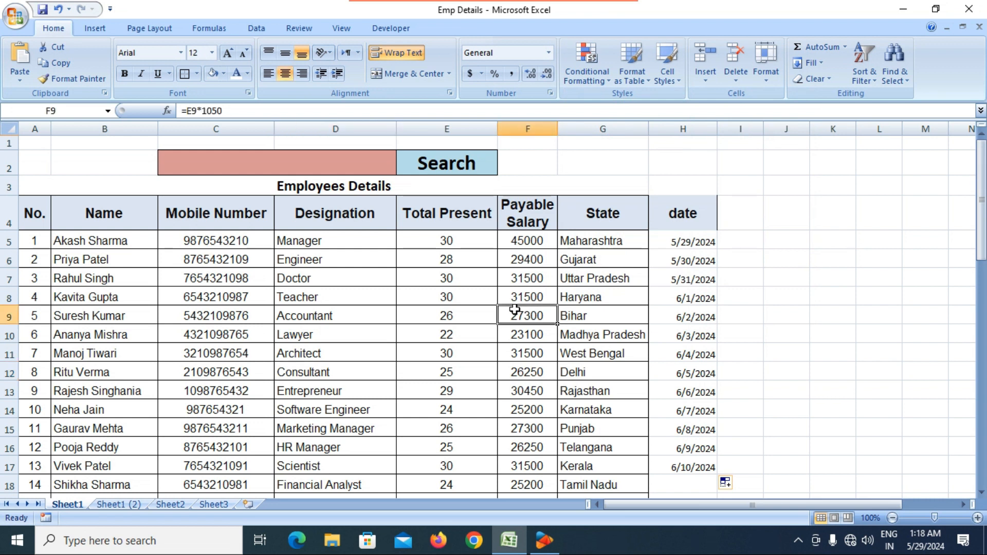
left_click(587, 86)
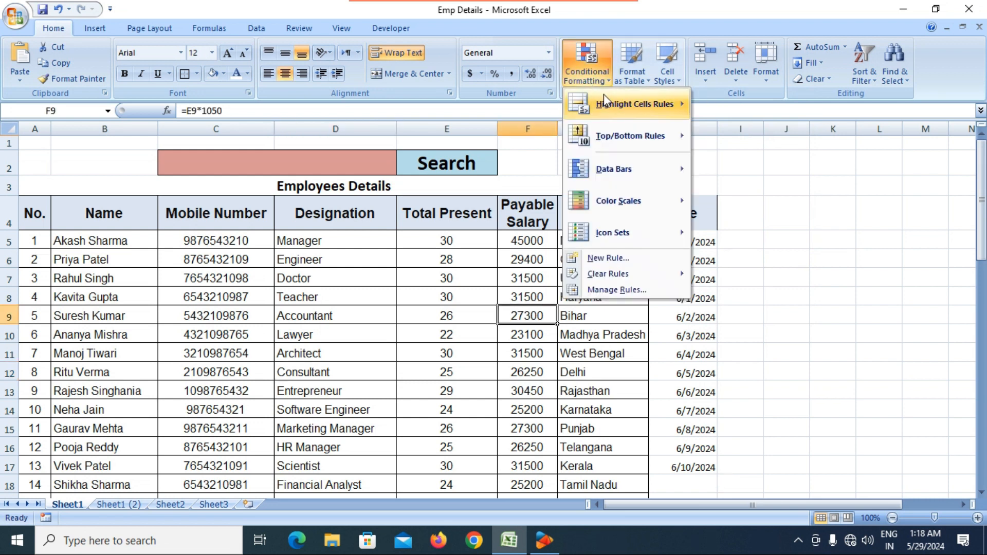
mouse_move(614, 111)
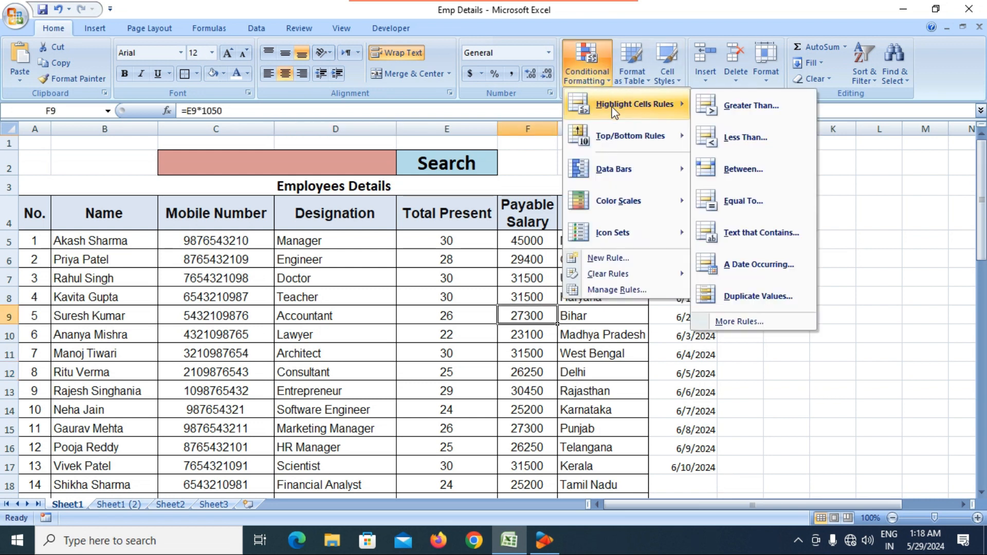
left_click(378, 309)
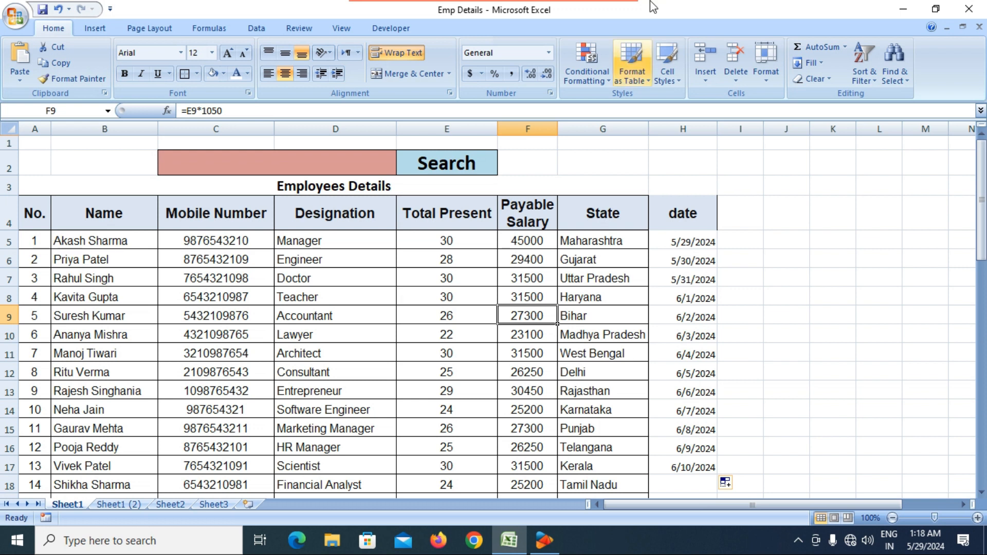
left_click(583, 78)
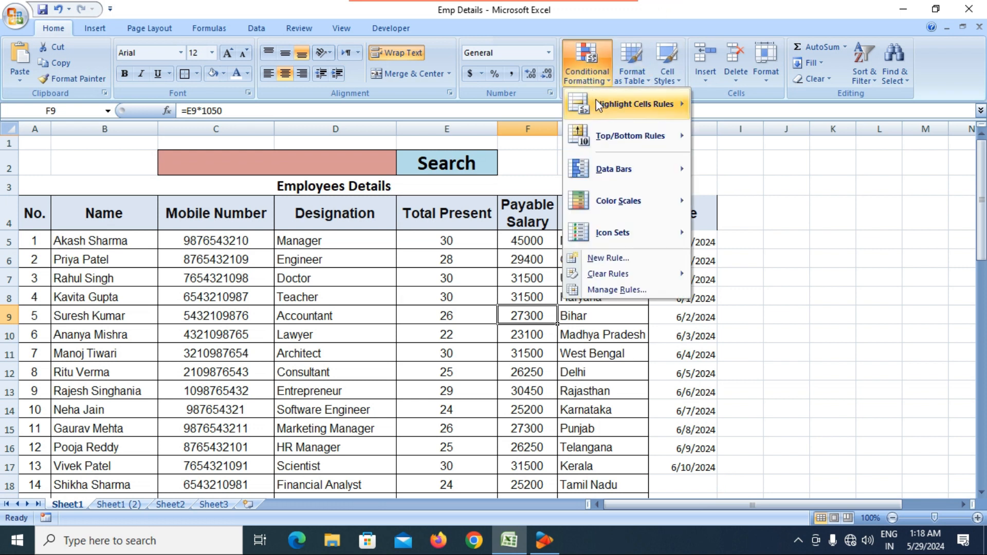
mouse_move(598, 106)
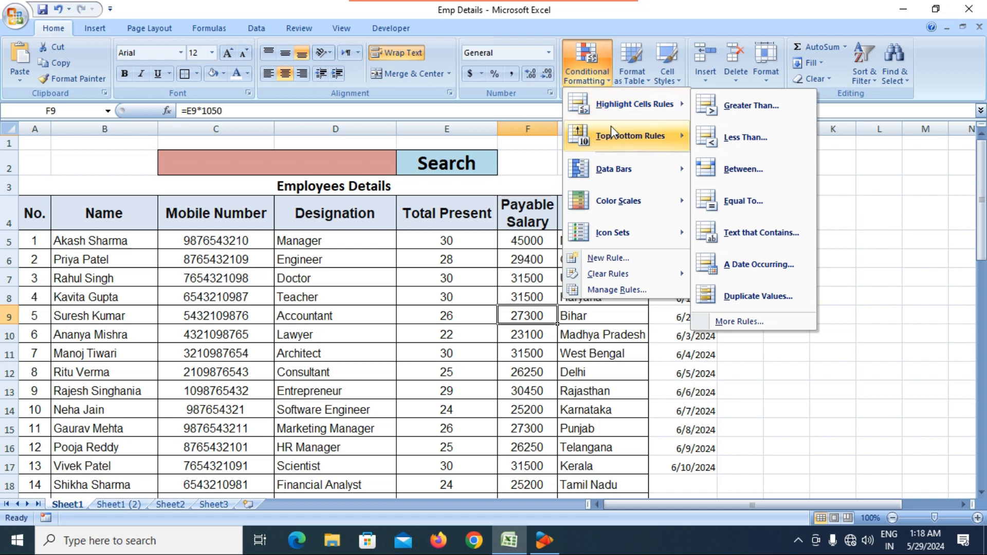
mouse_move(611, 128)
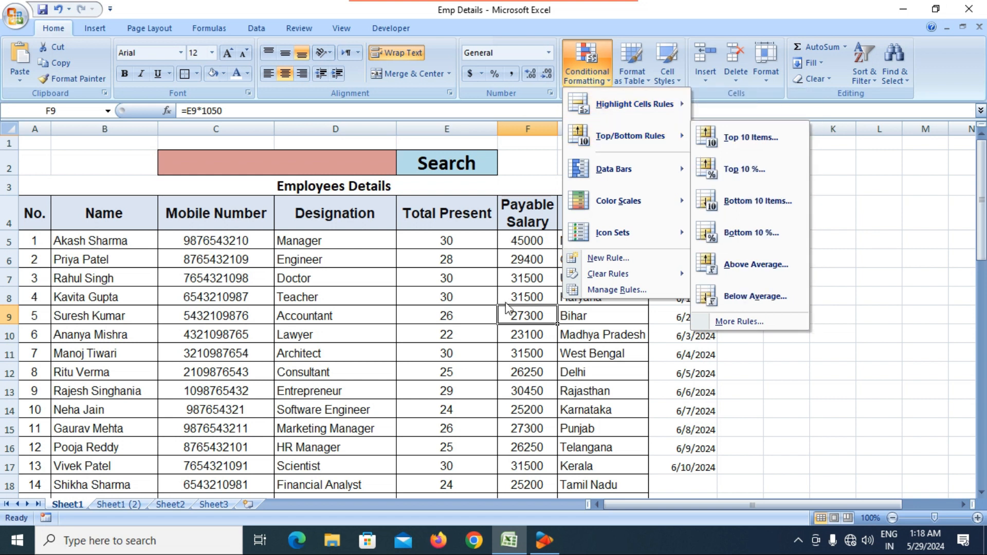
left_click(450, 295)
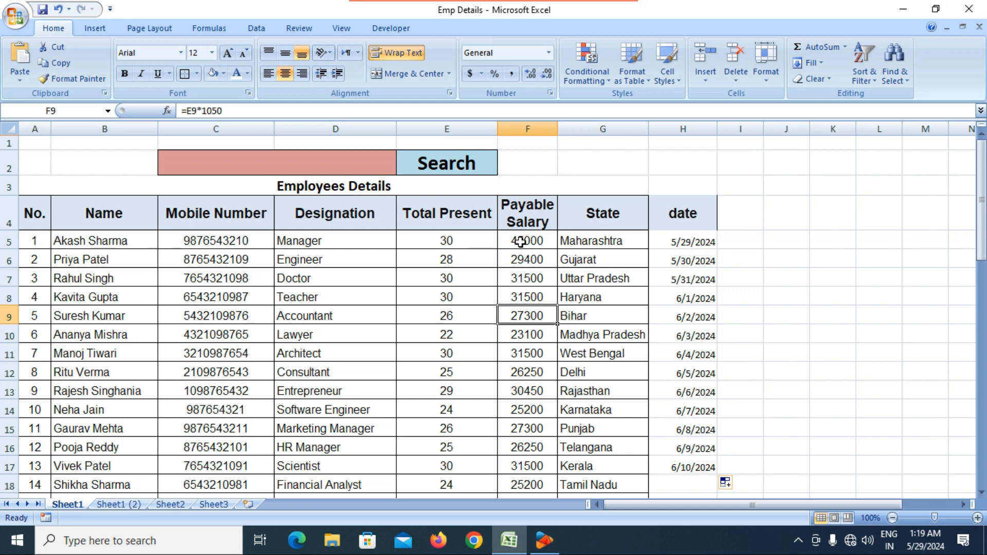
left_click(521, 242)
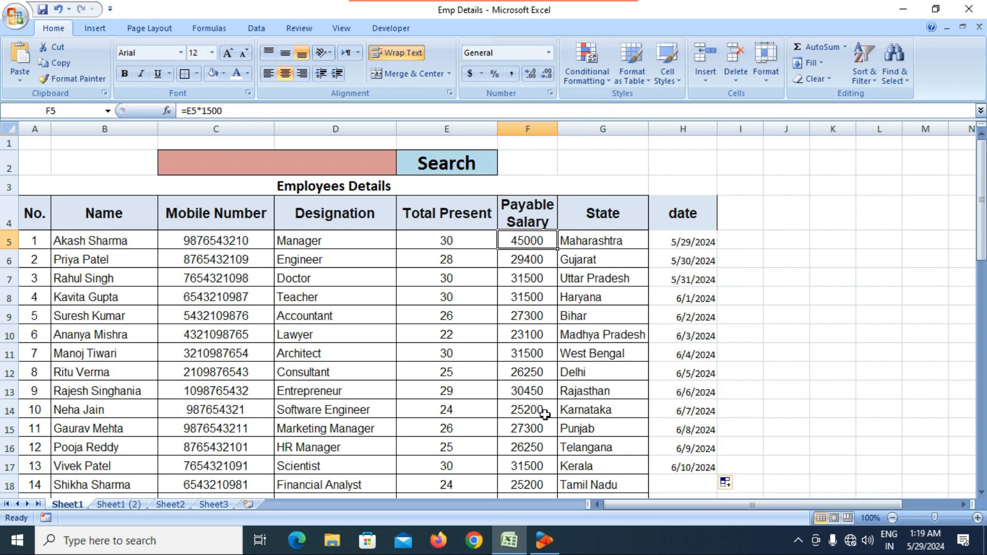
left_click(549, 398)
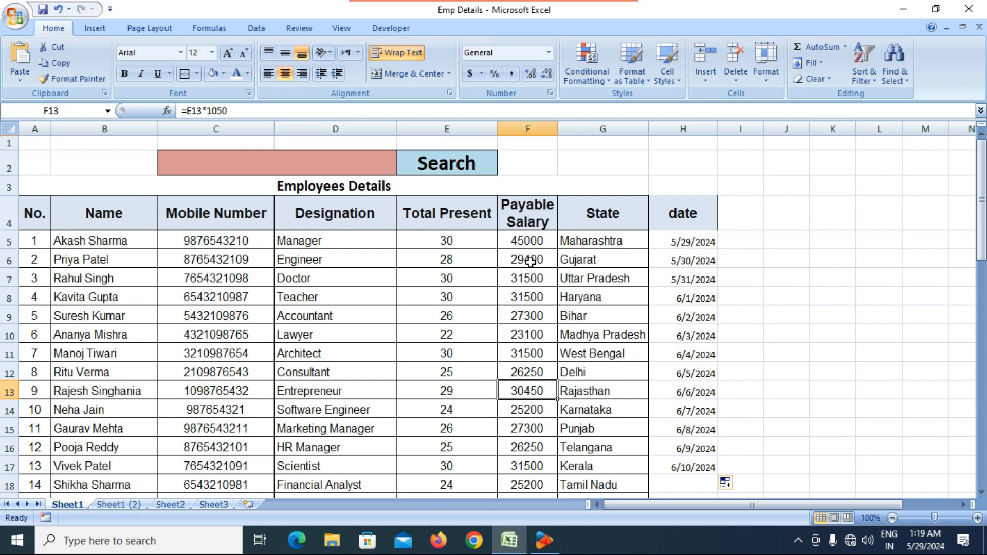
- Start a Top 10 Items conditional formatting rule on the Payable Salary values in F5:F54
left_click_drag(529, 239, 533, 440)
scroll(567, 372, "up", 12)
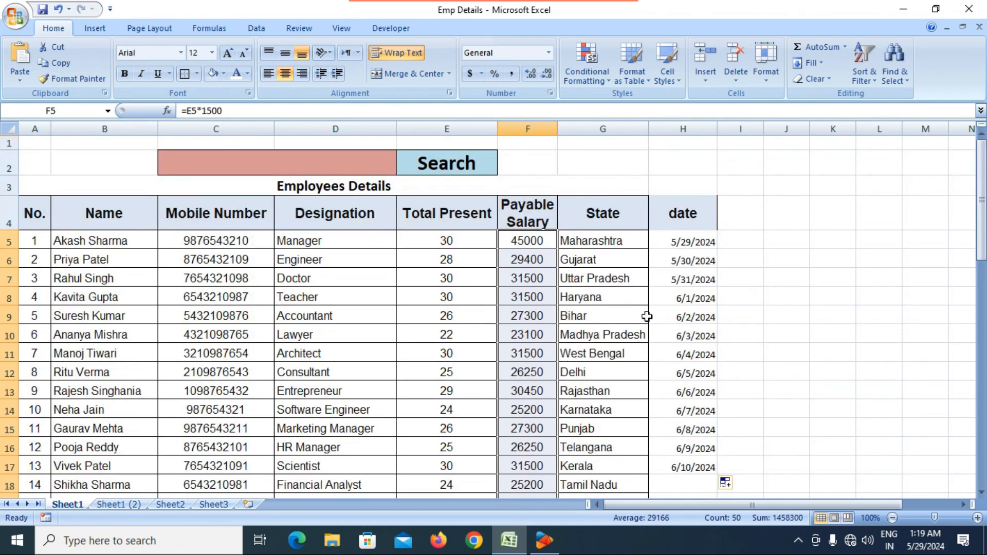
left_click(587, 67)
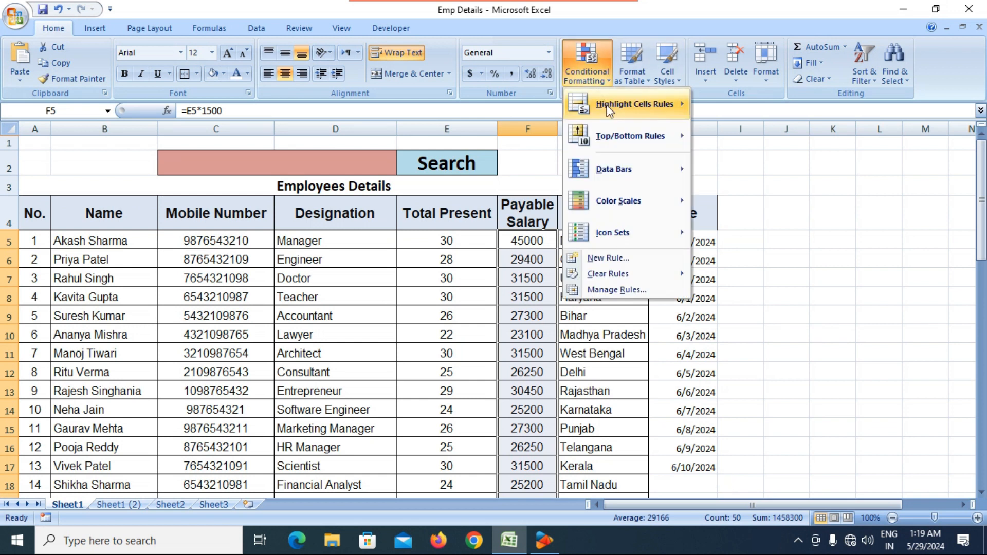
mouse_move(607, 130)
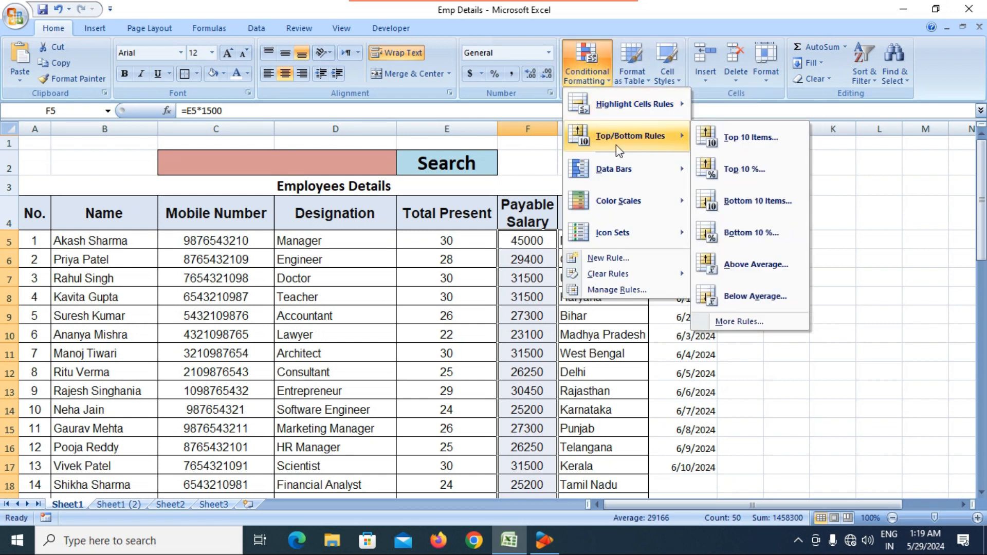
left_click(749, 139)
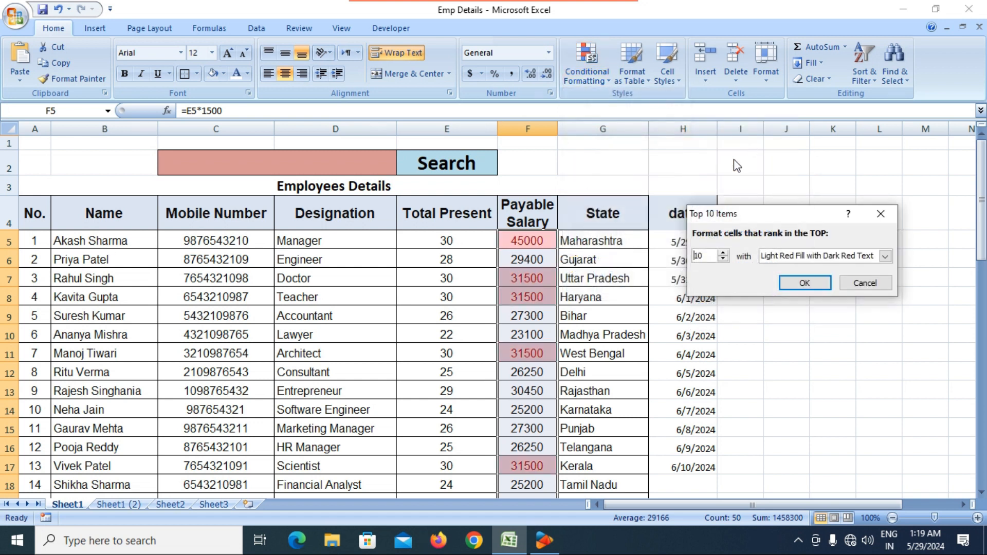
- Examine which Payable Salary cells the Top 10 Items preview highlights, from the first employee row to the last
scroll(549, 332, "down", 6)
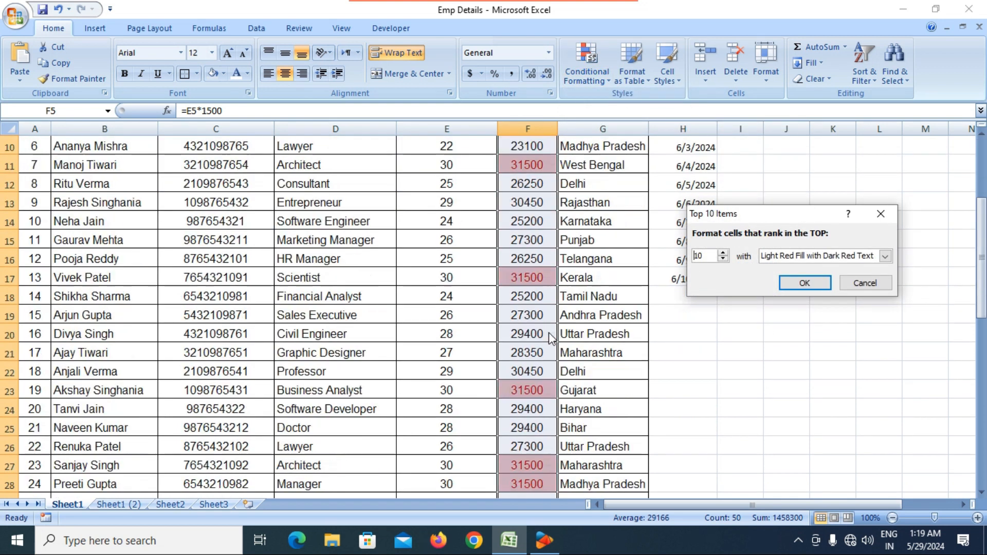
scroll(551, 327, "down", 7)
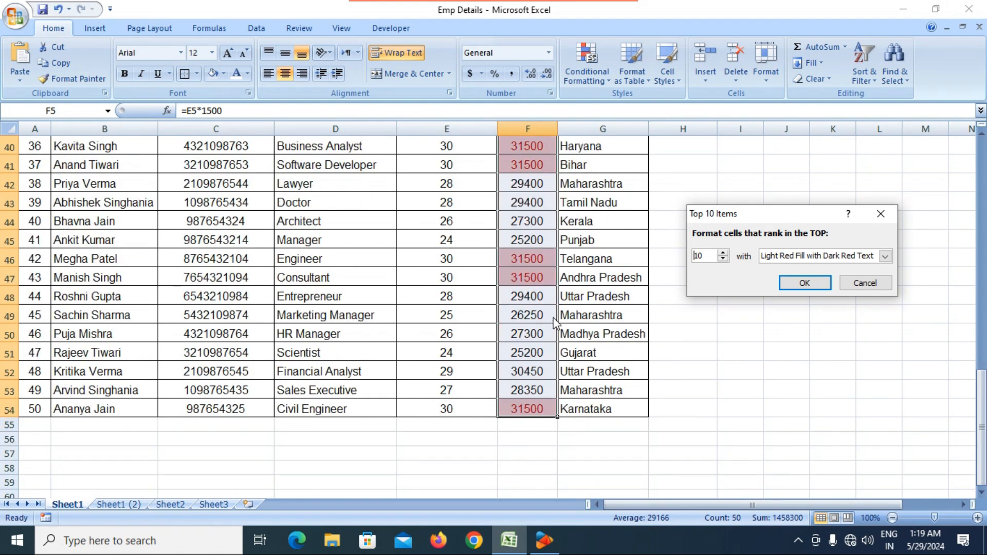
scroll(554, 323, "up", 9)
scroll(556, 320, "up", 4)
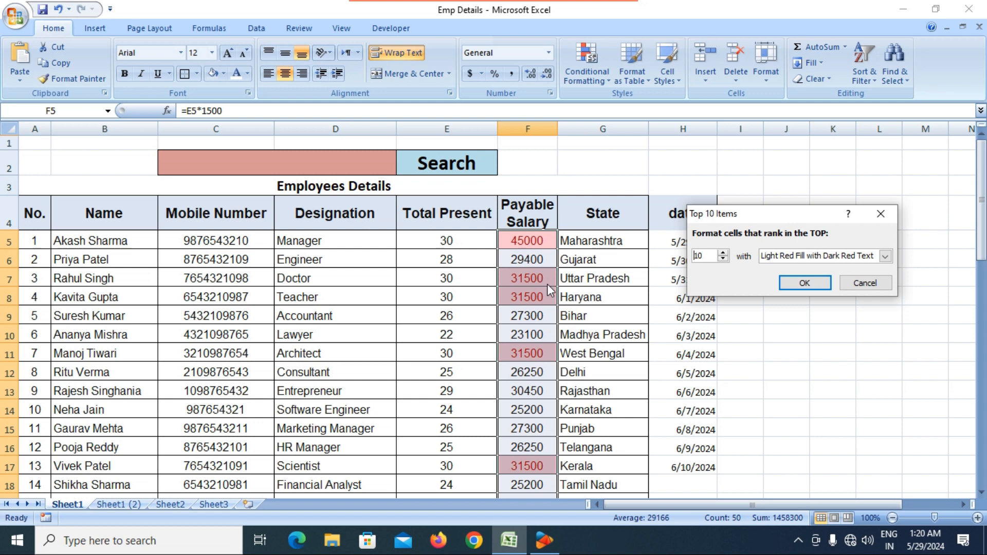
scroll(547, 284, "down", 6)
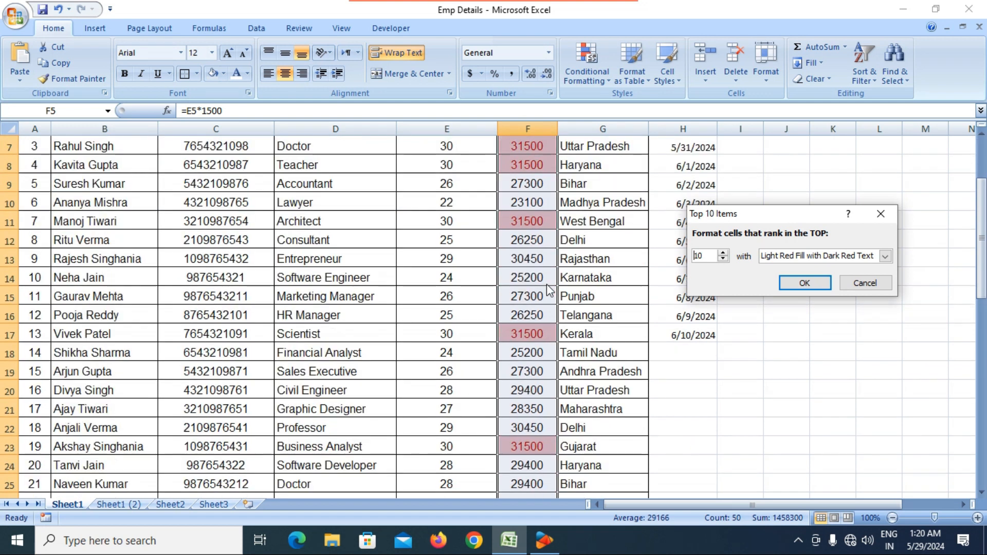
scroll(547, 284, "down", 8)
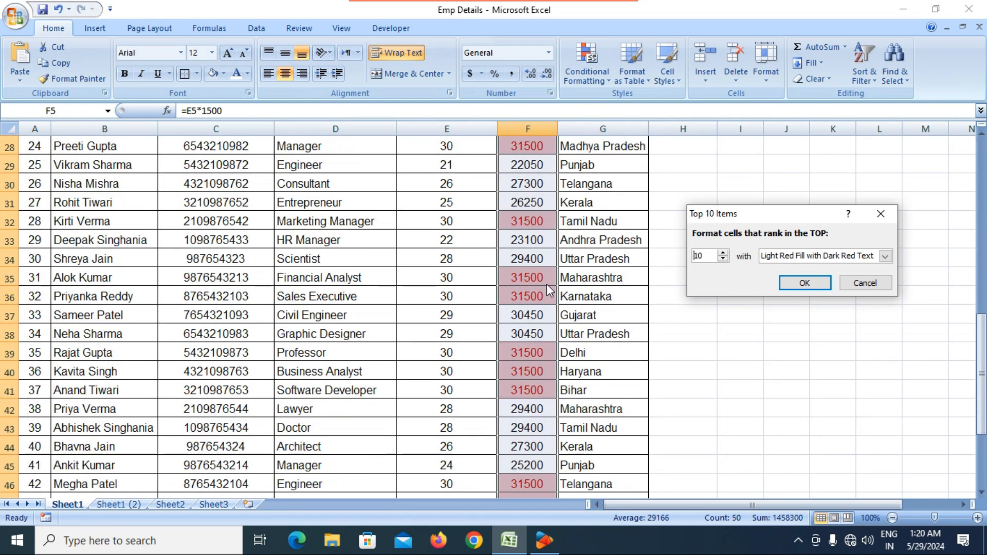
scroll(547, 286, "down", 2)
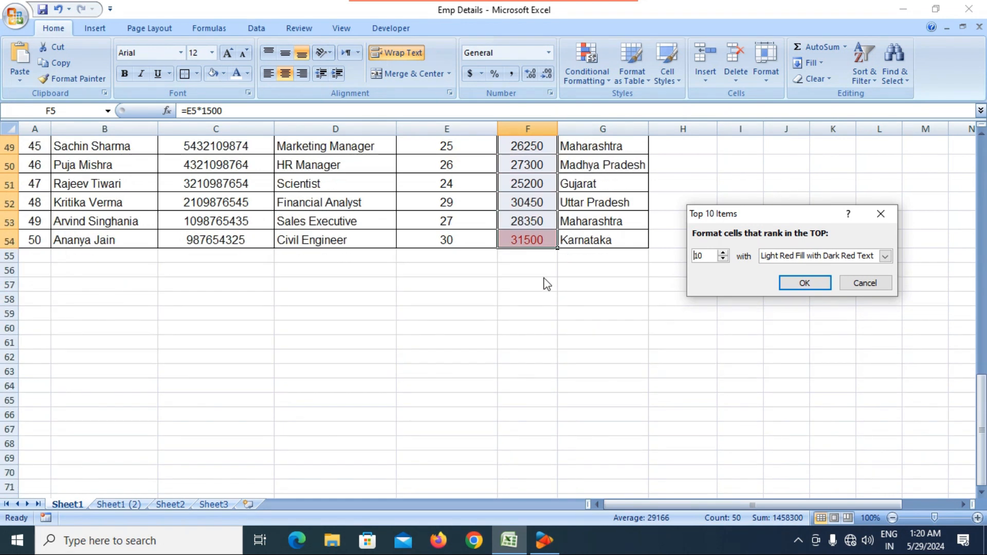
scroll(536, 262, "up", 8)
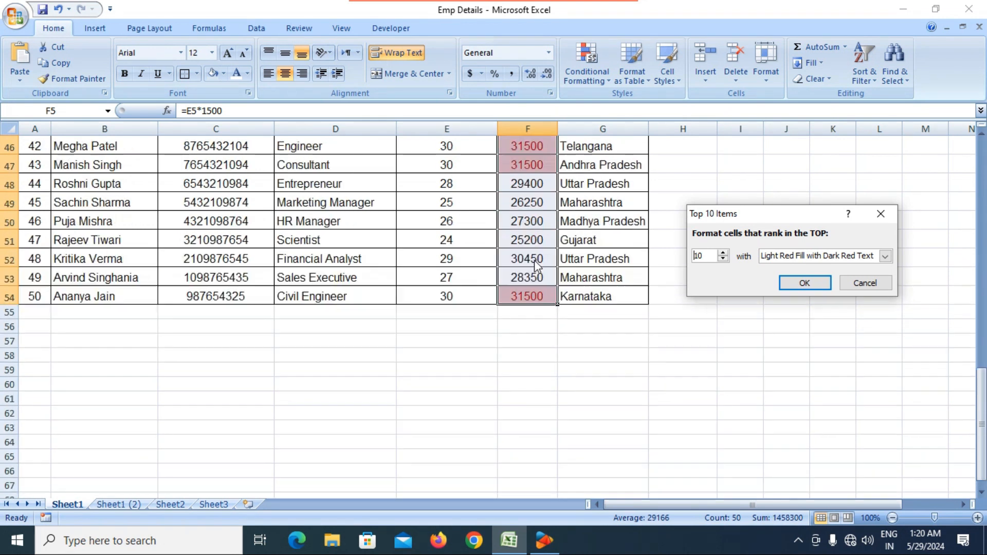
scroll(534, 260, "up", 8)
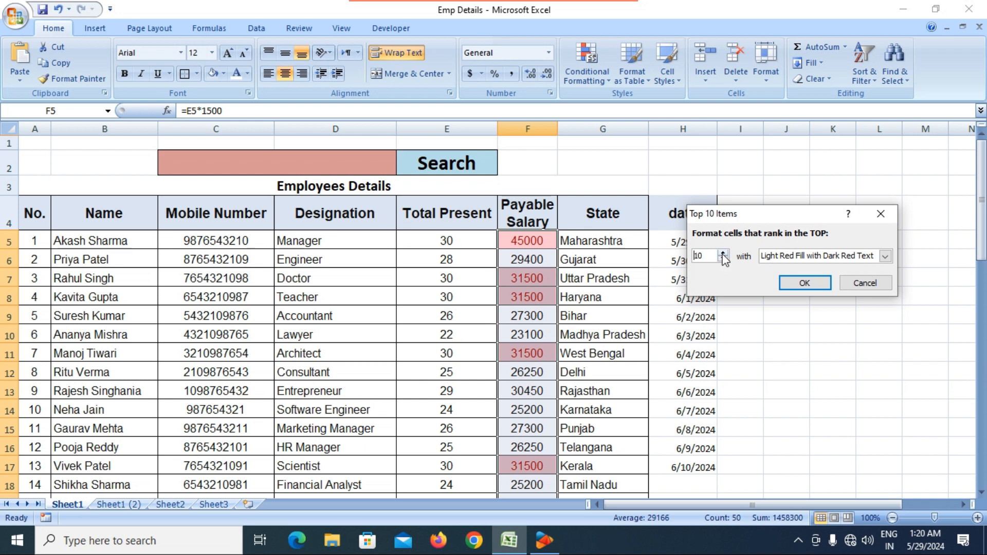
- Set the Top 10 Items rule to rank 20 items and review the highlighted Payable Salary cells down to the last employee
double_click(708, 256)
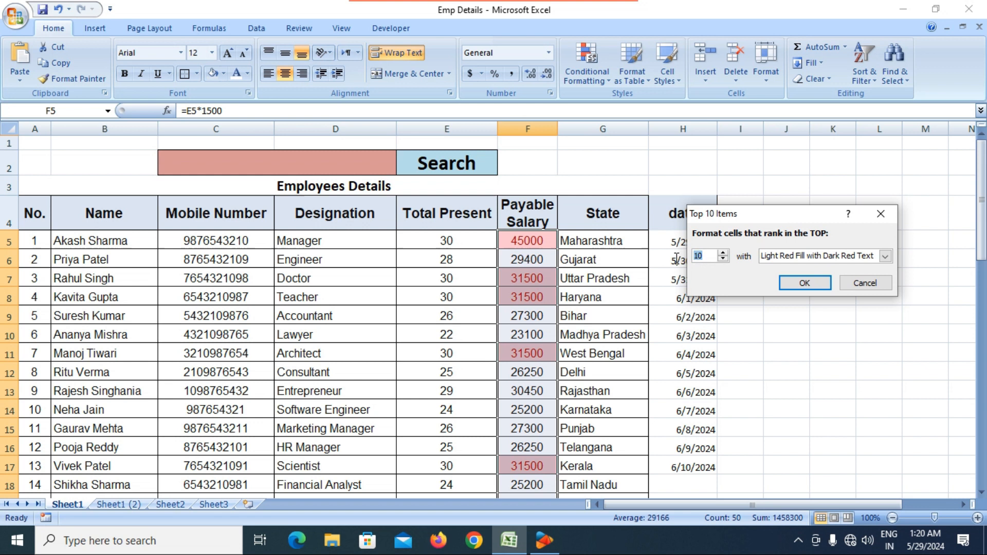
type("20")
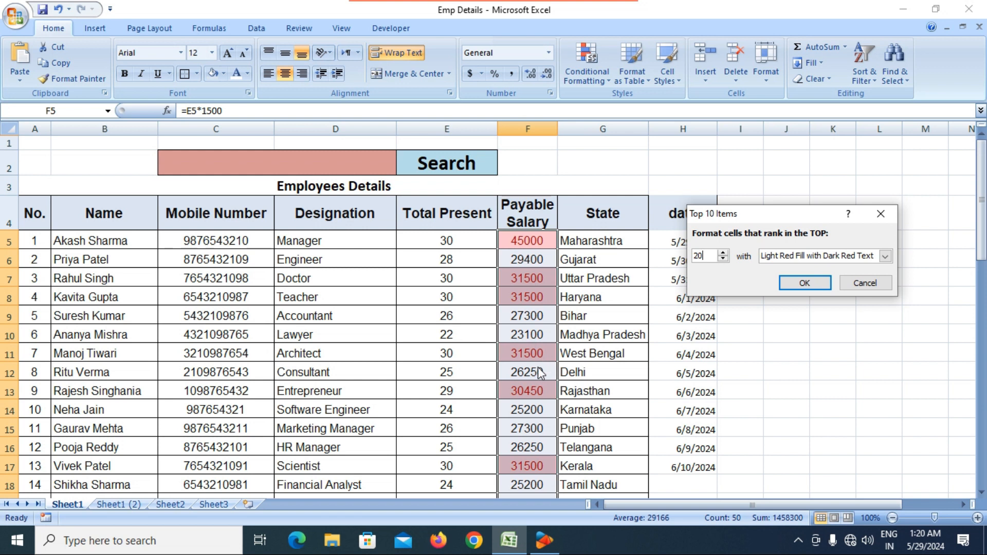
scroll(539, 373, "down", 2)
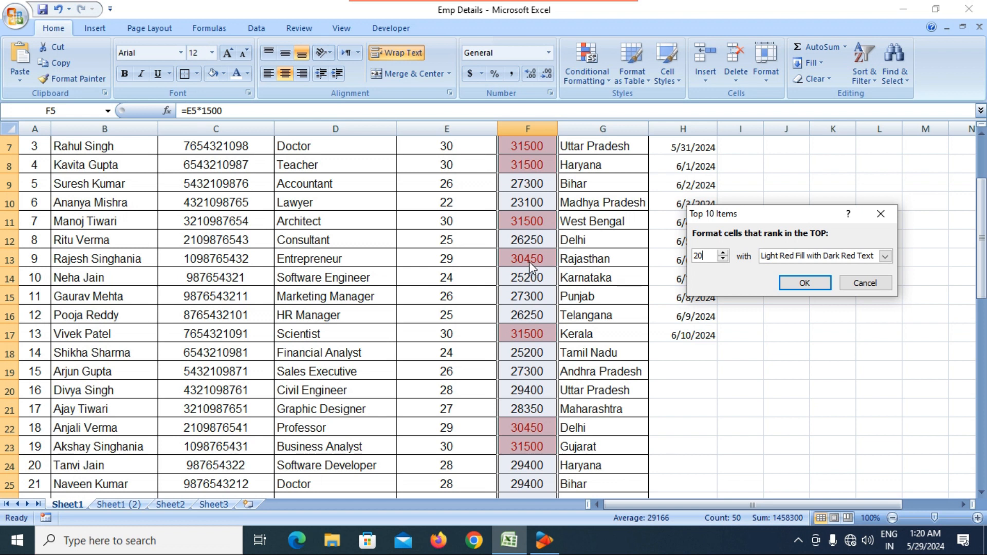
scroll(534, 308, "down", 3)
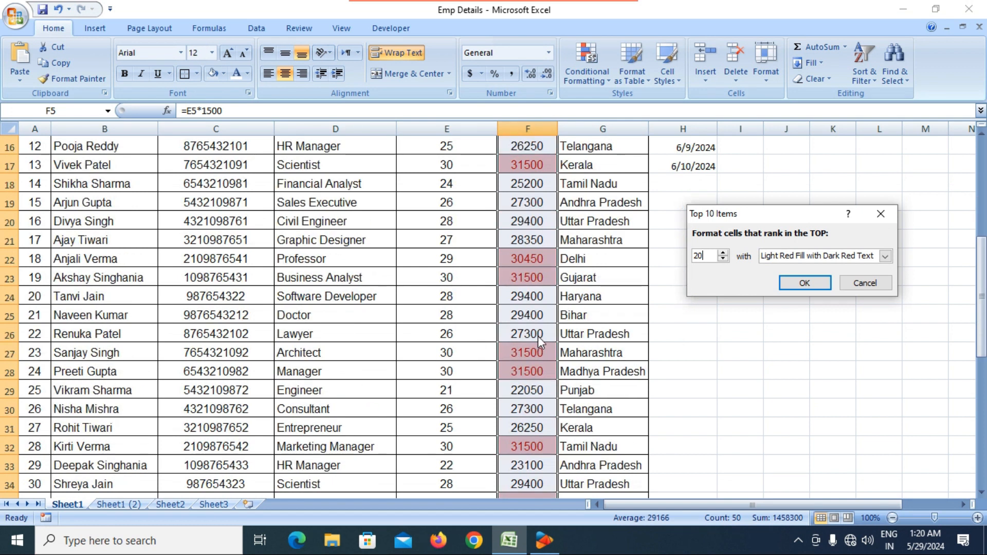
scroll(538, 335, "down", 5)
scroll(538, 335, "down", 3)
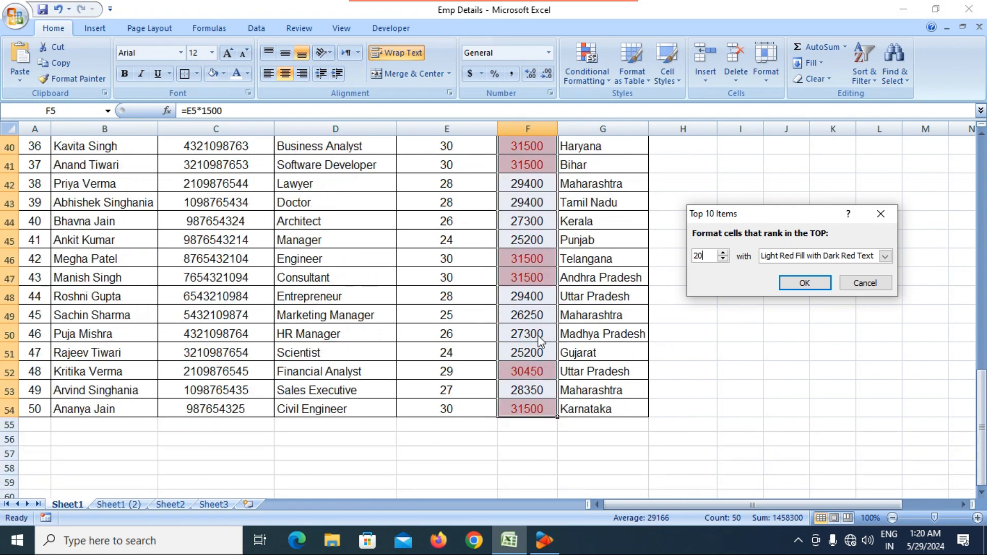
scroll(537, 335, "up", 5)
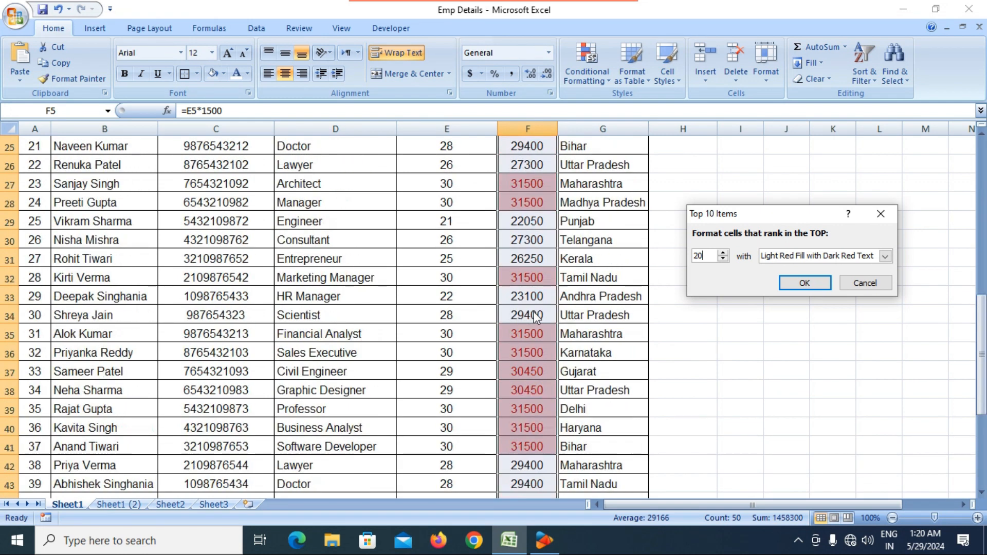
- Preview the Top 10 Items rule with a rank of 5 and of 2 on Payable Salary, and cancel it without applying
left_click_drag(712, 255, 670, 254)
type("5")
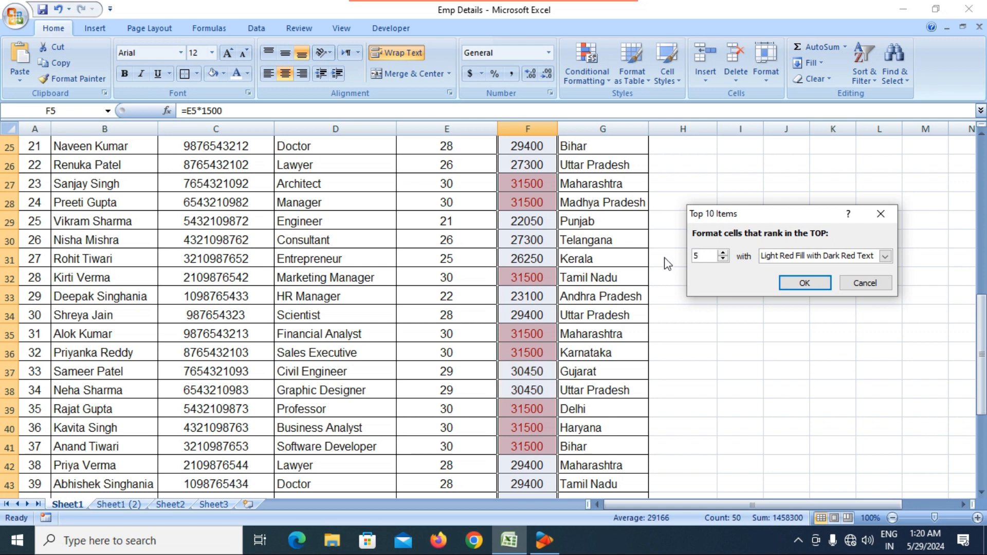
scroll(565, 320, "up", 8)
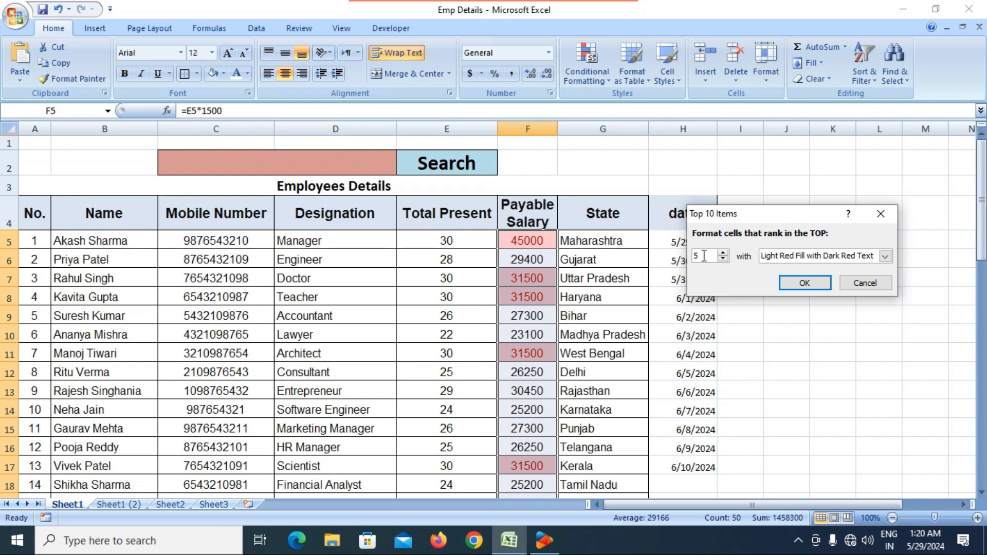
type("2")
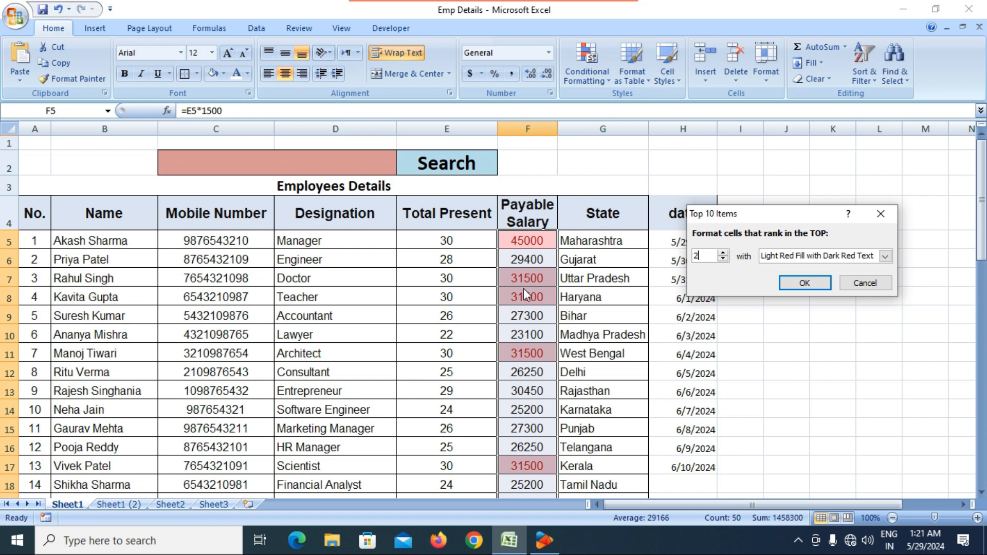
scroll(529, 296, "down", 8)
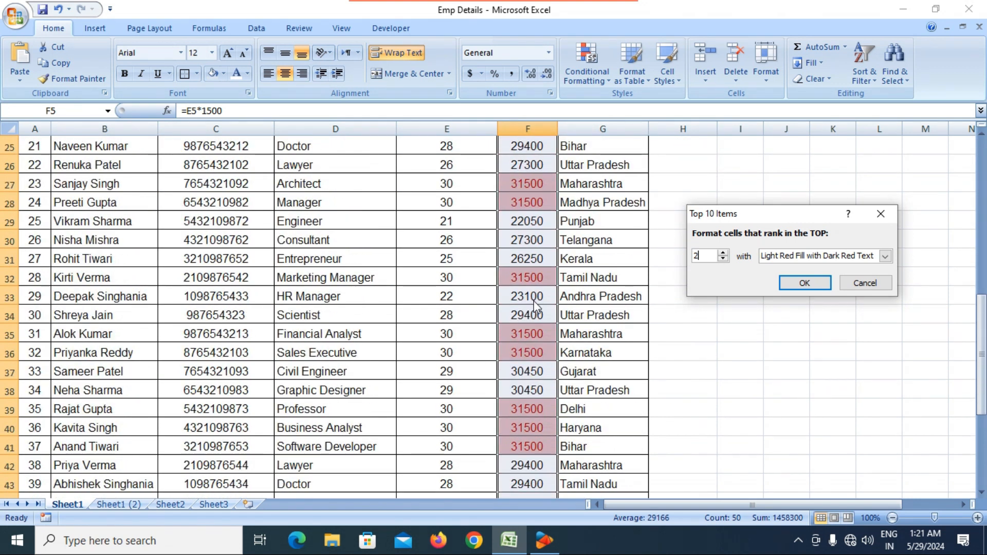
scroll(530, 312, "down", 3)
left_click(865, 283)
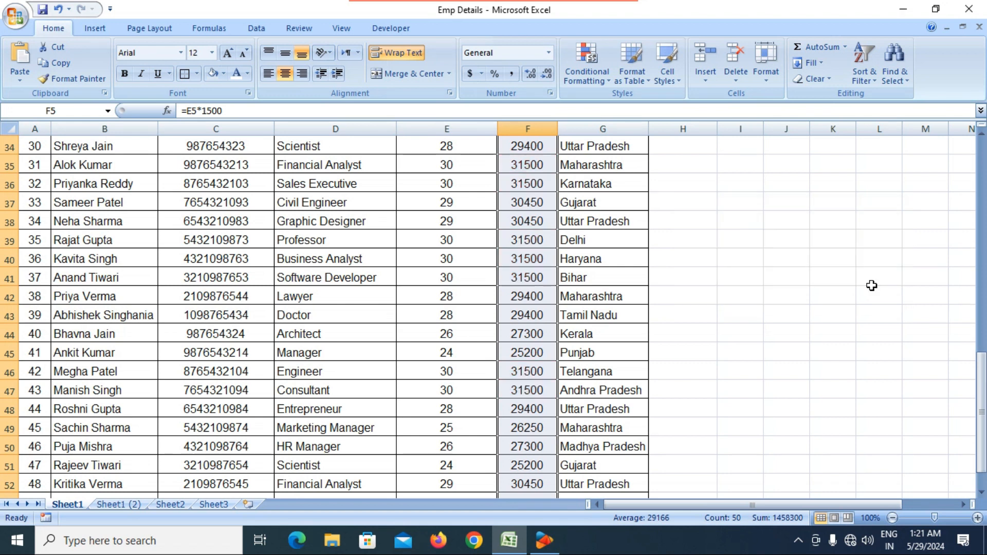
- Preview a Top 10% rule with Light Red Fill with Dark Red Text on the Payable Salary values, and cancel it
left_click(591, 75)
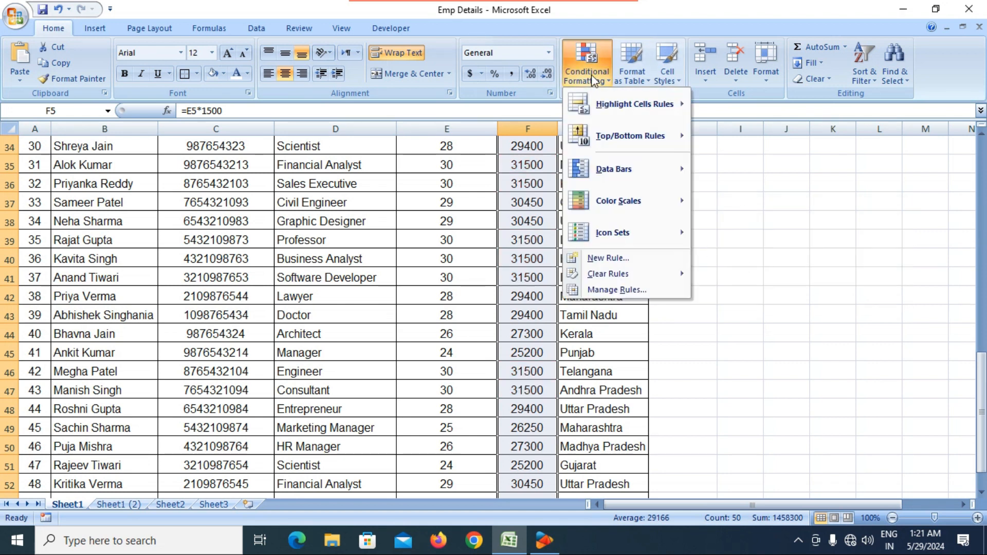
mouse_move(615, 140)
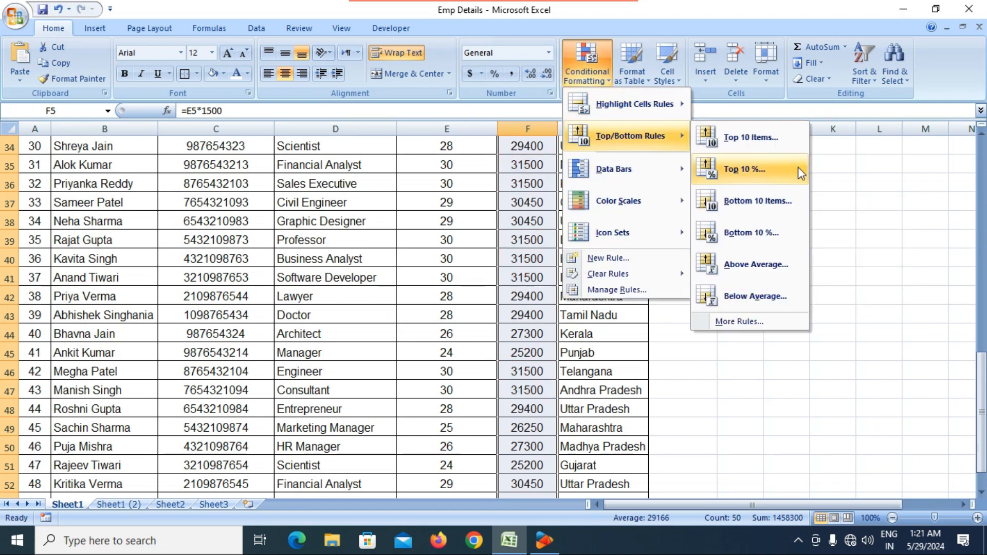
left_click(758, 178)
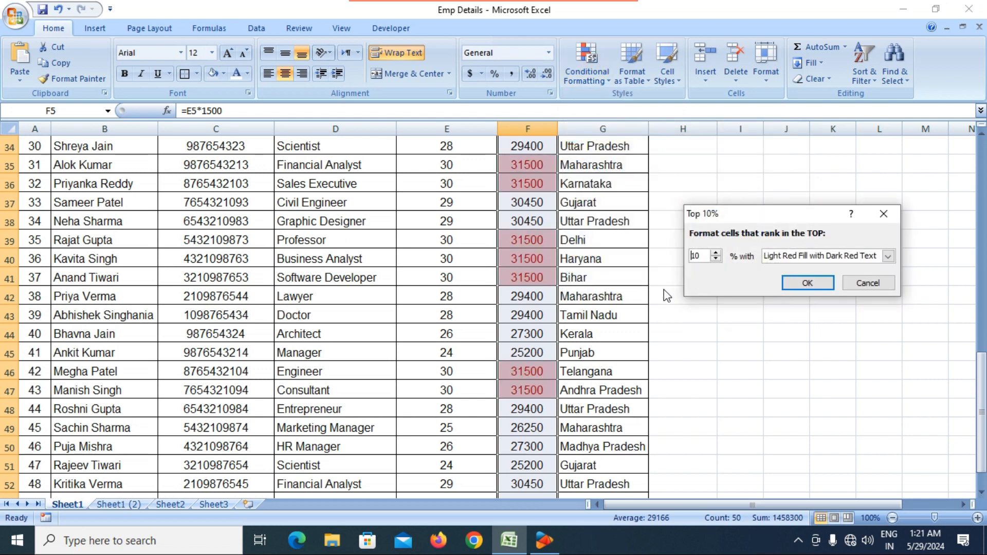
scroll(601, 278, "up", 10)
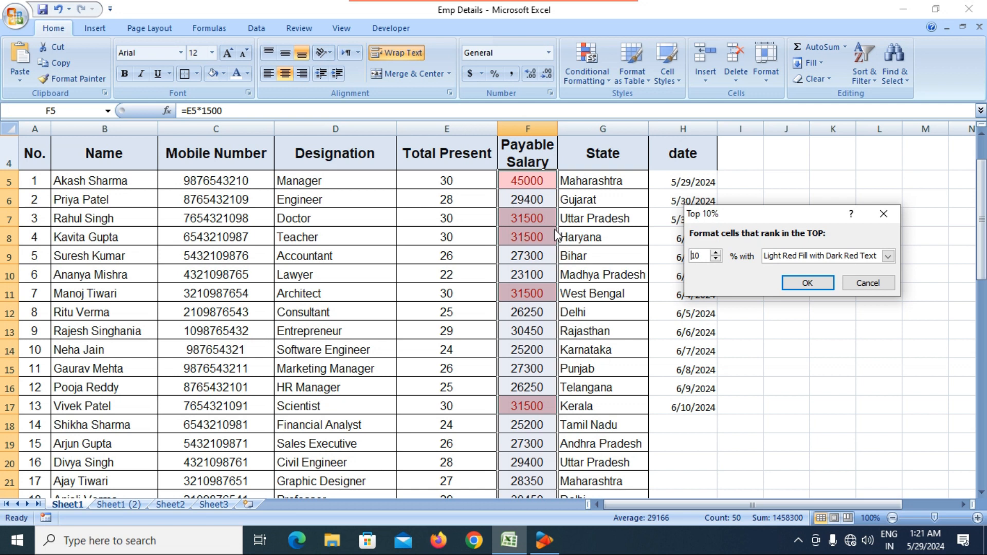
left_click(868, 283)
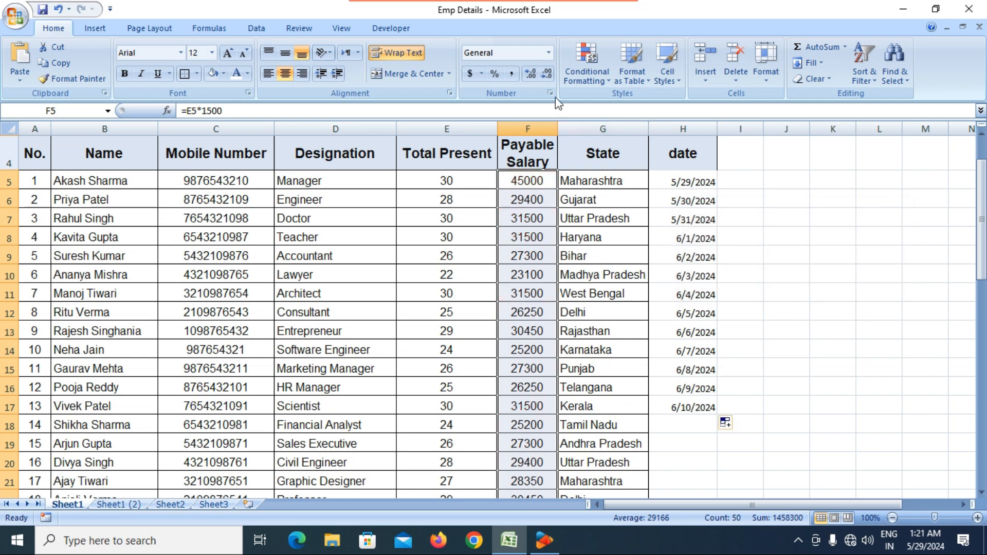
- Start a Bottom 10 Items rule on the Payable Salary values and examine the previewed highlights through the whole column
left_click(576, 78)
mouse_move(606, 140)
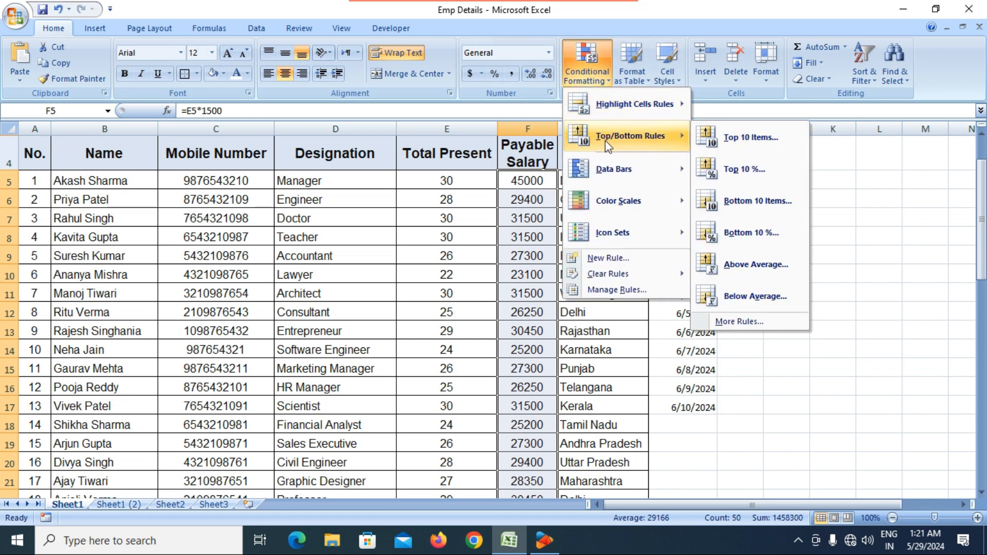
left_click(757, 202)
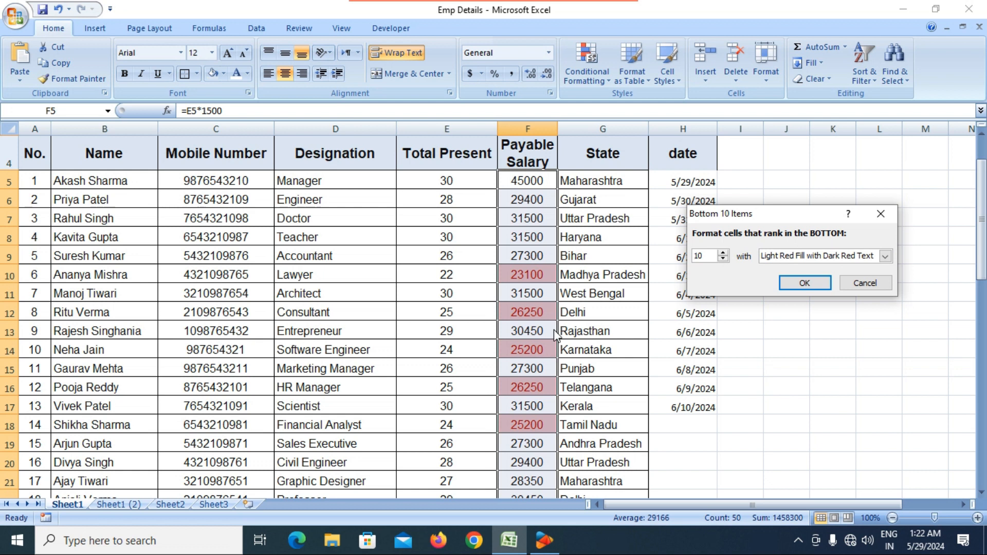
scroll(546, 329, "down", 1)
scroll(541, 321, "down", 11)
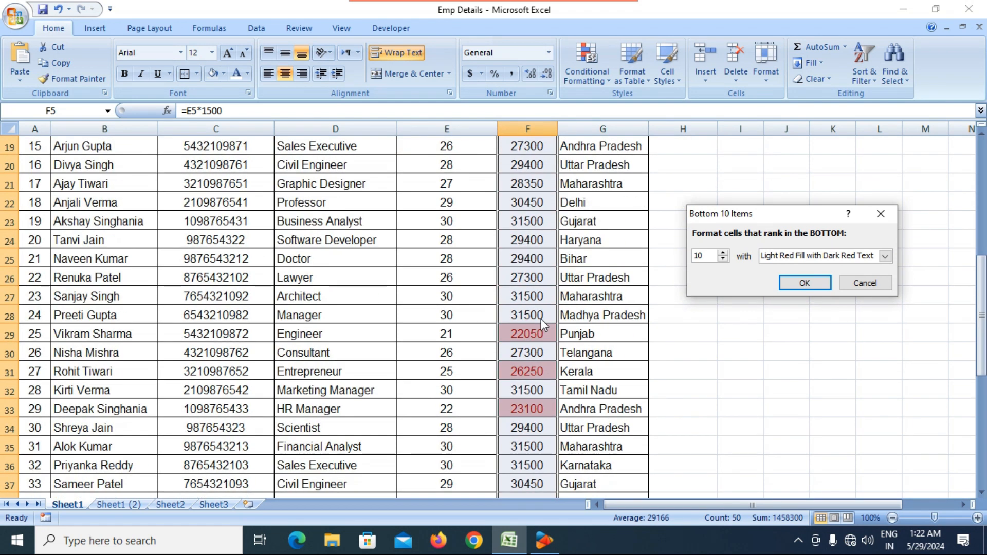
scroll(541, 322, "down", 2)
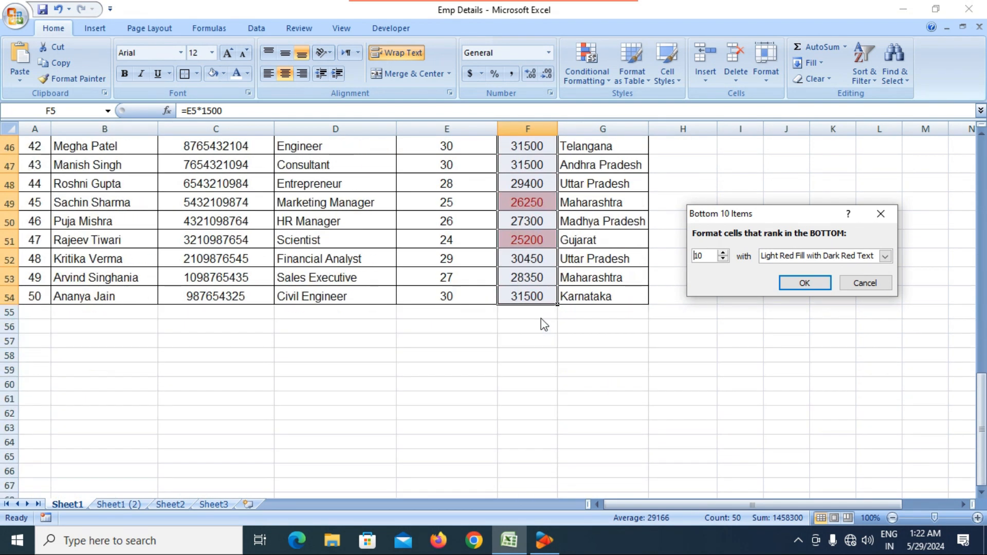
scroll(539, 316, "up", 5)
scroll(540, 309, "up", 4)
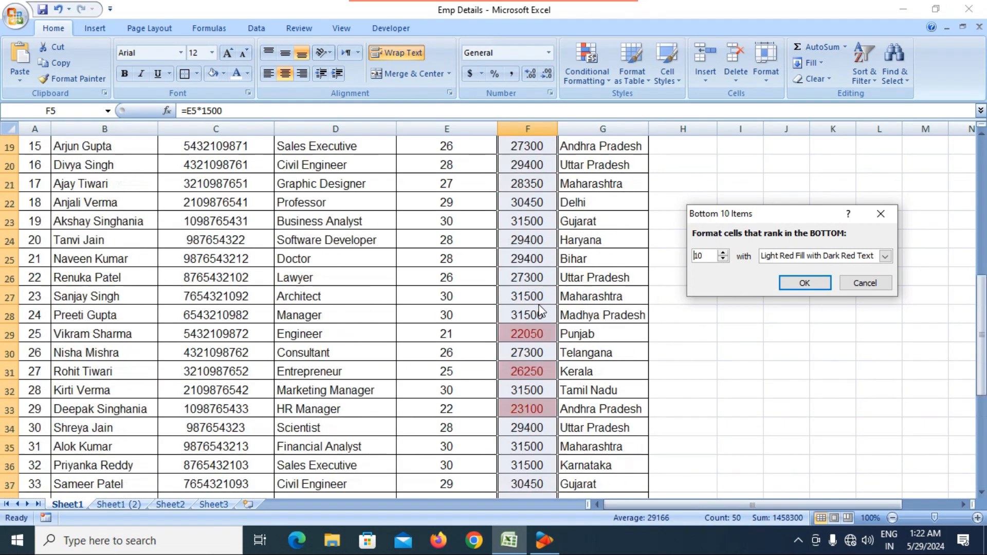
scroll(539, 306, "up", 4)
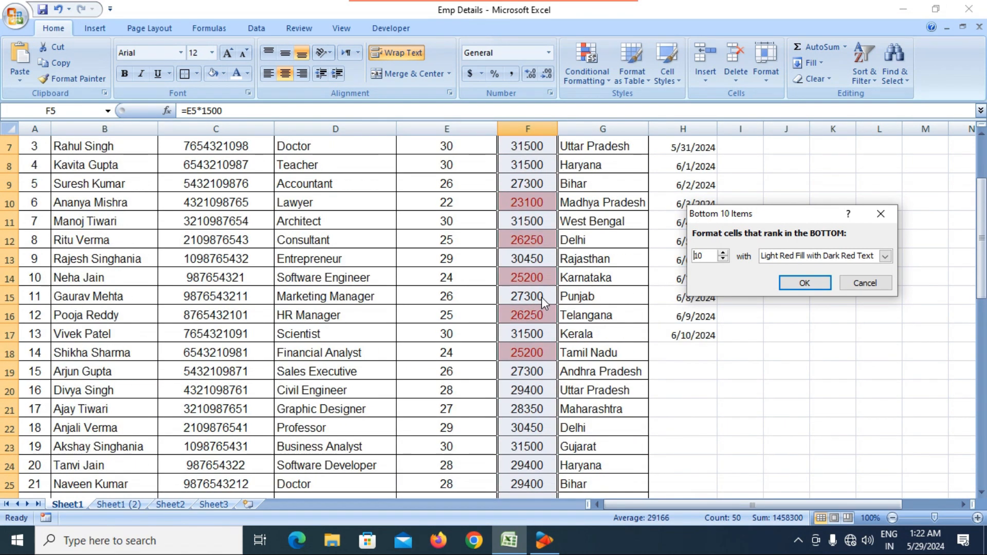
scroll(541, 297, "up", 2)
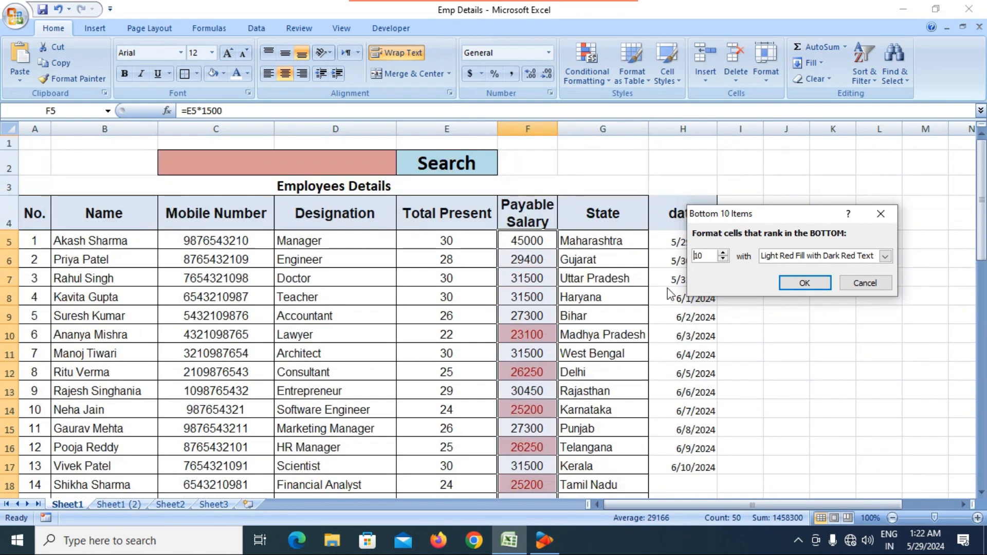
- Set the Bottom 10 Items rule to 5, review its preview across the Payable Salary column, and cancel it without applying
double_click(705, 256)
type("5")
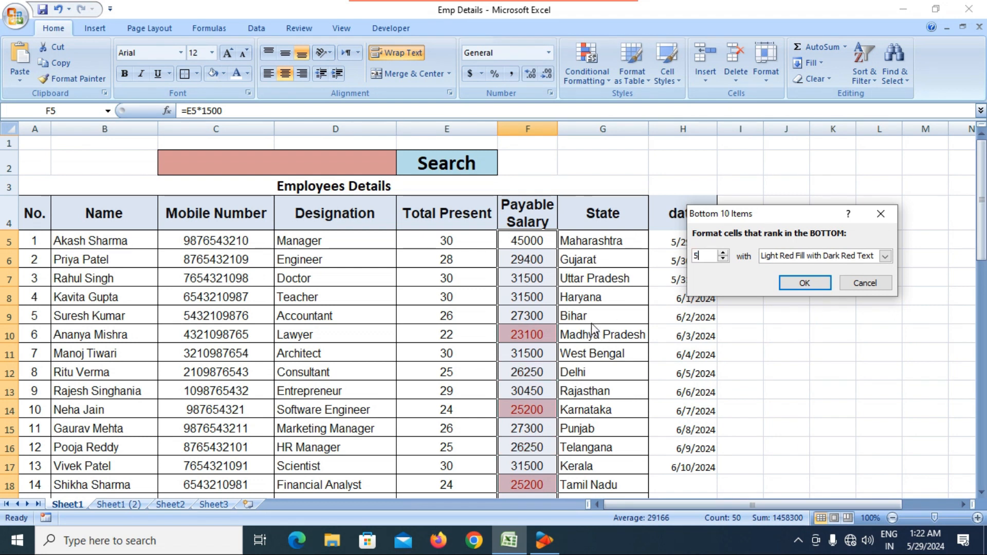
scroll(532, 360, "down", 2)
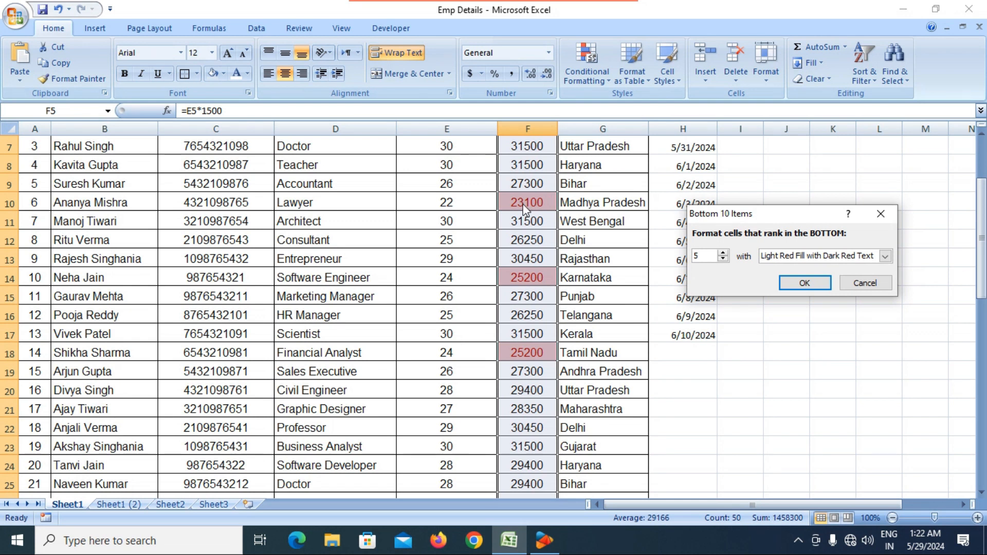
scroll(525, 211, "up", 2)
scroll(530, 237, "down", 3)
scroll(529, 242, "down", 4)
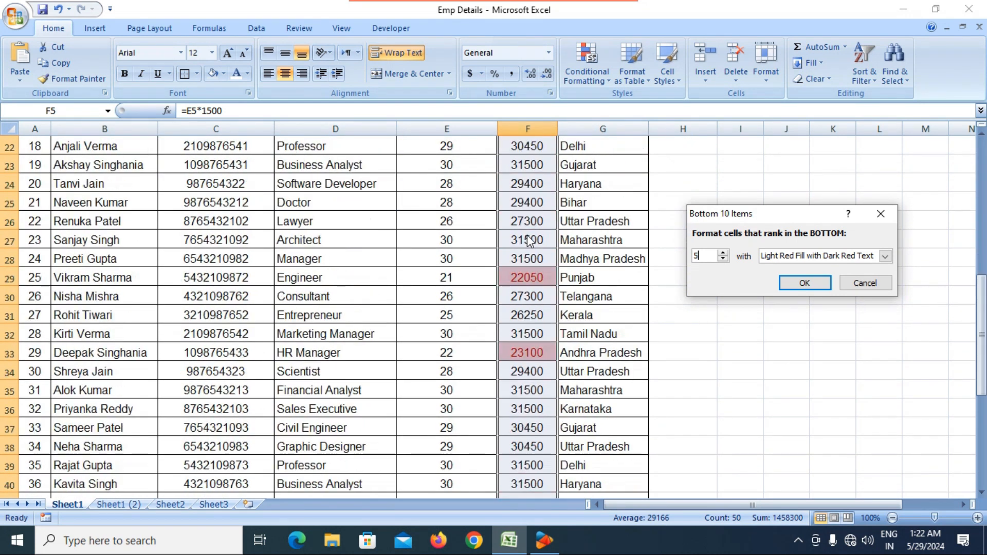
scroll(530, 240, "down", 6)
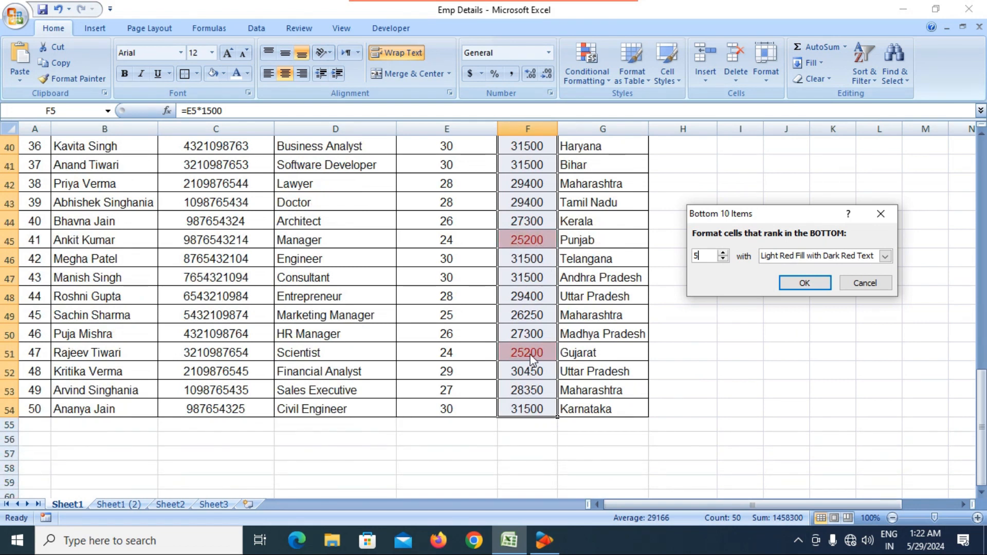
scroll(521, 342, "up", 3)
scroll(517, 336, "up", 7)
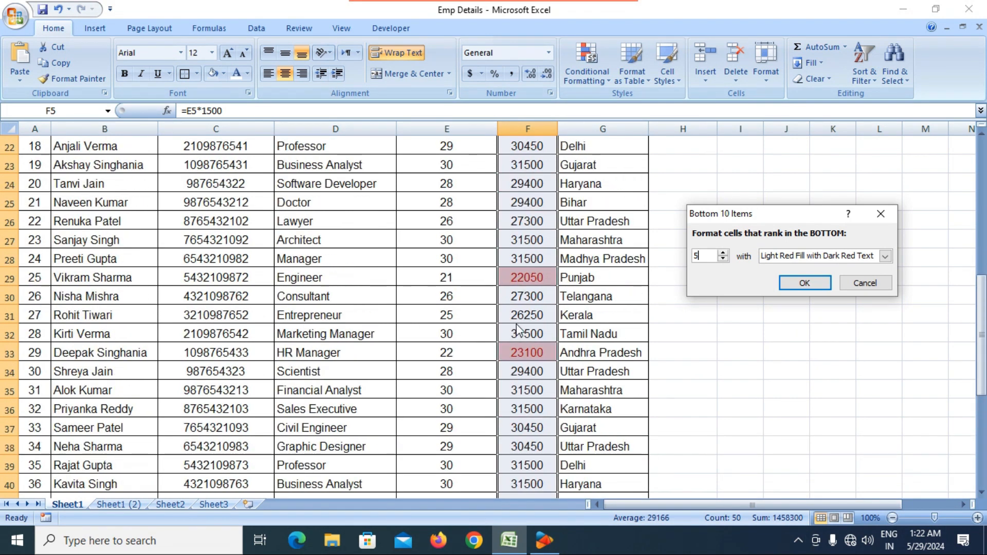
scroll(515, 317, "up", 3)
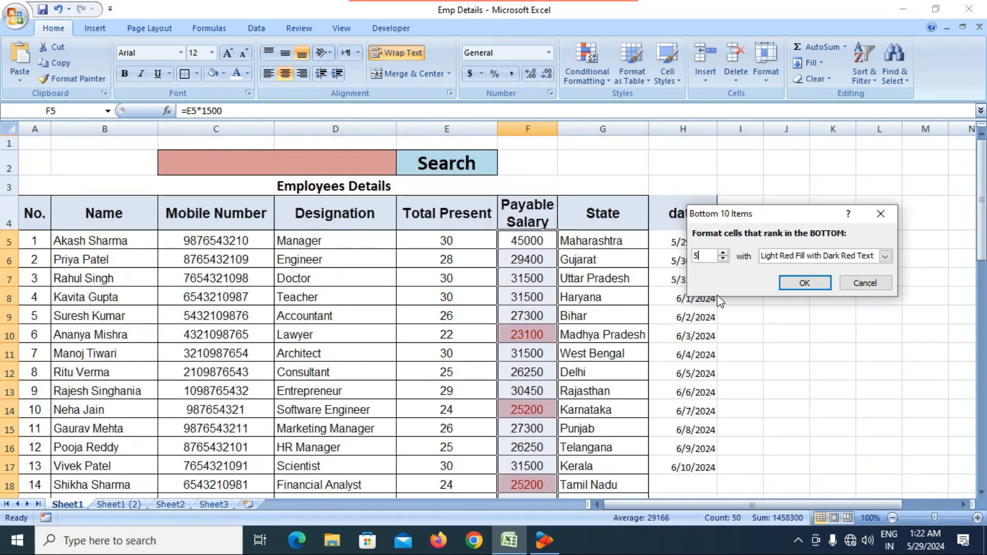
left_click(884, 286)
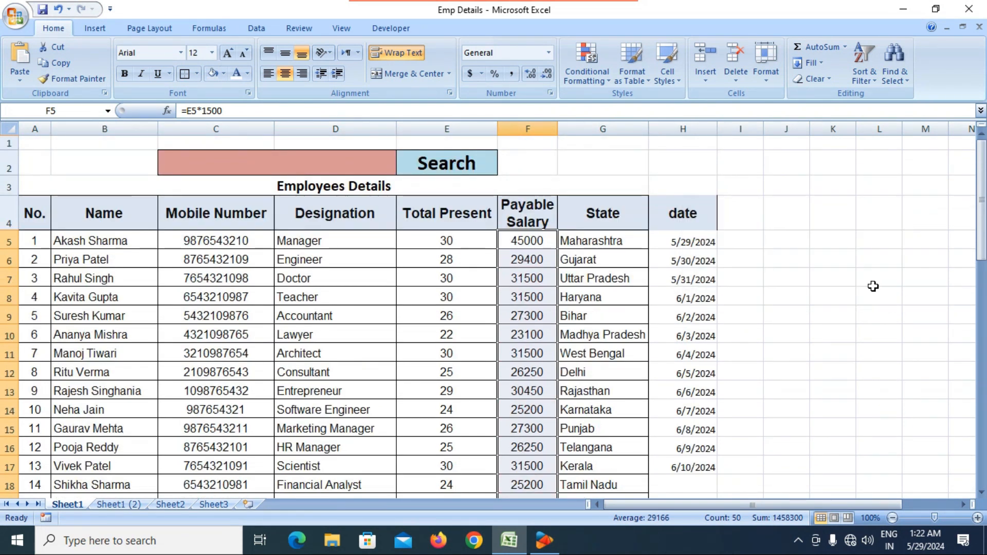
- Preview a Bottom 10% rule on the Payable Salary values down to the last employee row, and cancel it
left_click(582, 83)
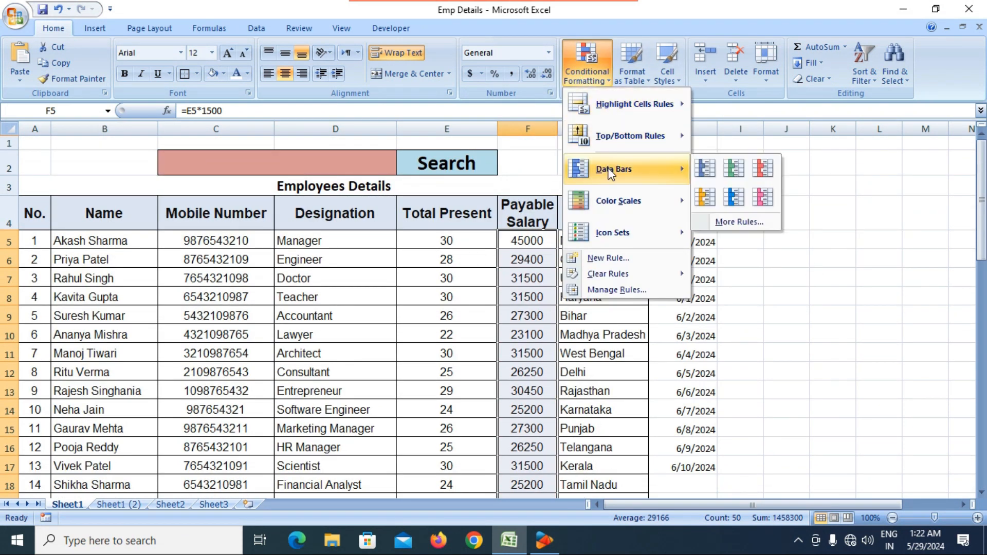
mouse_move(654, 149)
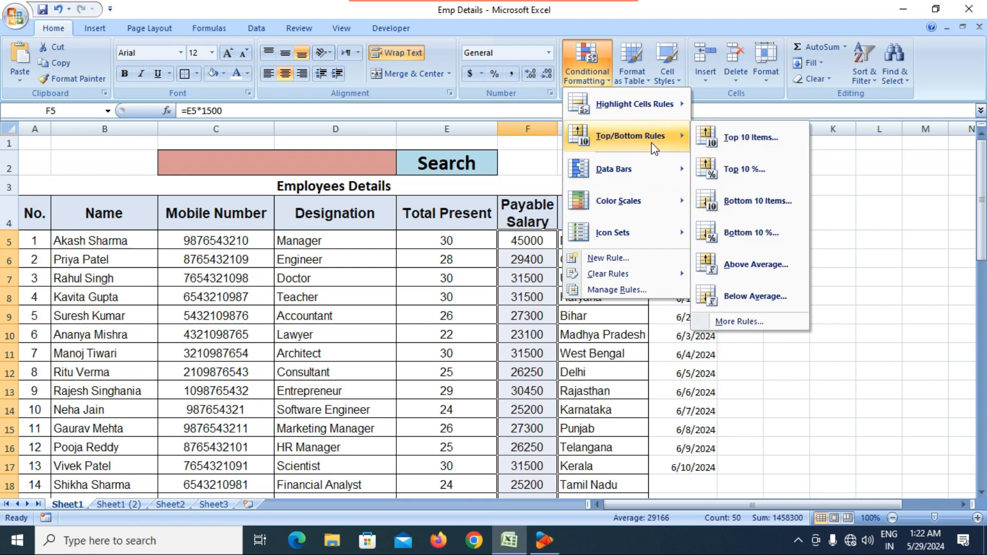
left_click(758, 233)
scroll(534, 391, "down", 9)
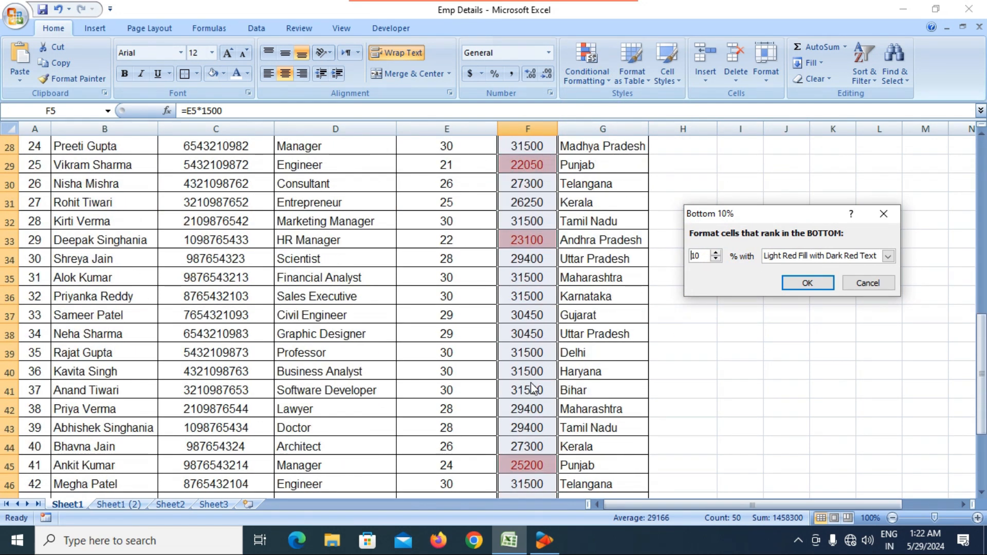
scroll(532, 386, "down", 6)
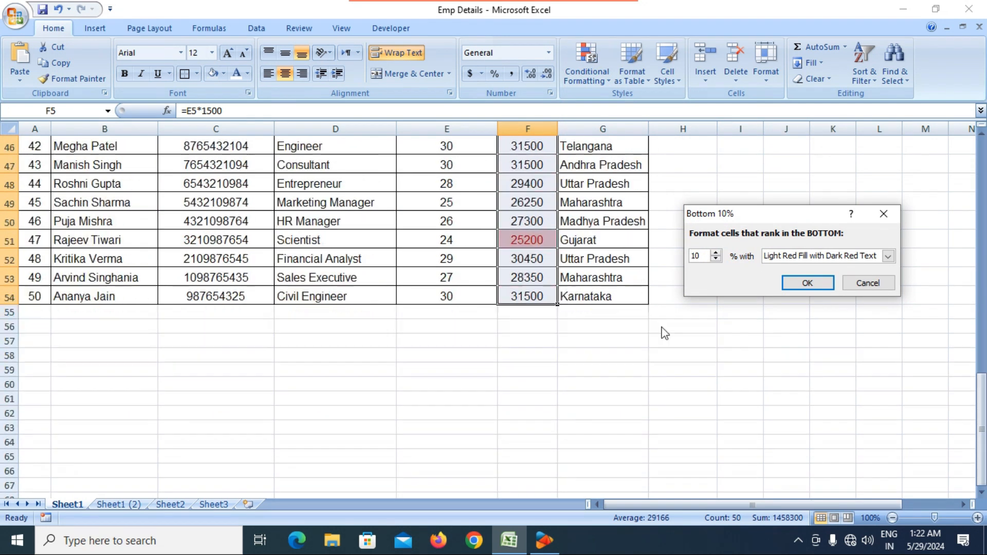
left_click(862, 282)
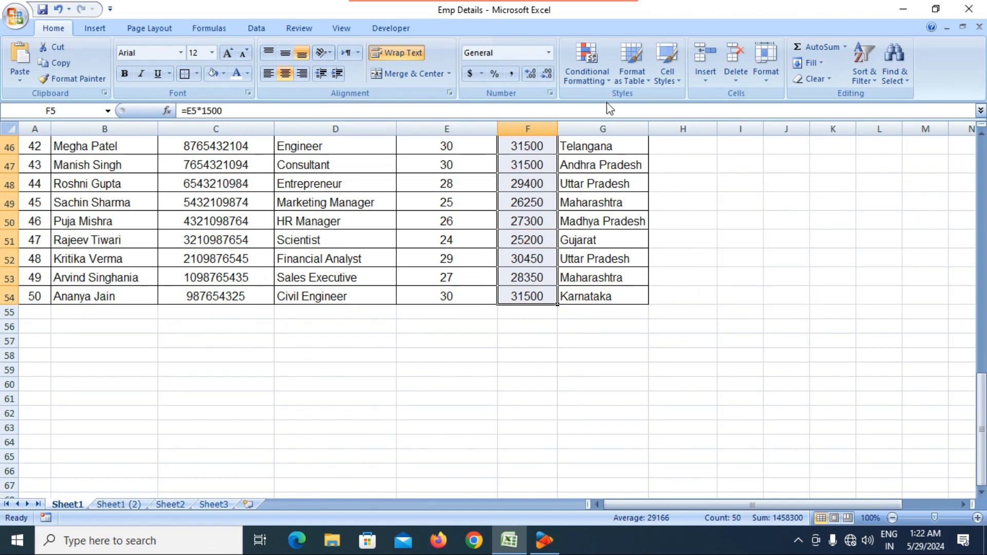
- Preview an Above Average rule with Light Red Fill with Dark Red Text through the Payable Salary column, and cancel it
left_click(602, 86)
mouse_move(645, 137)
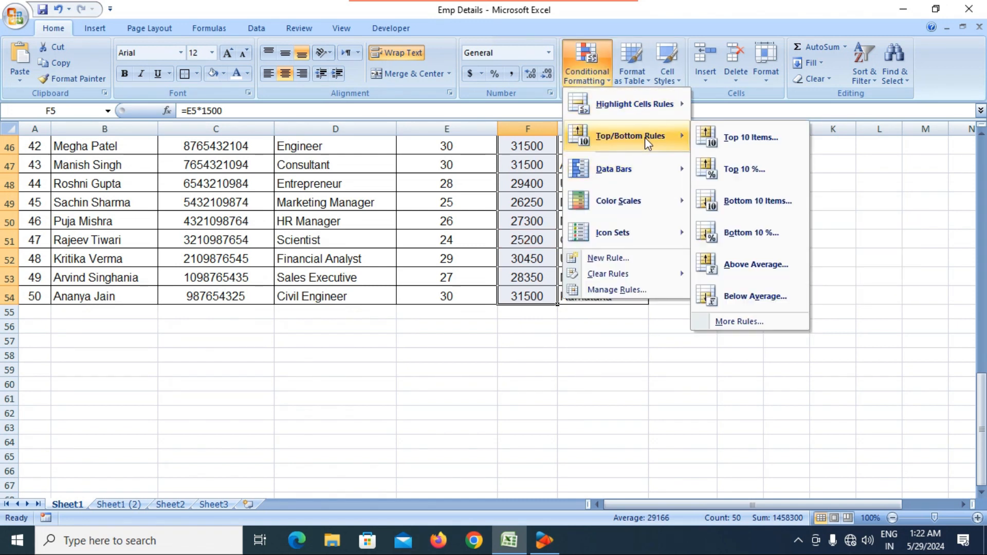
left_click(774, 266)
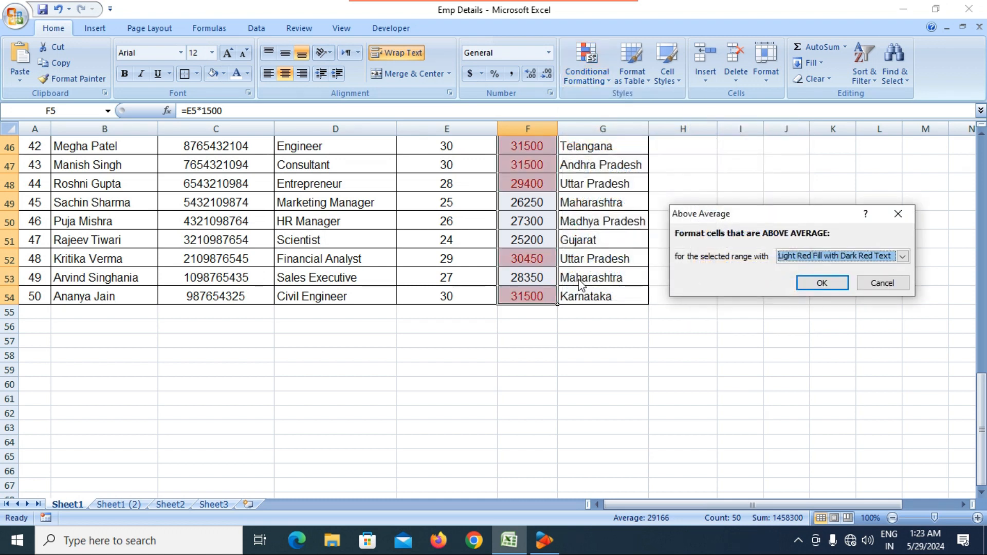
scroll(533, 251, "up", 12)
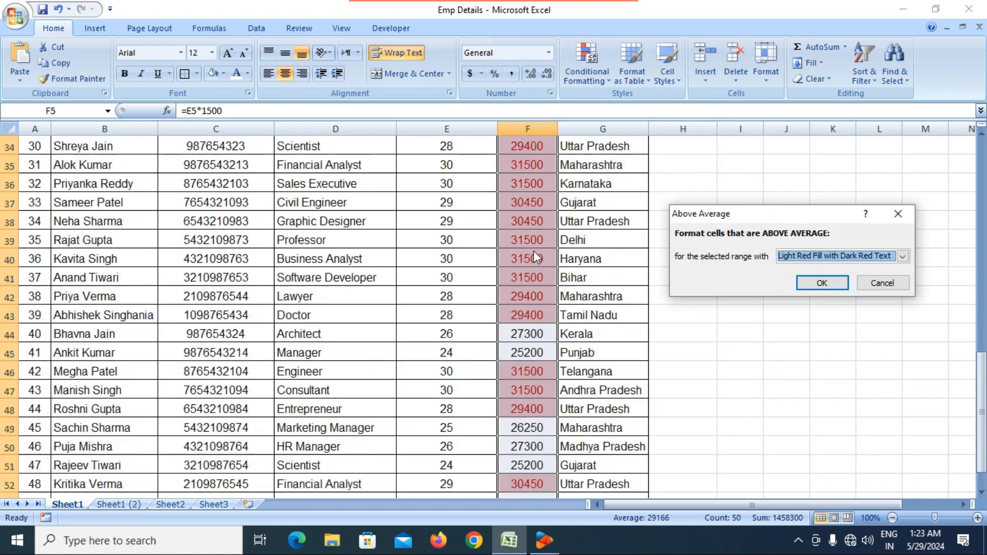
scroll(530, 251, "up", 3)
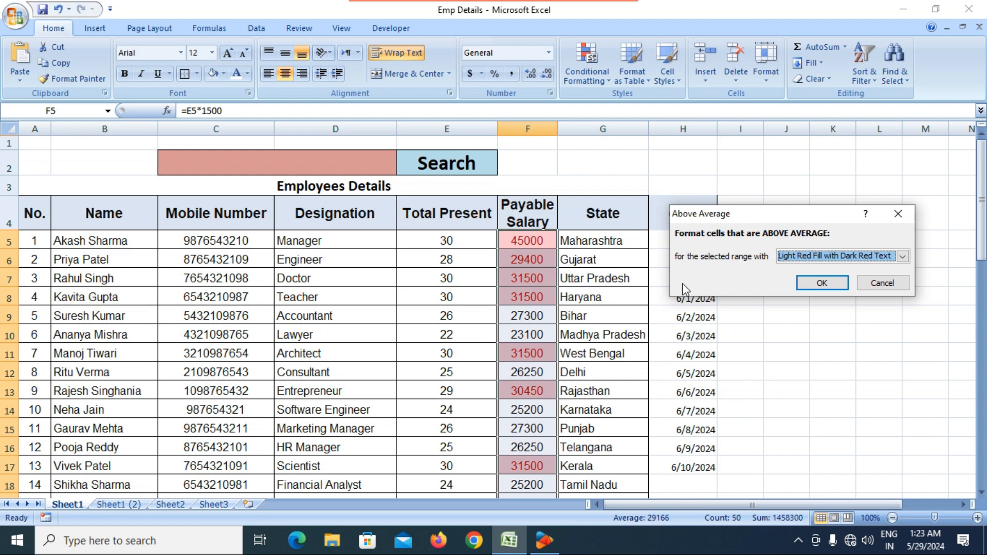
left_click(880, 283)
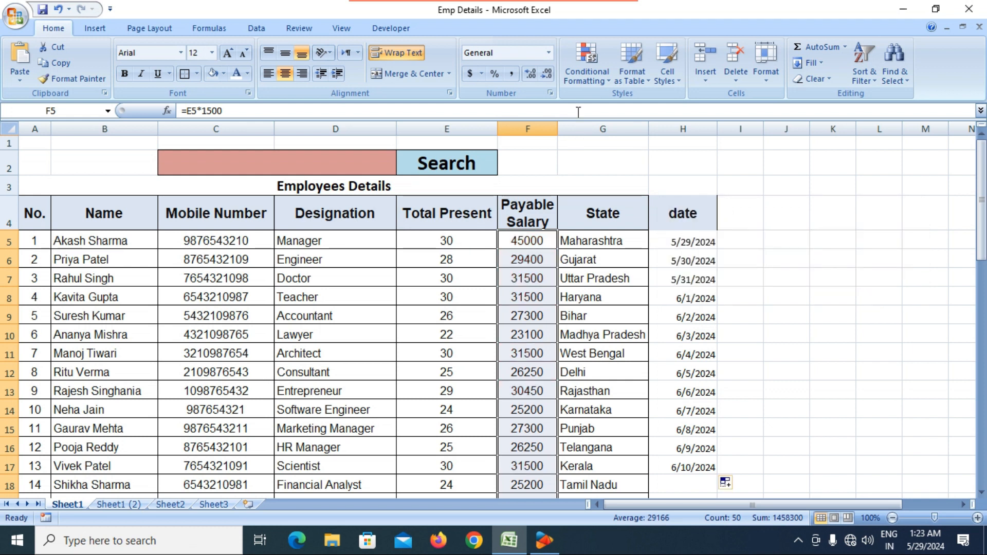
- Preview a Below Average rule with Light Red Fill with Dark Red Text down to the last employee's Payable Salary, and cancel it
left_click(598, 82)
mouse_move(617, 135)
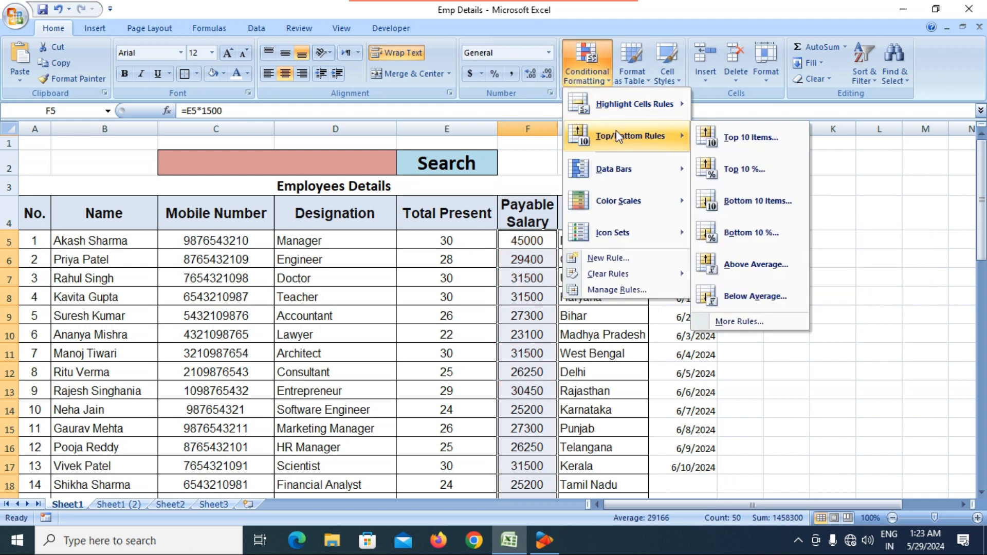
left_click(739, 294)
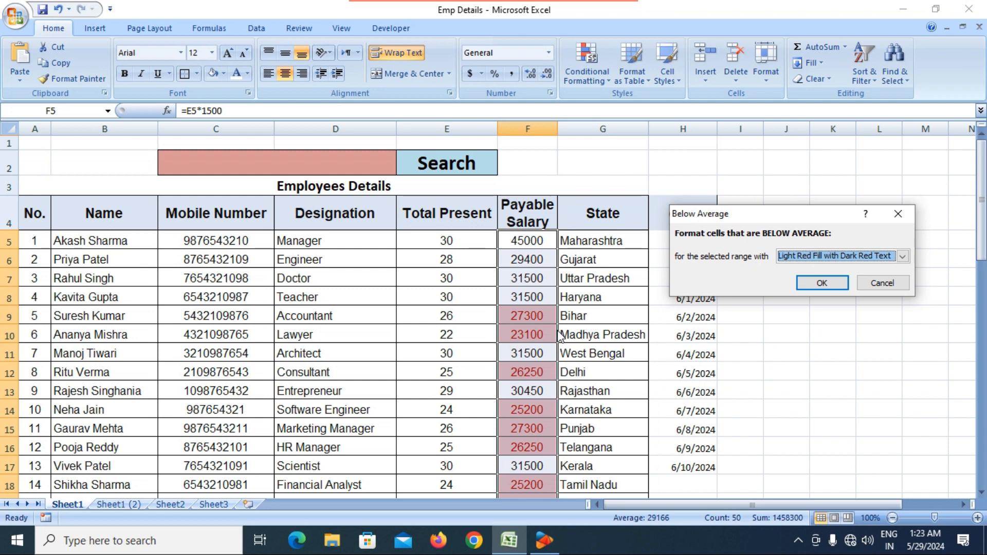
scroll(560, 337, "down", 10)
scroll(557, 334, "down", 5)
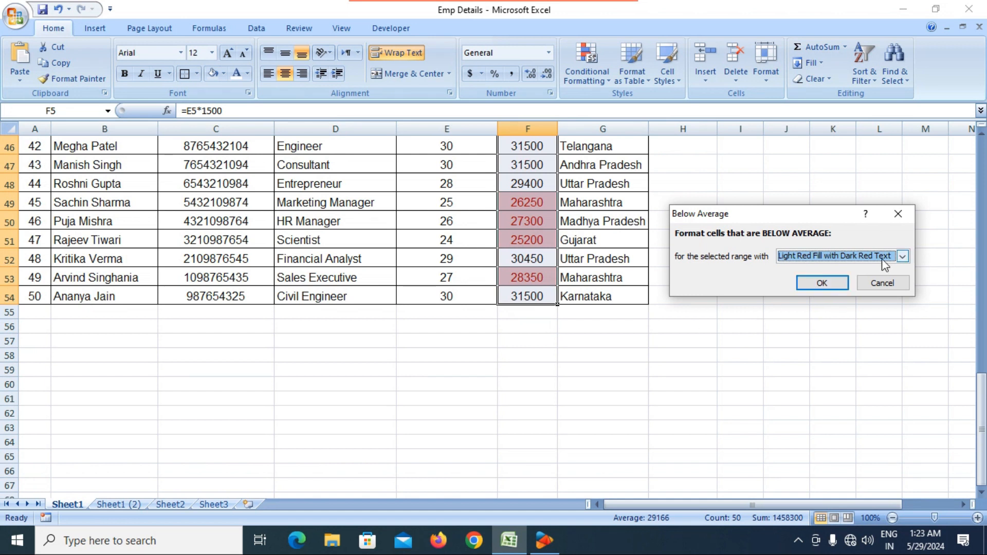
left_click(891, 282)
left_click(580, 73)
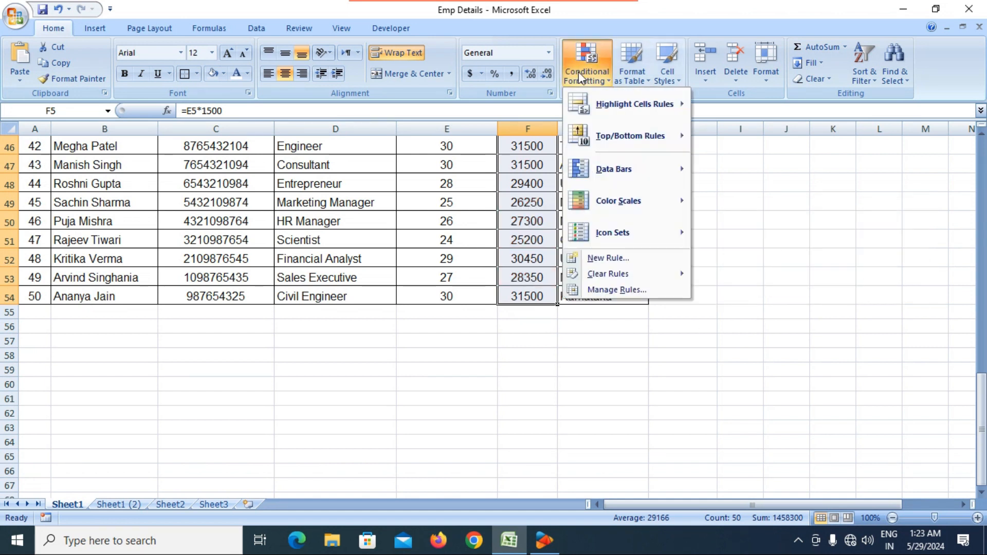
mouse_move(631, 152)
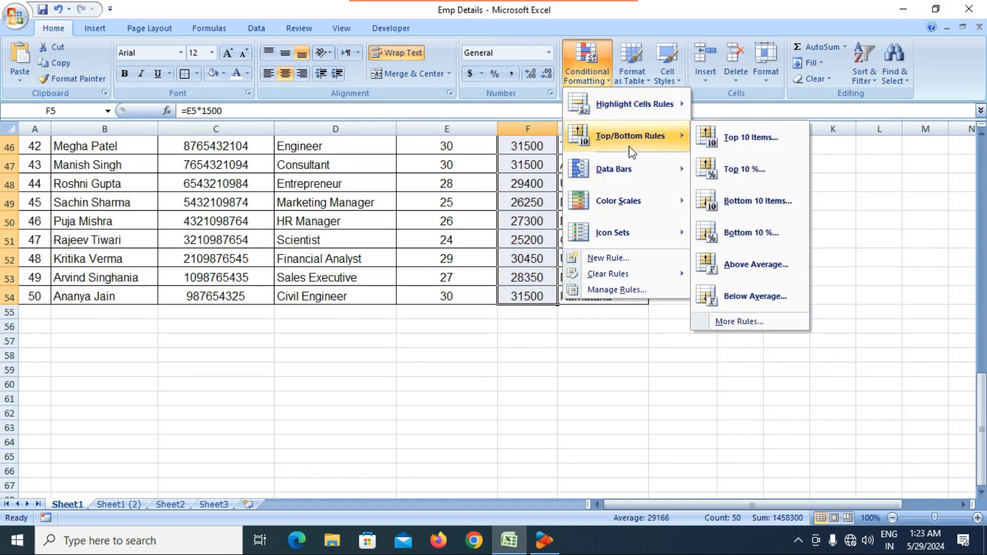
mouse_move(622, 178)
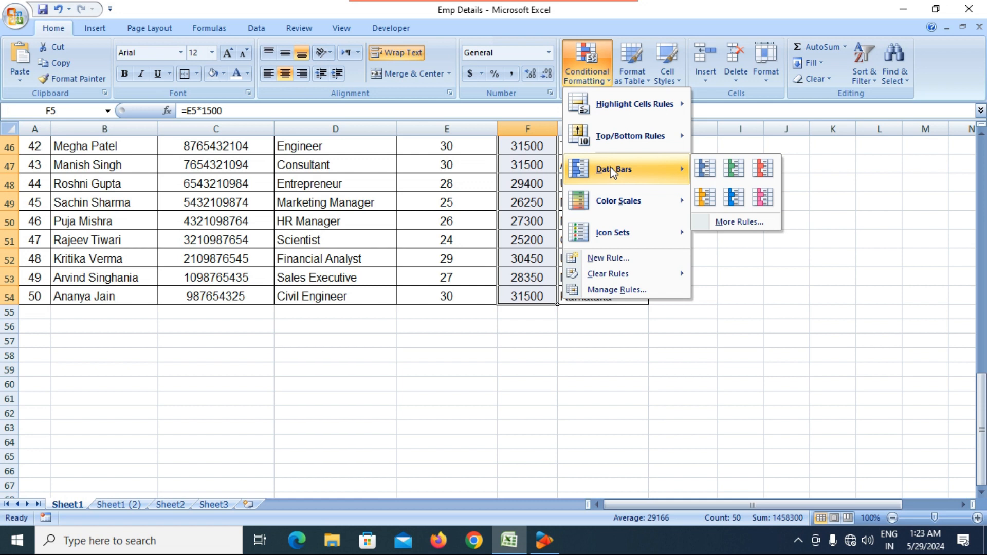
left_click(484, 204)
- Select the Payable Salary values F5:F54 and apply bright blue data bars to them
scroll(484, 208, "up", 9)
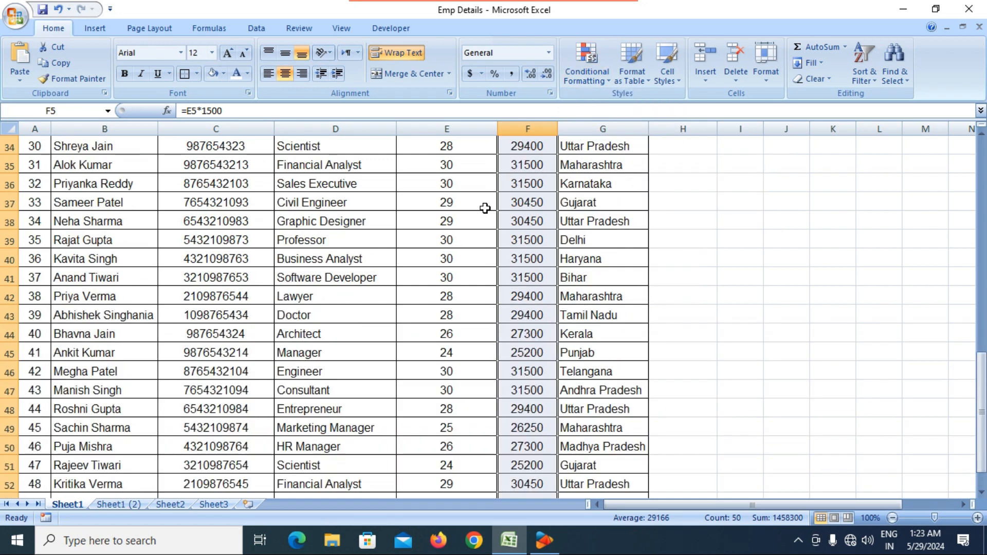
scroll(484, 207, "up", 6)
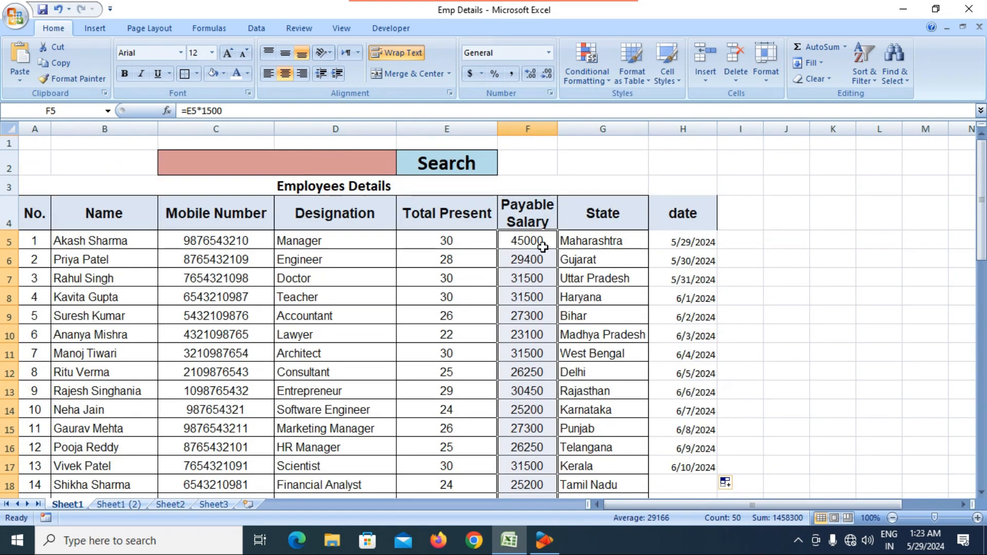
left_click(536, 242)
left_click_drag(536, 242, 529, 441)
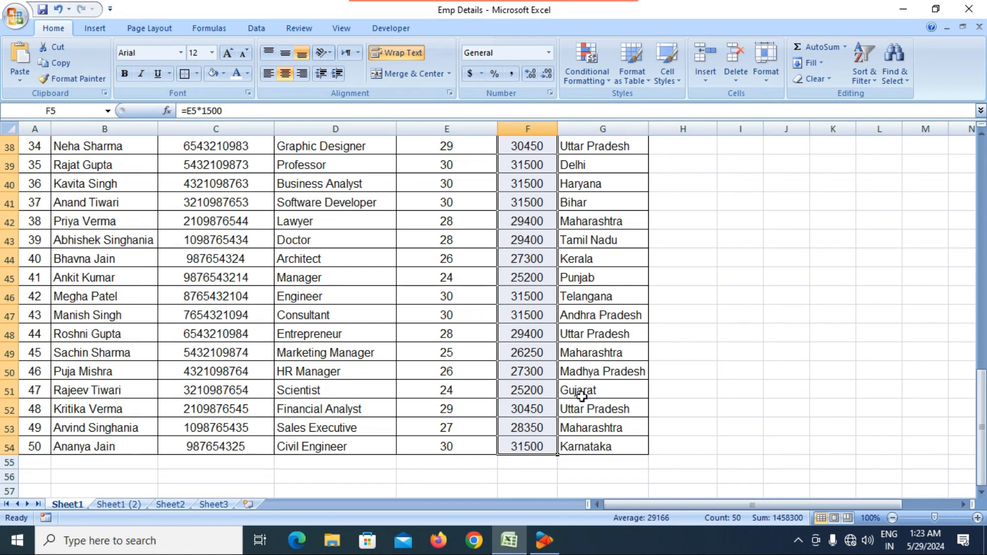
scroll(584, 393, "up", 12)
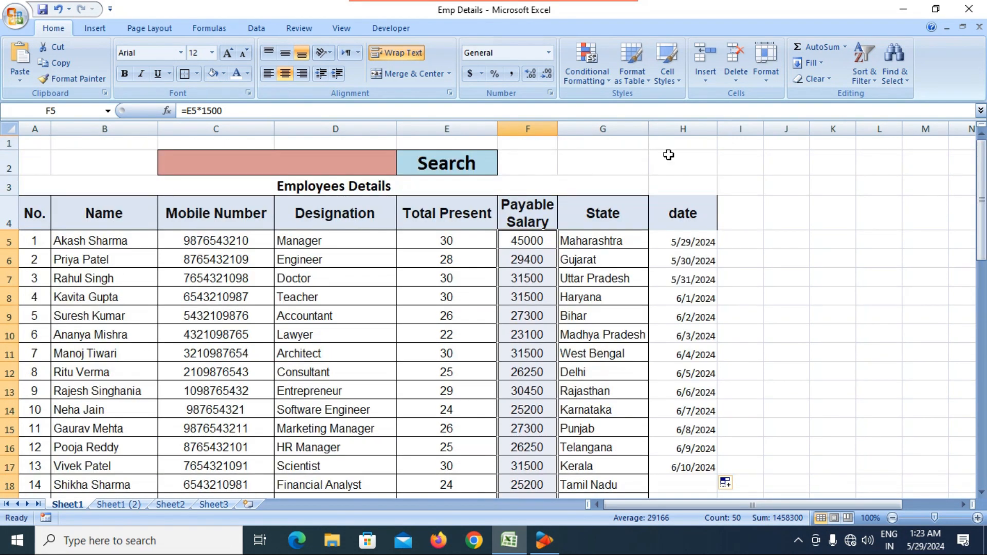
left_click(602, 78)
mouse_move(611, 175)
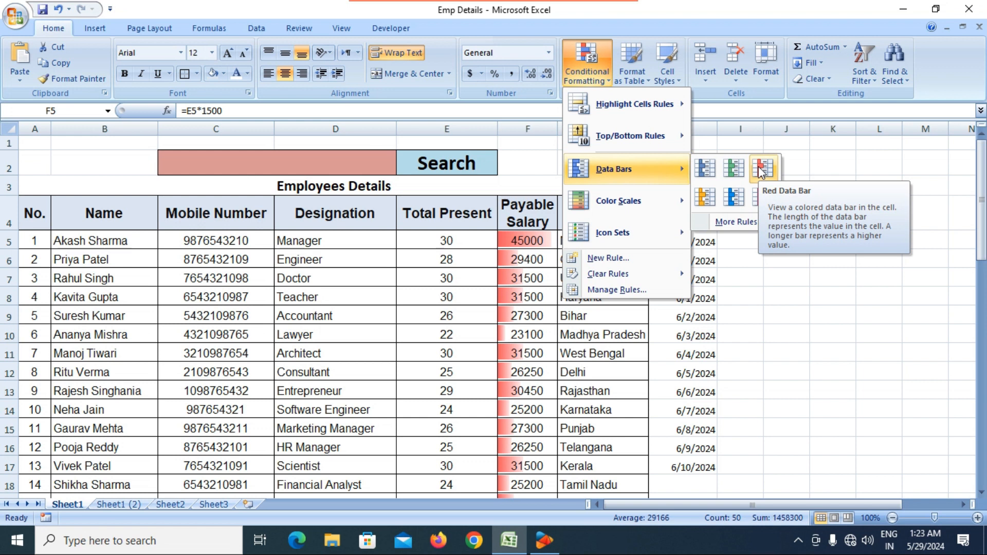
left_click(742, 202)
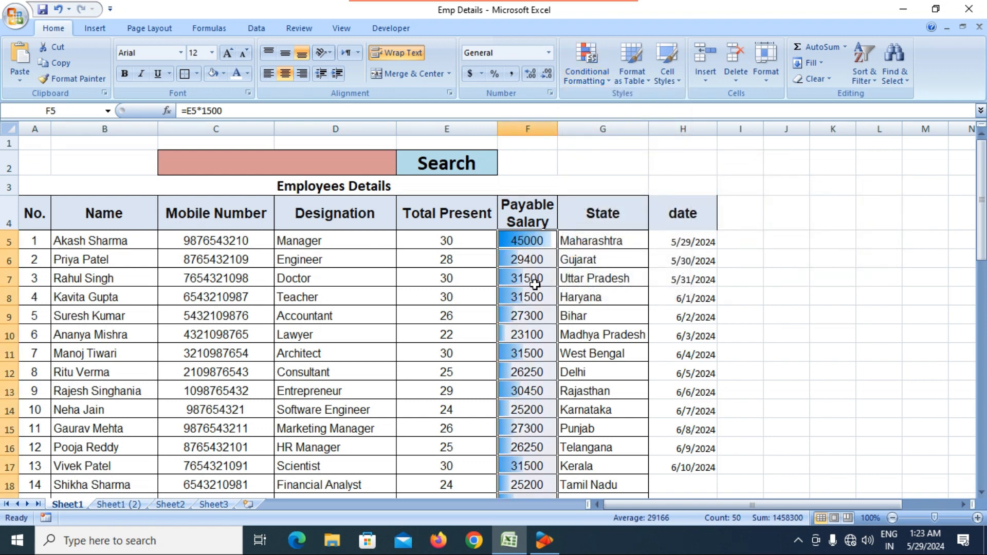
- Examine how the data bar lengths compare with the Payable Salary amounts from the first employee to the last
left_click(532, 241)
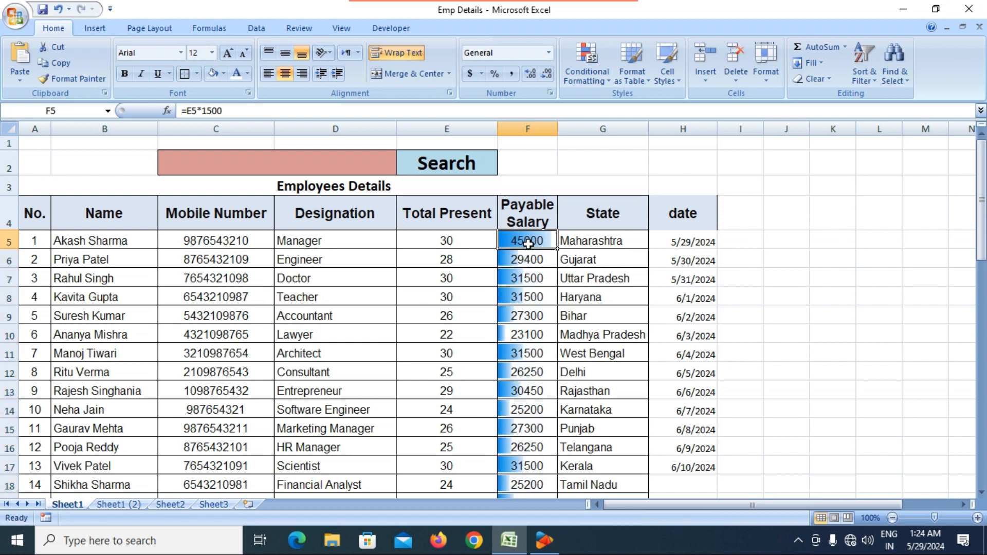
scroll(526, 260, "down", 2)
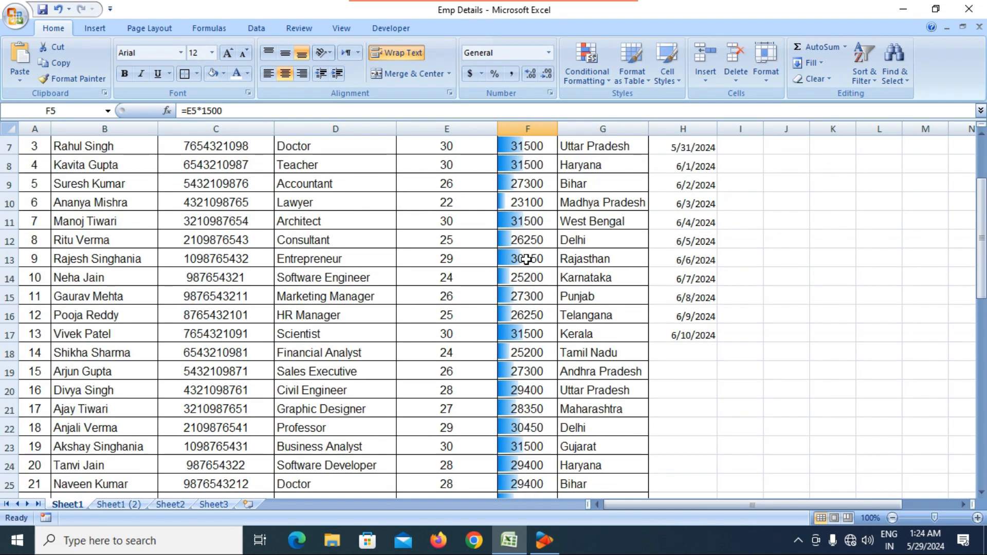
scroll(526, 259, "down", 1)
left_click(534, 280)
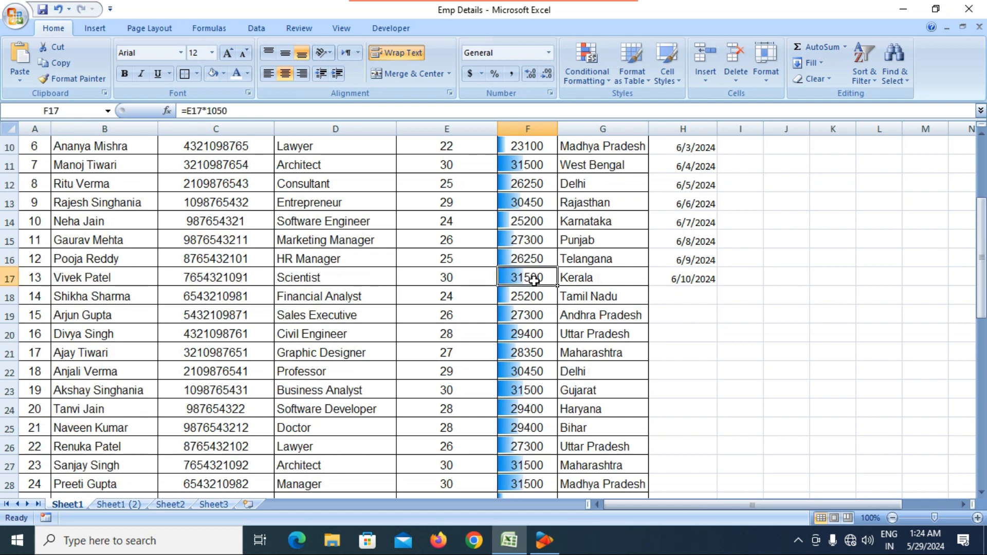
scroll(532, 281, "down", 9)
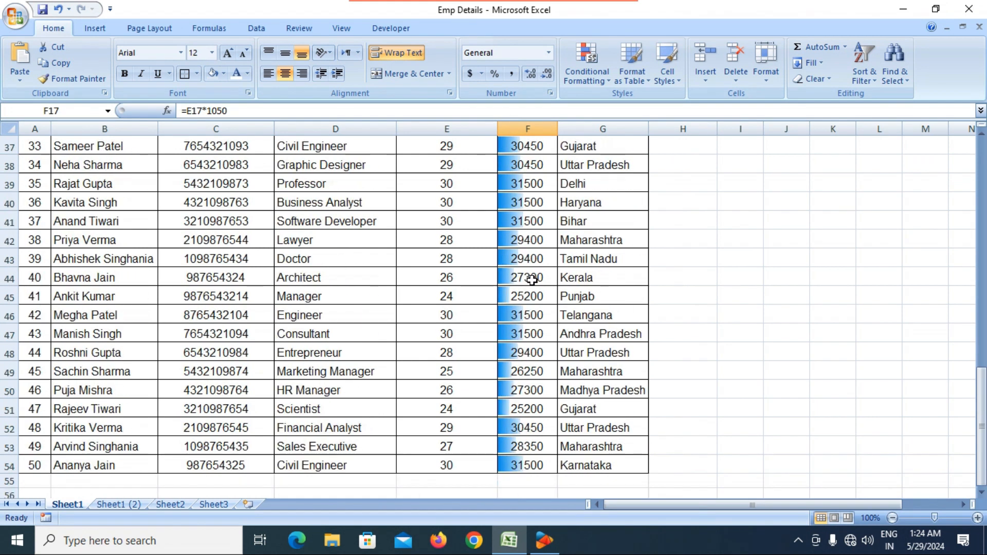
scroll(531, 280, "down", 3)
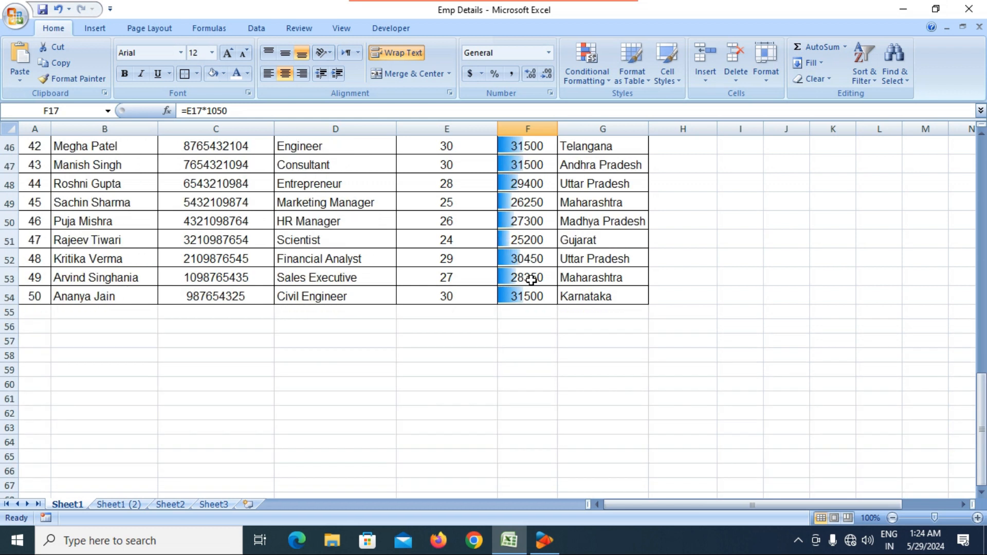
scroll(529, 278, "up", 13)
scroll(527, 274, "up", 2)
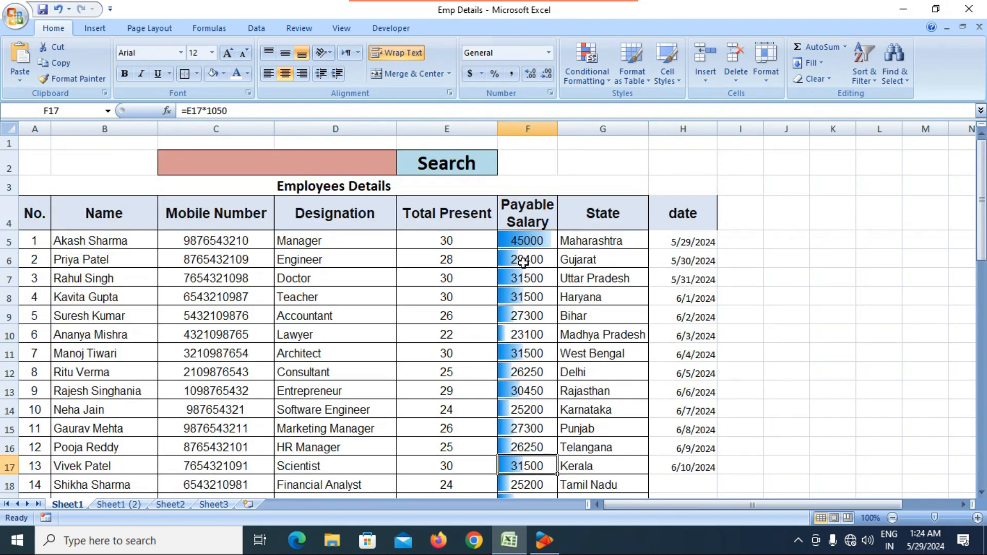
- Select the Payable Salary values F5:F54 and clear the conditional formatting rules from them
left_click(521, 245)
left_click_drag(520, 245, 528, 442)
scroll(522, 408, "up", 12)
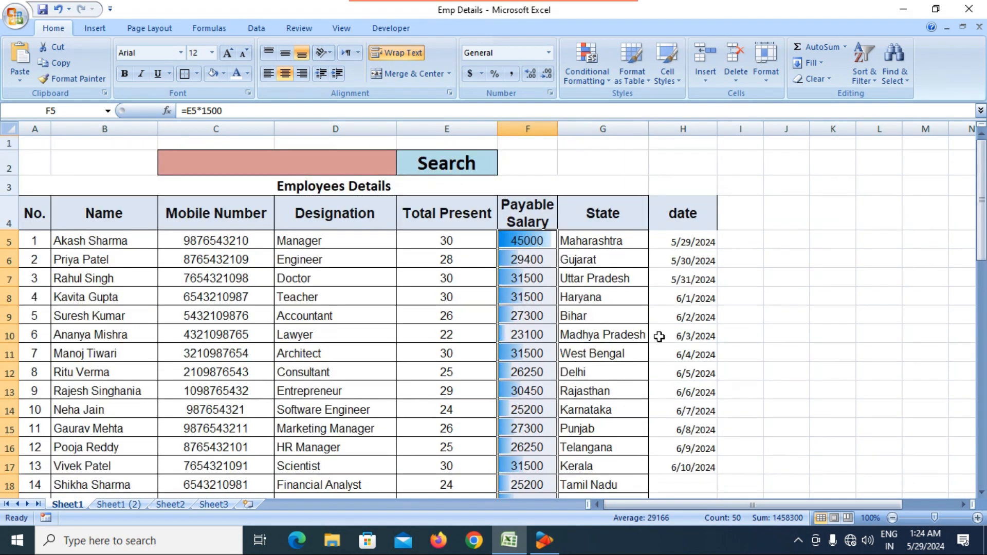
left_click(598, 85)
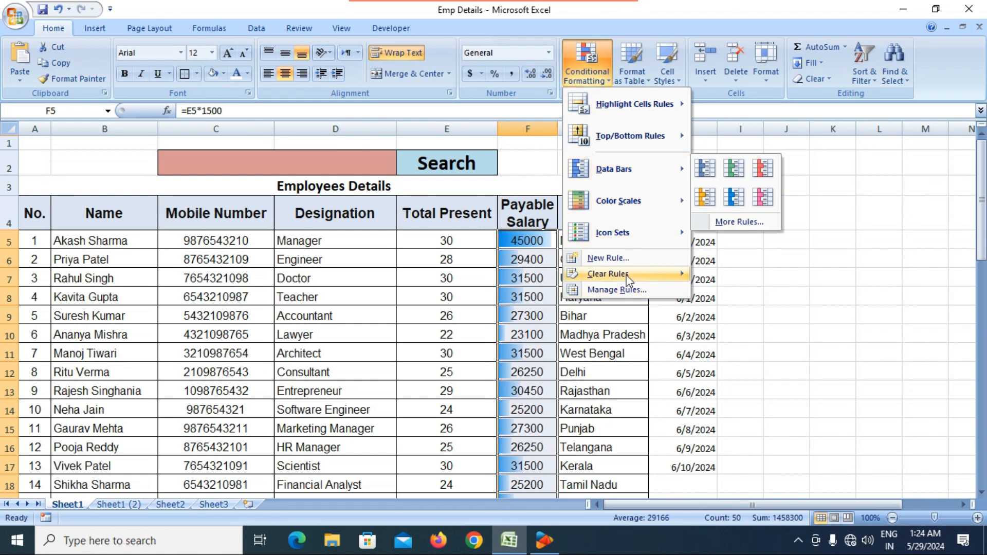
mouse_move(628, 274)
left_click(775, 276)
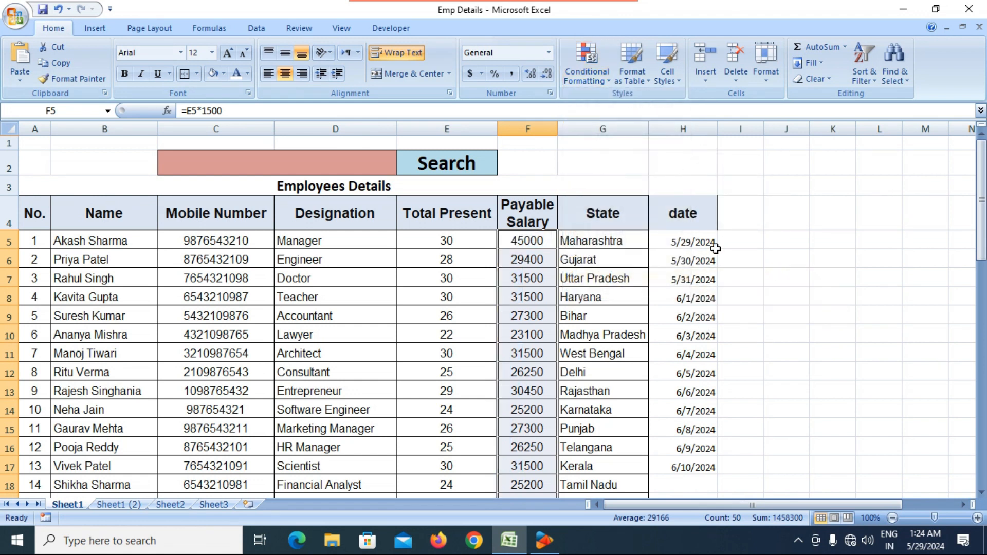
- Apply the green-yellow-red color scale to the Payable Salary values, with green marking the highest salaries
left_click(597, 81)
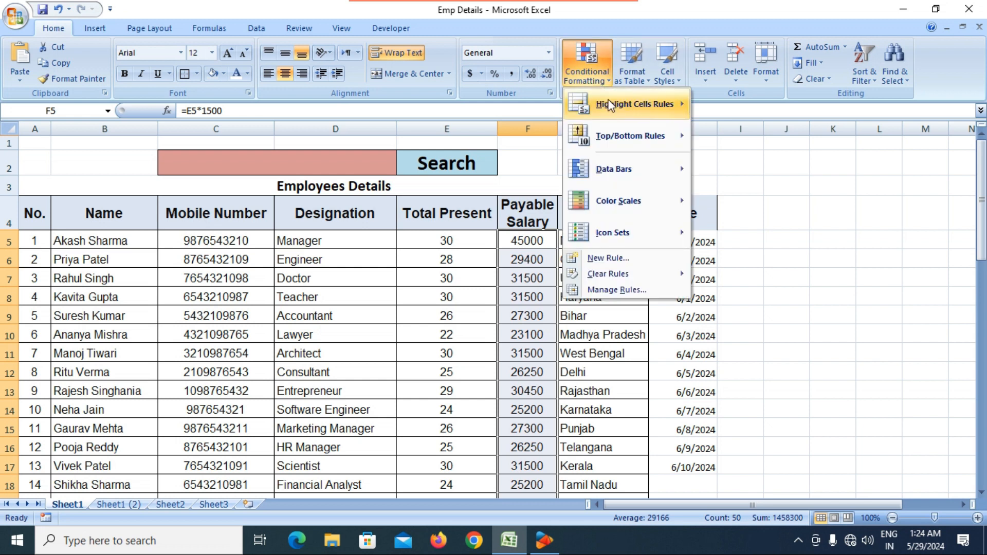
mouse_move(621, 209)
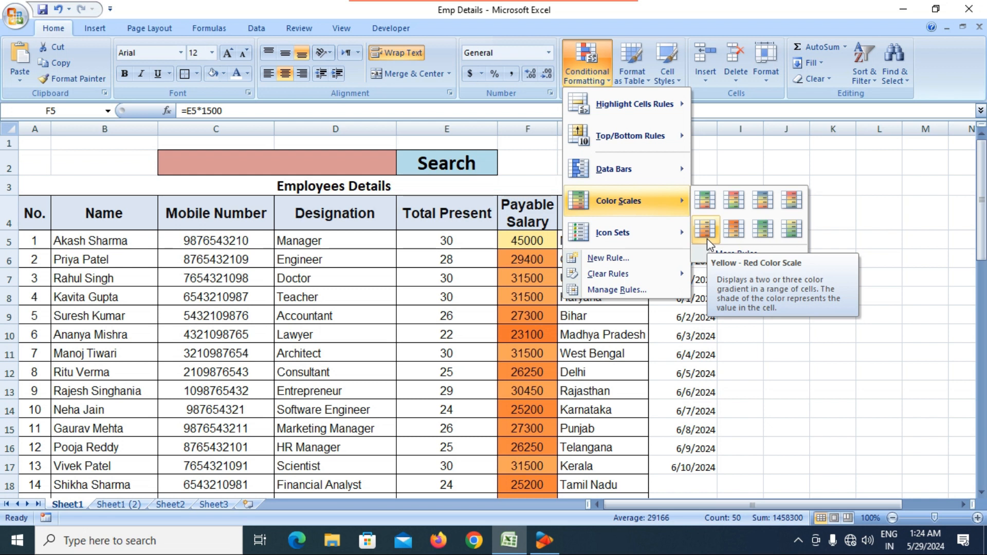
left_click(707, 201)
- Examine the color scale shading against the high, middle and low amounts throughout the Payable Salary column
left_click(518, 298)
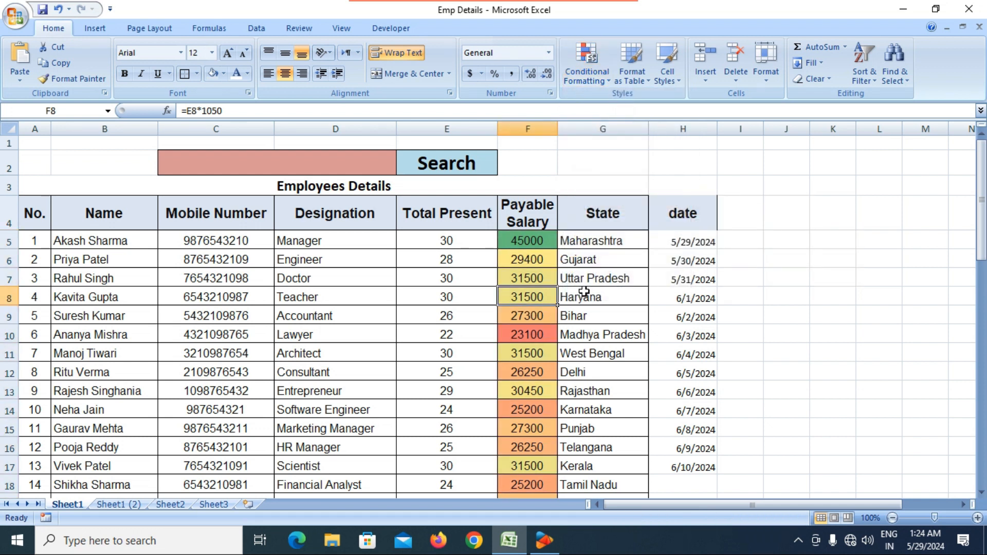
left_click(537, 241)
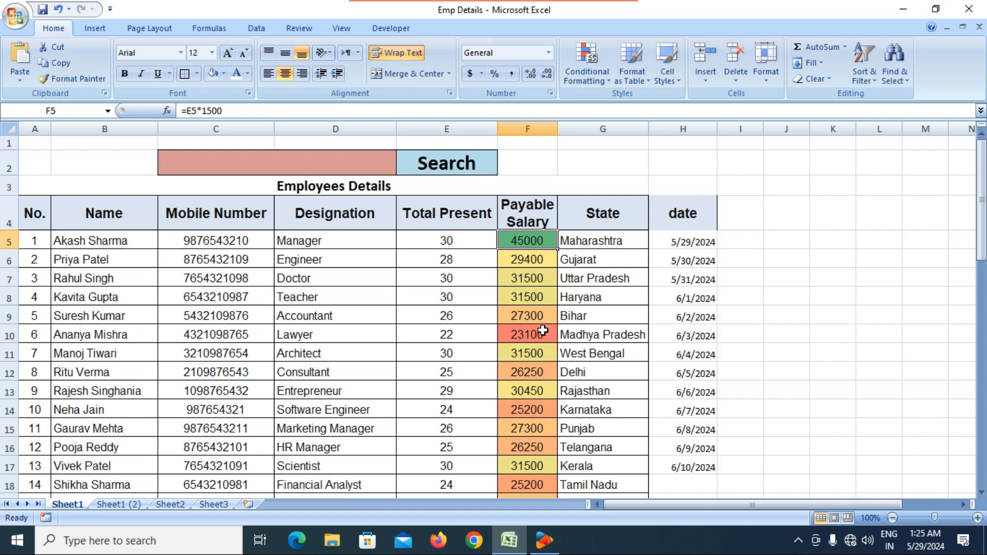
scroll(543, 331, "down", 1)
scroll(543, 328, "down", 8)
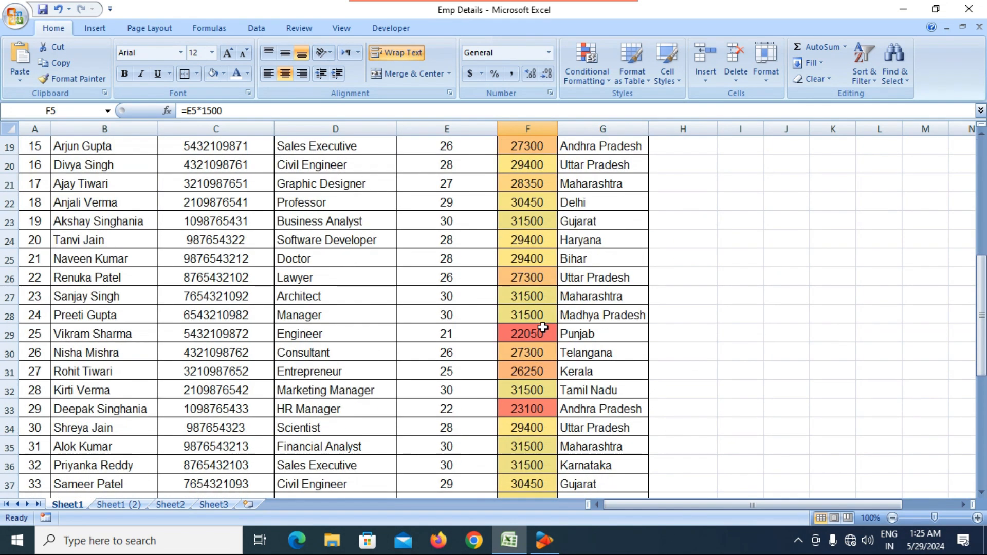
scroll(543, 328, "down", 4)
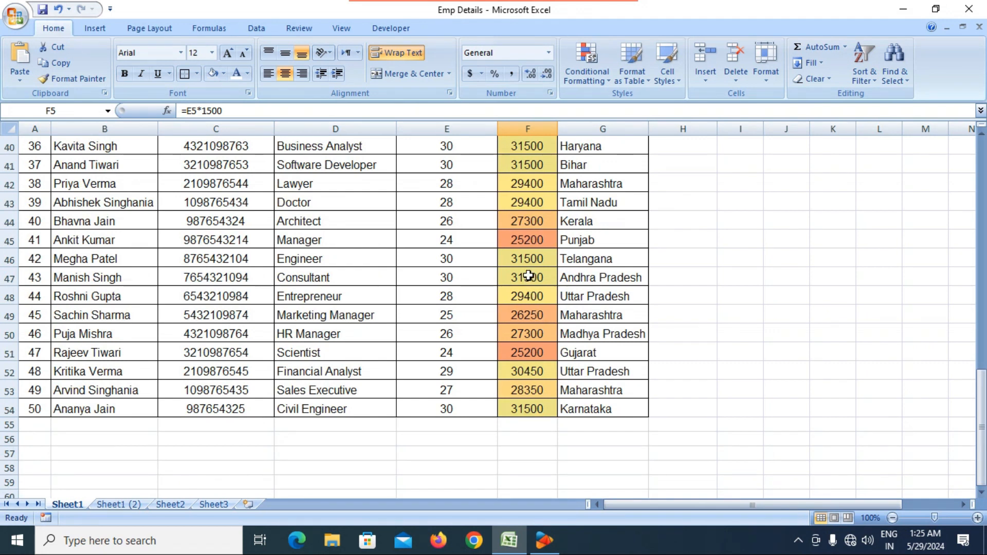
scroll(528, 276, "down", 1)
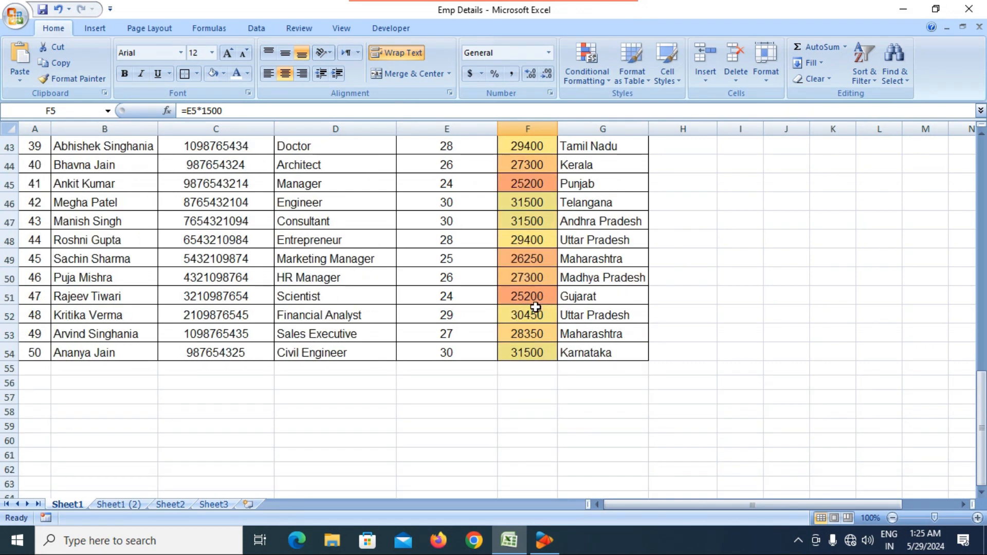
scroll(534, 312, "up", 9)
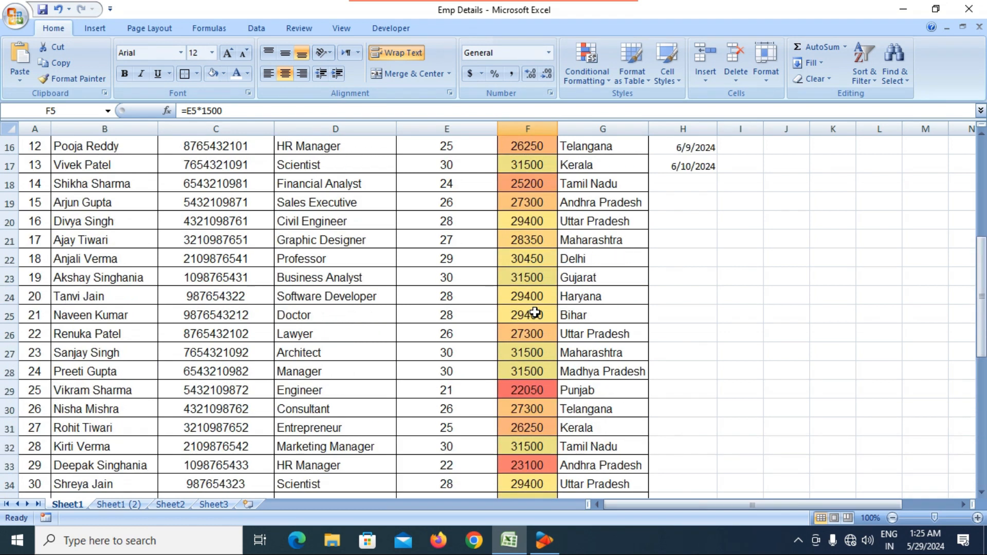
scroll(534, 312, "up", 3)
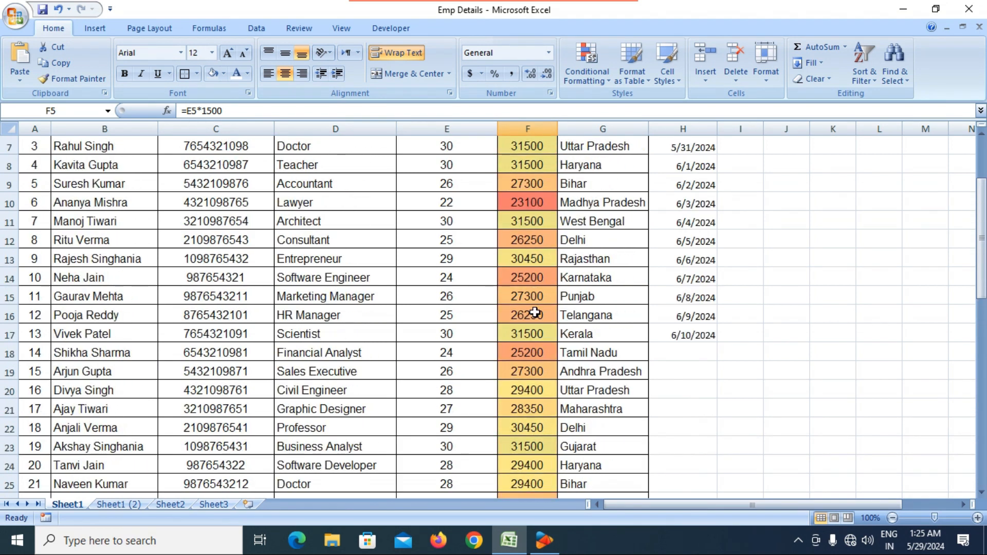
- Set the Total Present value in E29 for employee No. 25 to 30 and check its salary shading
scroll(534, 312, "up", 2)
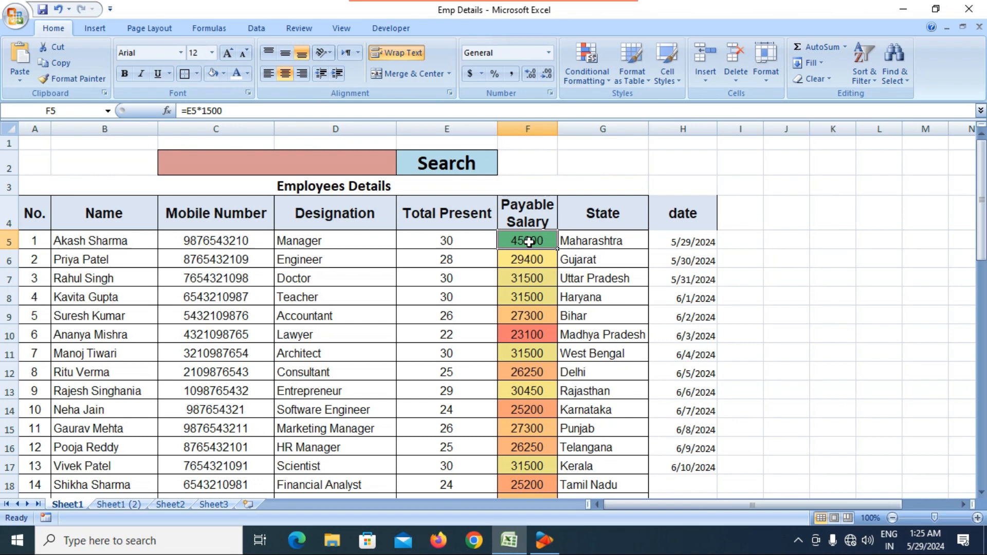
left_click_drag(529, 240, 539, 443)
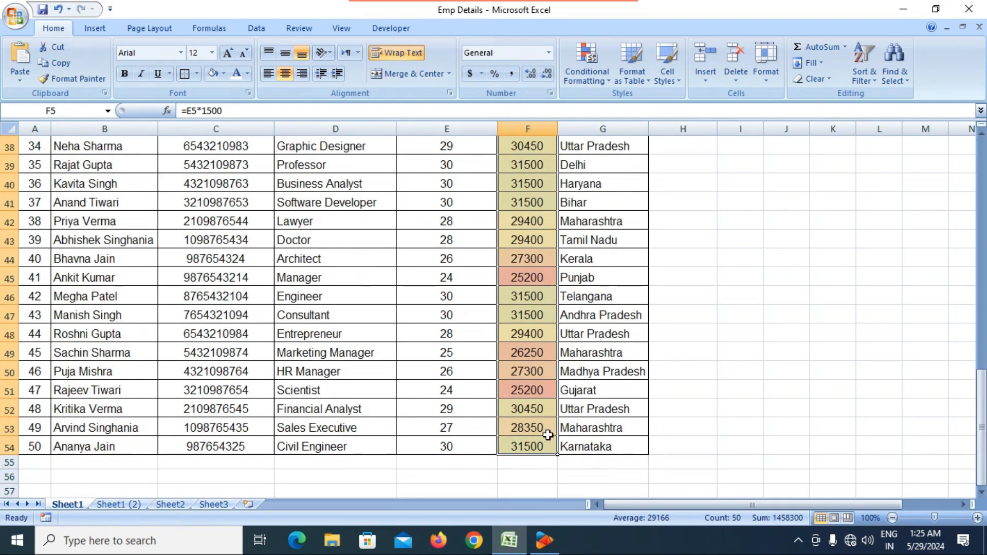
scroll(540, 363, "up", 5)
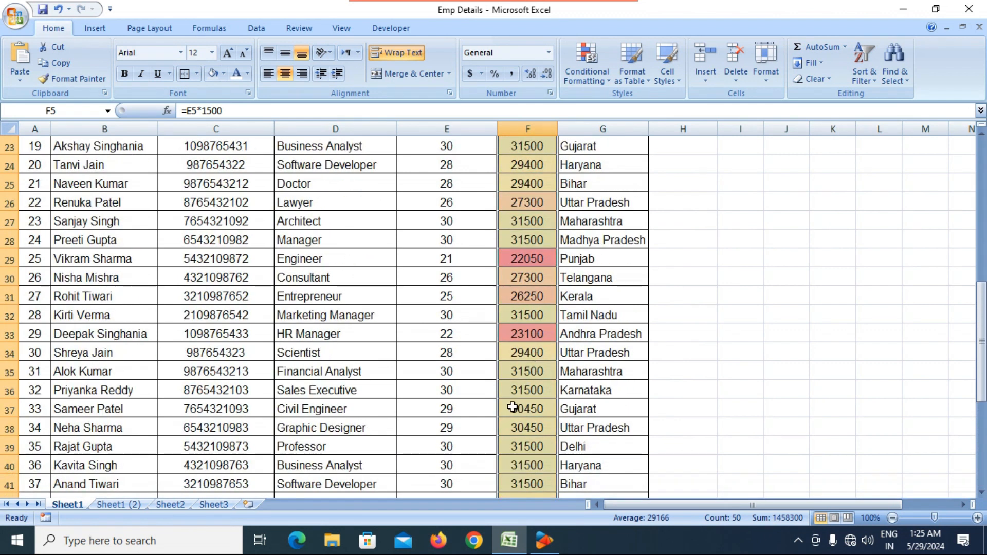
left_click(530, 420)
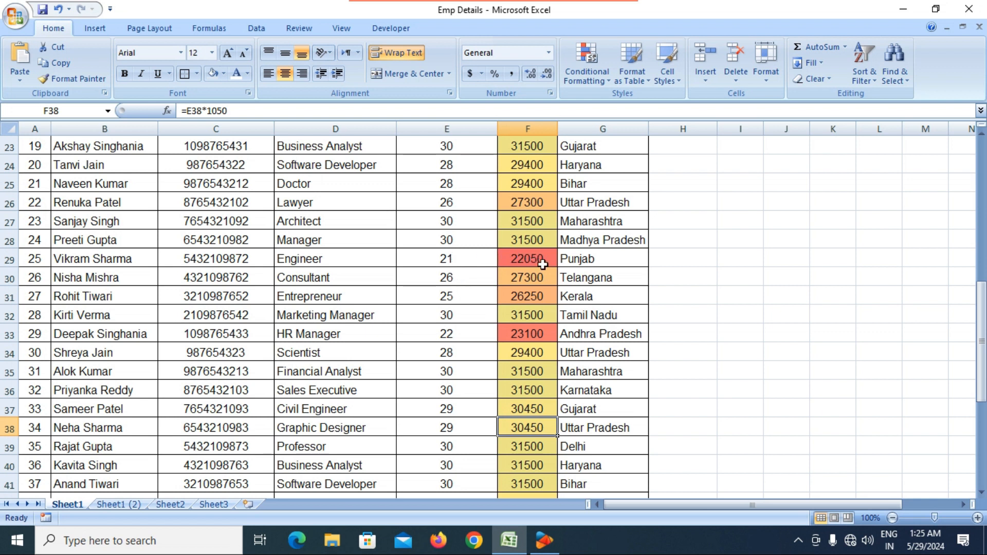
left_click(467, 258)
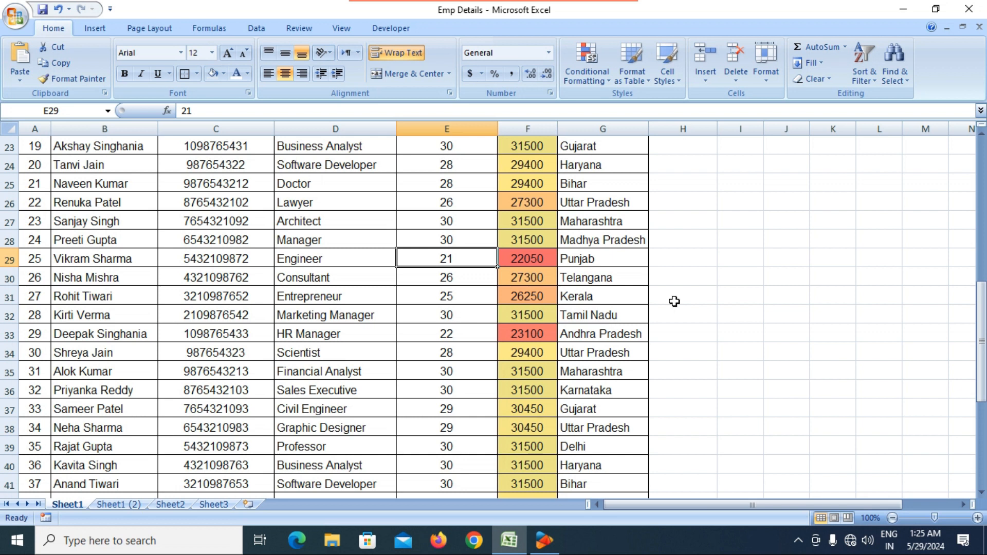
type("30")
key("Return")
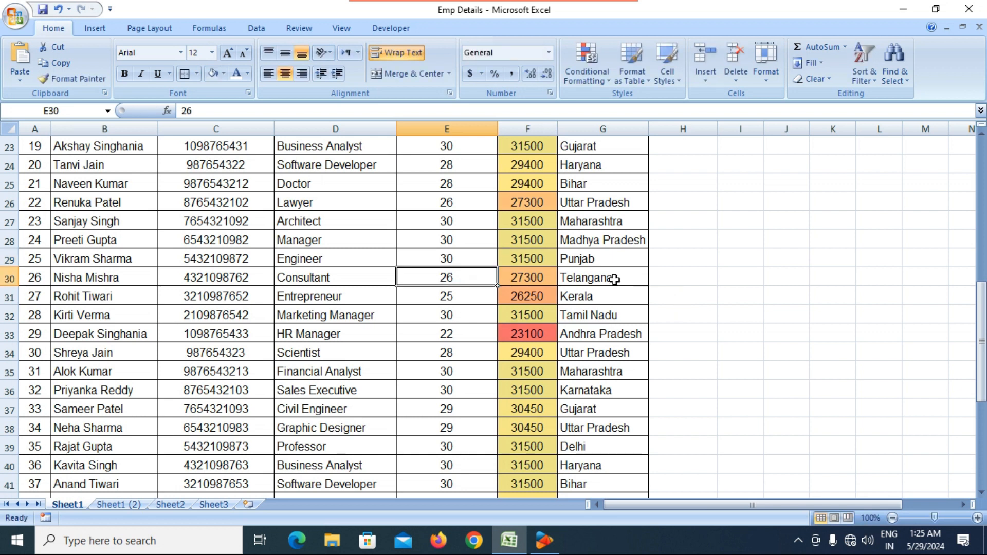
left_click(541, 259)
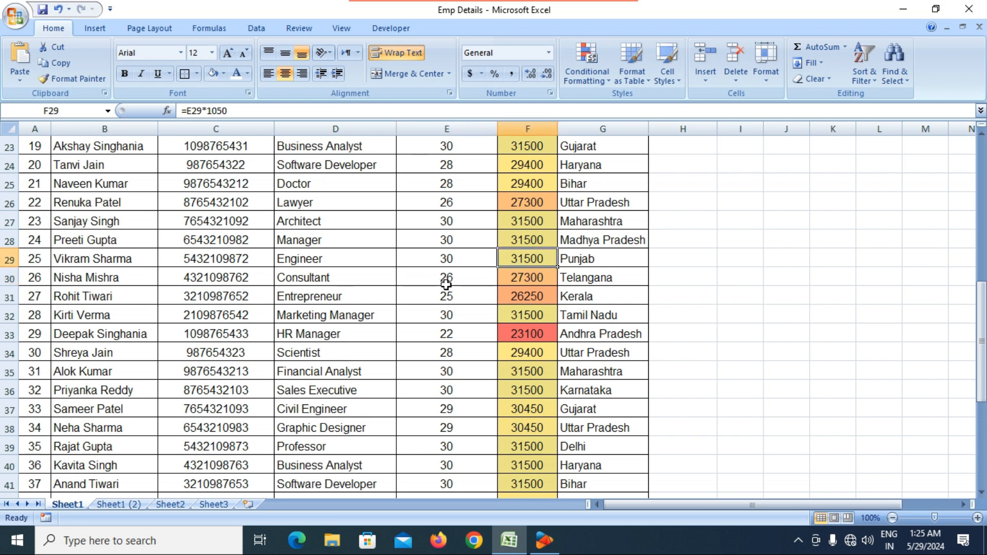
- Clear the color scale rule from the Payable Salary values F5:F54
scroll(532, 291, "up", 7)
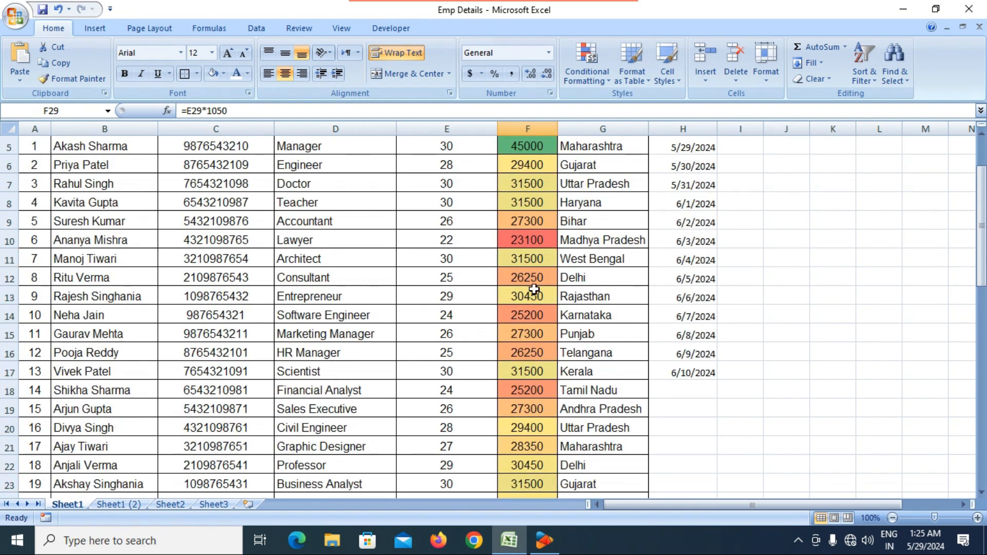
left_click_drag(538, 238, 518, 462)
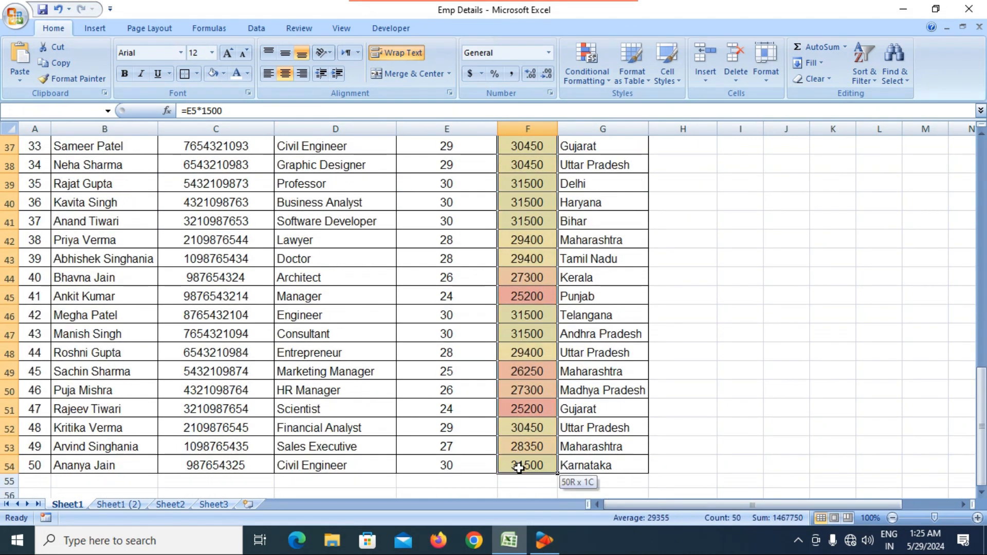
left_click(586, 66)
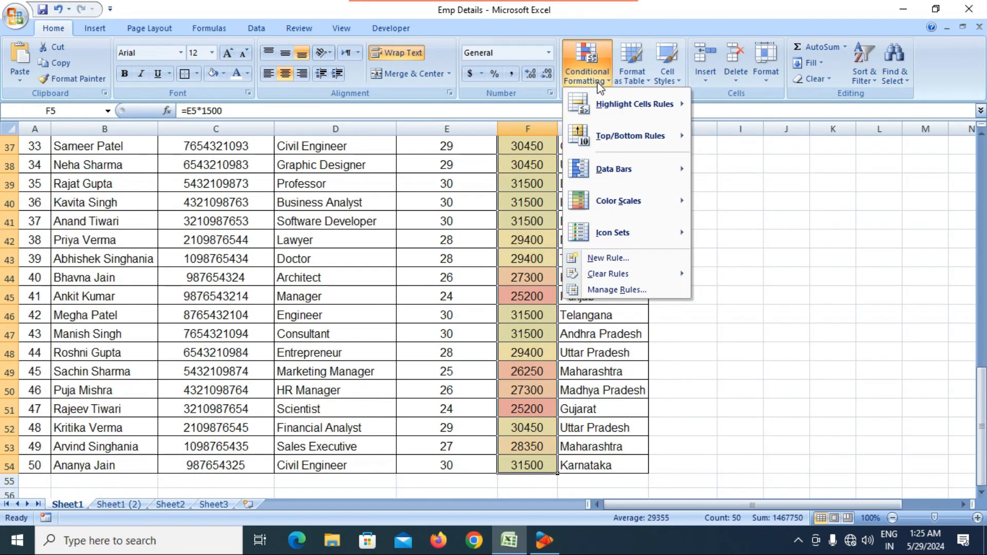
mouse_move(623, 209)
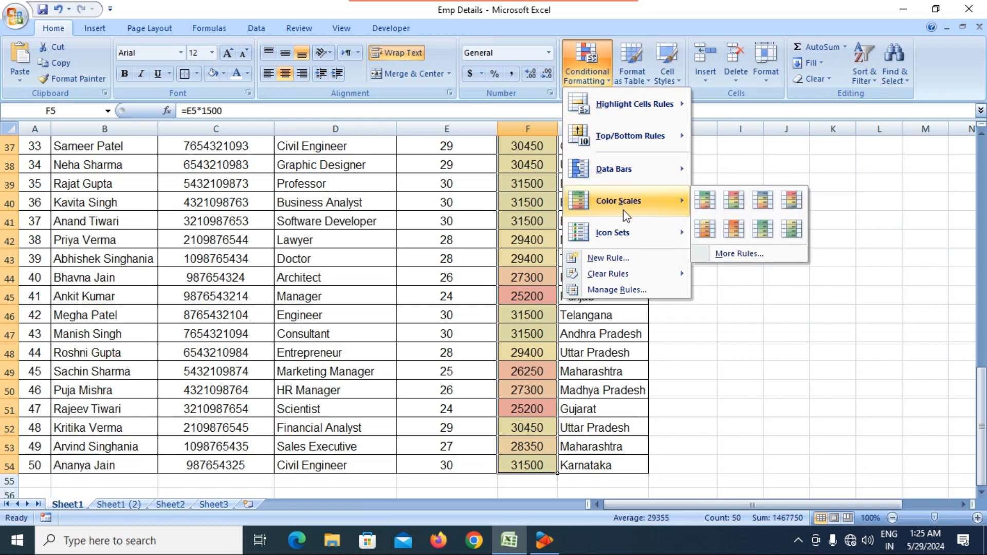
mouse_move(637, 268)
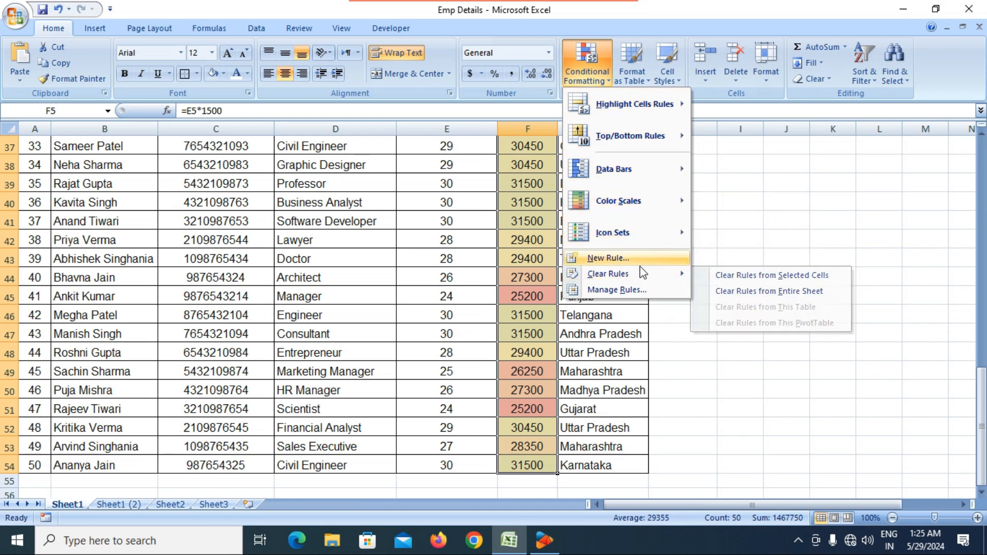
left_click(750, 278)
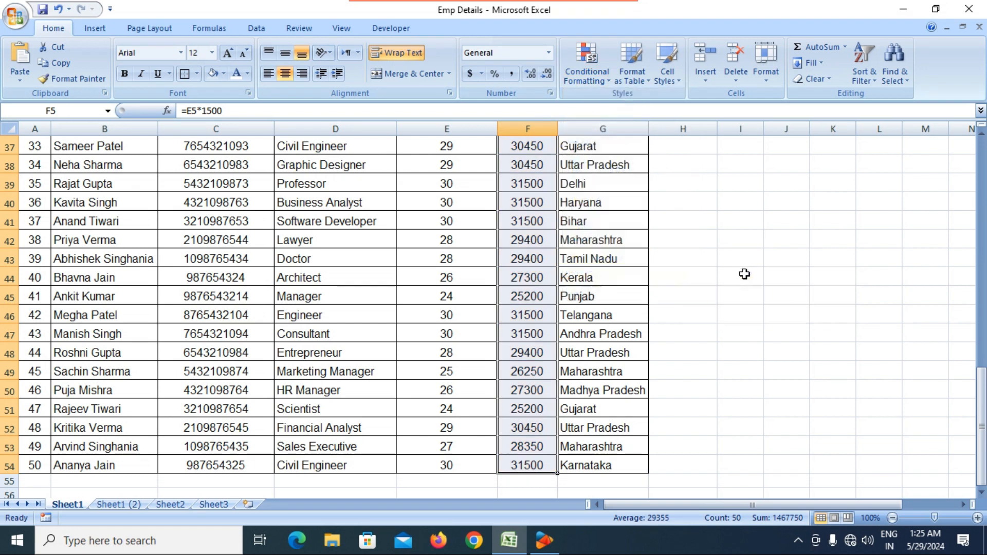
- Apply the three colored arrows icon set to the Payable Salary values F5:F54
left_click(601, 81)
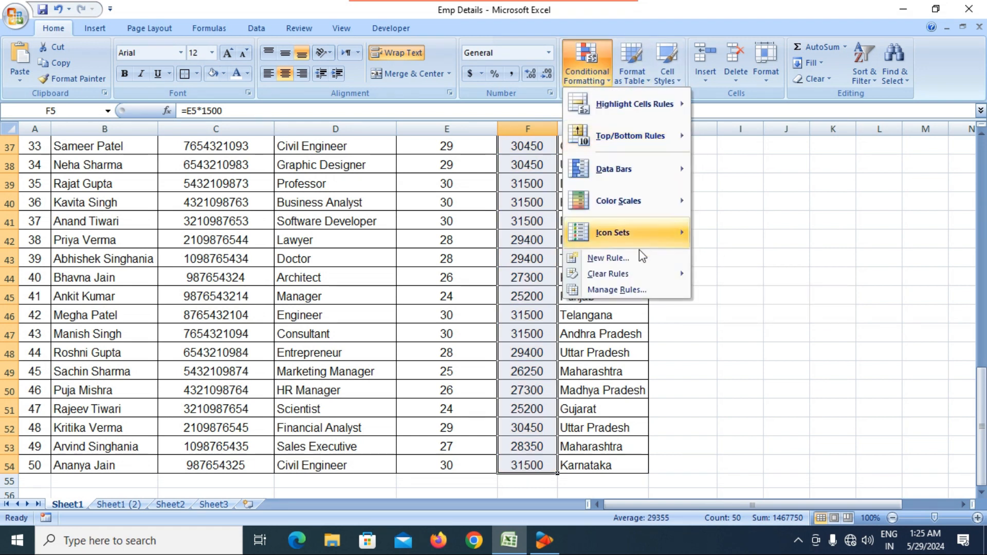
mouse_move(628, 236)
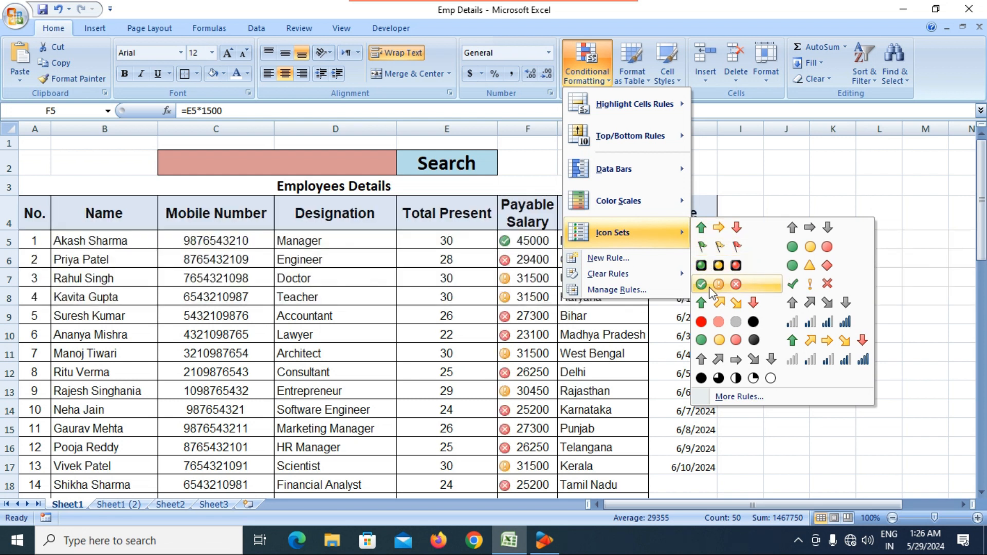
left_click(710, 228)
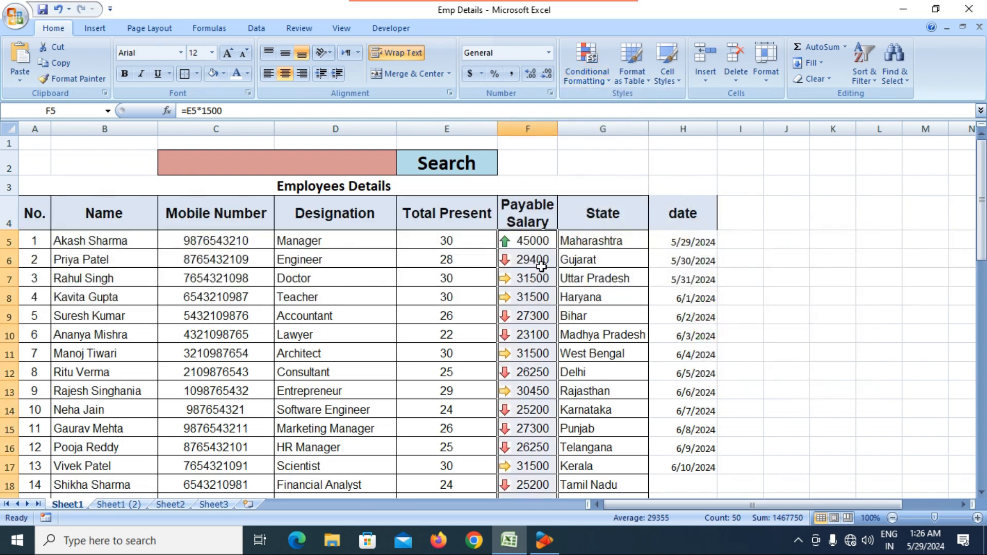
- Review the arrow icons down the Payable Salary column and set Total Present in E51 for employee No. 47 to 28
left_click(523, 242)
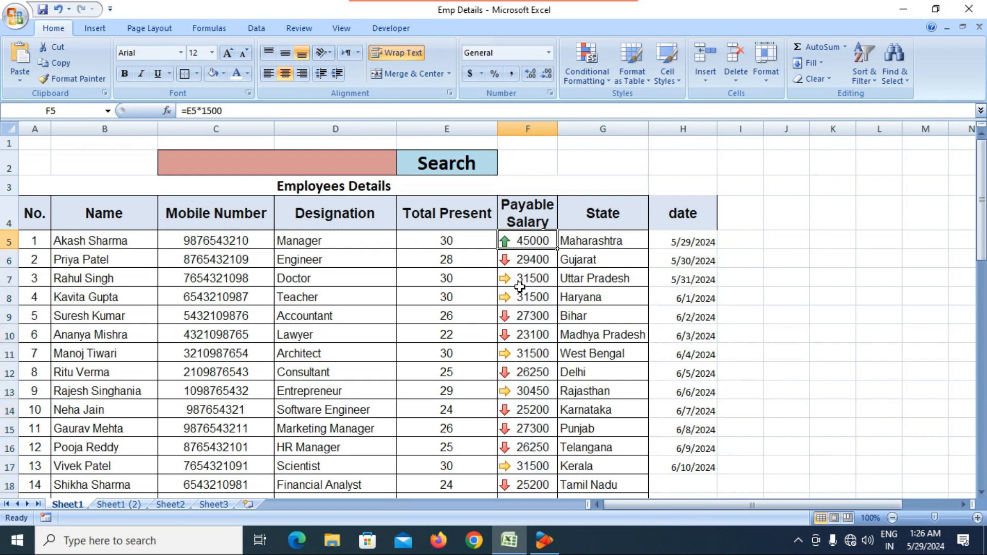
scroll(520, 286, "down", 8)
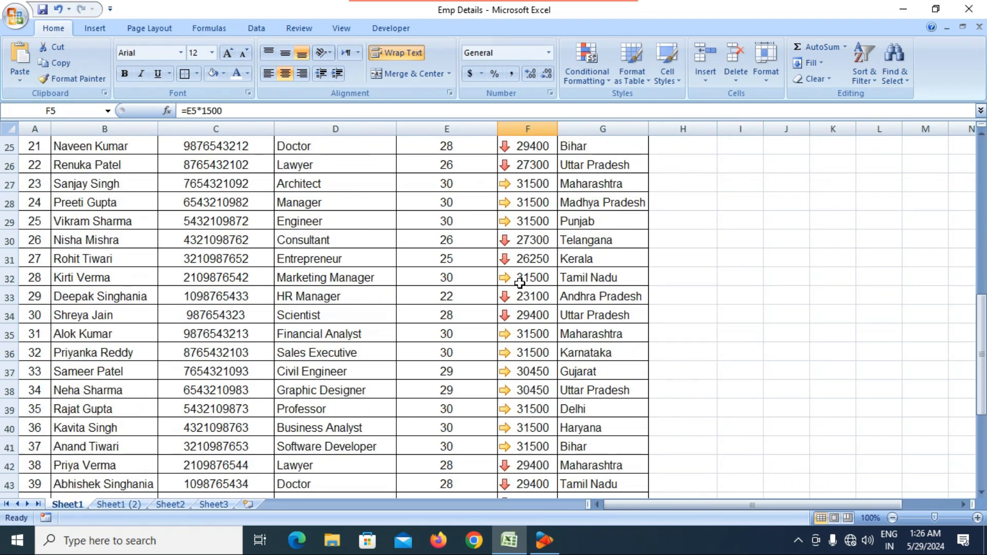
scroll(520, 283, "down", 7)
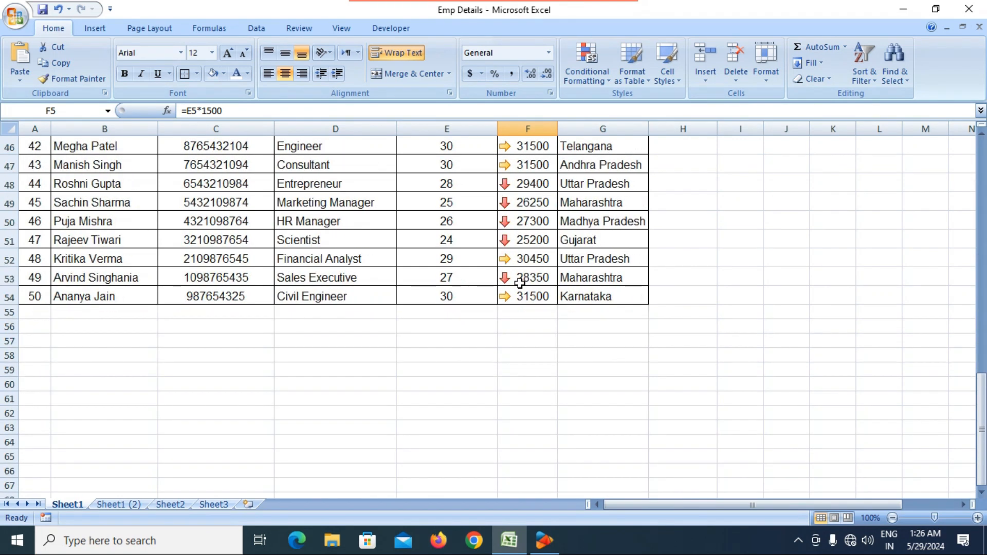
left_click(521, 276)
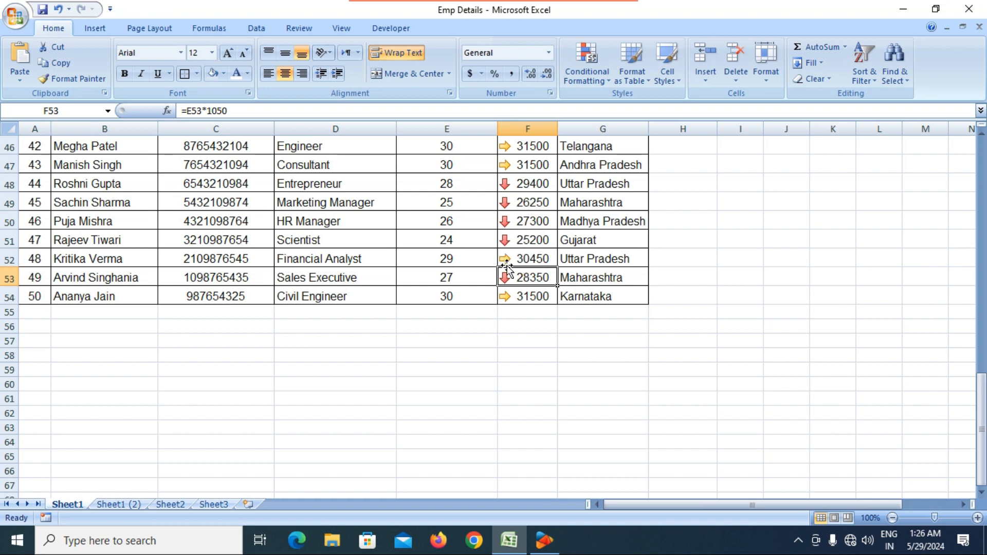
scroll(501, 257, "up", 1)
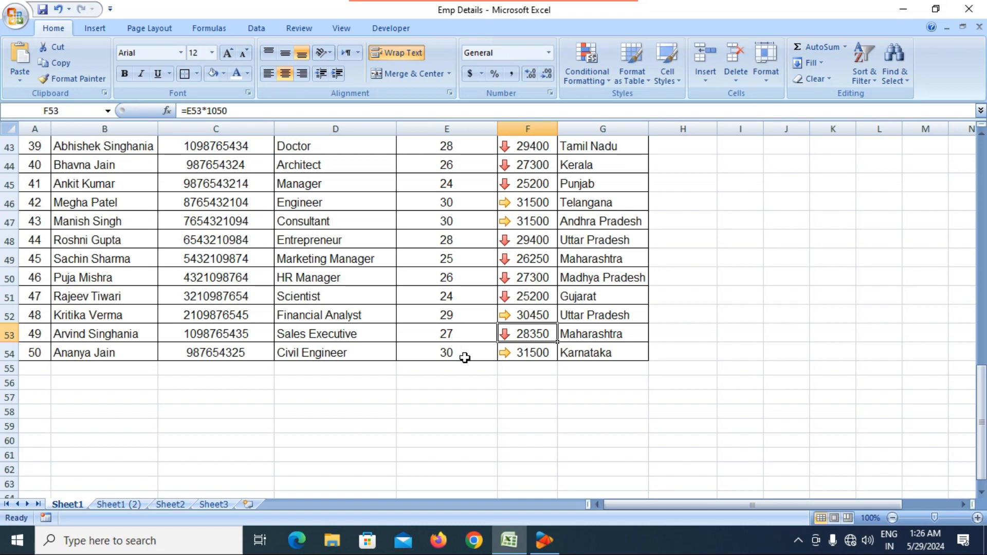
left_click(460, 295)
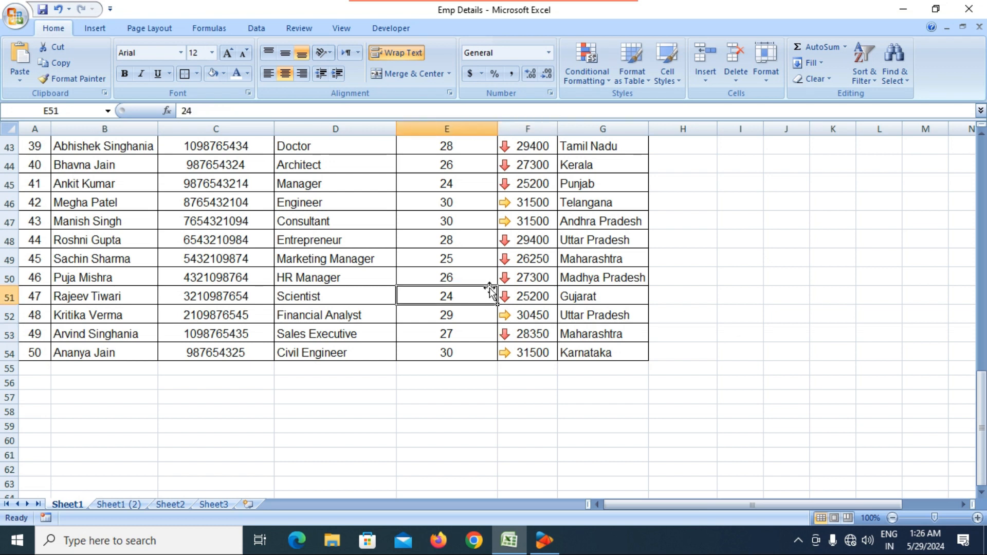
type("28")
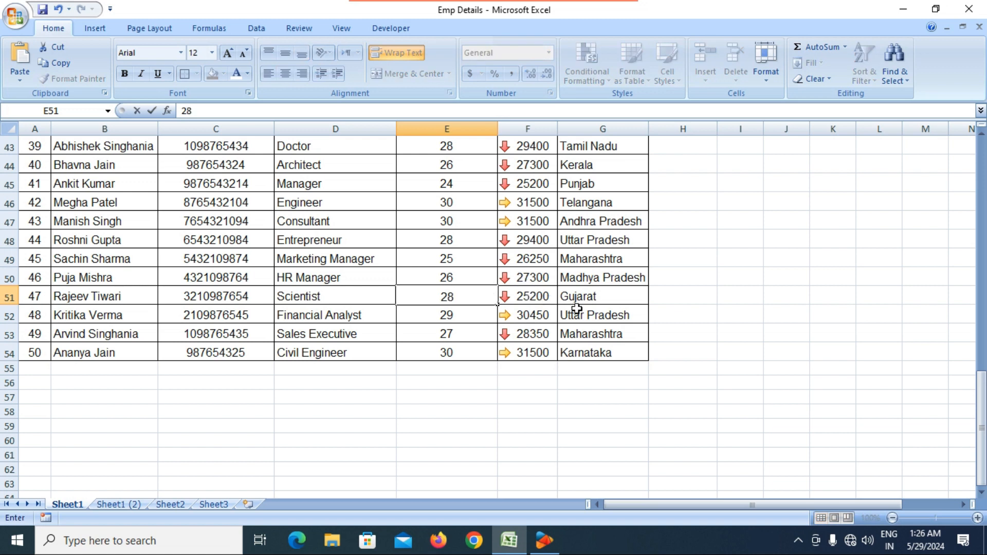
left_click(546, 300)
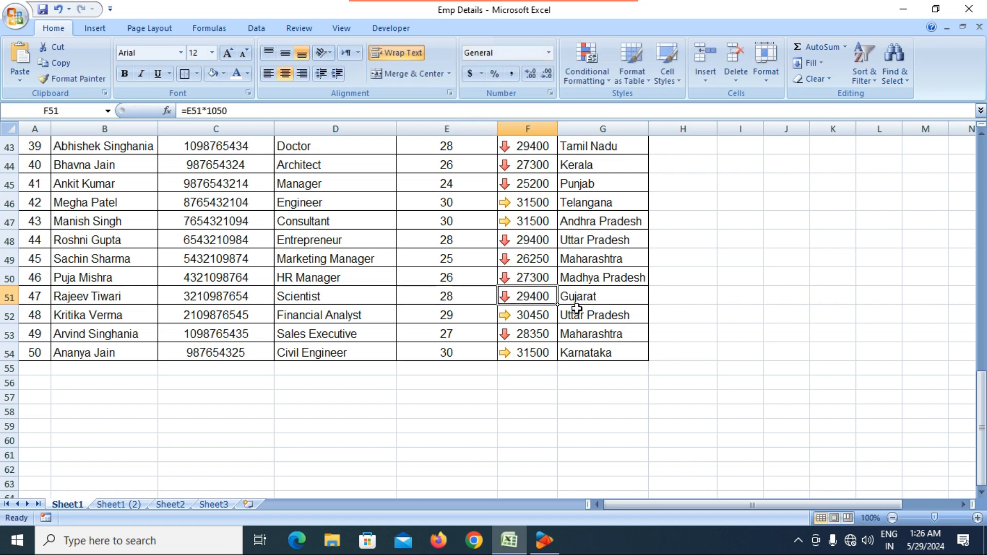
- Set the Total Present value in E51 for employee No. 47 to 30
left_click(468, 298)
type("30")
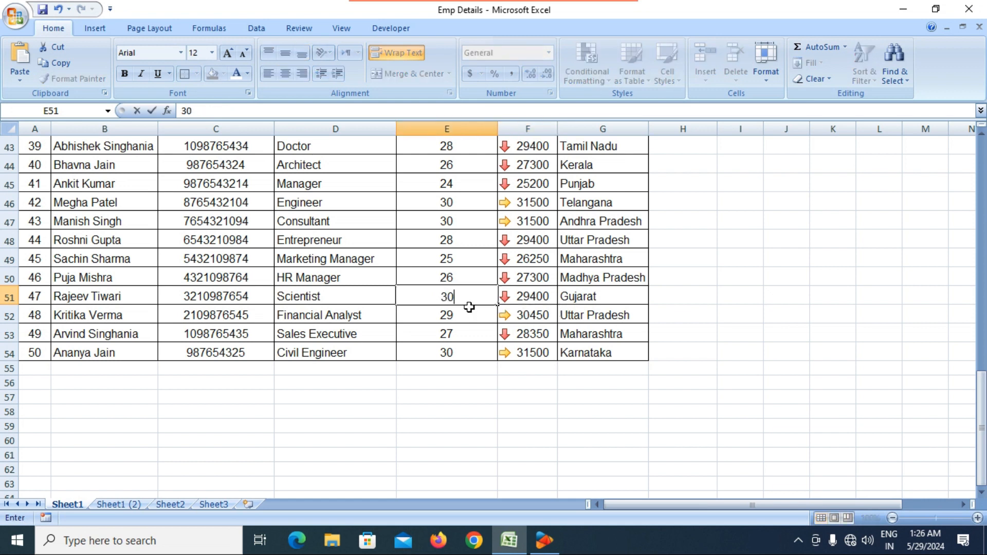
key("Tab")
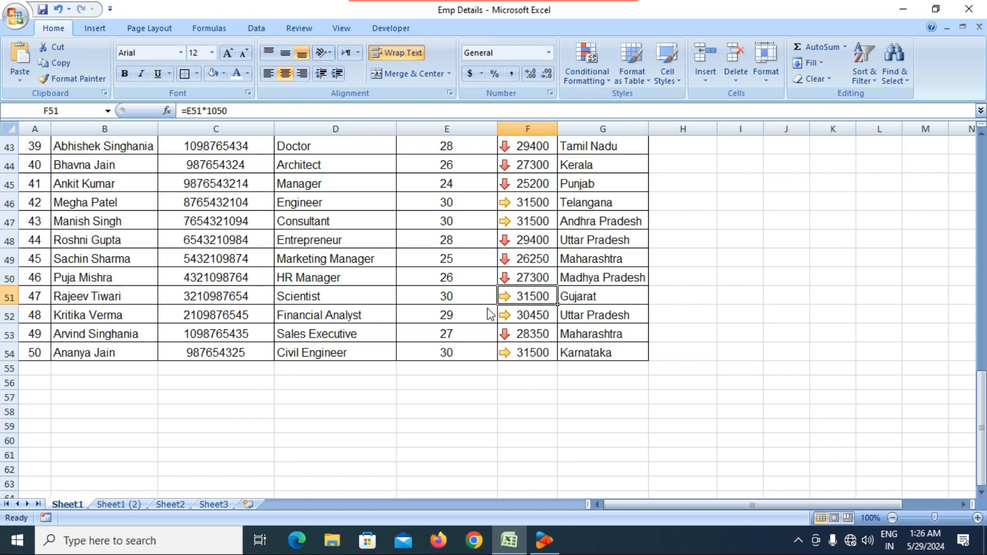
- Select the Payable Salary values F5:F54 and clear the icon set rule from them
scroll(488, 308, "up", 14)
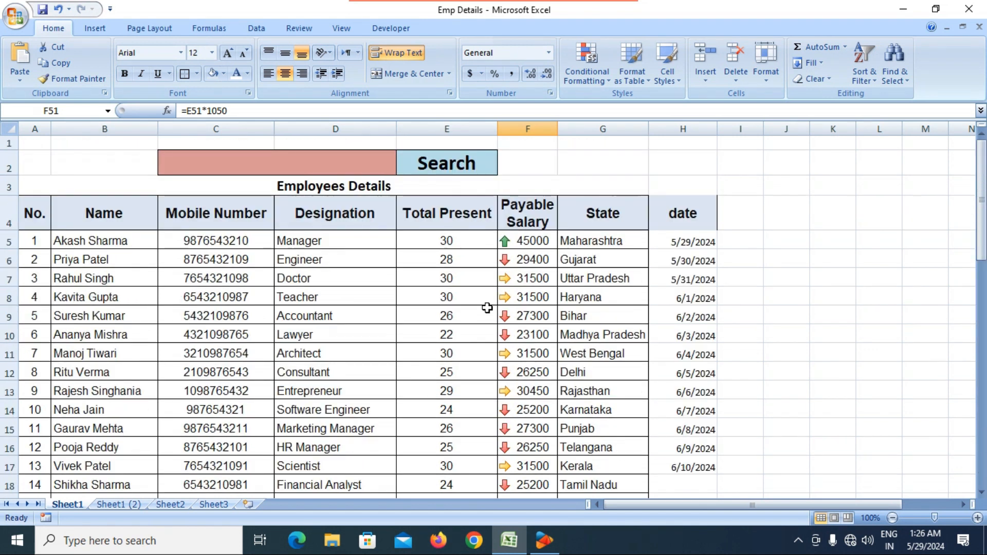
left_click_drag(525, 240, 529, 468)
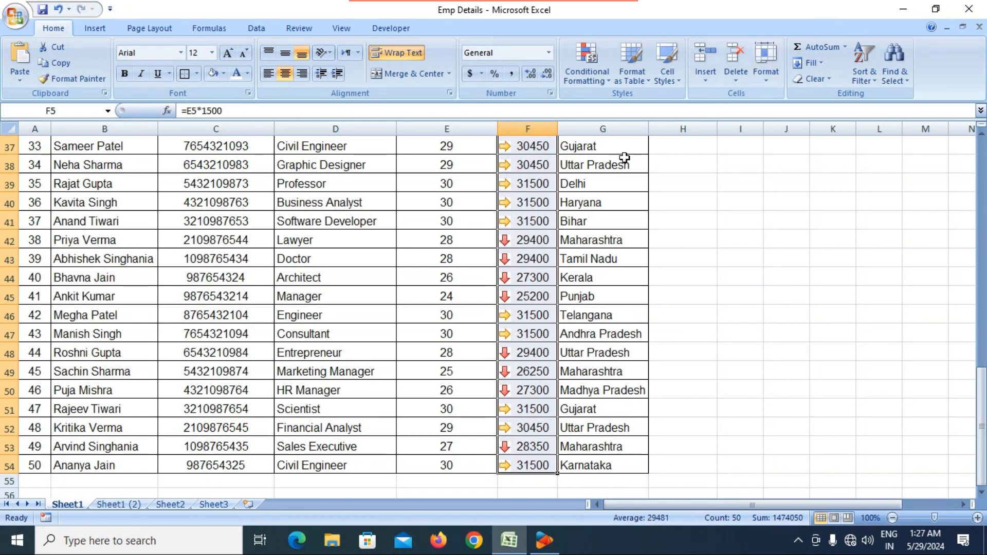
left_click(598, 80)
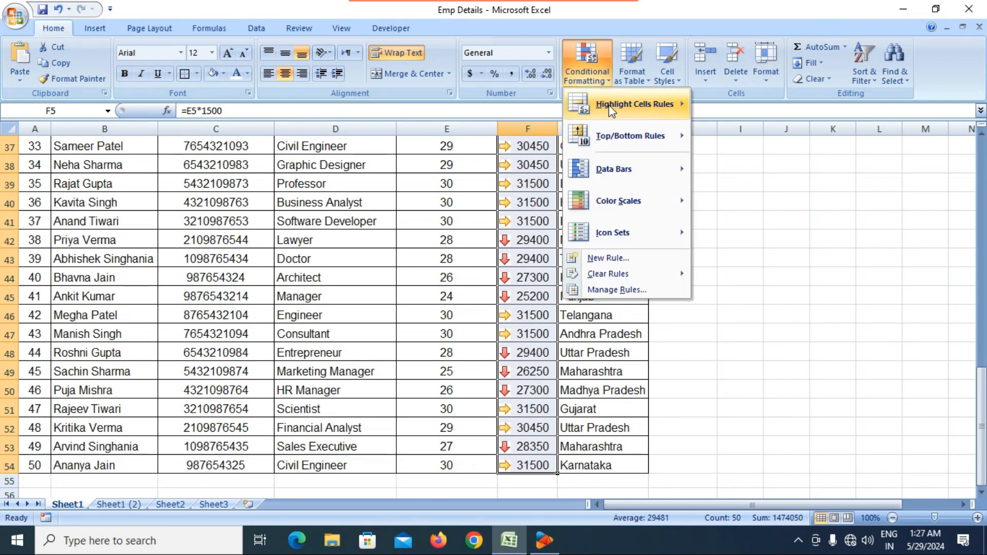
mouse_move(609, 104)
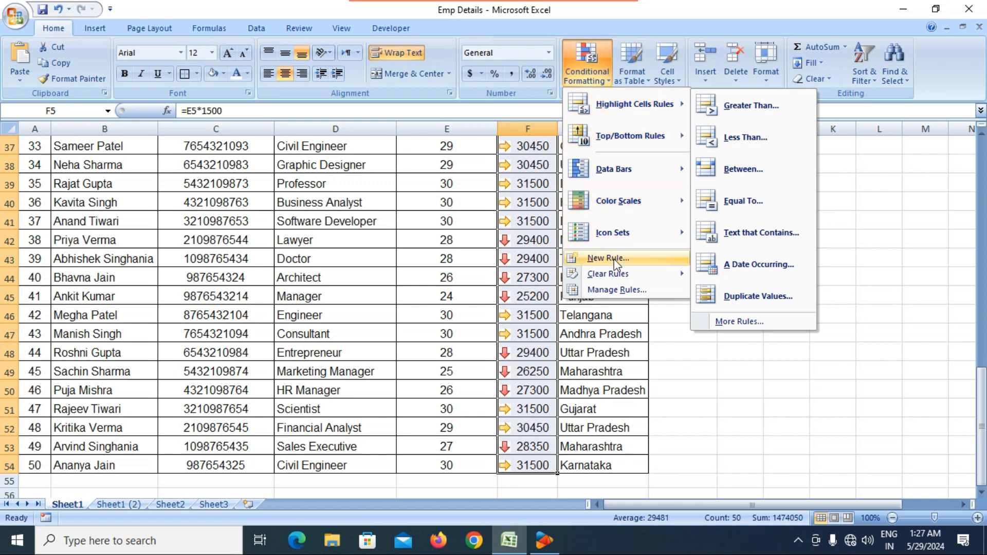
mouse_move(618, 278)
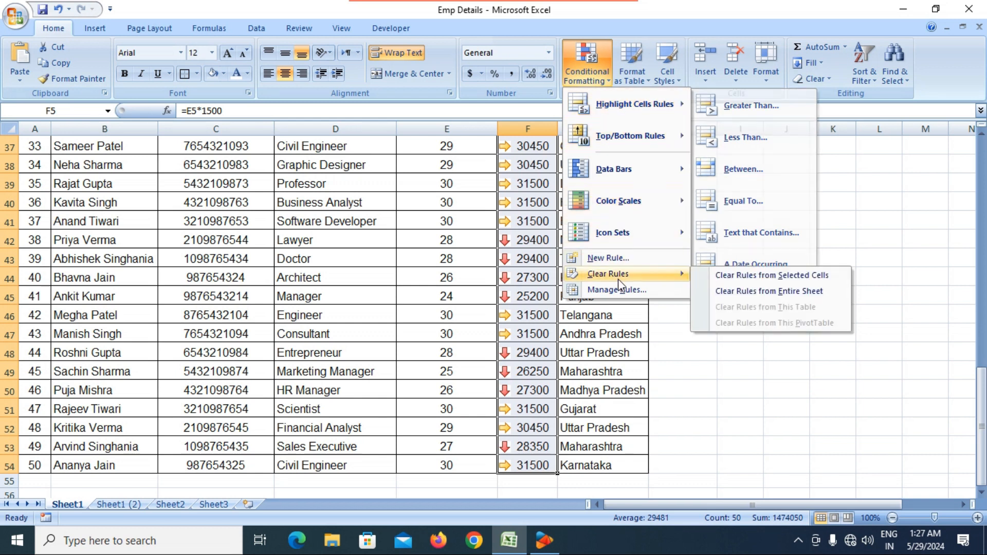
left_click(758, 277)
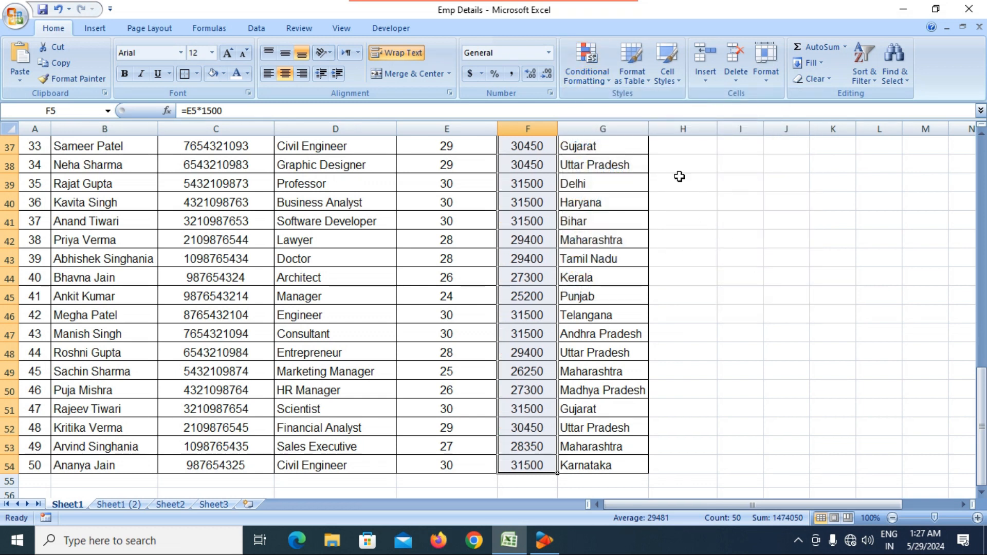
left_click(598, 82)
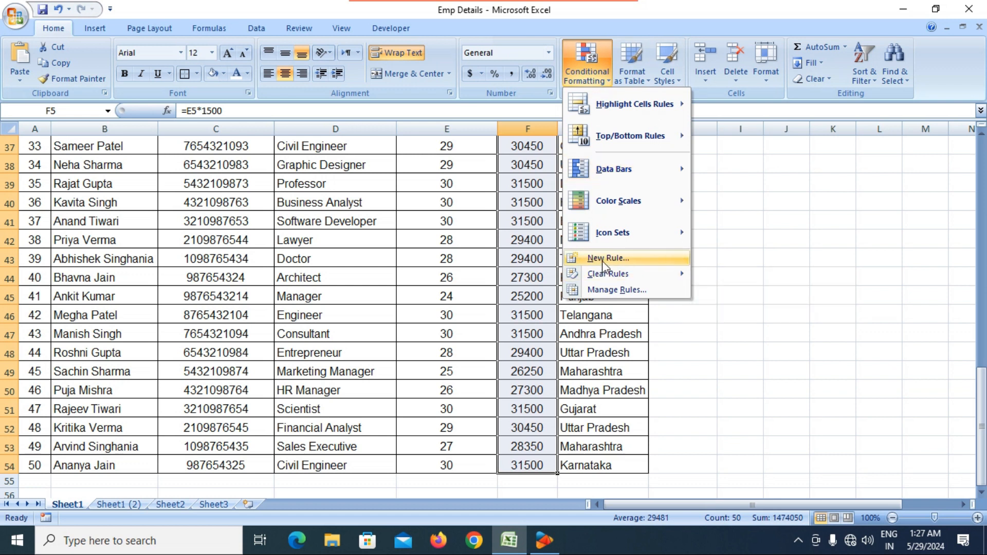
left_click(322, 243)
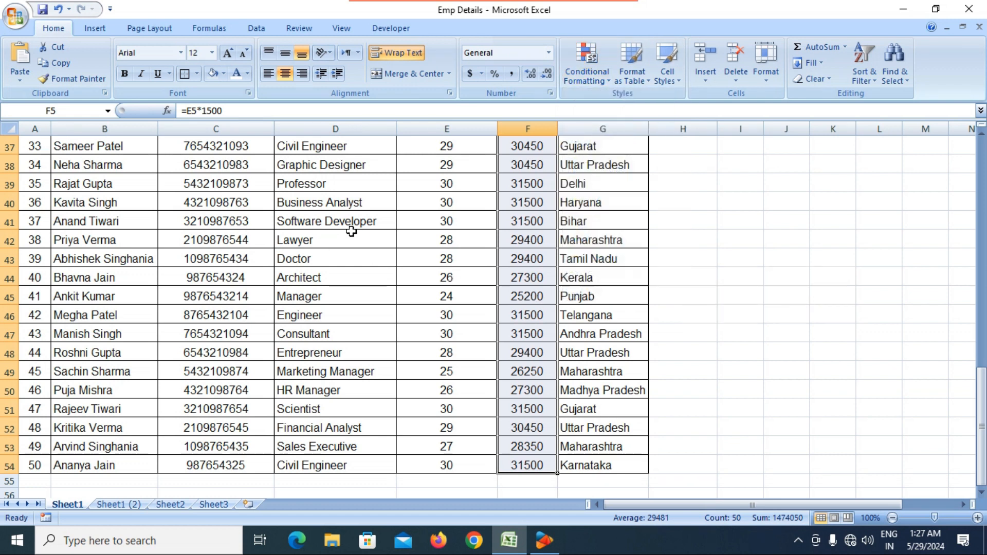
scroll(348, 229, "up", 12)
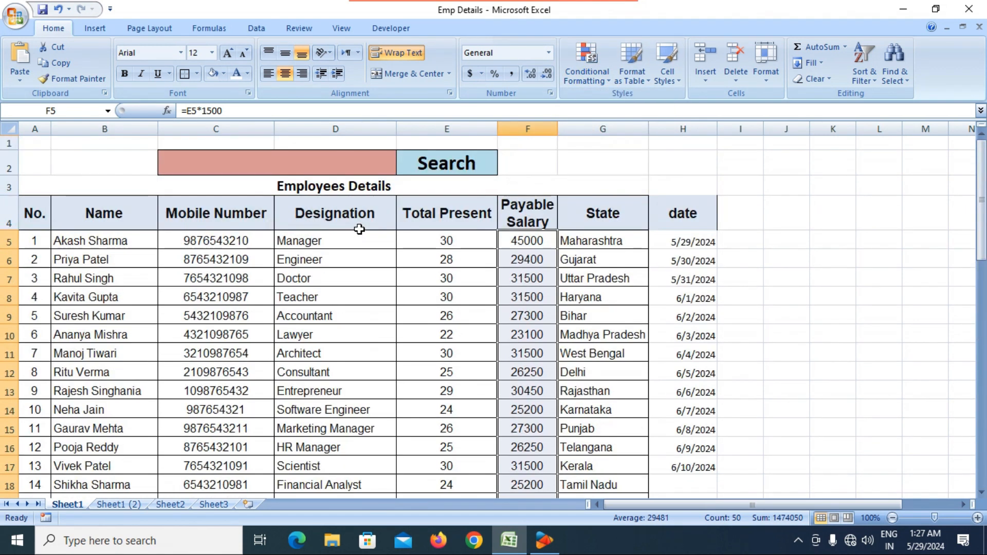
- Review the conditional formatting categories, including Highlight Cells Rules, Top/Bottom Rules, Data Bars and Icon Sets
left_click(340, 276)
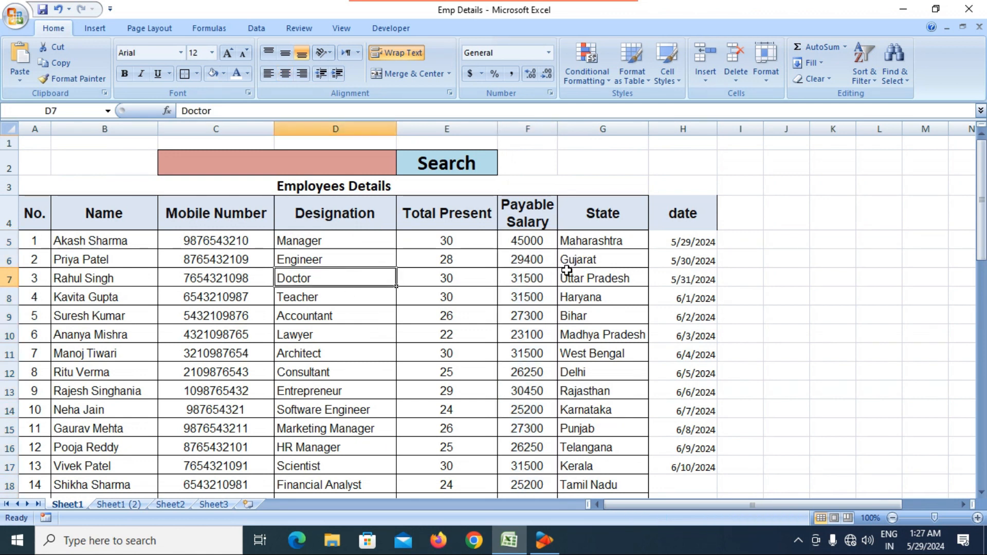
left_click(594, 82)
mouse_move(610, 117)
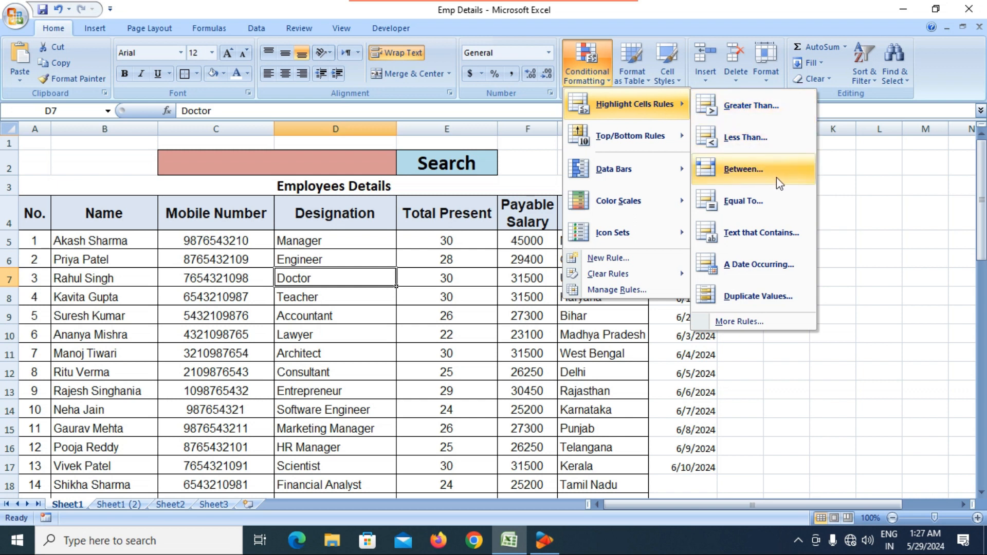
mouse_move(639, 137)
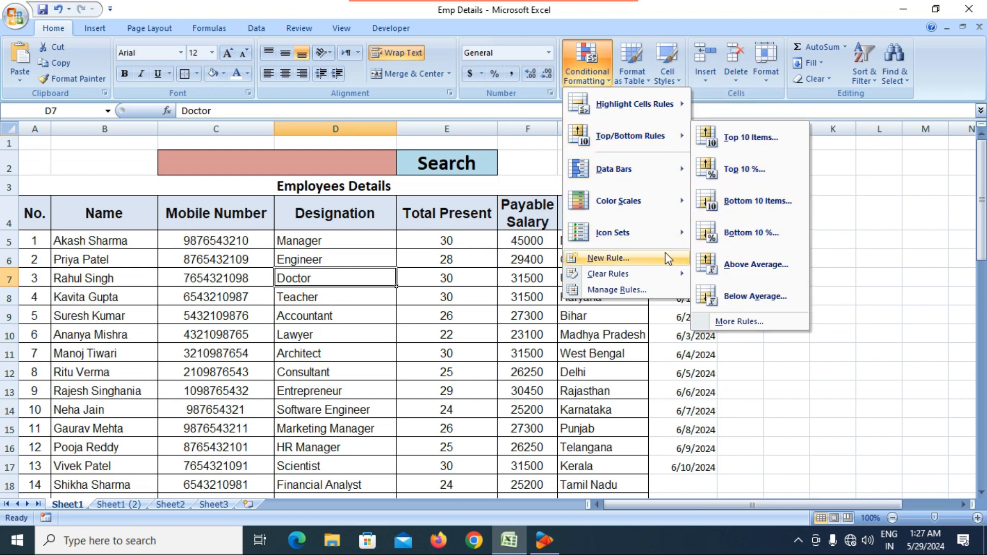
left_click(353, 294)
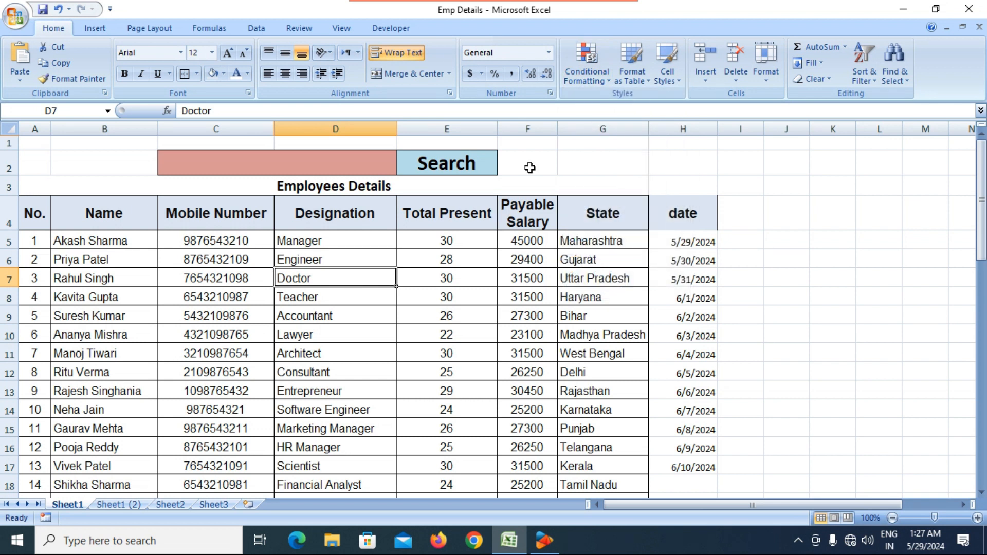
left_click(588, 78)
mouse_move(670, 172)
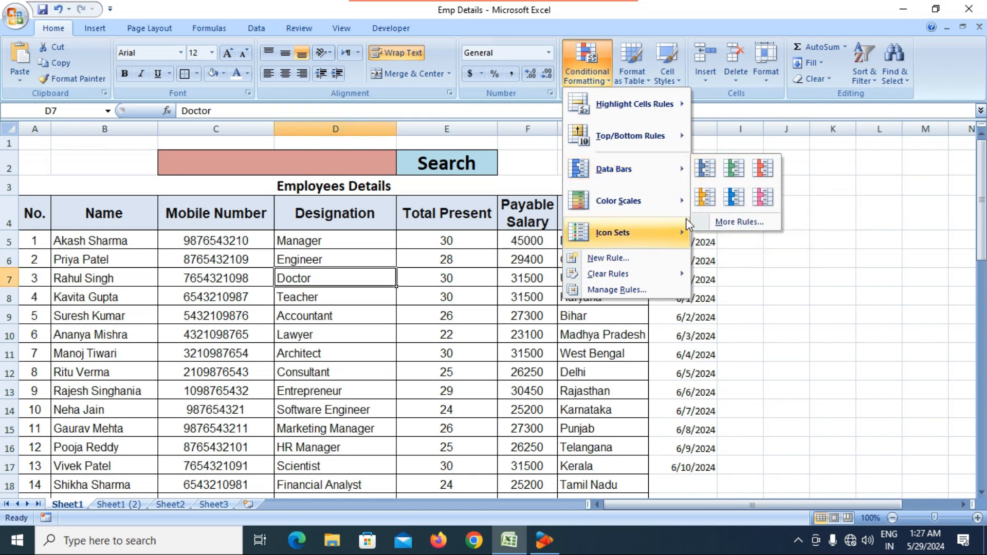
mouse_move(687, 224)
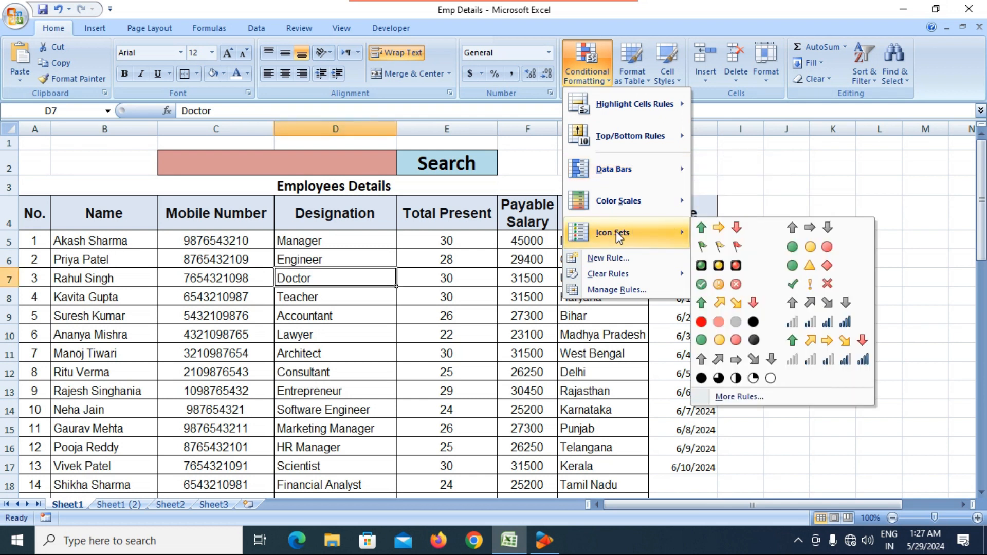
left_click(350, 263)
left_click(349, 257)
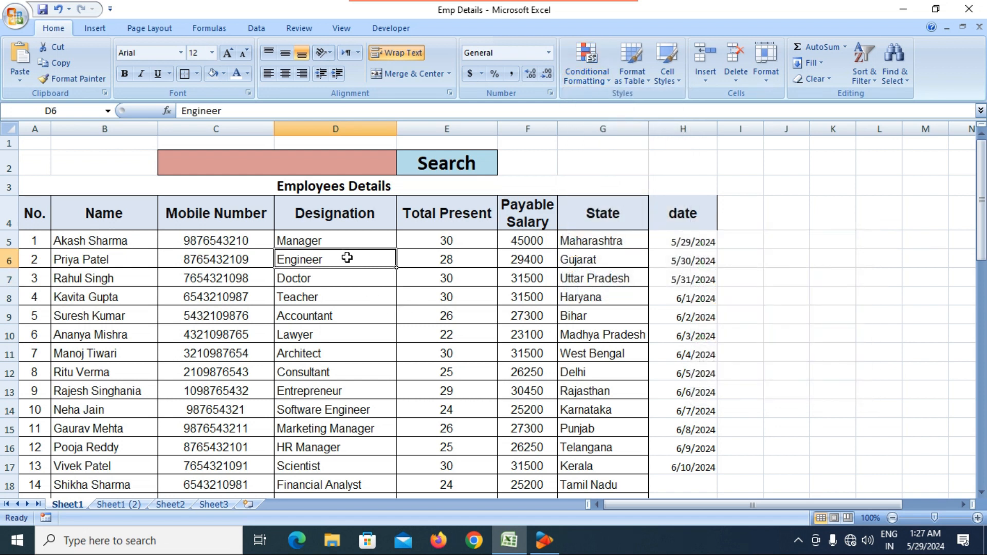
- Search the employee table for "doctor" using cell C2 and check the highlighted matches in the Designation column
left_click(295, 163)
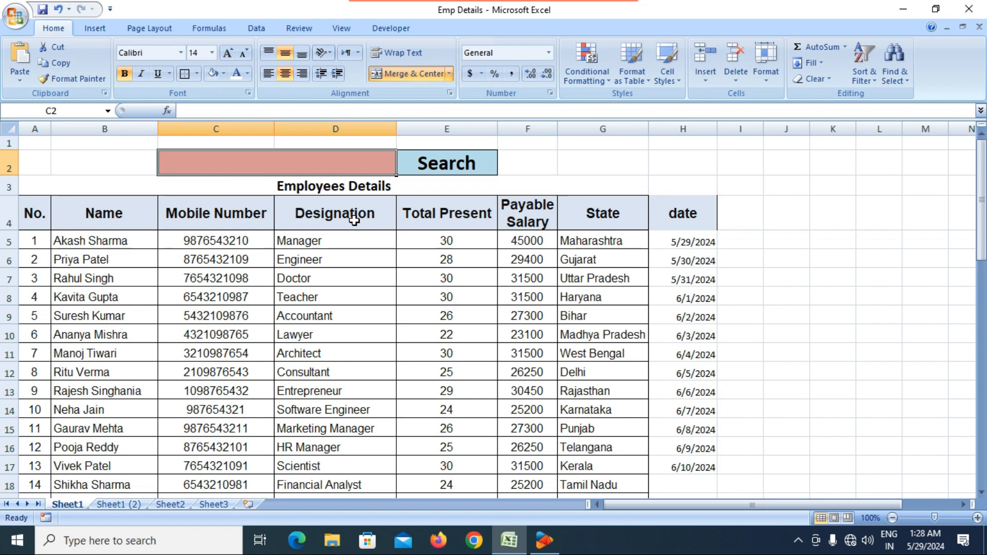
type("d")
key("Escape")
type("do")
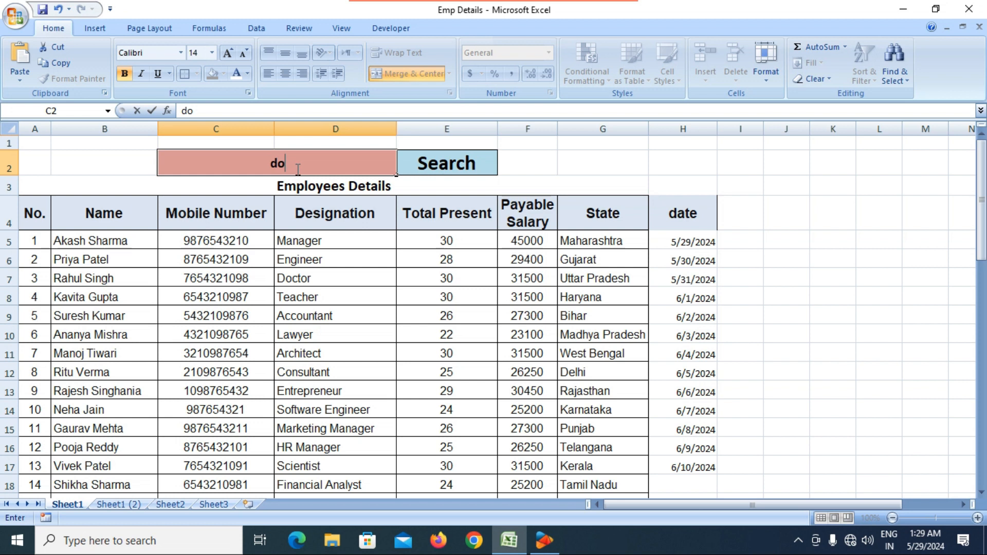
type("ctor")
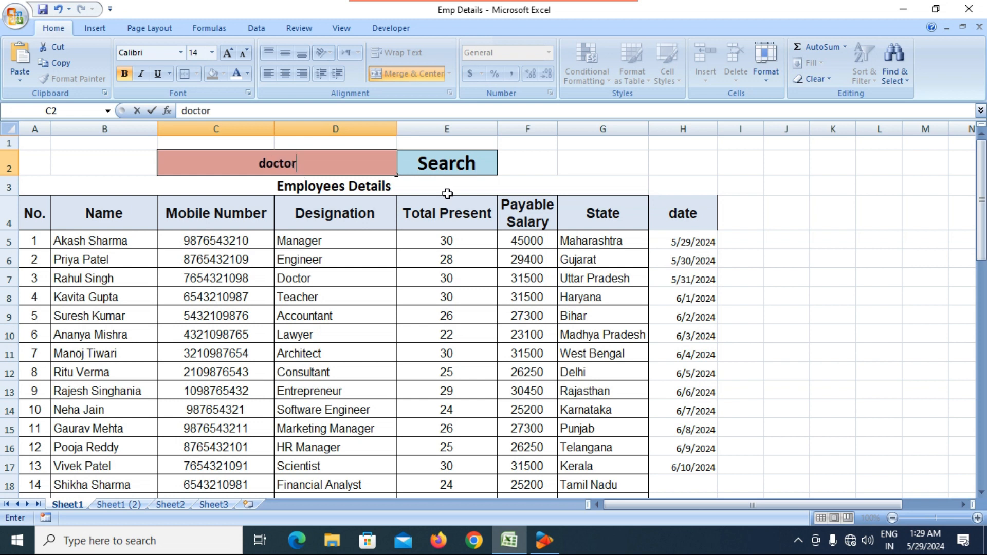
left_click(447, 164)
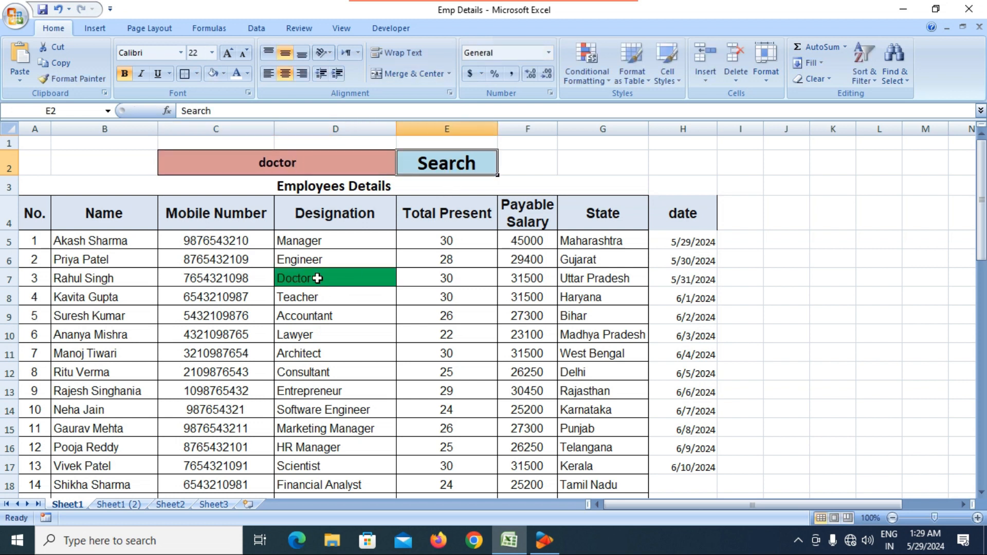
scroll(318, 277, "down", 6)
scroll(313, 276, "down", 8)
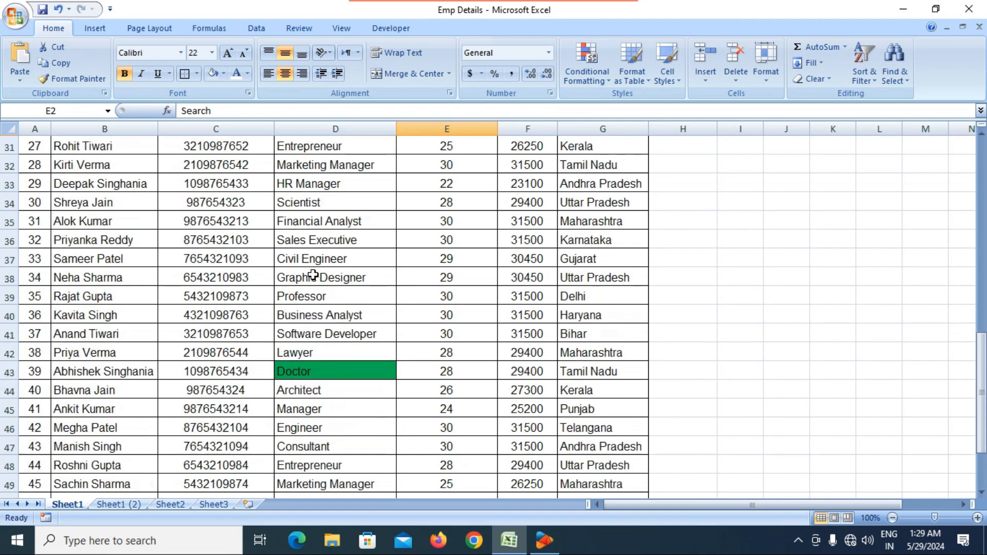
scroll(313, 278, "up", 14)
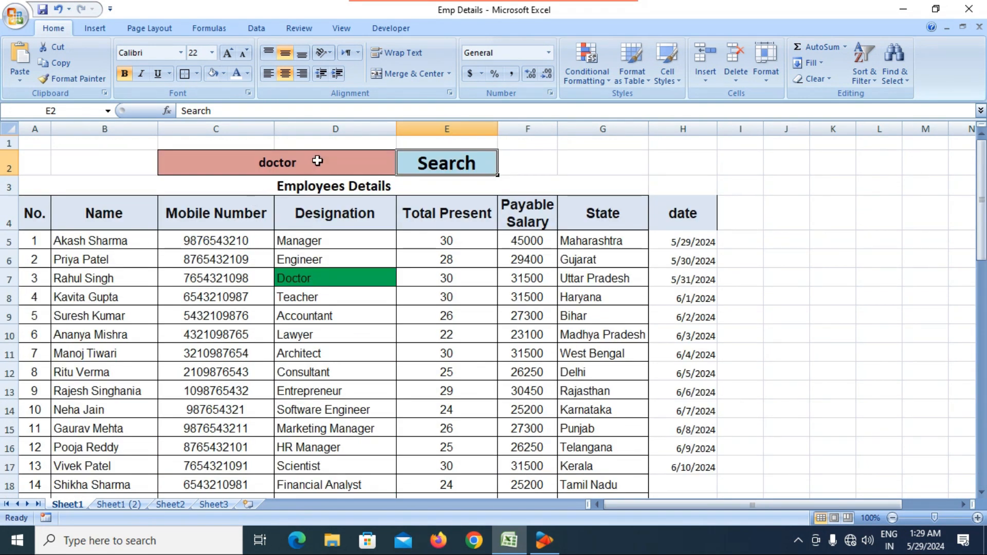
- Search the table for 31500 using cell C2 and check the highlighted matches down the Payable Salary column
left_click(307, 166)
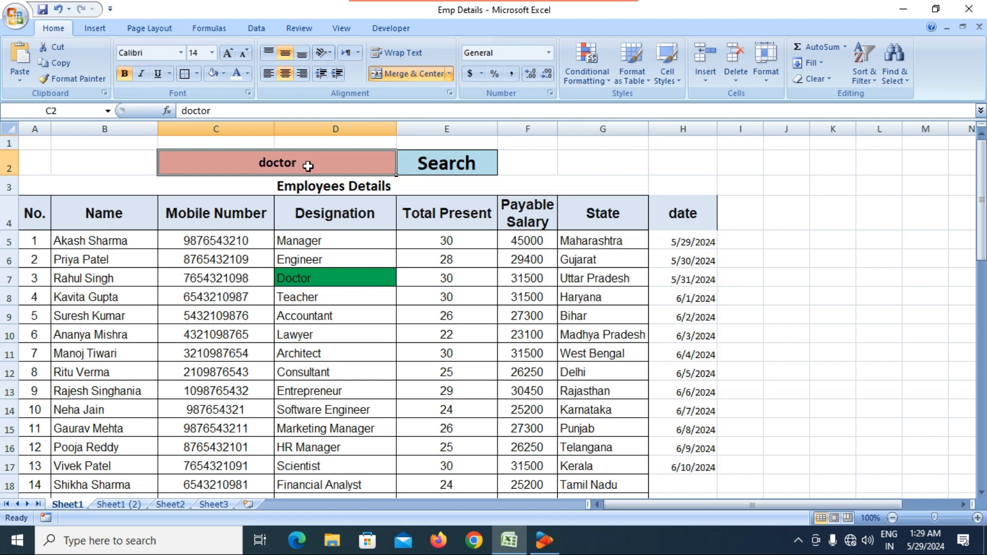
type("31500")
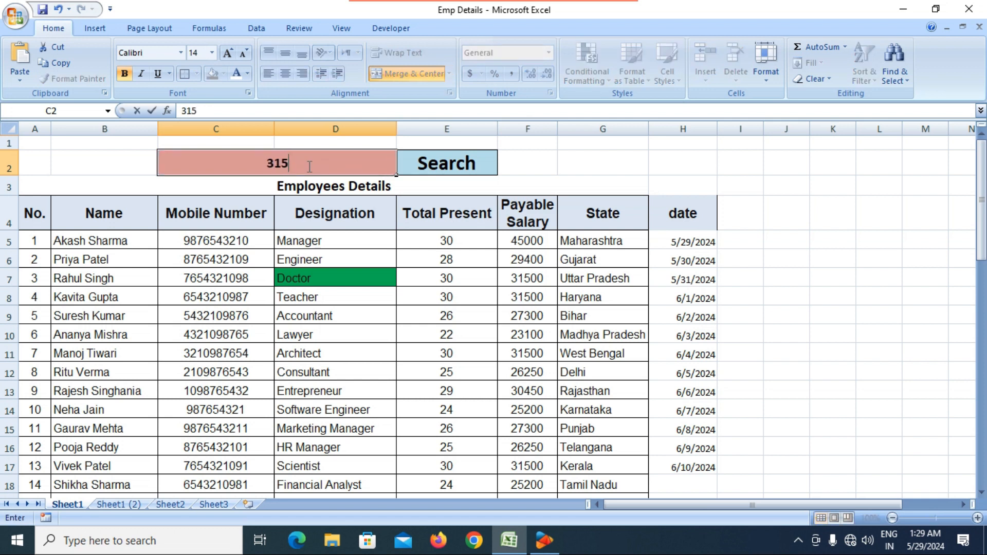
left_click(445, 169)
scroll(557, 307, "down", 7)
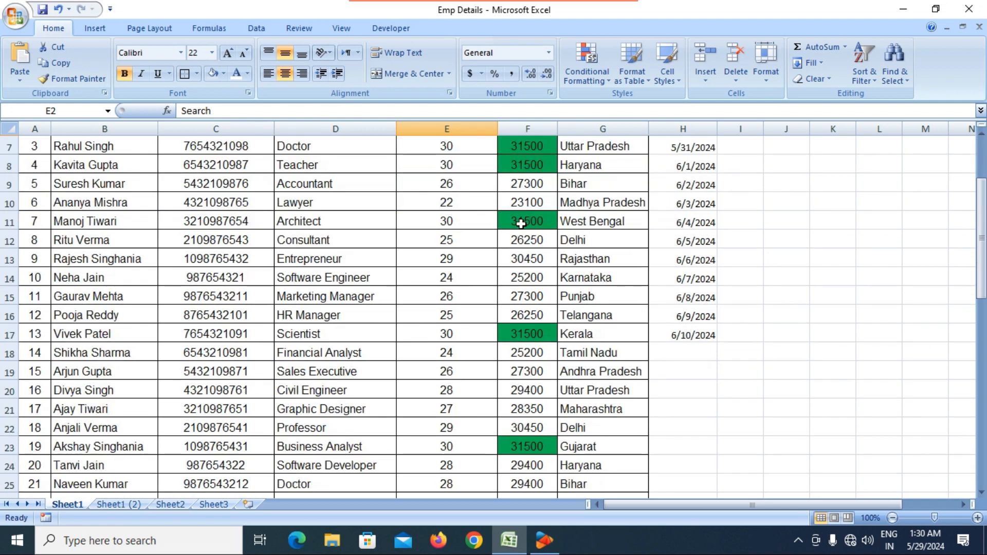
scroll(541, 272, "down", 4)
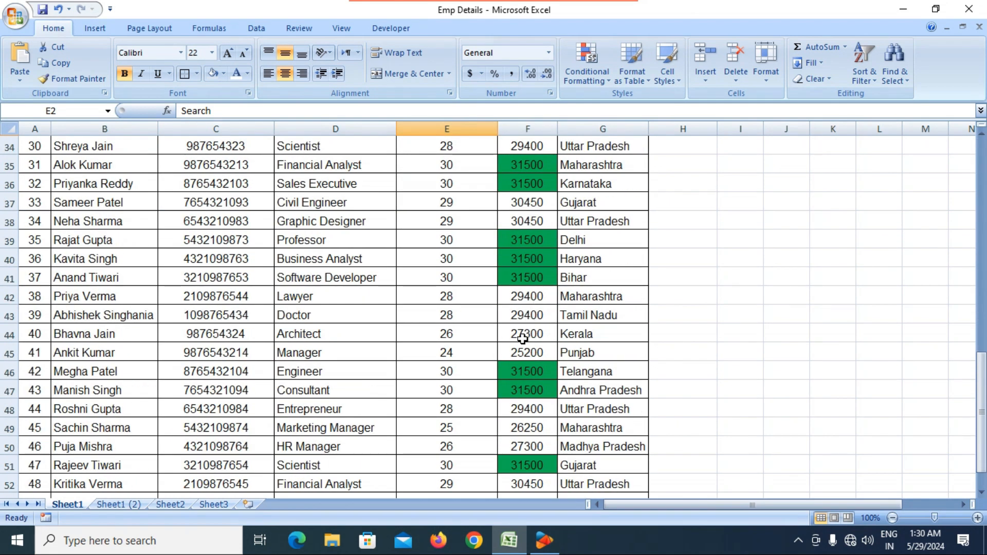
scroll(520, 333, "down", 3)
scroll(517, 346, "up", 12)
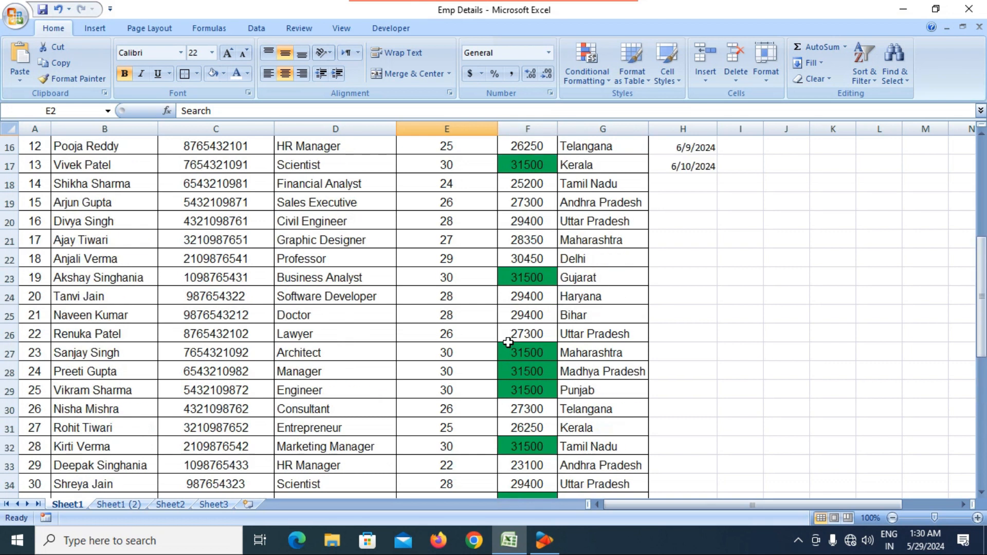
scroll(503, 341, "up", 2)
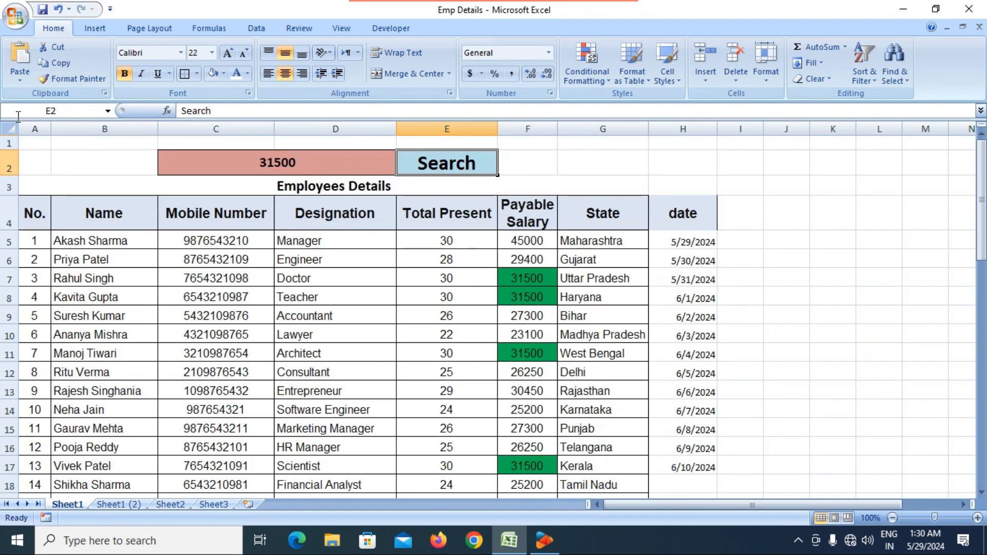
- Search the table for "gujarat" using cell C2 and check the highlighted matches down the State column
left_click(292, 166)
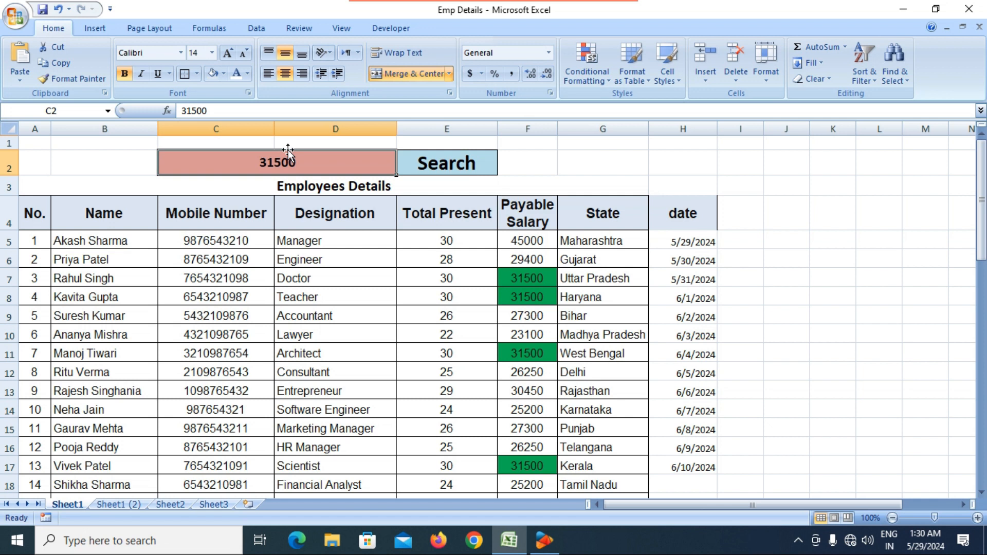
type("guj")
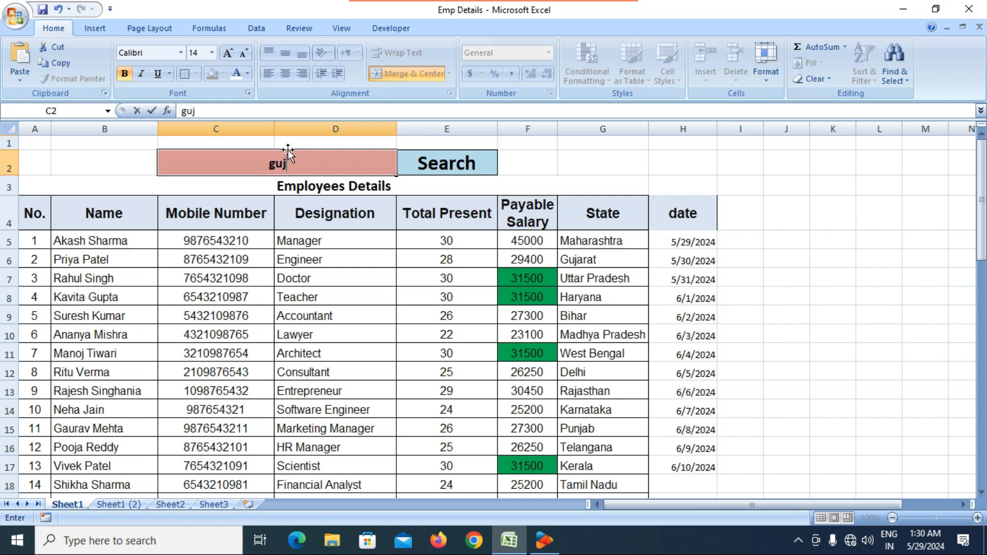
type("ar")
key("BackSpace")
type("ara")
left_click(468, 171)
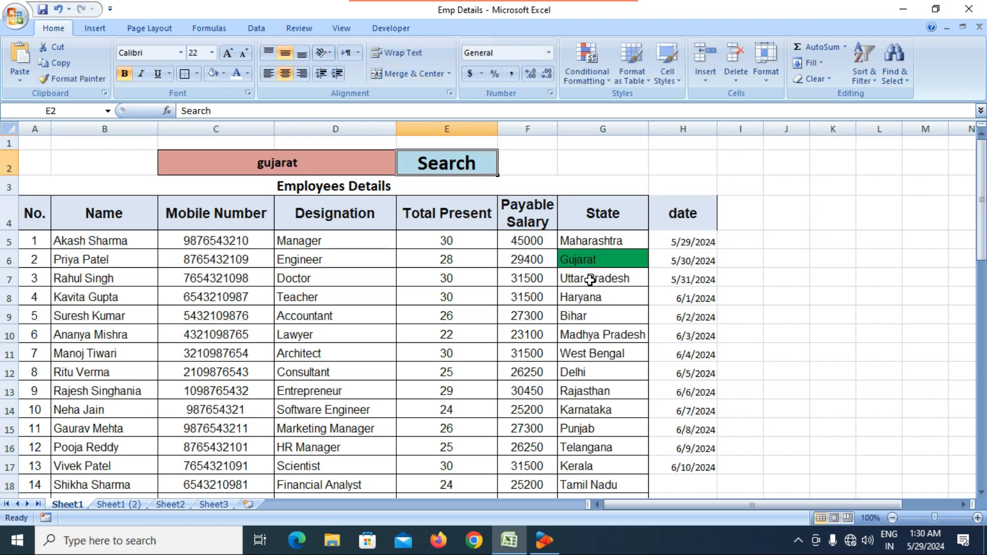
scroll(589, 278, "down", 2)
scroll(589, 276, "down", 8)
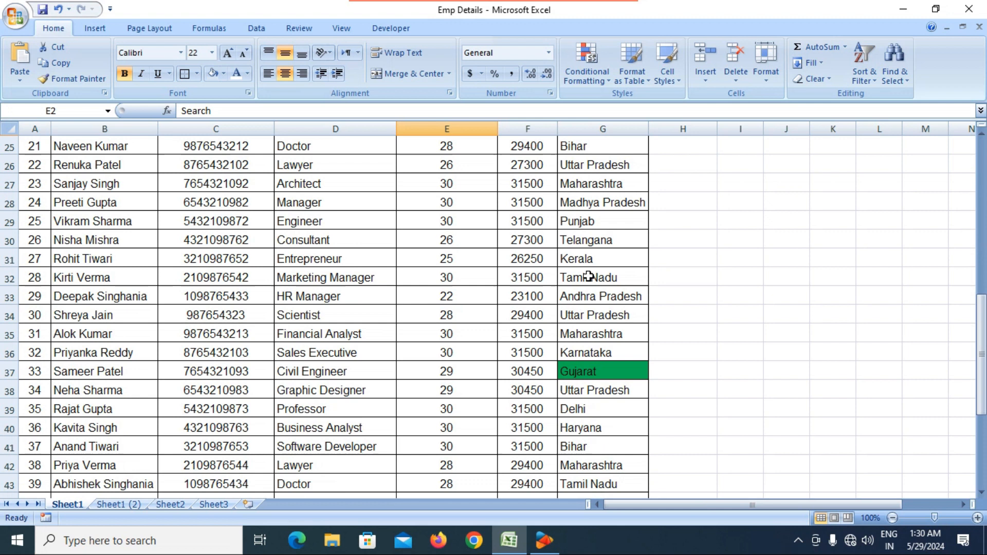
scroll(452, 293, "down", 3)
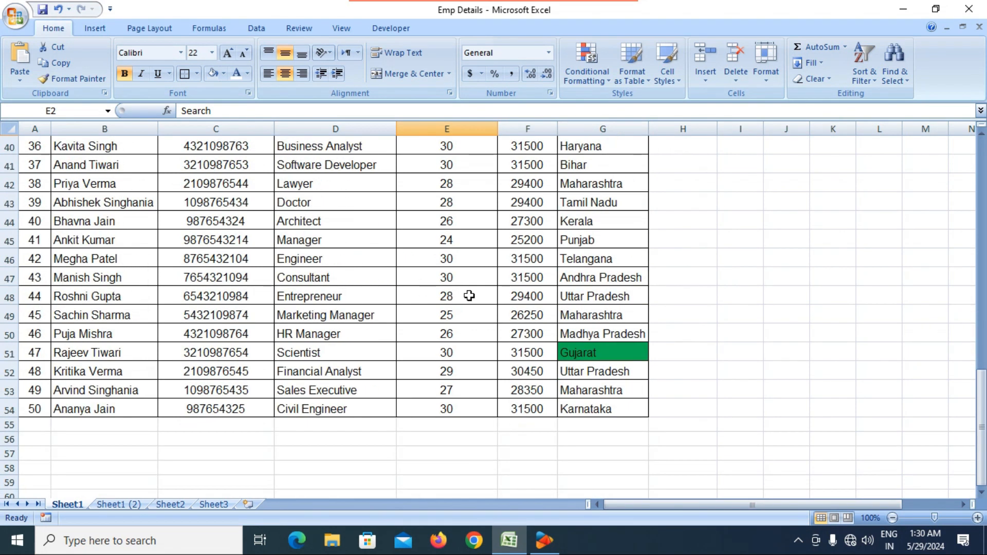
scroll(273, 370, "up", 13)
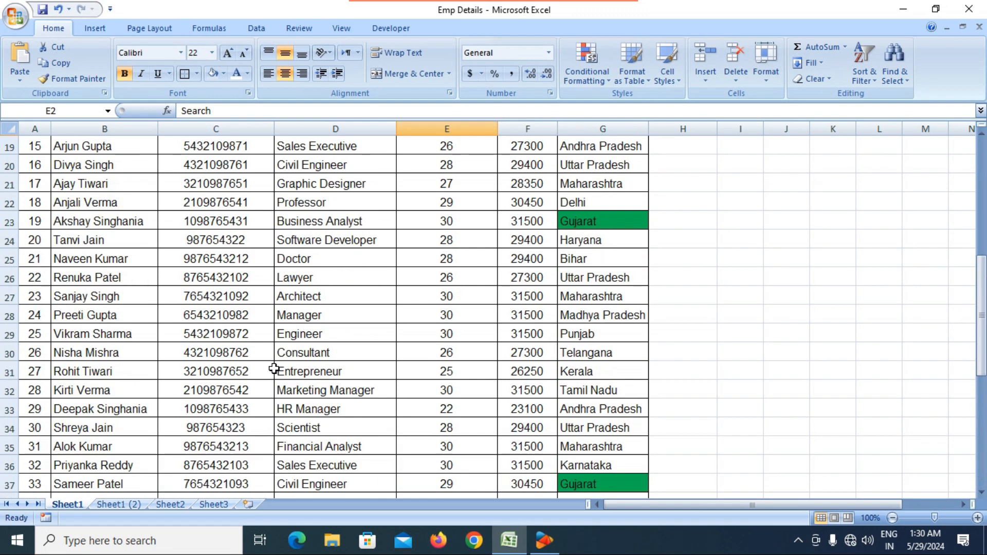
- Enter the full name of employee No. 10 in search cell C2 and check the highlighted match in the Name column
left_click(297, 163)
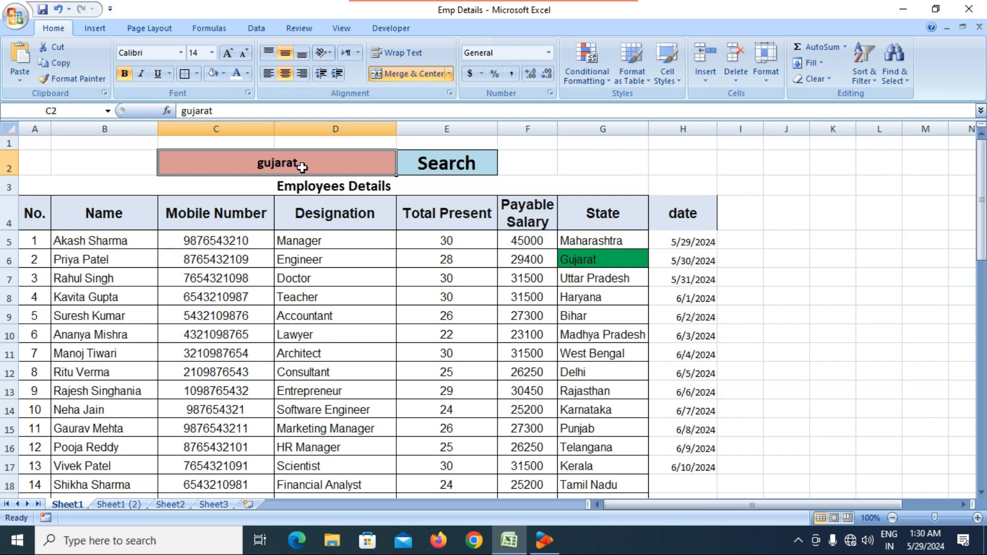
type("neha jain")
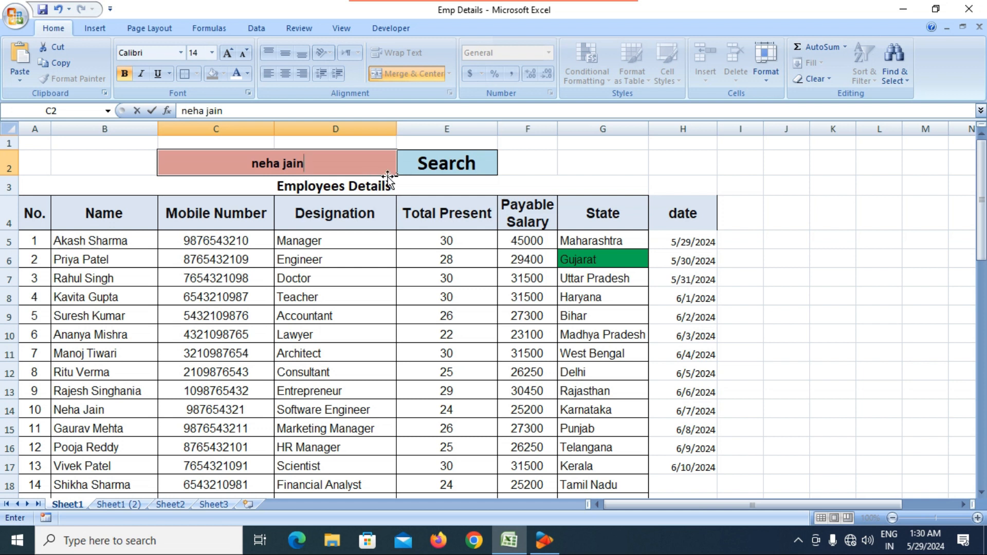
left_click(441, 165)
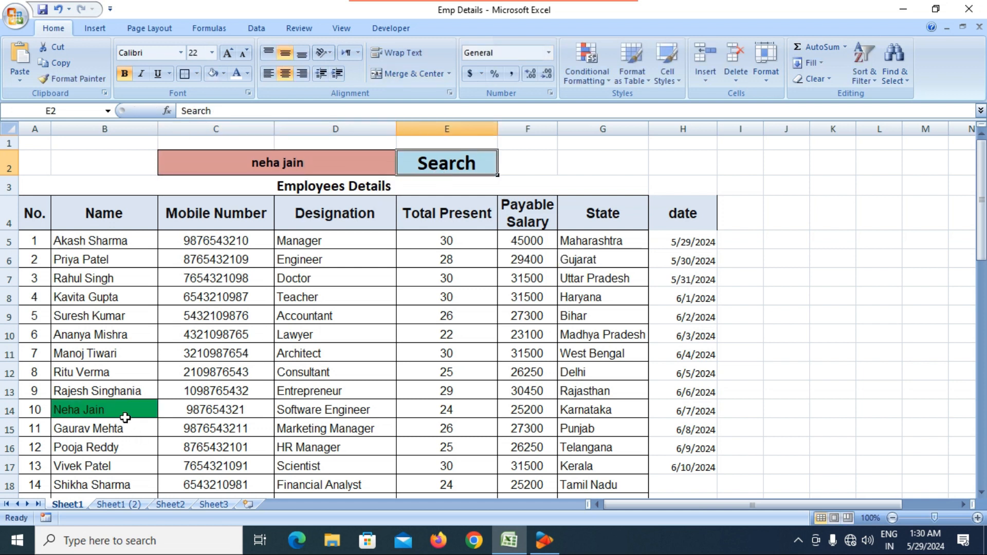
scroll(125, 418, "down", 15)
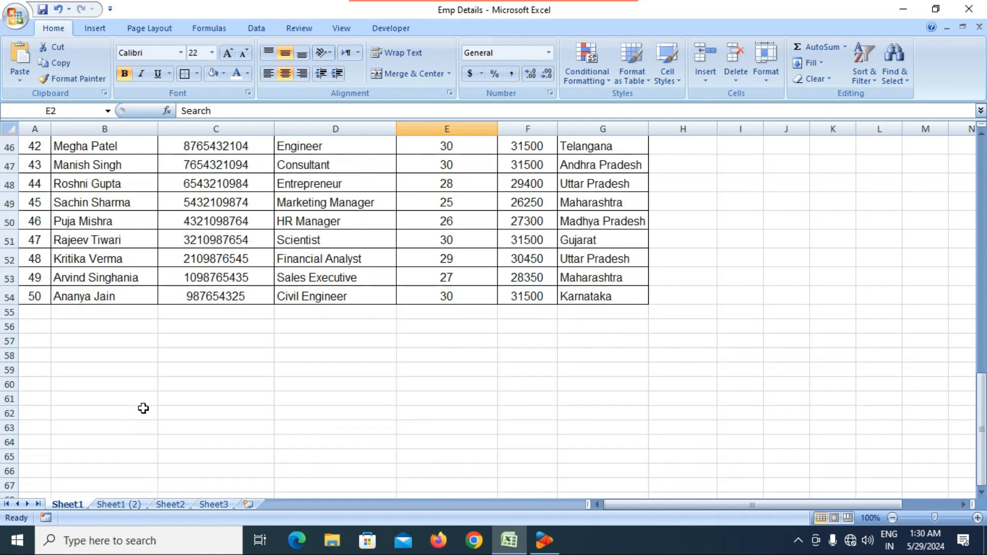
scroll(239, 316, "up", 12)
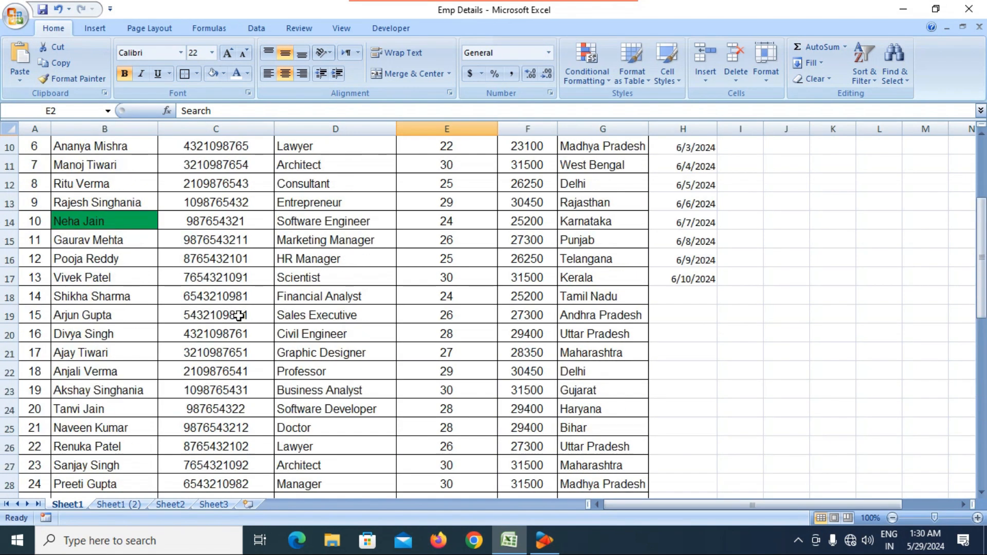
scroll(239, 316, "up", 3)
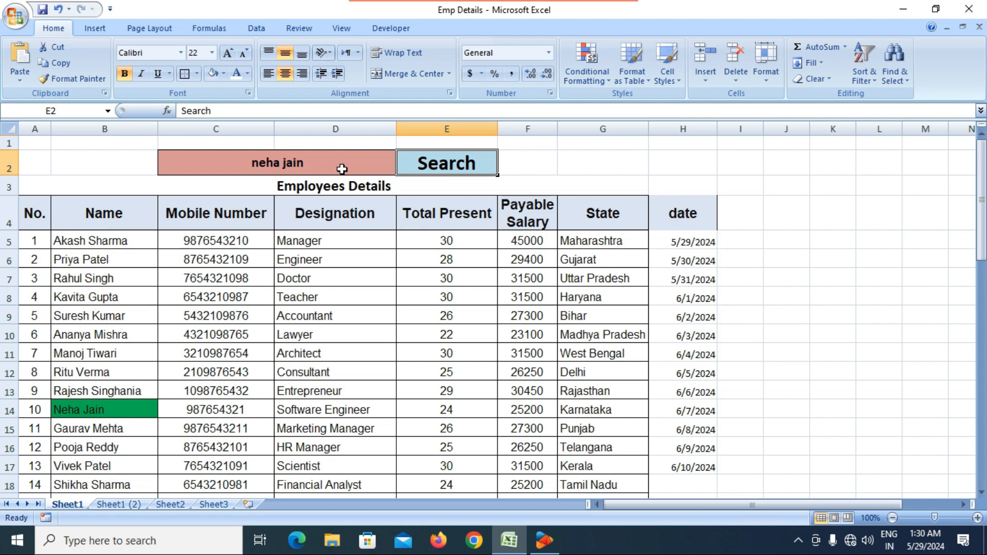
left_click(589, 80)
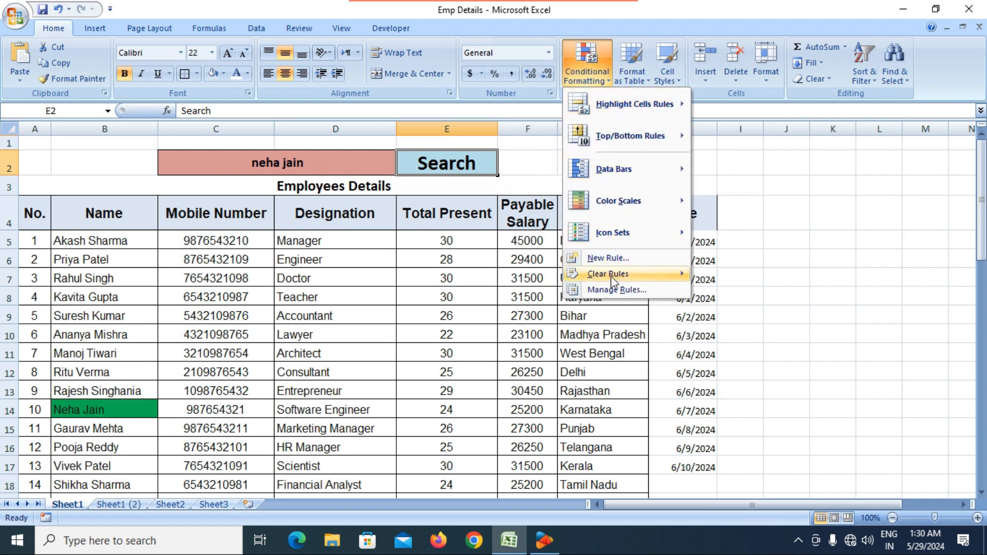
left_click(348, 286)
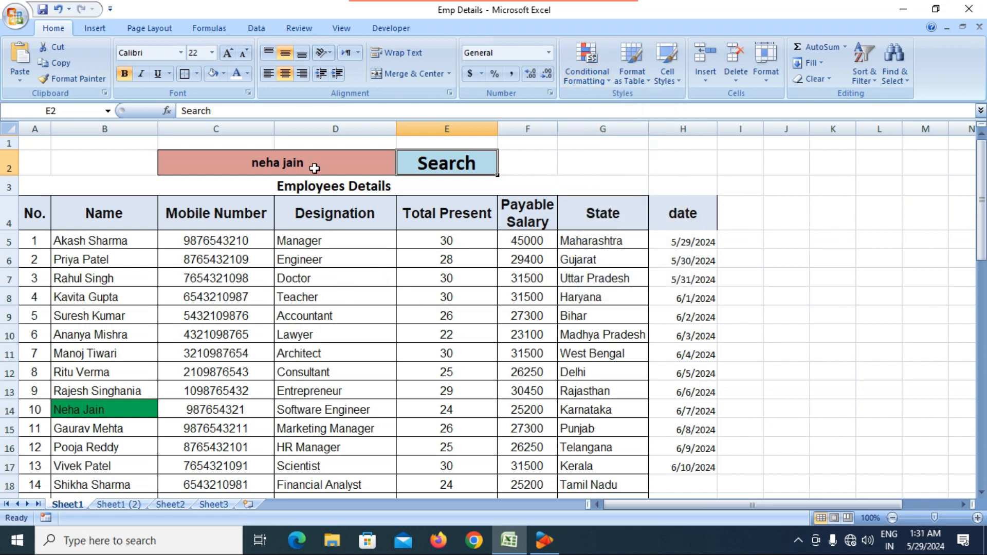
- Switch to the Sheet1 (2) worksheet containing the plain copy of the employee table
left_click(119, 504)
left_click(282, 333)
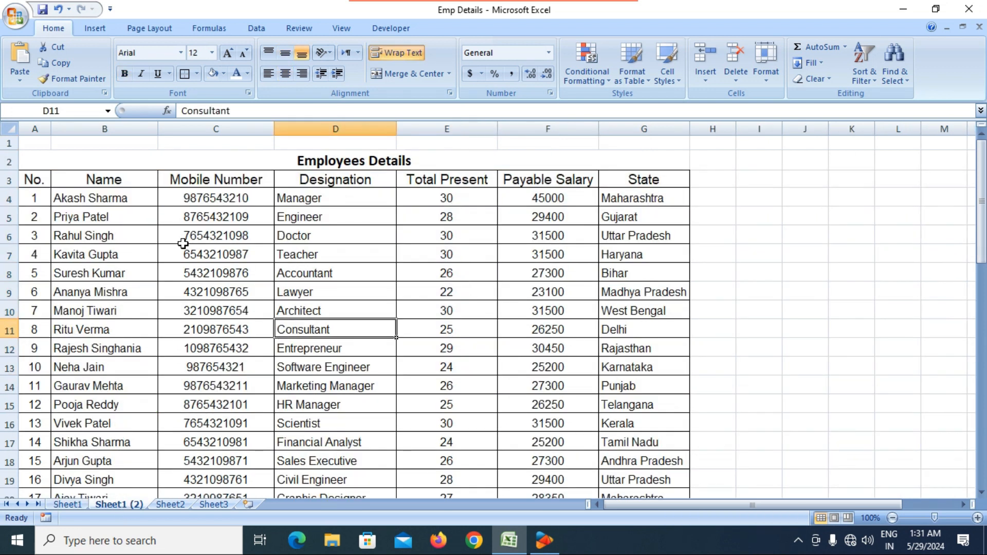
left_click(128, 143)
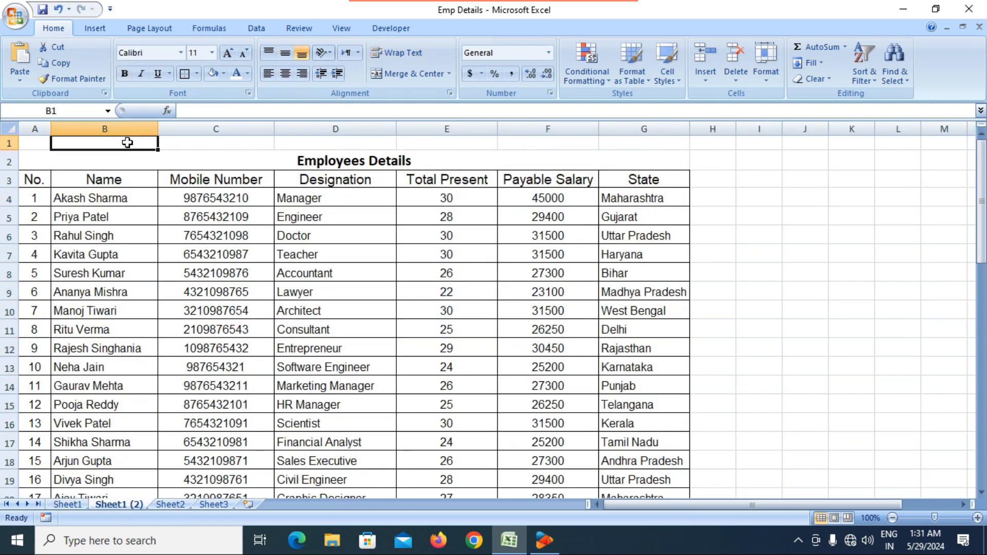
left_click(423, 249)
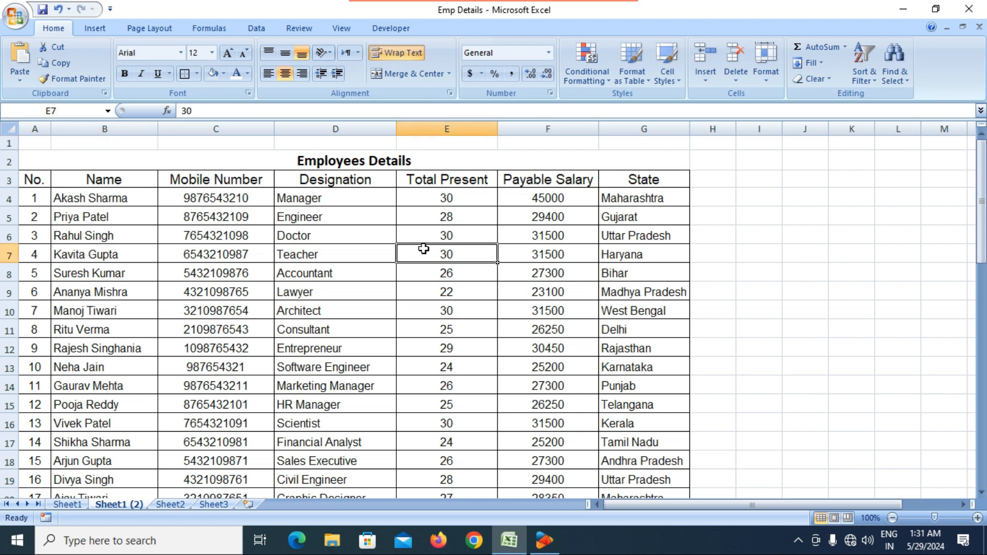
- Insert an entire blank row above the Employees Details title and make row 2 about twice as tall
left_click(223, 142)
right_click(224, 142)
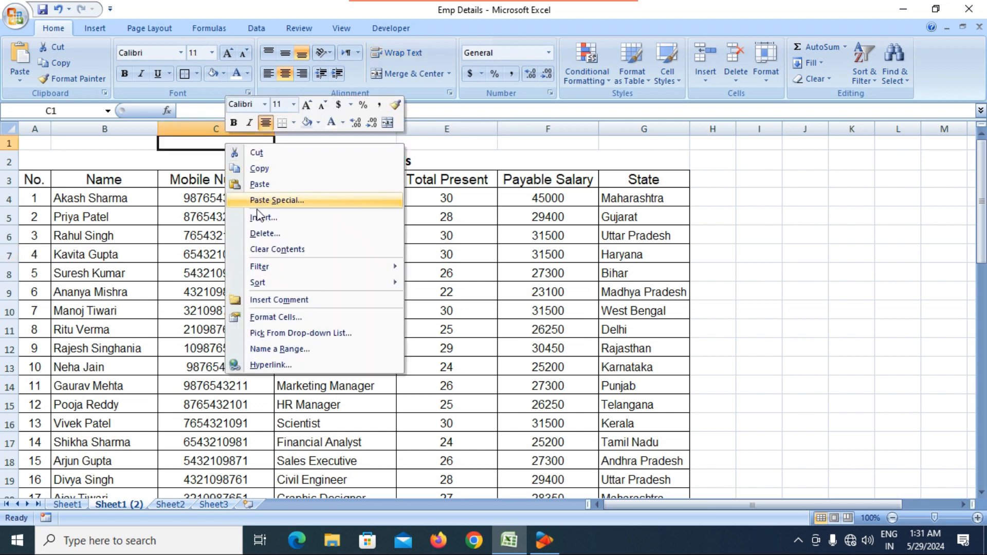
key("Escape")
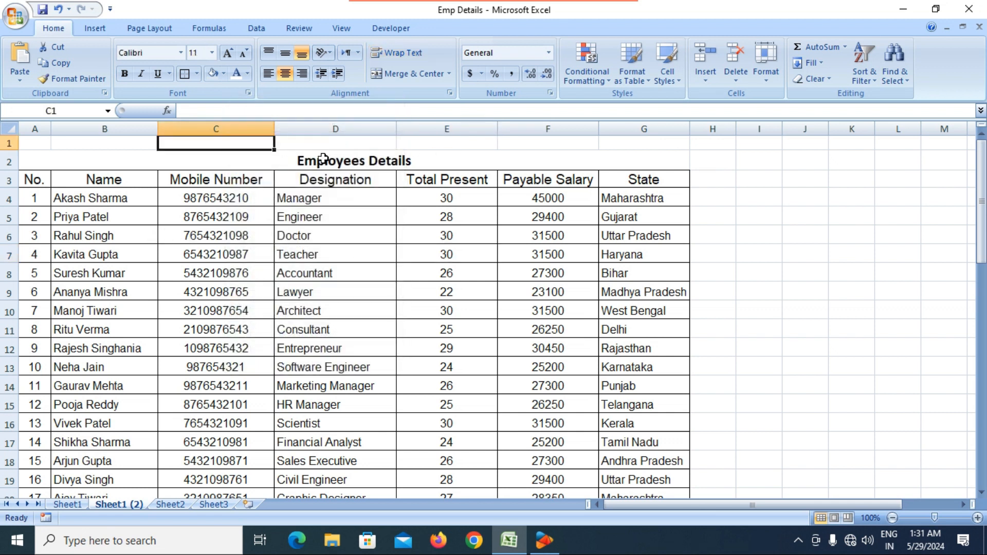
right_click(208, 144)
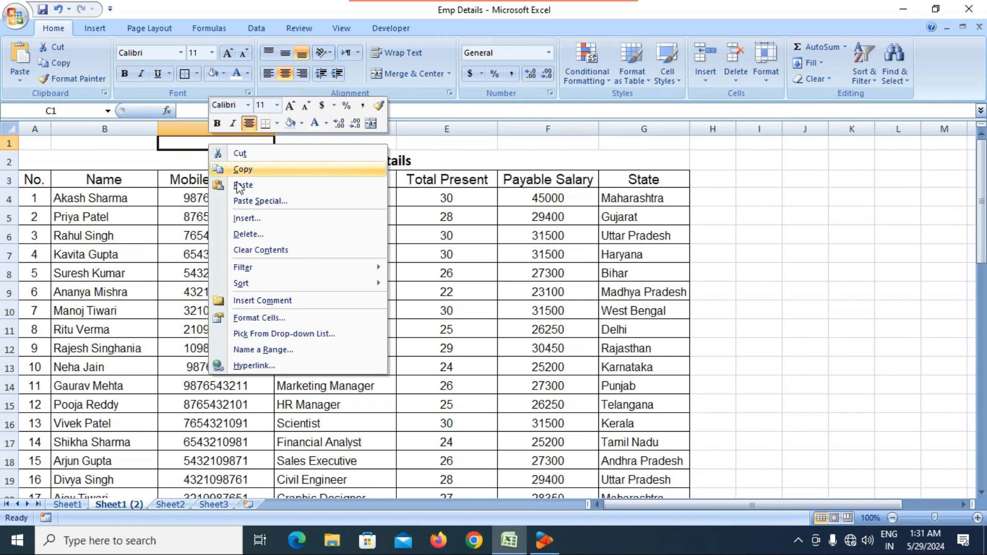
left_click(246, 219)
left_click(245, 220)
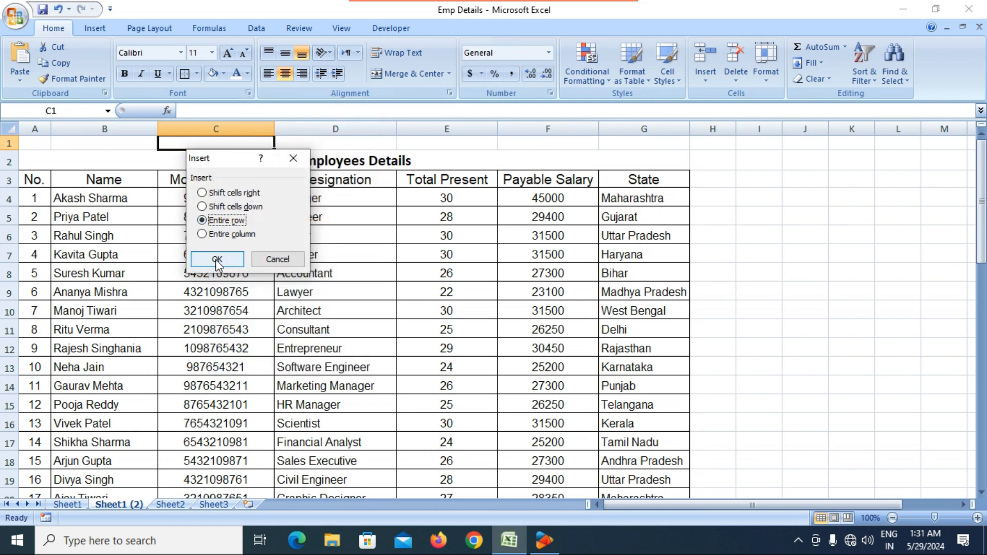
left_click(217, 258)
left_click(230, 323)
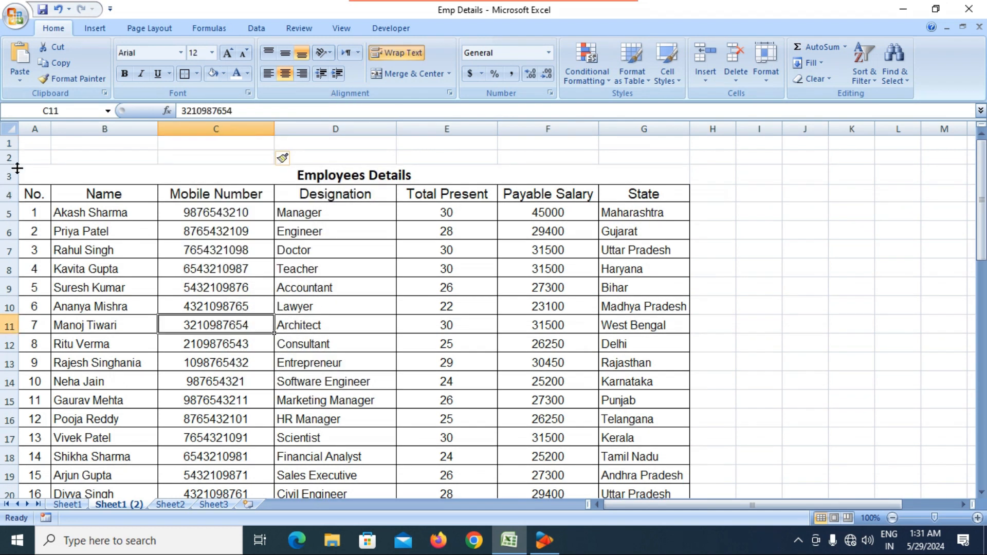
left_click_drag(15, 167, 16, 183)
left_click(247, 253)
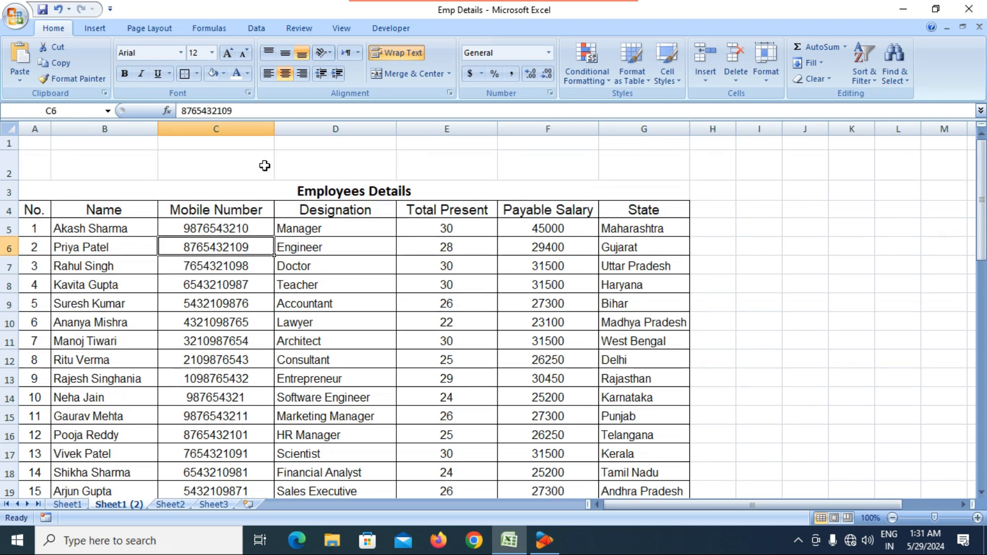
- Merge and center cells C2:D2 above the table as the search input box
left_click(241, 166)
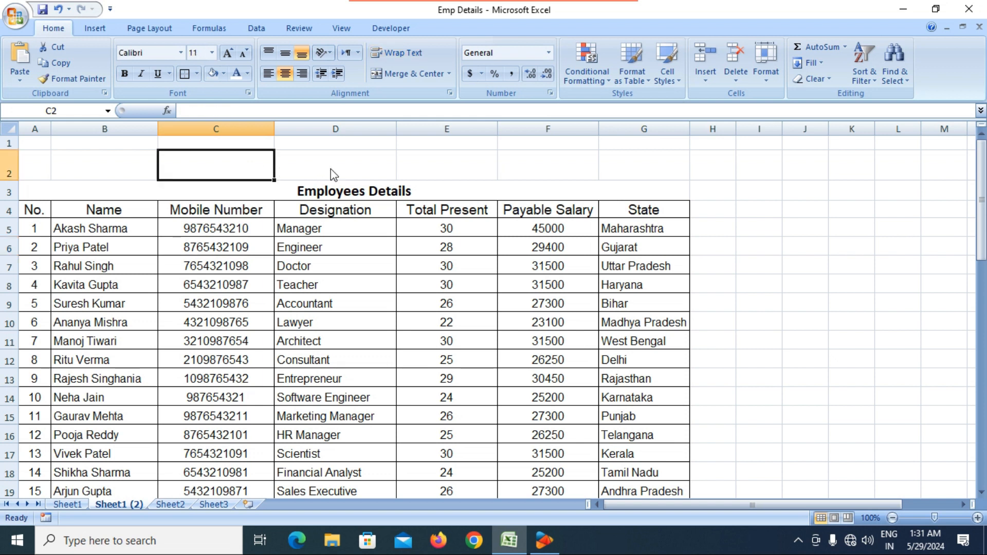
left_click(330, 167)
left_click_drag(229, 164, 289, 174)
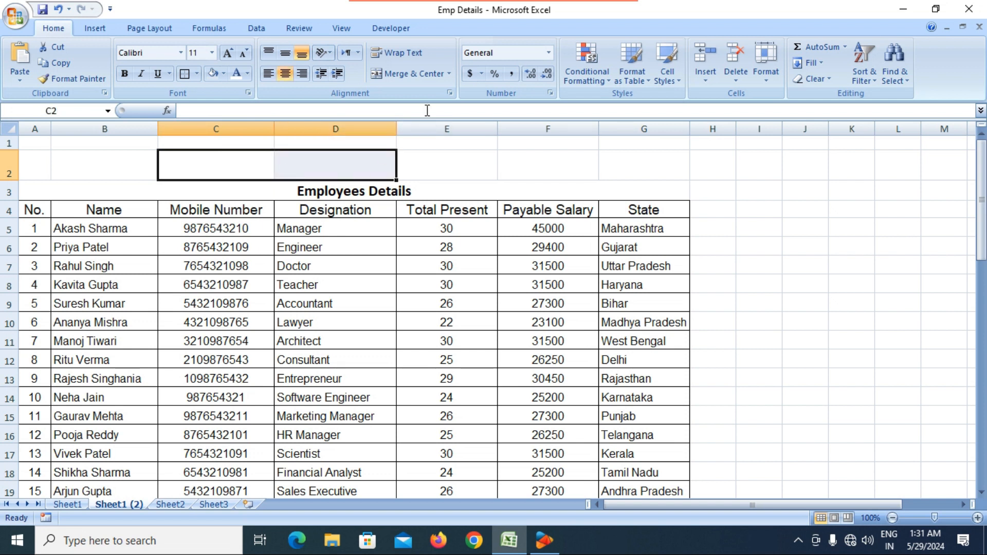
left_click(419, 76)
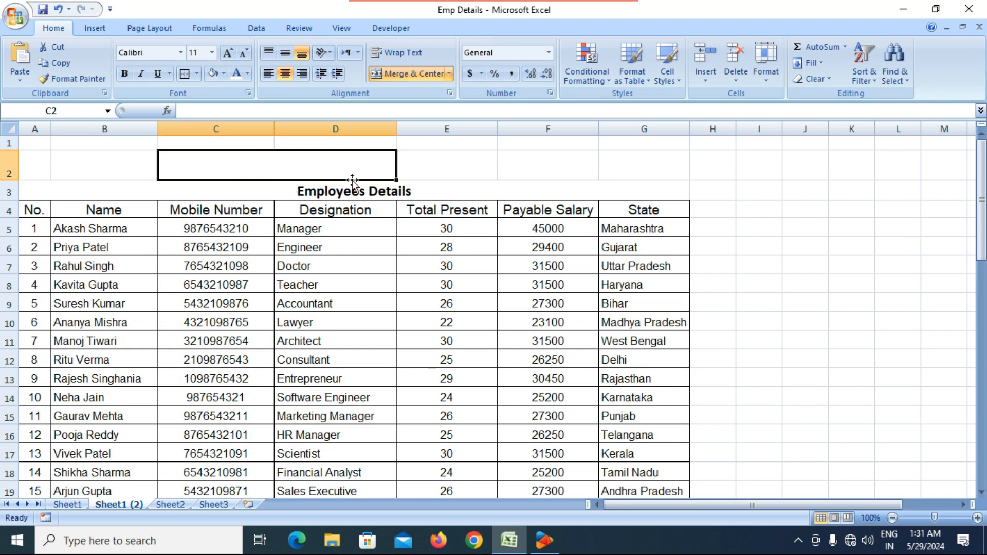
- Enter the label SEARCH in cell E2 beside the merged search box
left_click(434, 169)
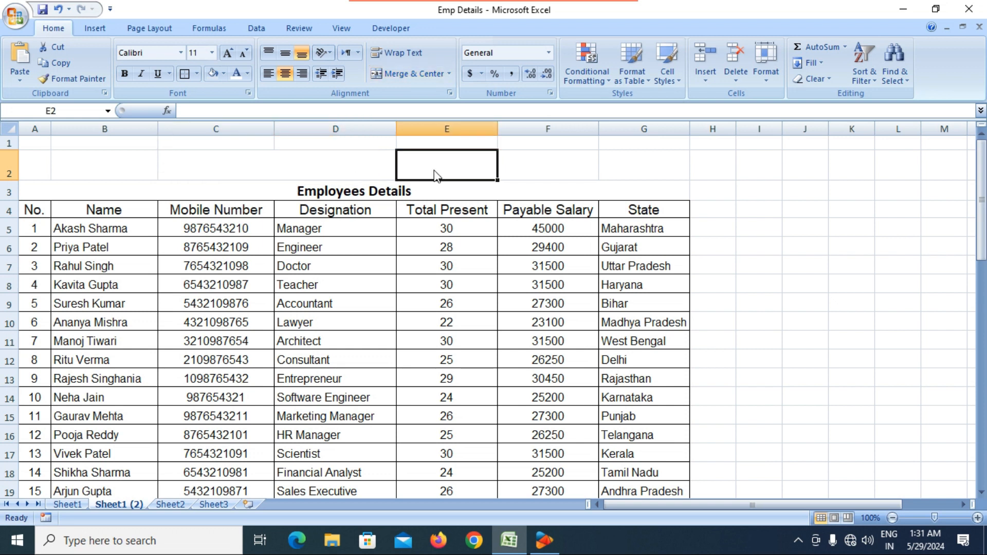
type("SERAR")
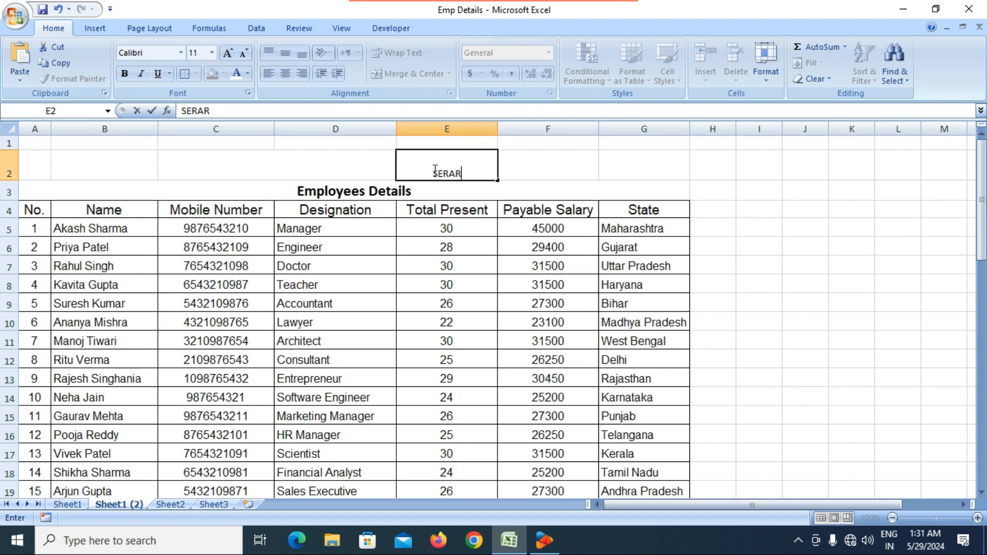
key("BackSpace")
key("BackSpace")
key("BackSpace")
key("BackSpace")
type("EARCH")
left_click(333, 170)
- Format the SEARCH label in E2 as middle-aligned, bold, size 22 text with a light blue fill
left_click(441, 170)
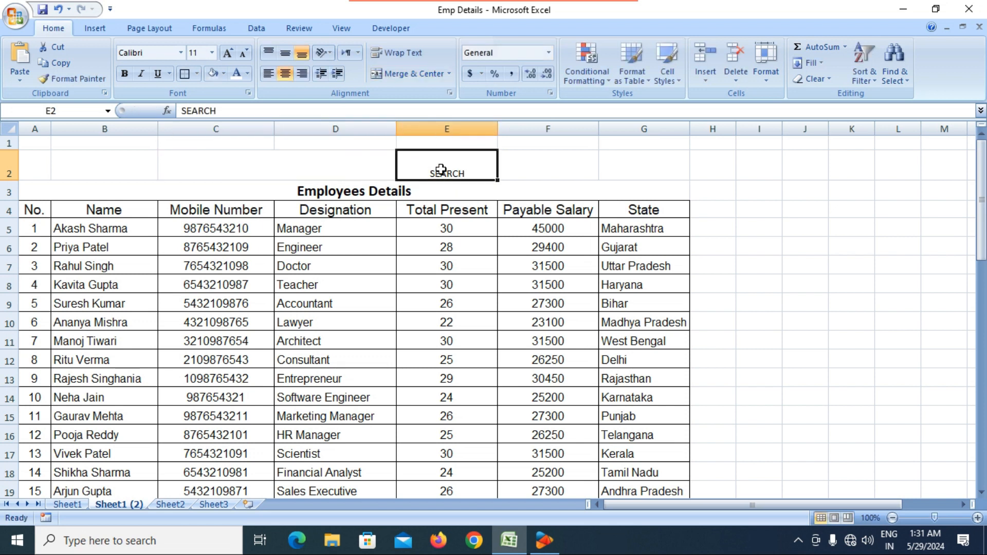
left_click(286, 52)
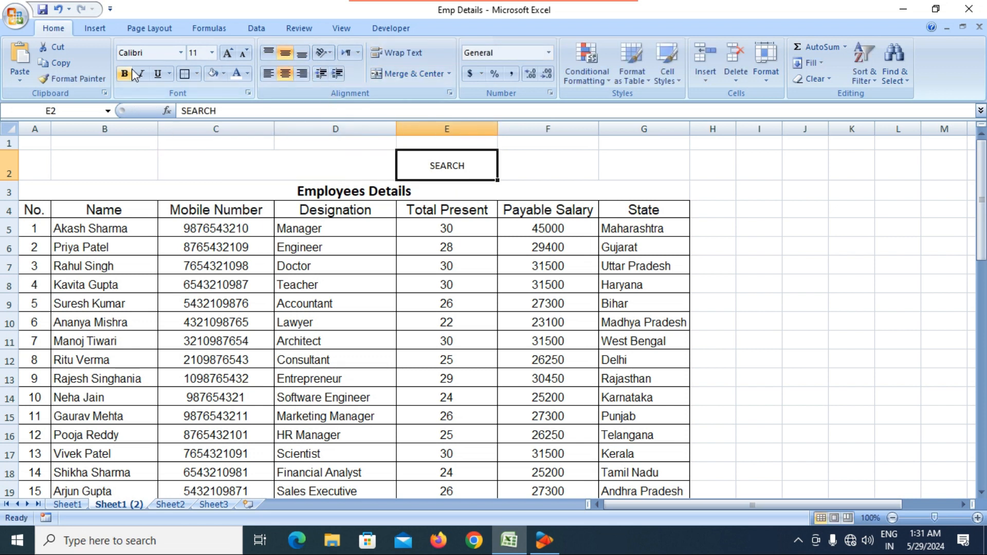
left_click(125, 72)
left_click(242, 53)
left_click(242, 53)
left_click(227, 53)
left_click(227, 54)
left_click(227, 54)
left_click(226, 53)
left_click(226, 54)
left_click(226, 54)
left_click(227, 54)
left_click(227, 53)
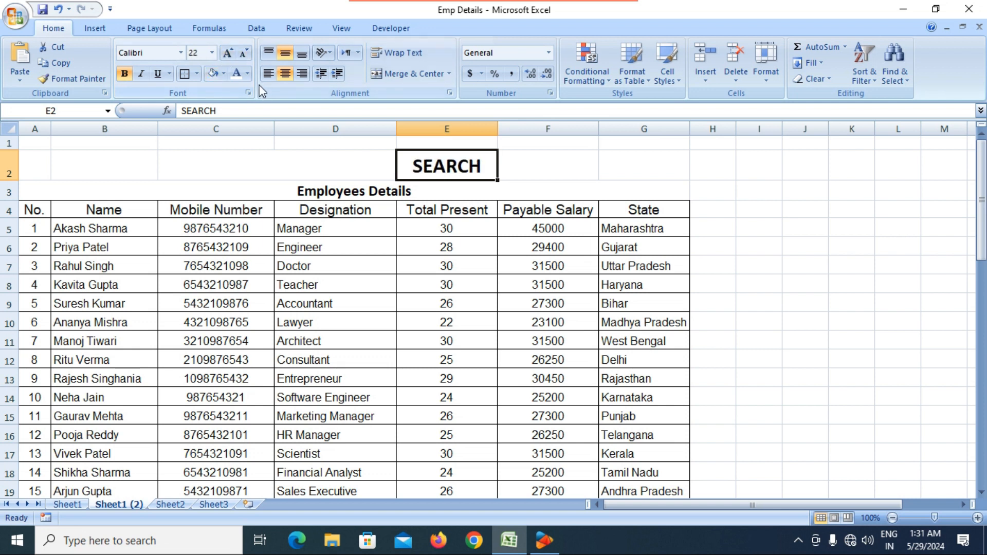
left_click(224, 75)
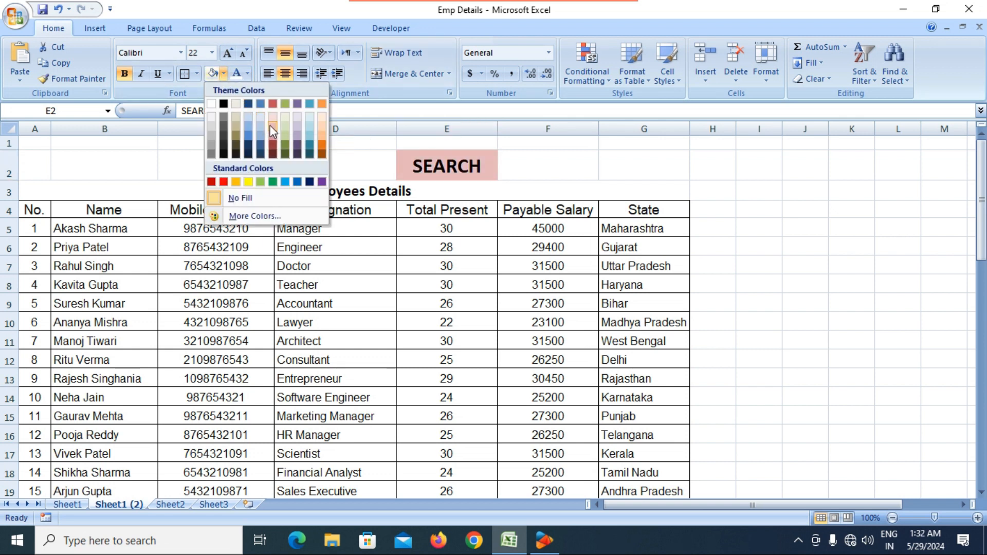
left_click(310, 117)
- Add borders around the merged search box C2:D2 and the SEARCH cell E2
left_click(346, 165)
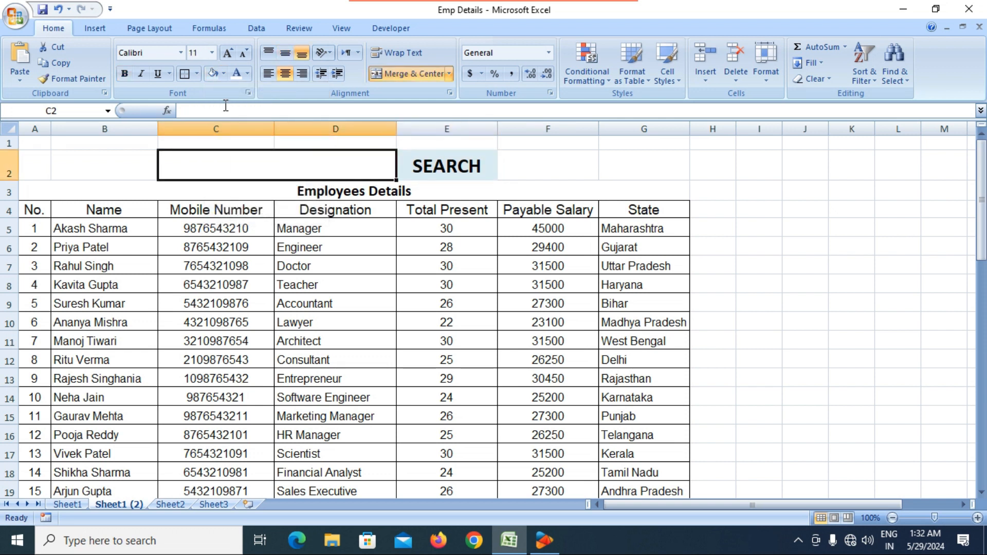
left_click(186, 75)
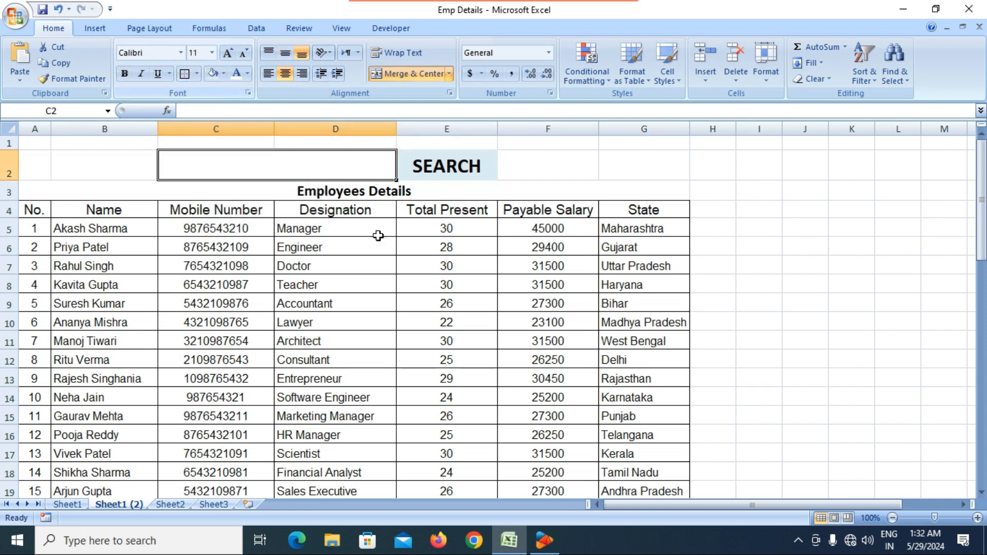
left_click(409, 303)
left_click(425, 171)
left_click(184, 75)
left_click(359, 272)
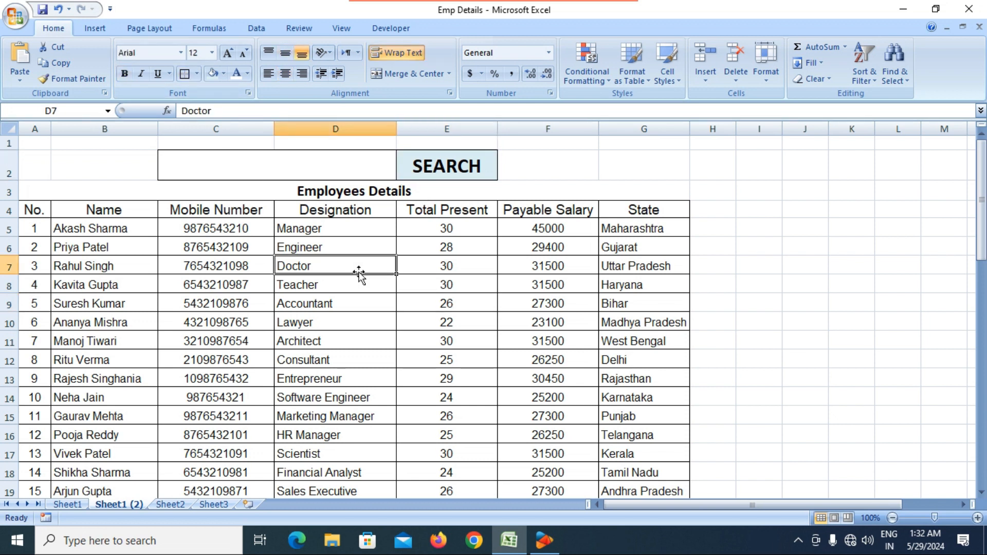
- Set cell F2 to bold with font size 18
left_click(539, 172)
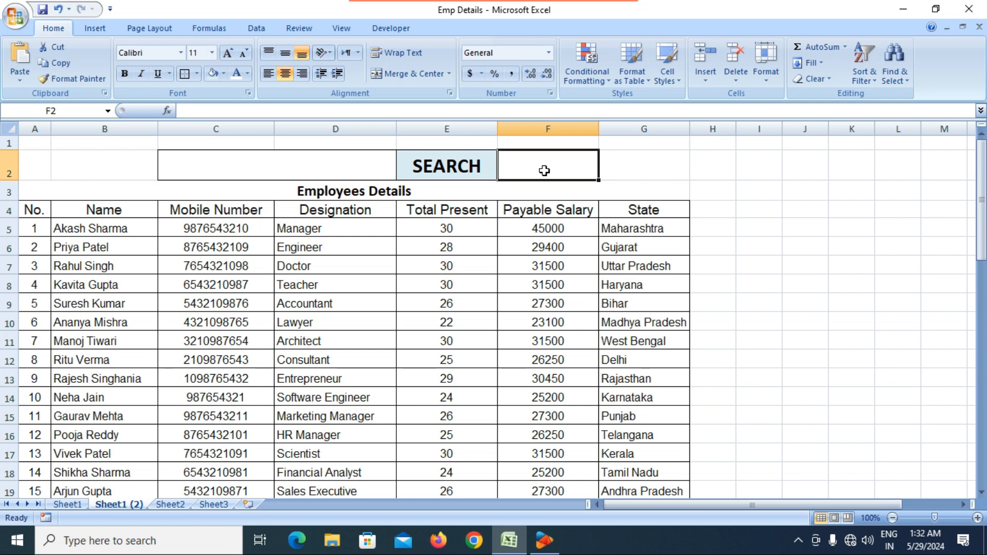
left_click(228, 53)
left_click(228, 54)
left_click(228, 54)
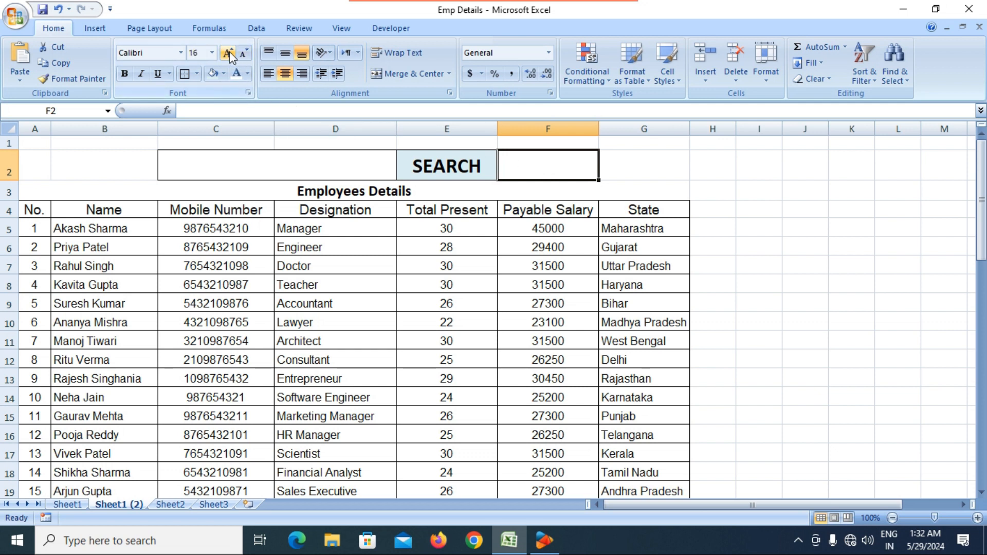
left_click(126, 74)
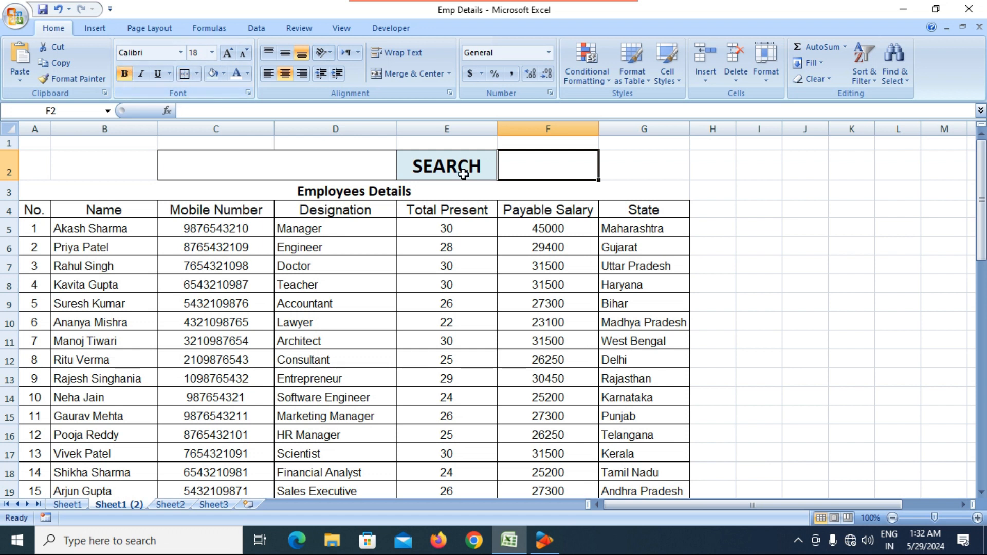
- Start a formula in F2 with an AND function whose first condition is C2<>""
type("=")
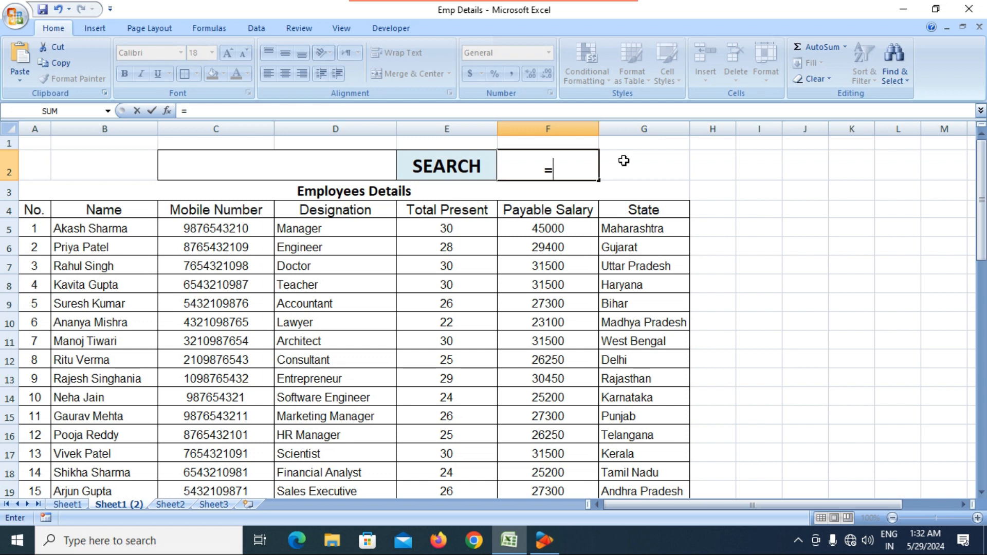
type("AND")
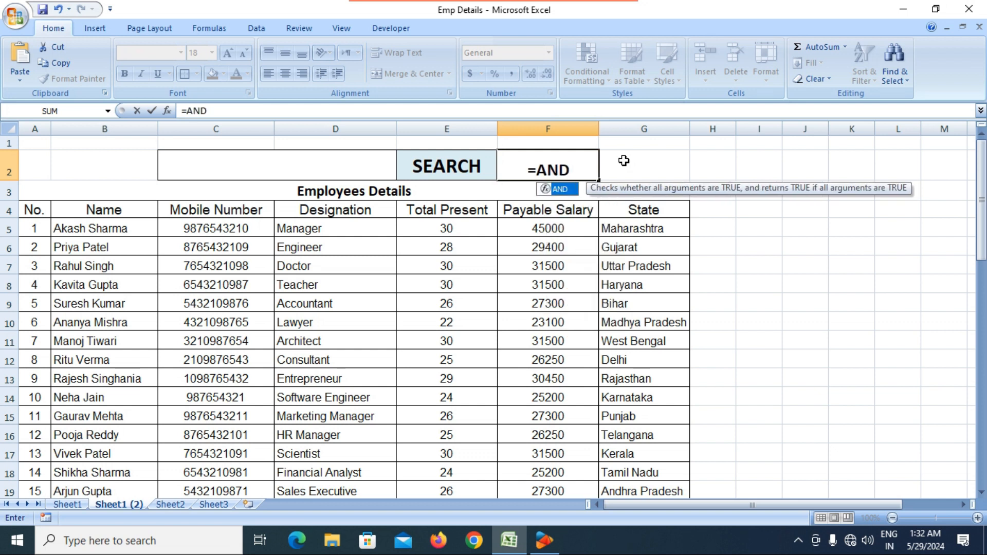
type("(")
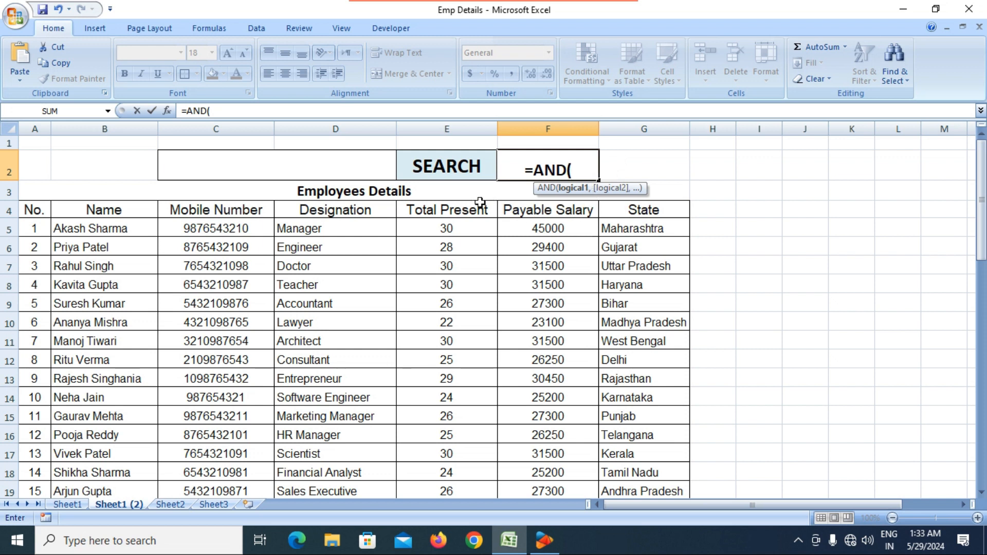
left_click(287, 168)
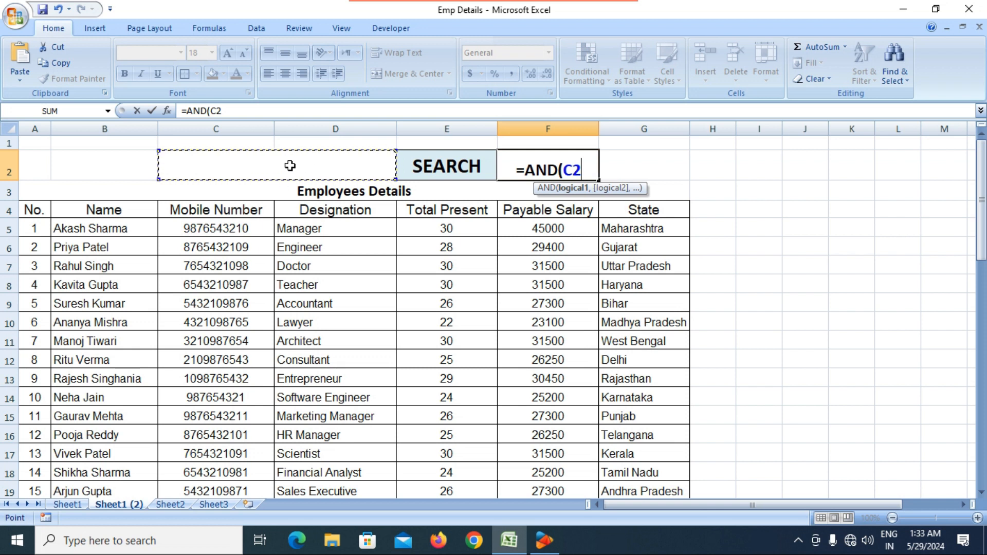
type("<>")
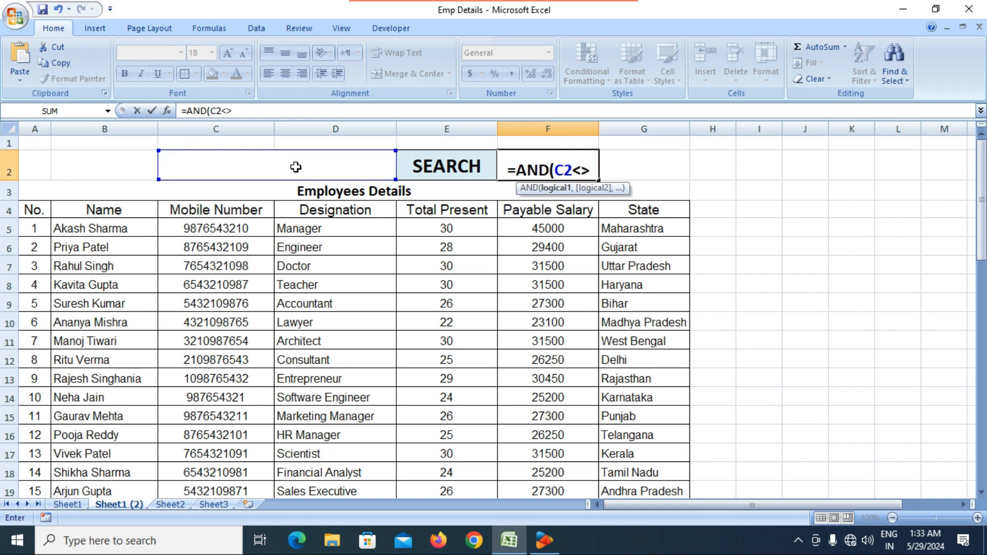
type("\"\"")
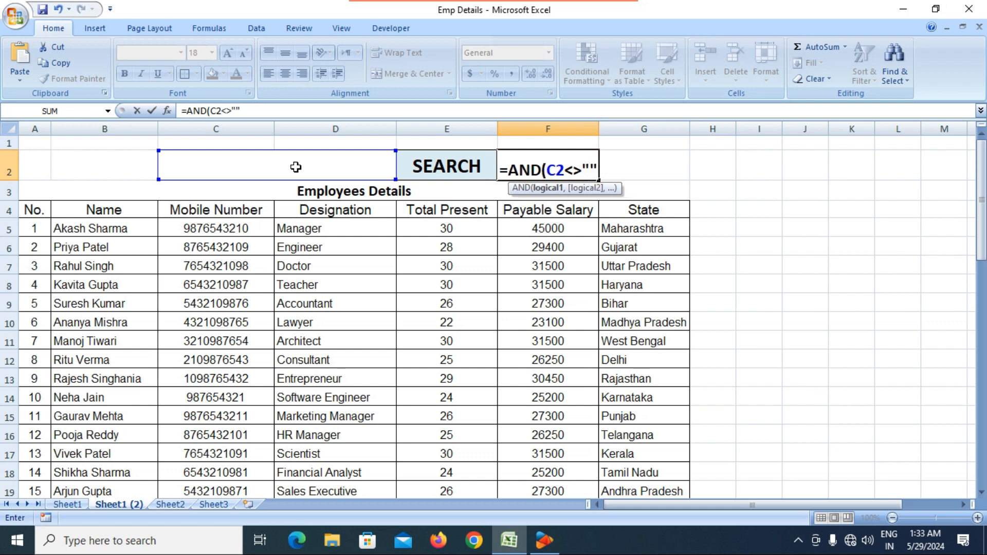
type(",")
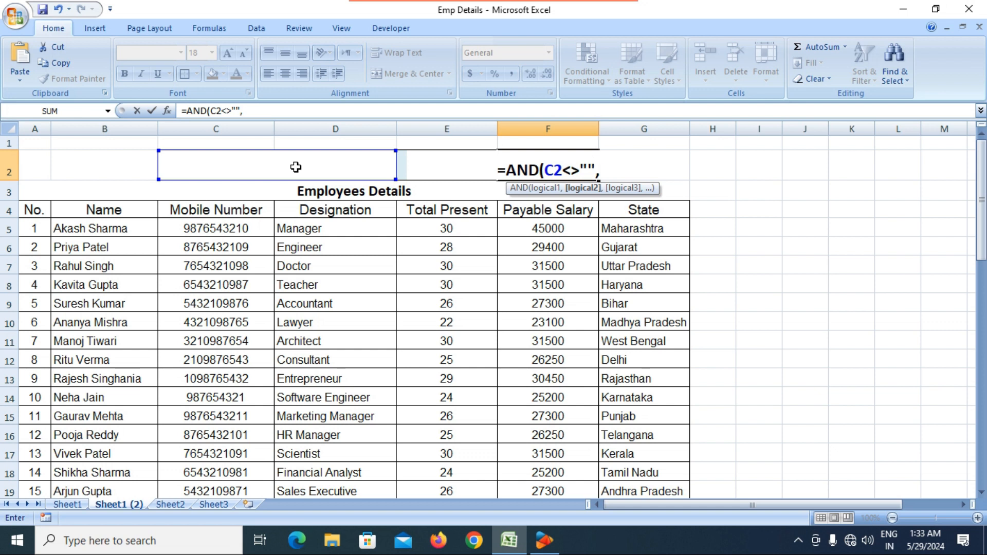
- Complete the F2 formula with ISNUMBER(SEARCH(C2,B5)) as the second AND condition
type("ISN")
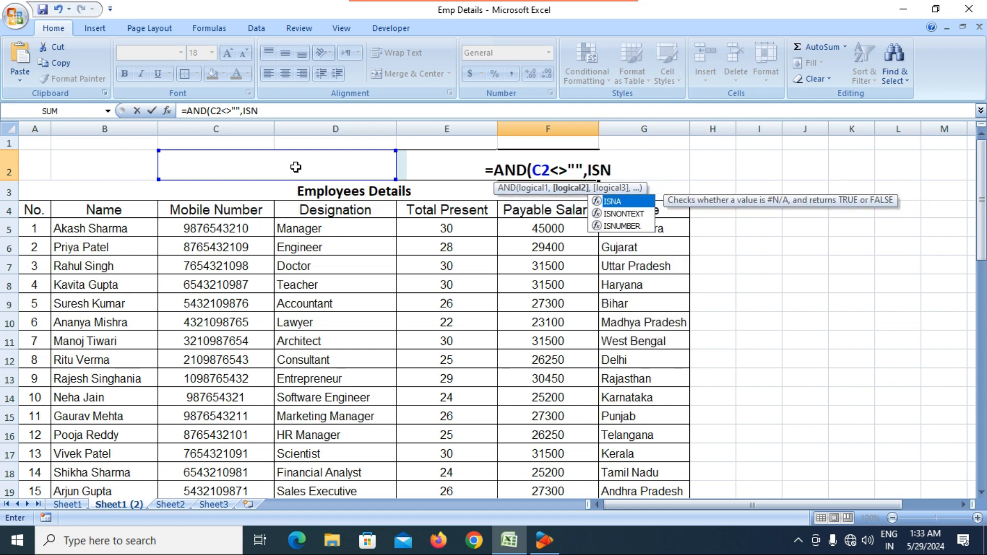
key("Down")
key("Down")
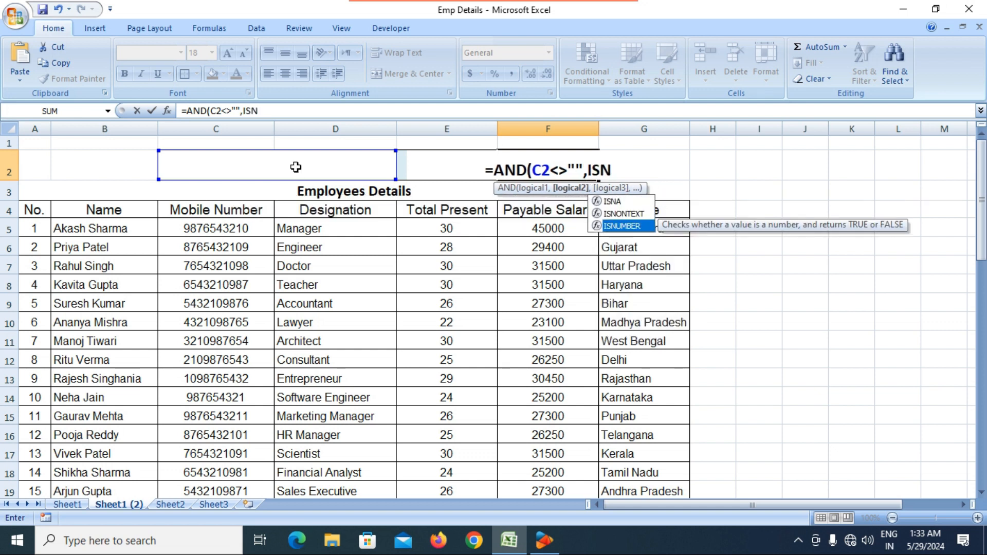
key("Tab")
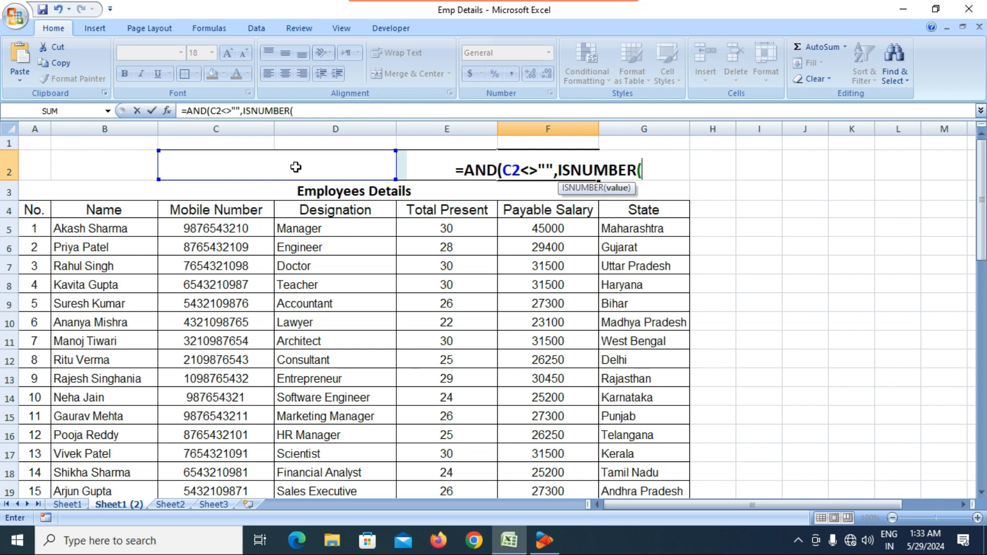
type("SEA")
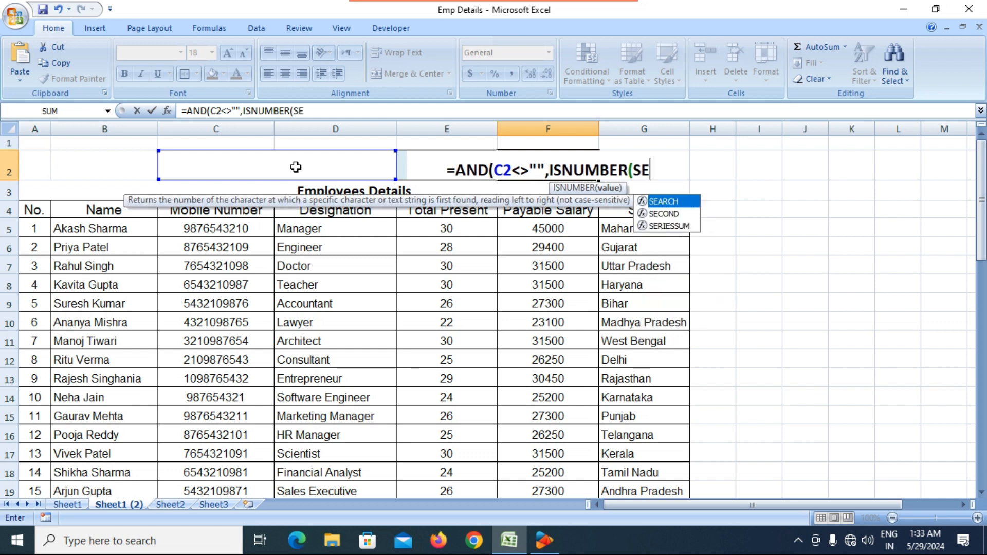
key("Tab")
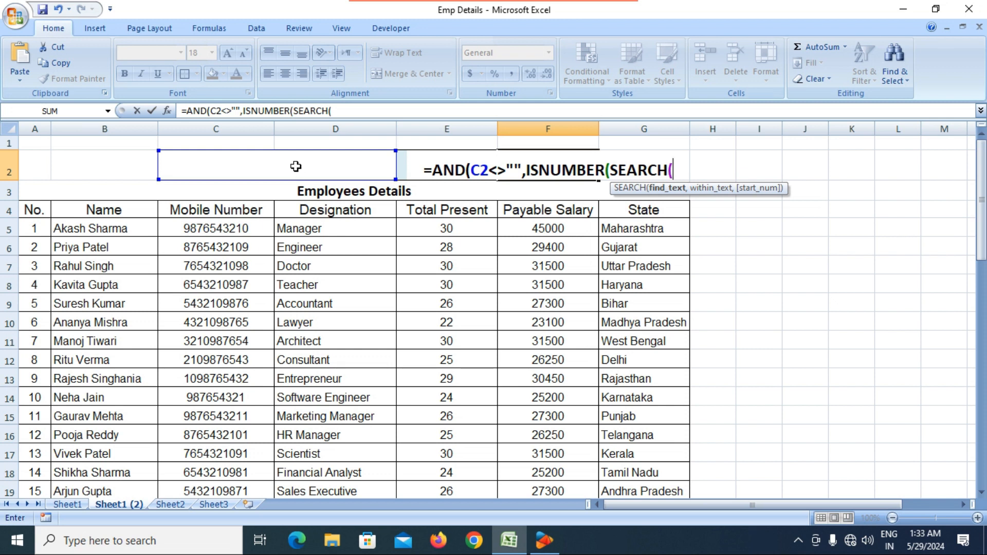
left_click(295, 167)
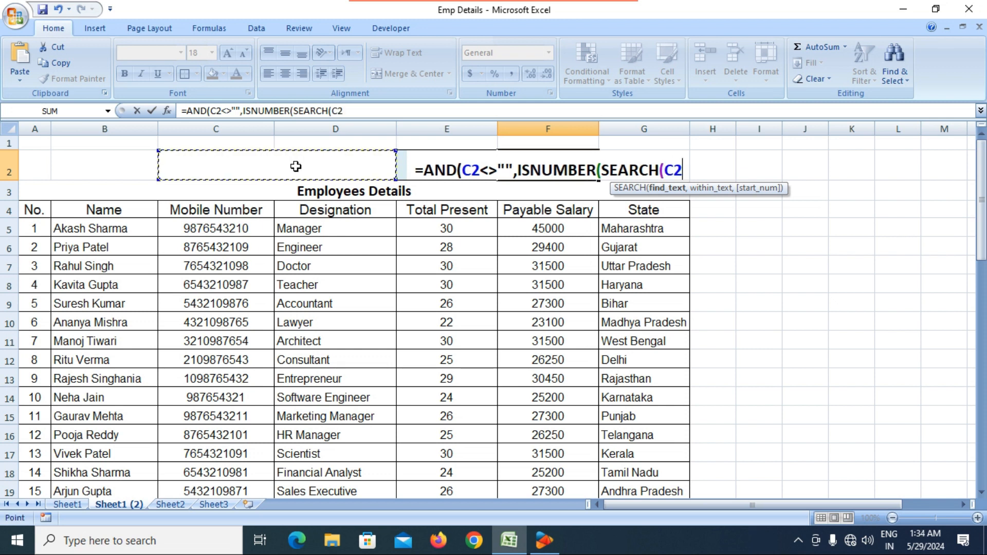
type(",")
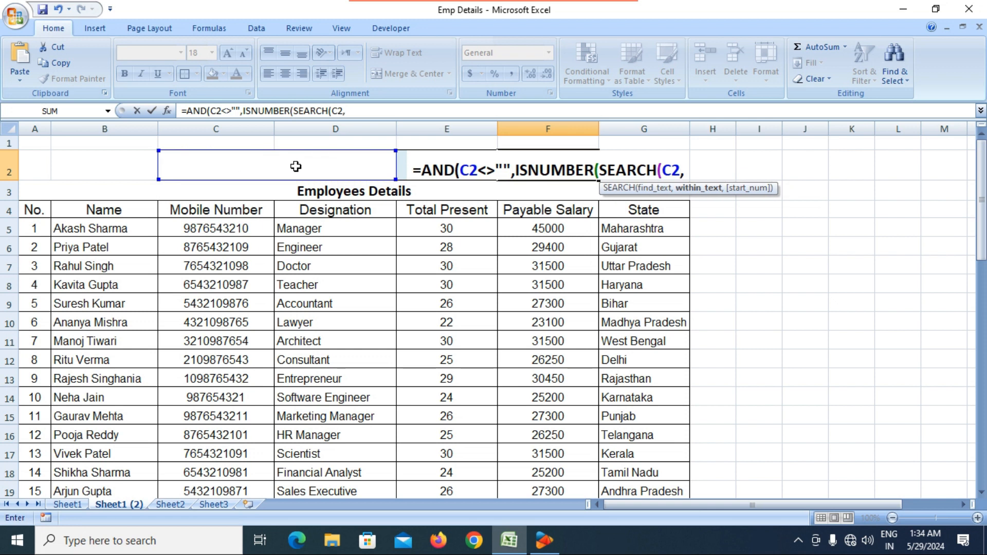
left_click(76, 232)
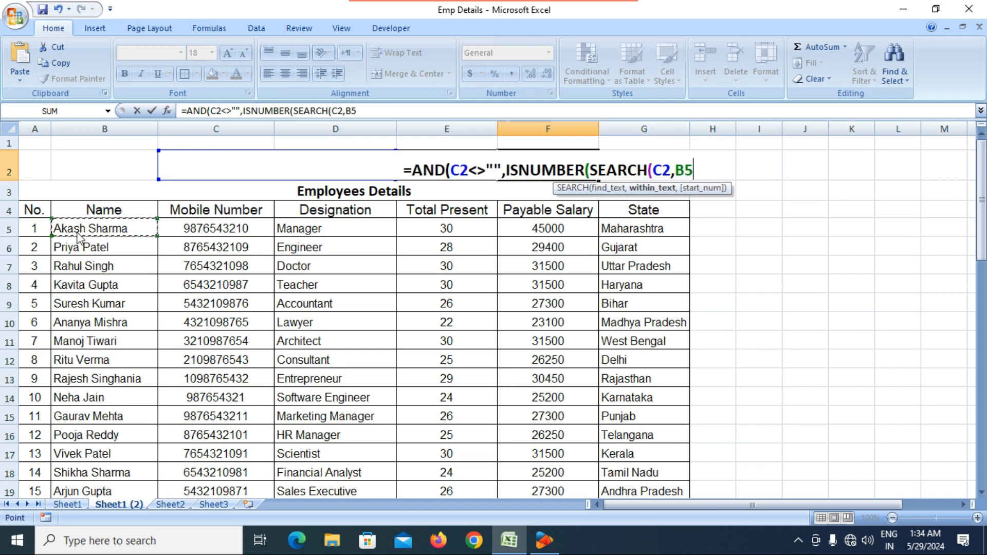
type("))")
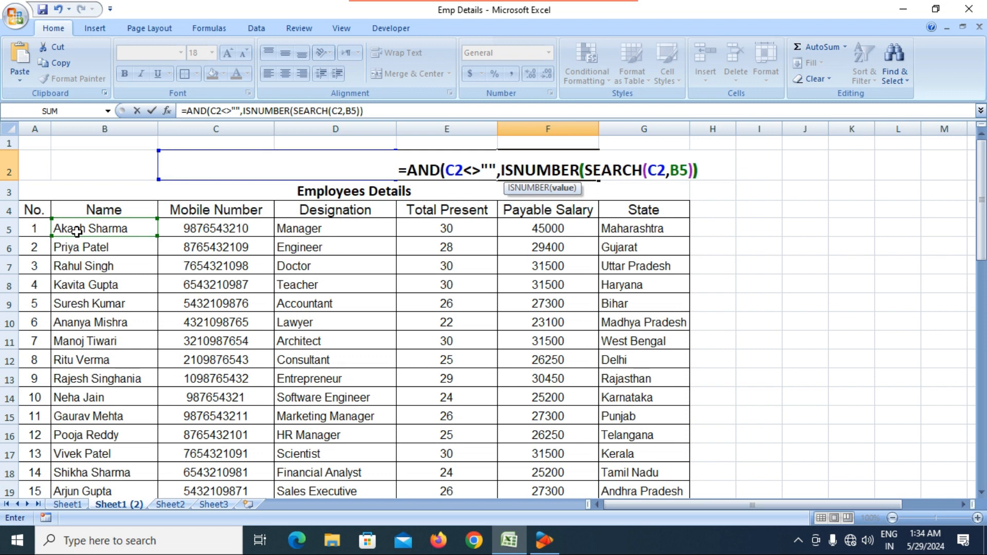
type(")")
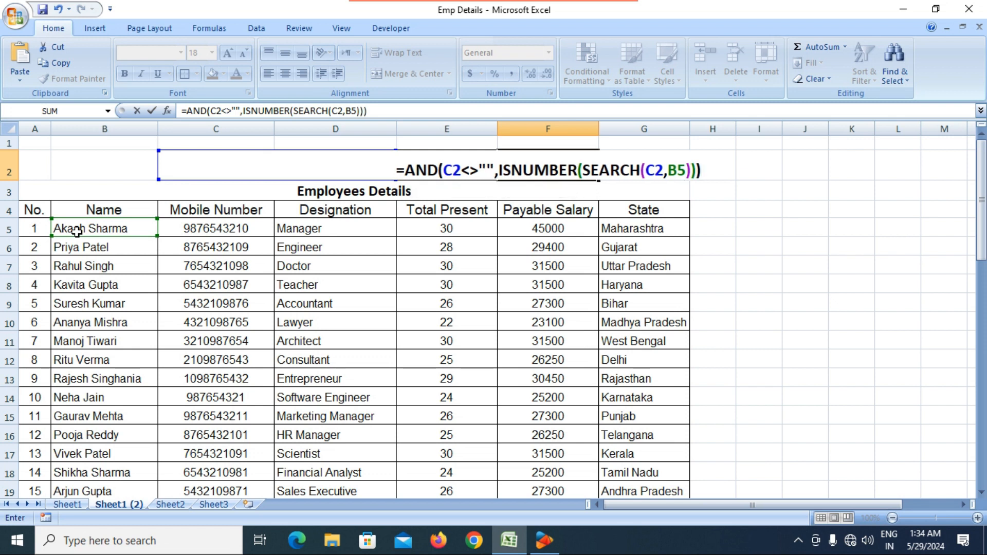
key("Return")
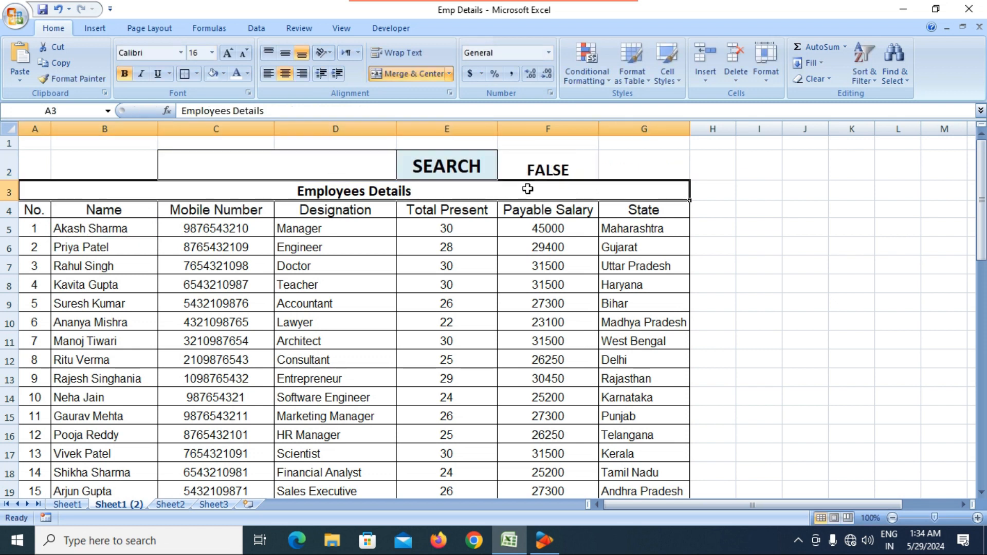
- Copy the text of F2's formula without its equals sign, leaving the cell unchanged
left_click(556, 168)
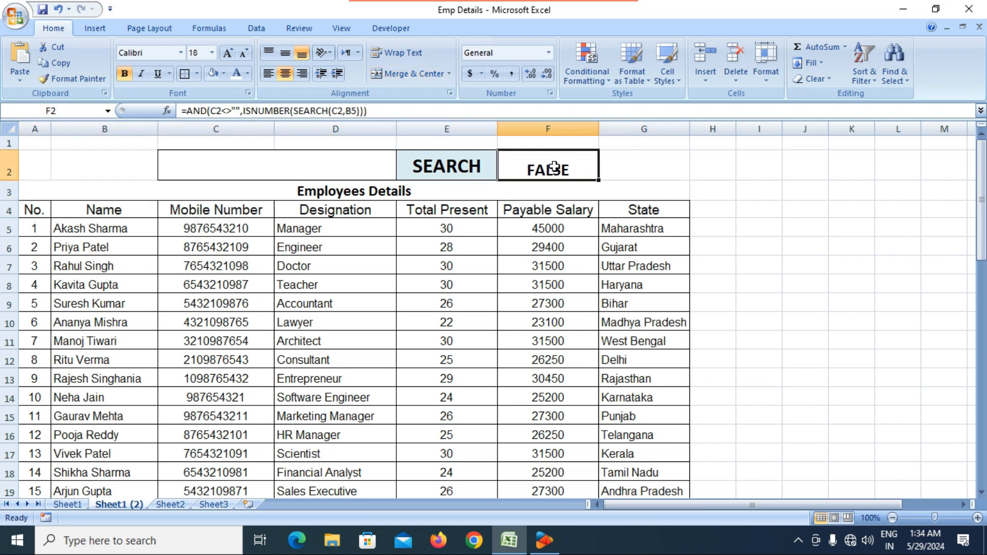
left_click(355, 160)
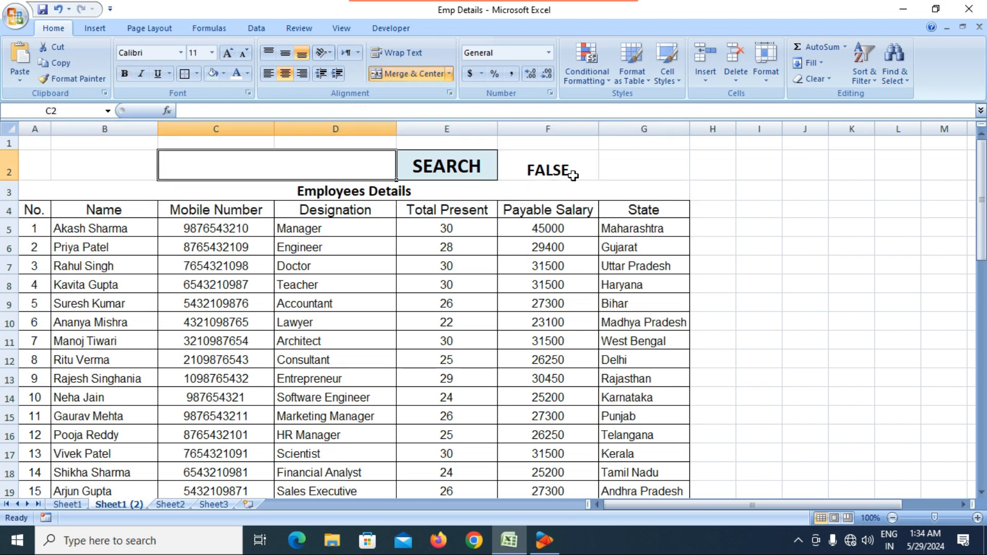
left_click(555, 175)
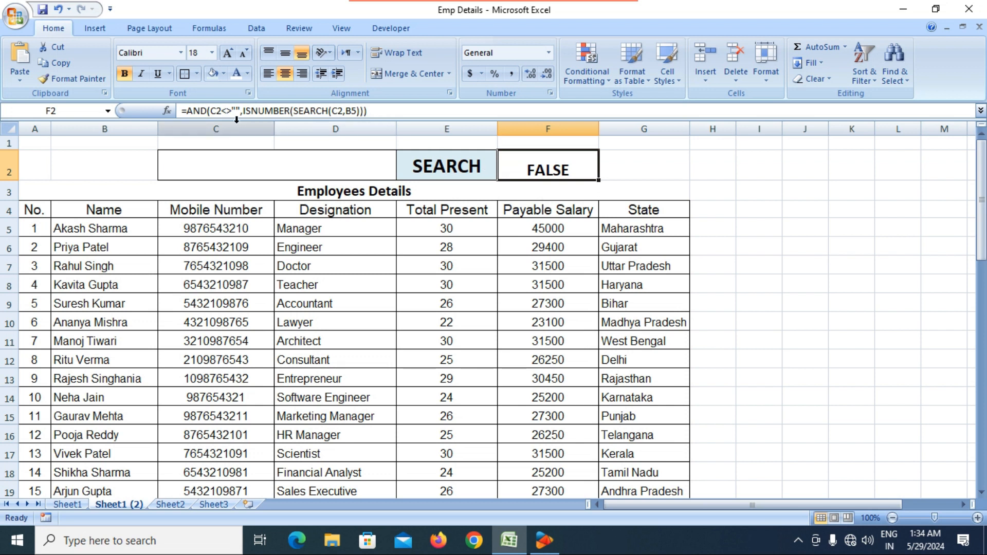
left_click_drag(188, 111, 375, 111)
key("ctrl+c")
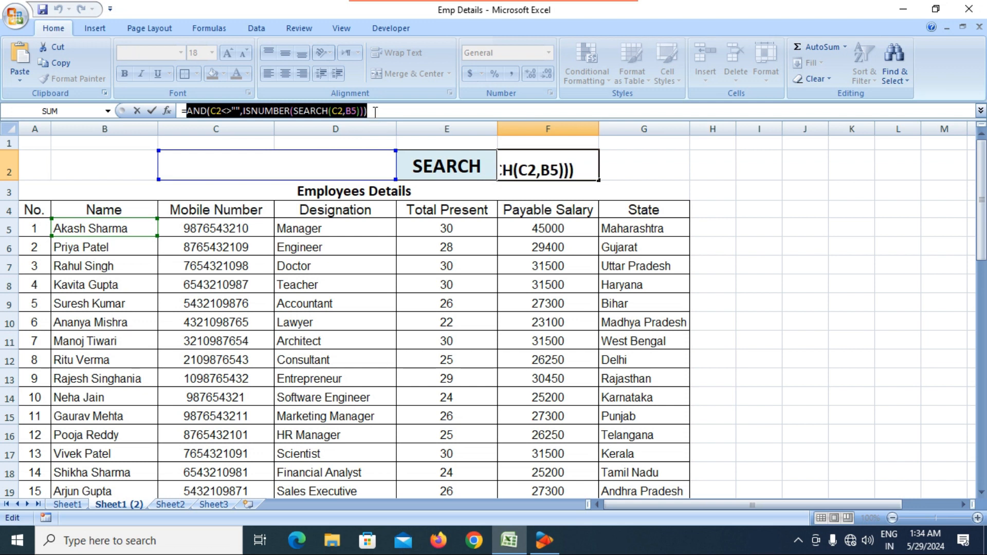
key("Escape")
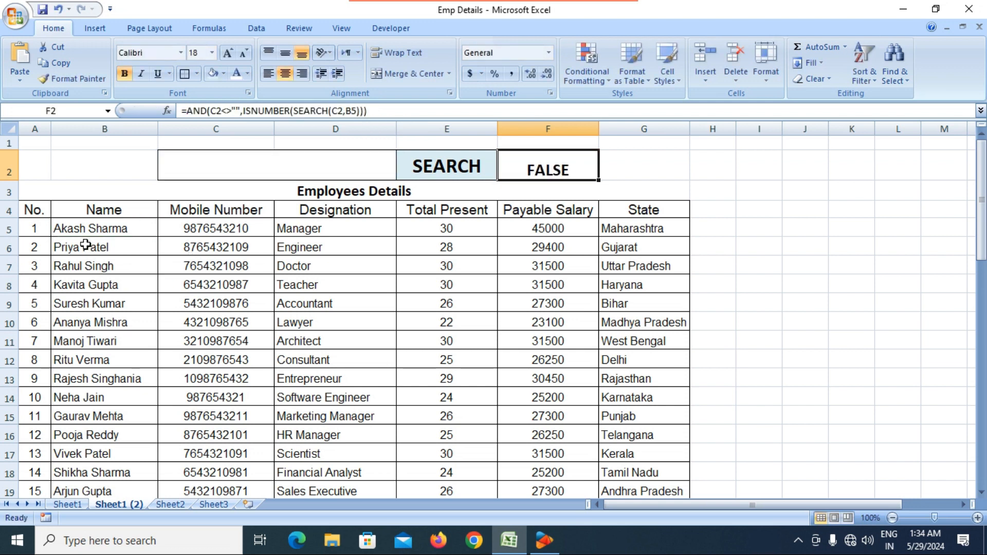
- Start a new conditional formatting rule for B5:G54 that uses a formula to determine which cells to format
left_click_drag(80, 230, 618, 516)
left_click(582, 82)
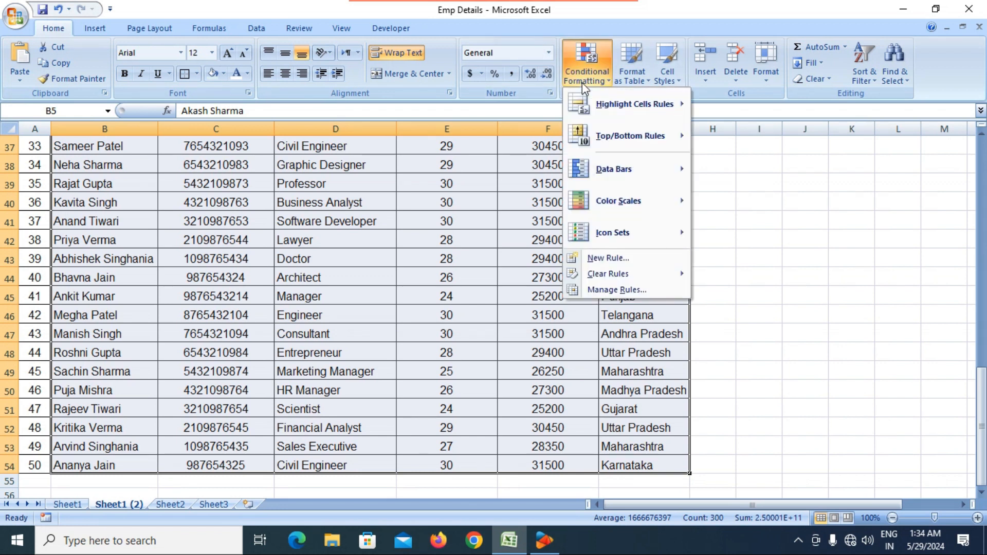
left_click(625, 260)
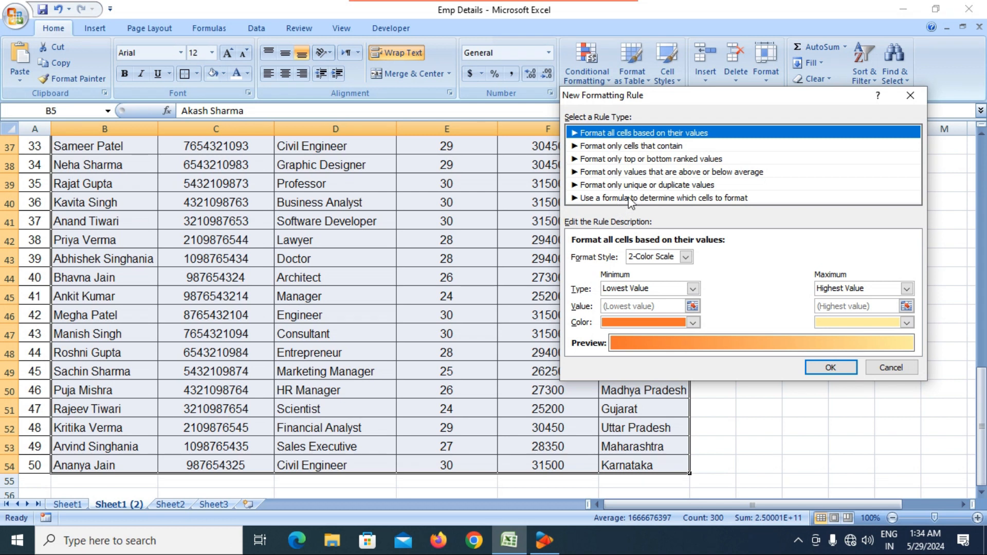
left_click(628, 197)
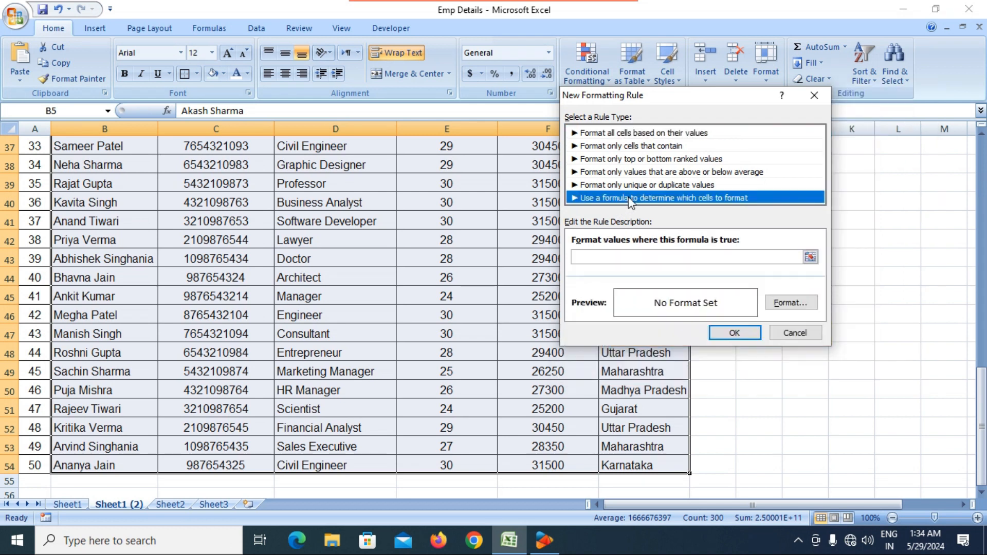
- Enter the copied formula in the rule with absolute search-cell references: =AND($C$2<>"",ISNUMBER(SEARCH($C$2,B5)))
left_click(609, 256)
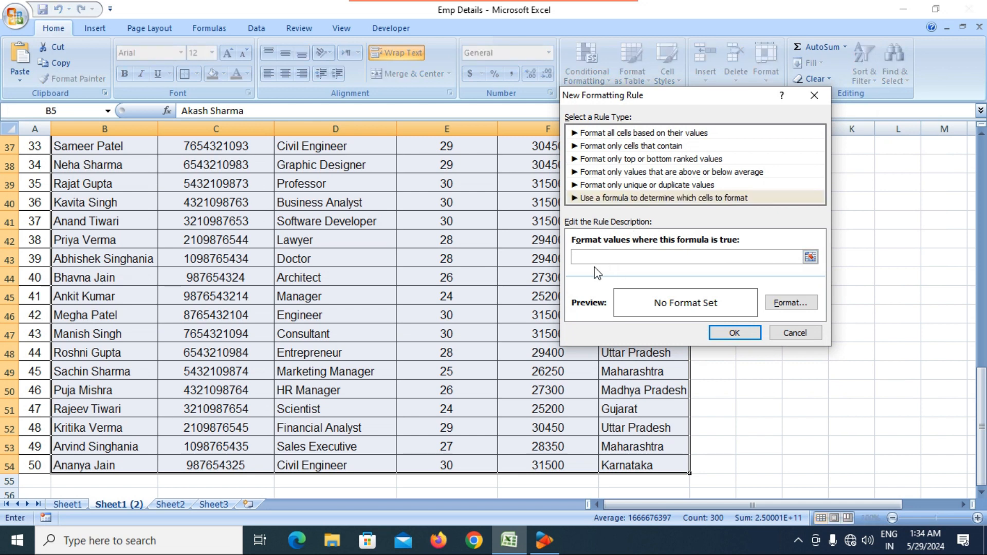
type("=")
key("ctrl+v")
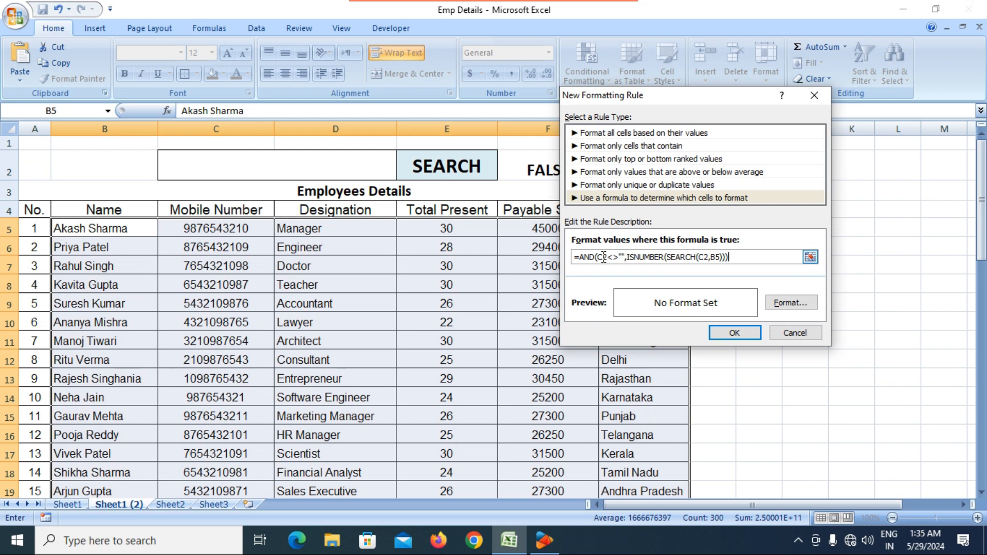
left_click(603, 256)
key("F4")
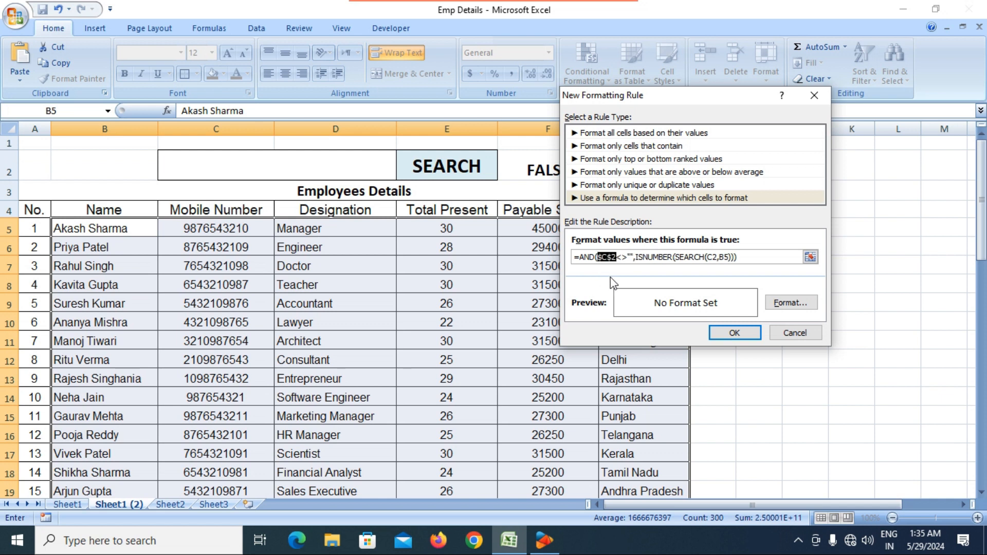
left_click(711, 258)
key("F4")
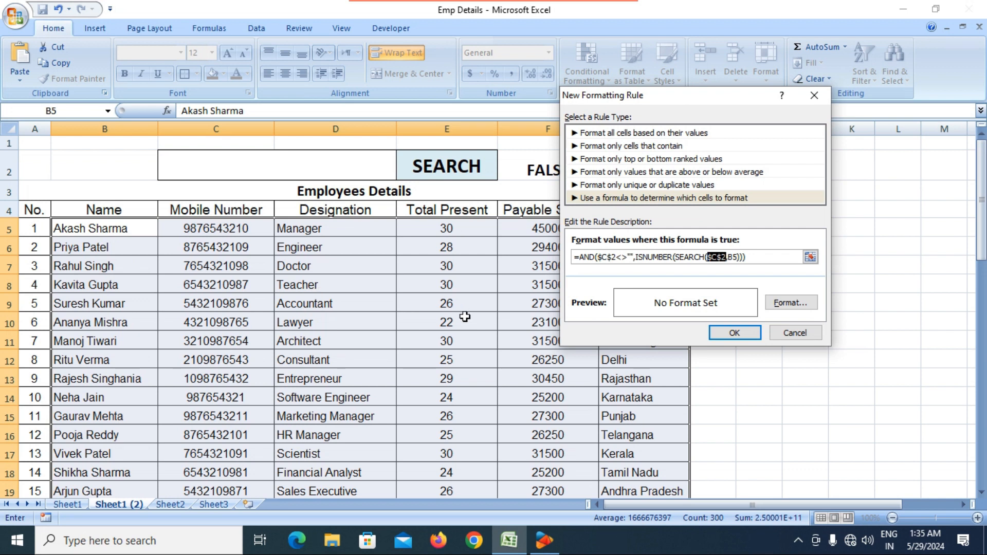
- Give the rule a bright blue fill, apply it to the table, and select the merged search box C2
left_click(787, 308)
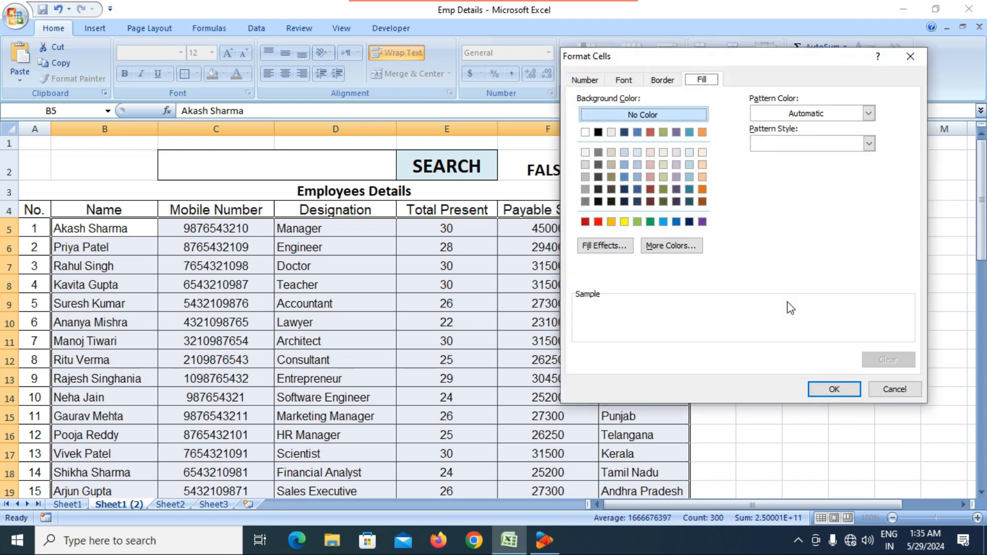
left_click(666, 222)
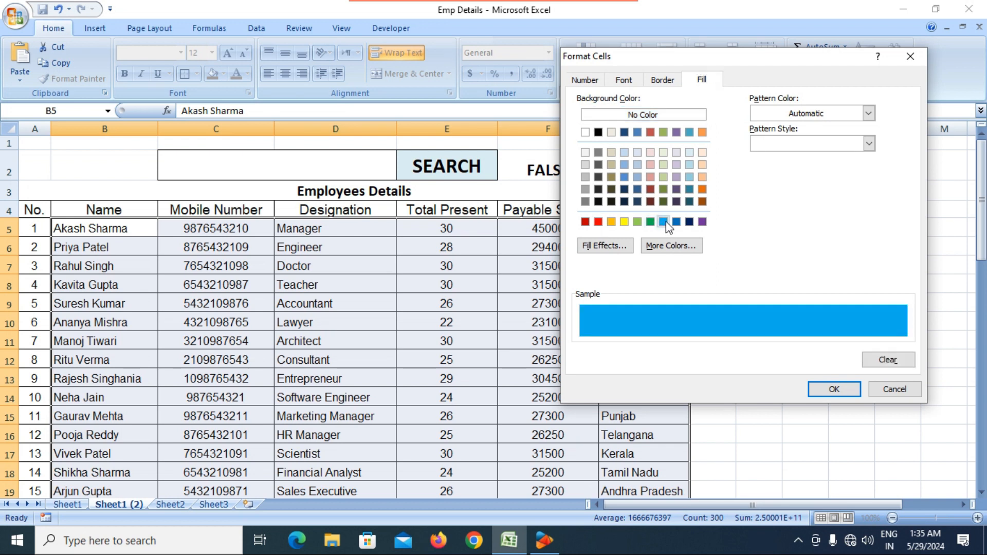
left_click(834, 390)
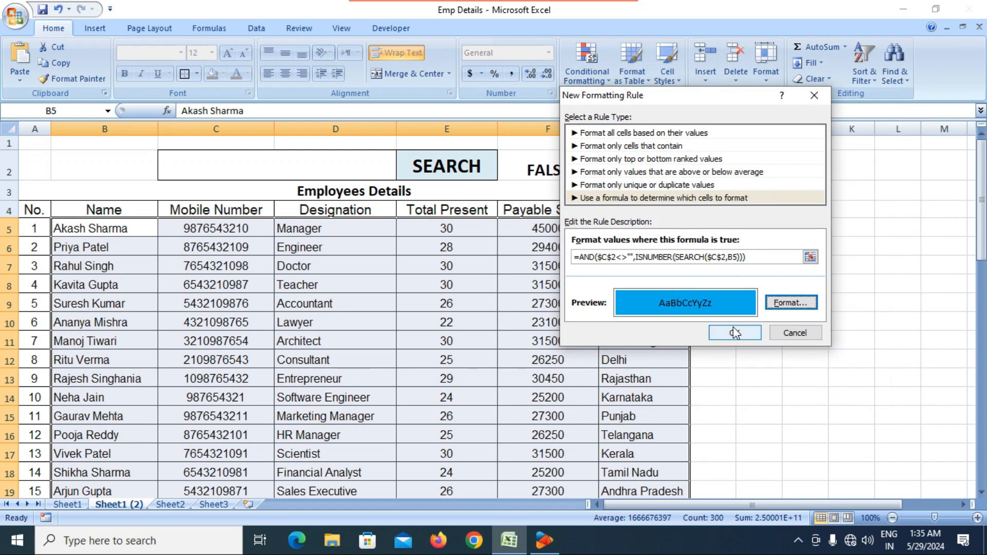
left_click(734, 333)
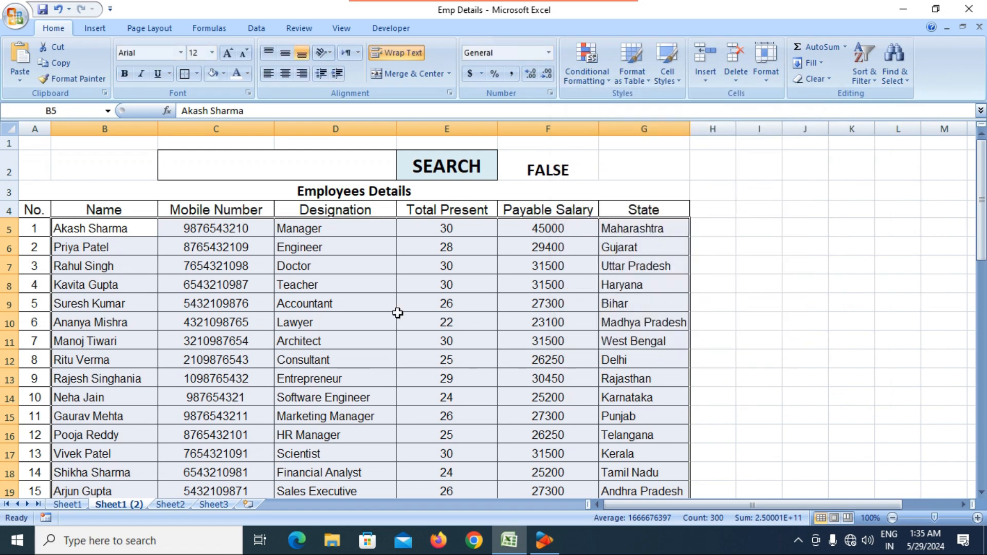
left_click(399, 314)
left_click(312, 170)
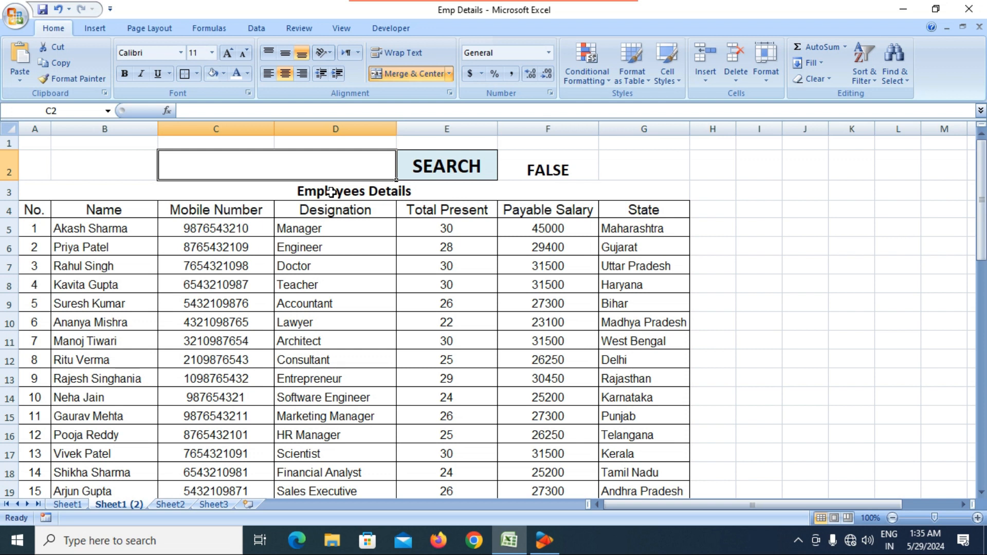
- Enter MANAGER in the search box C2 and check the highlighted matches throughout the employee table
type("MANAGER")
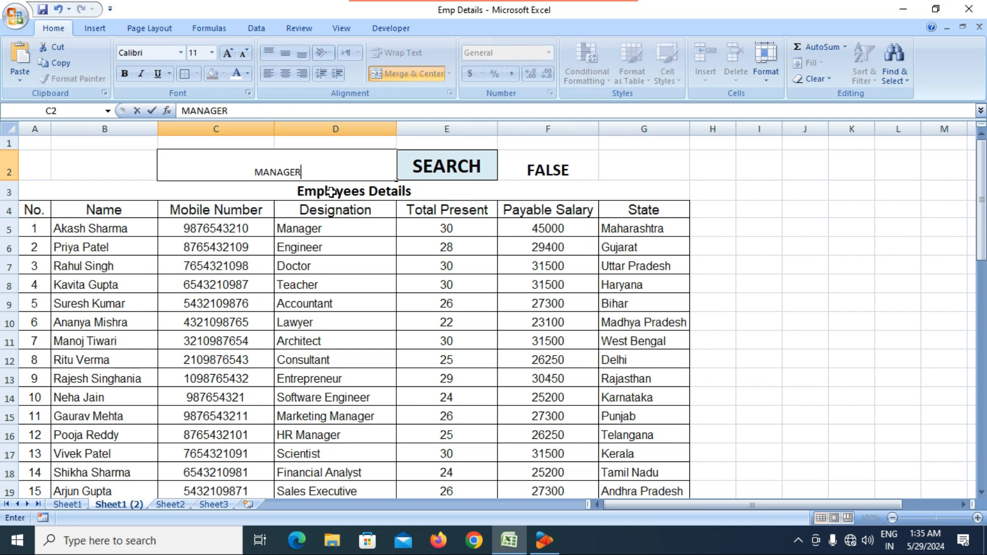
left_click(442, 172)
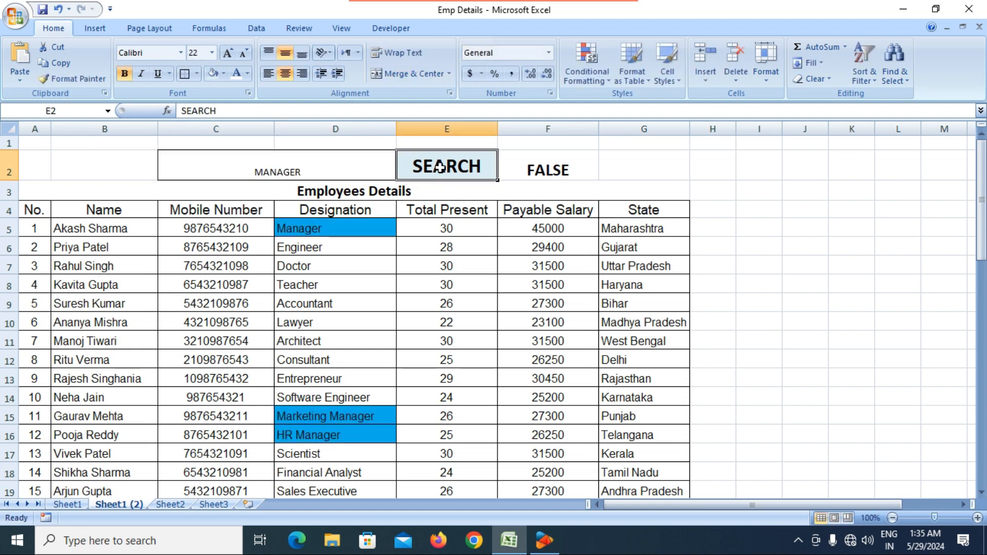
scroll(314, 295, "down", 2)
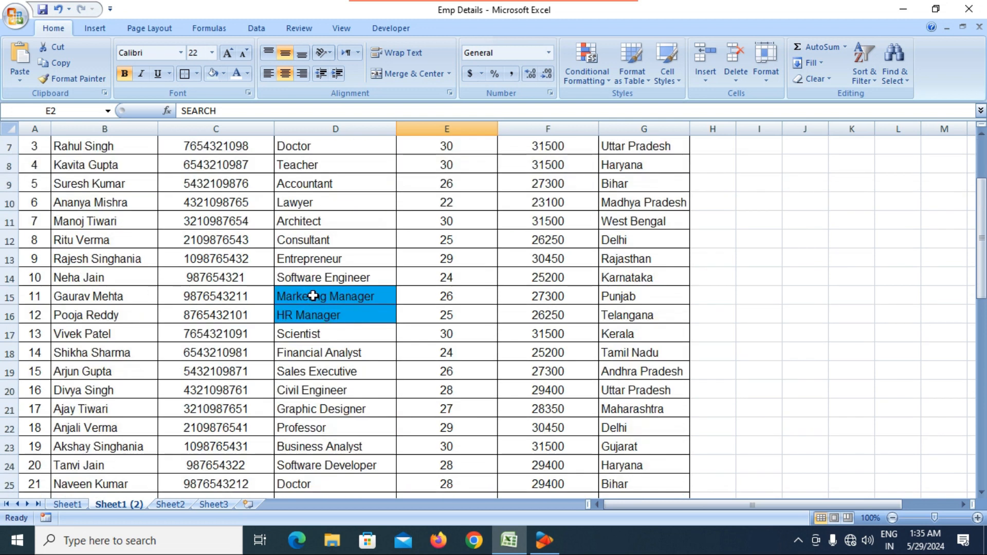
scroll(314, 295, "down", 4)
scroll(313, 296, "down", 9)
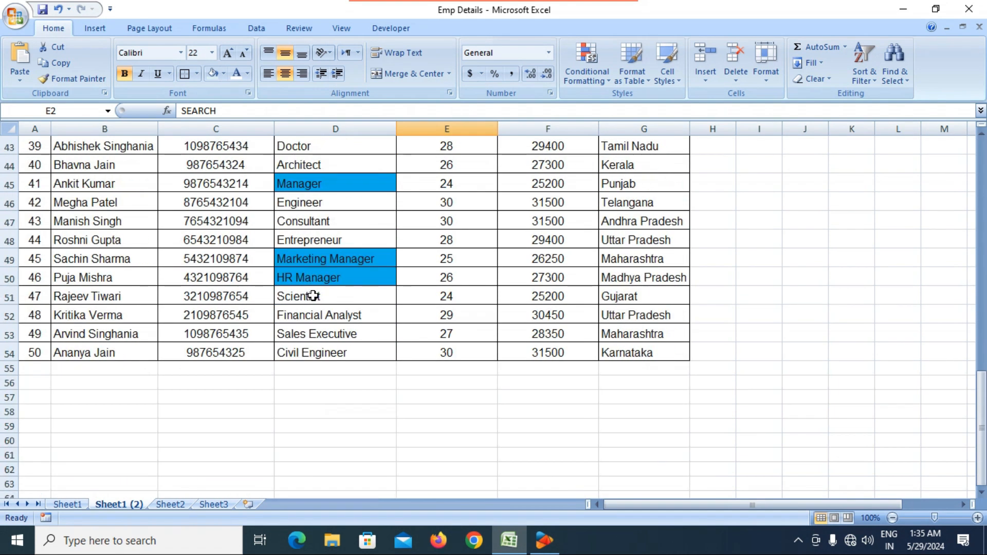
scroll(312, 294, "down", 2)
scroll(311, 294, "up", 15)
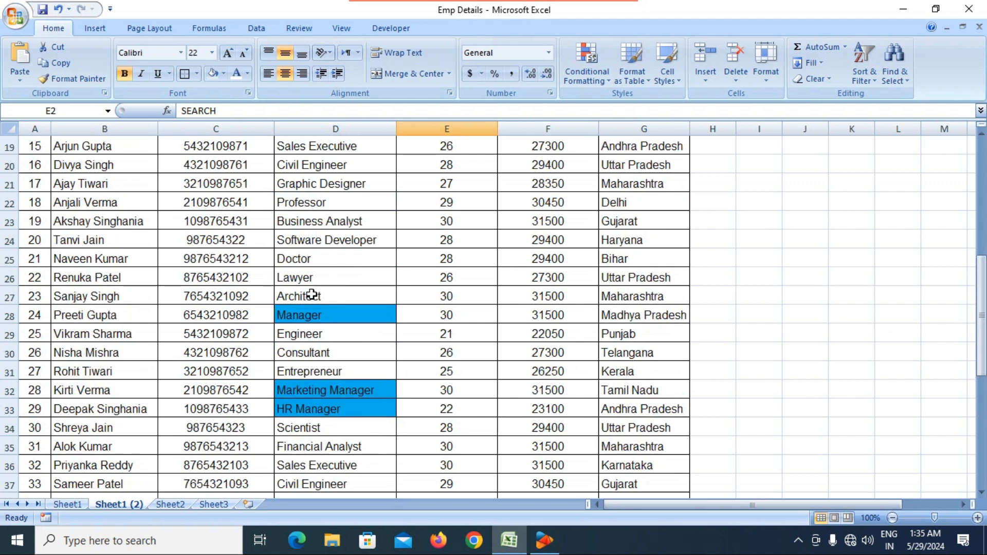
scroll(311, 294, "up", 2)
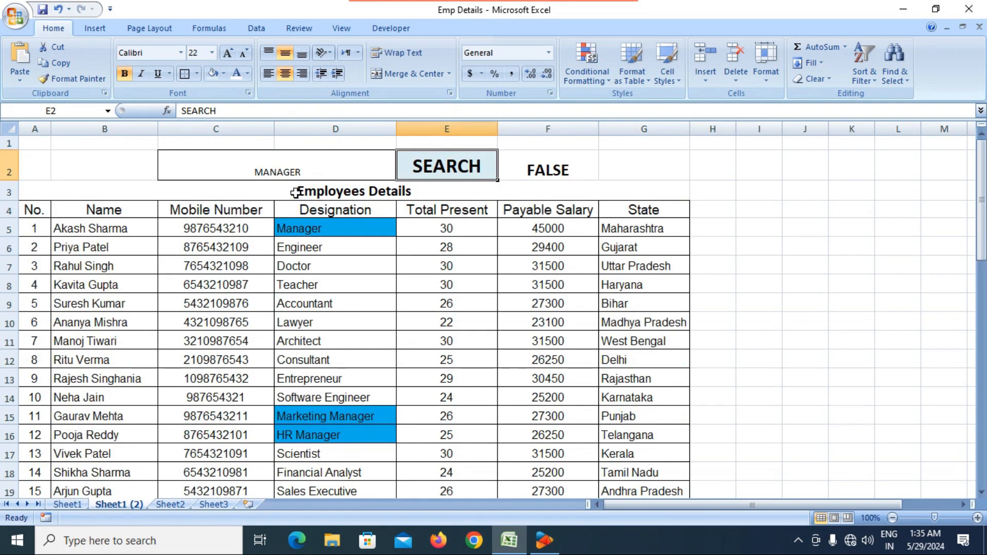
- Replace the search term in C2 with an employee's first name and check the table for highlighted matches
left_click(306, 171)
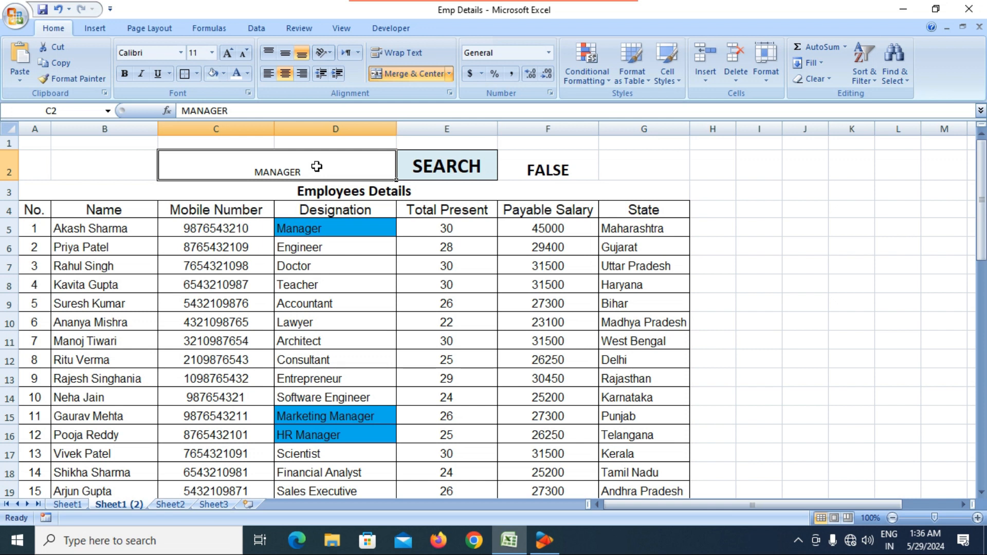
type("GAURAV")
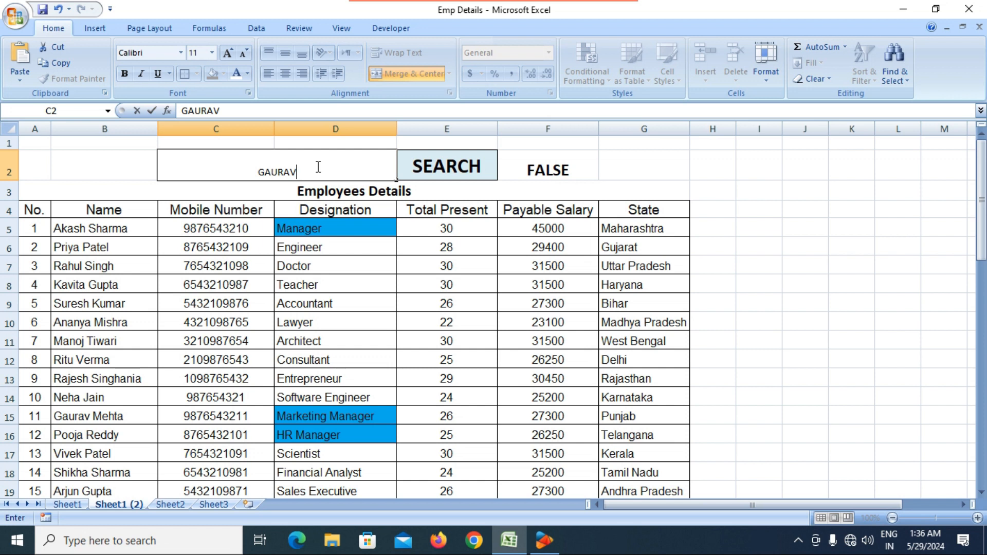
left_click(435, 166)
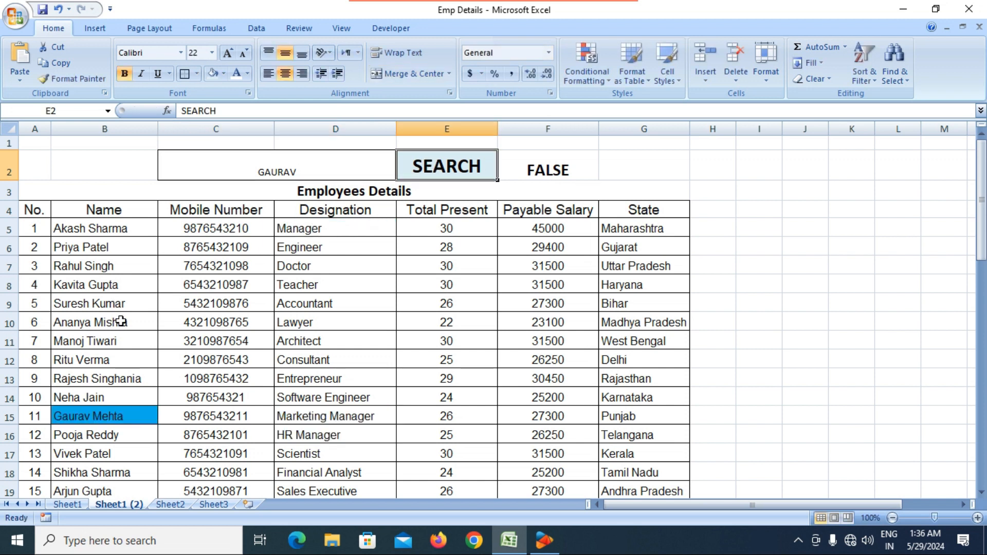
scroll(100, 419, "down", 3)
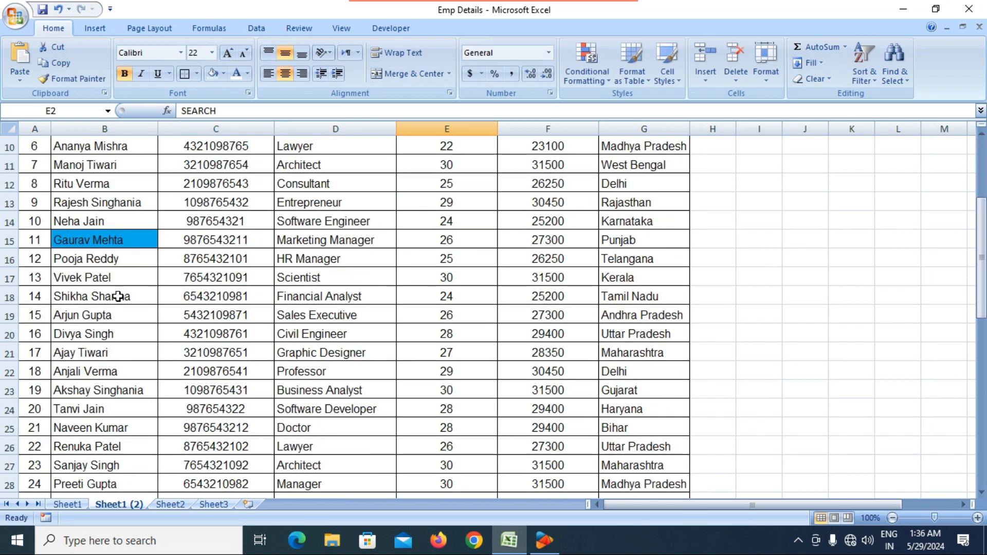
scroll(116, 262, "down", 5)
scroll(121, 267, "up", 8)
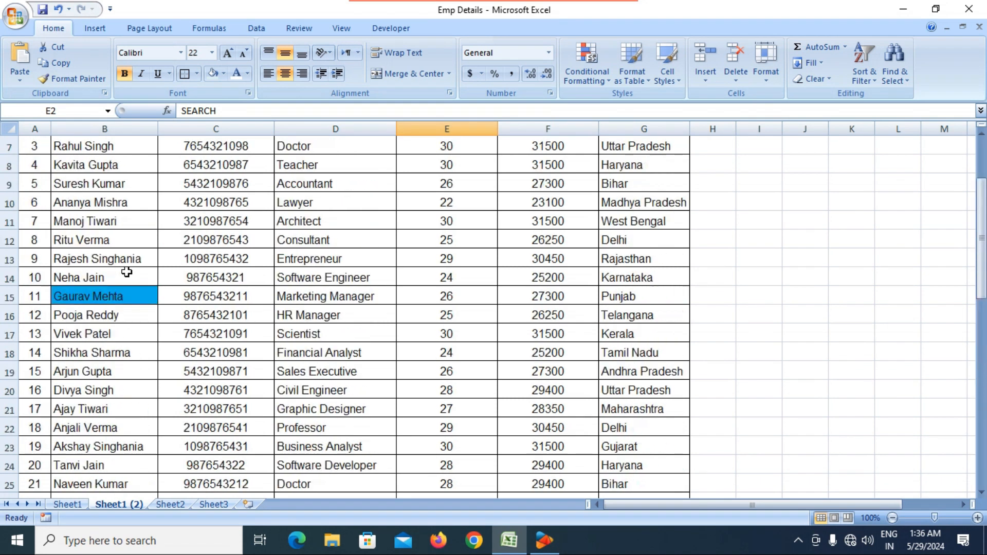
- Change the search term in C2 to DELHI and check the State column for highlighted matches
left_click(313, 169)
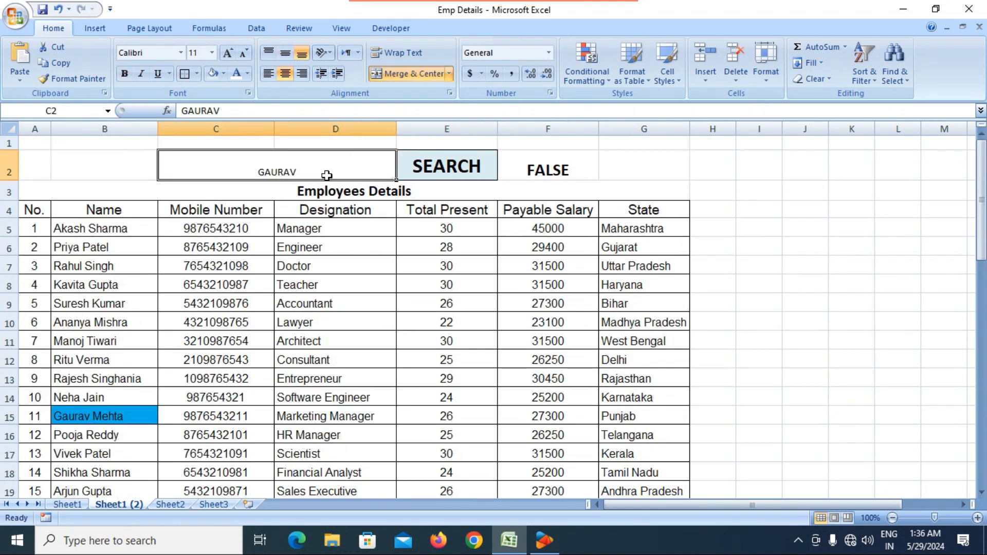
type("DELHI")
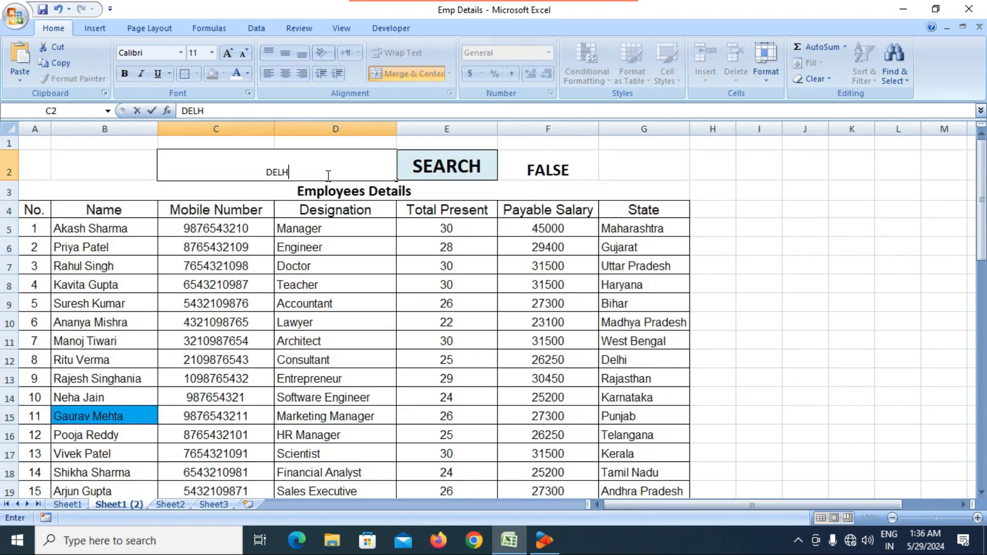
left_click(441, 166)
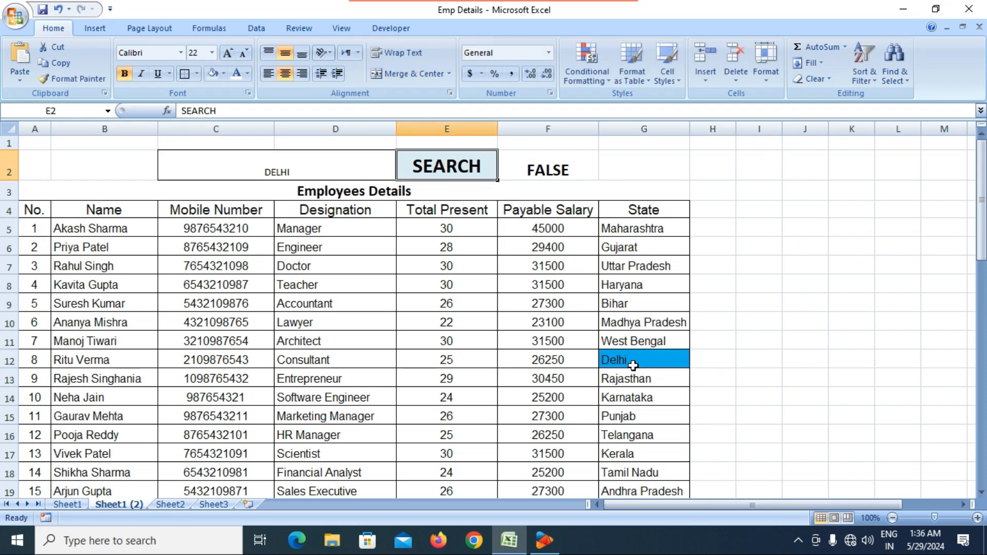
scroll(633, 365, "down", 4)
scroll(633, 366, "down", 11)
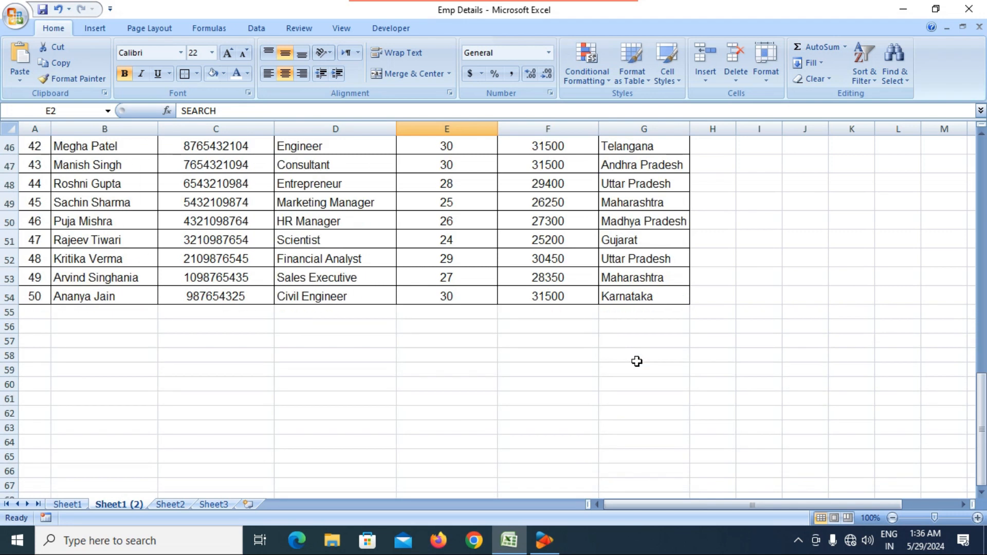
scroll(551, 325, "up", 7)
scroll(551, 324, "up", 8)
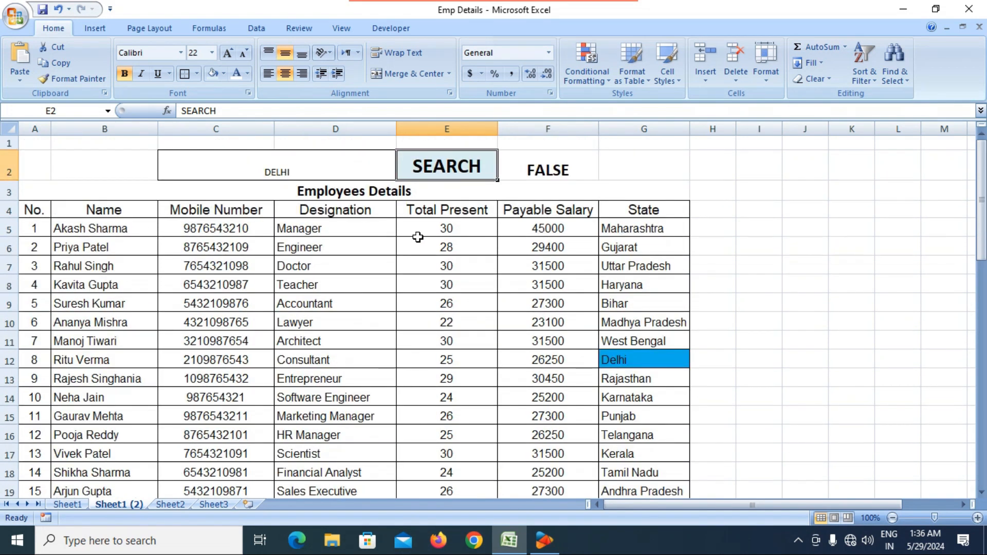
- Format the search box C2 with middle vertical alignment, bold text and a 24 pt font size
left_click(275, 166)
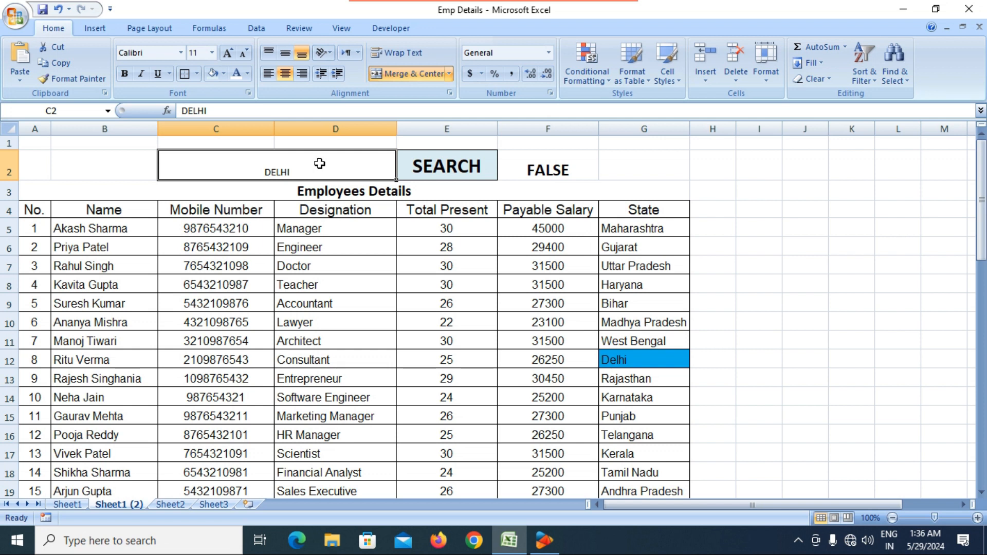
left_click(285, 53)
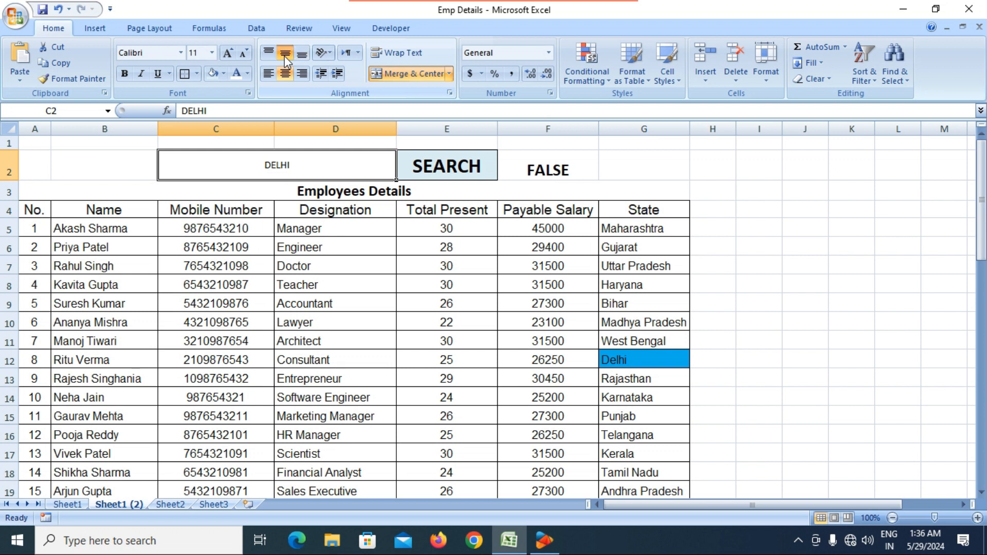
left_click(124, 75)
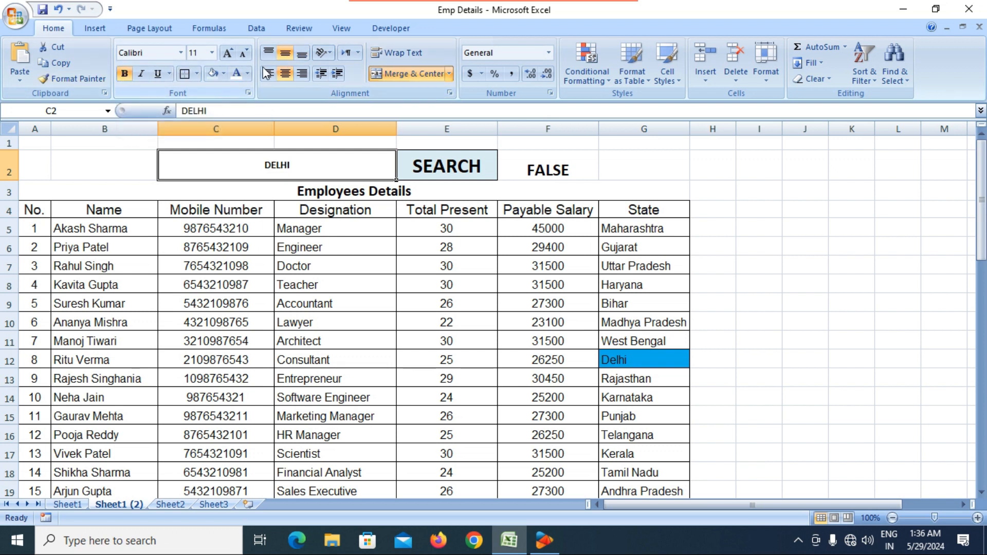
left_click(228, 56)
left_click(229, 55)
left_click(230, 56)
left_click(232, 56)
left_click(233, 55)
left_click(235, 57)
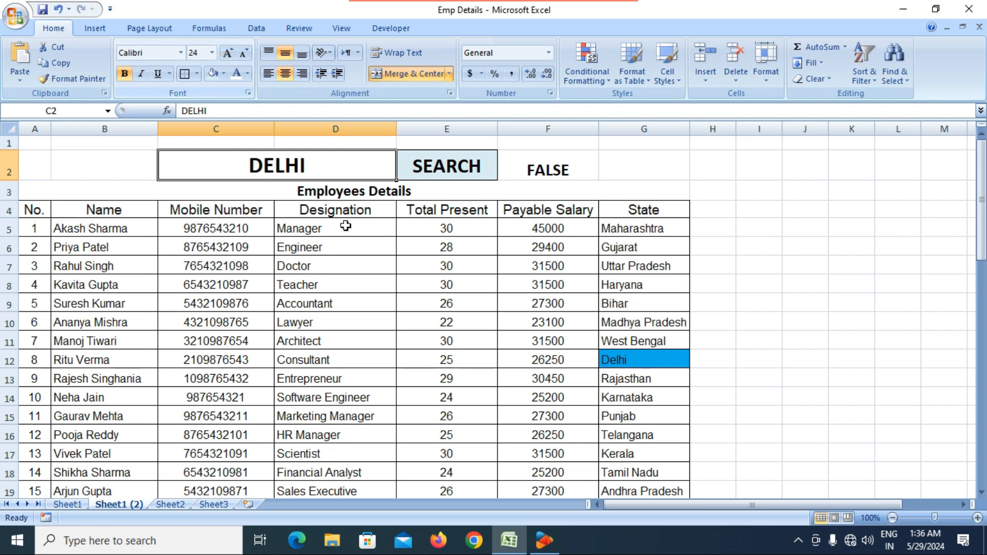
left_click(389, 284)
- Delete the helper AND/ISNUMBER/SEARCH formula from cell F2 beside the SEARCH label
left_click(564, 177)
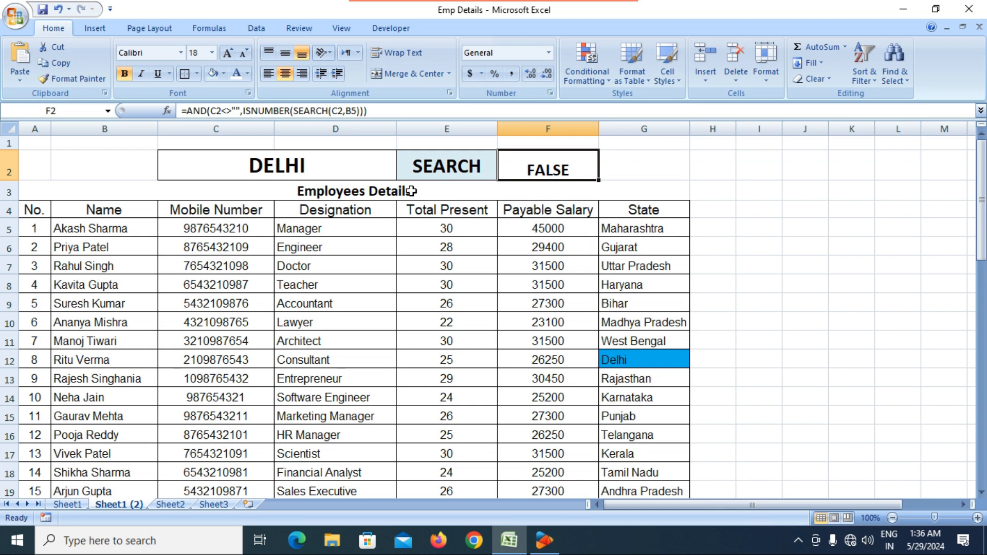
key("Delete")
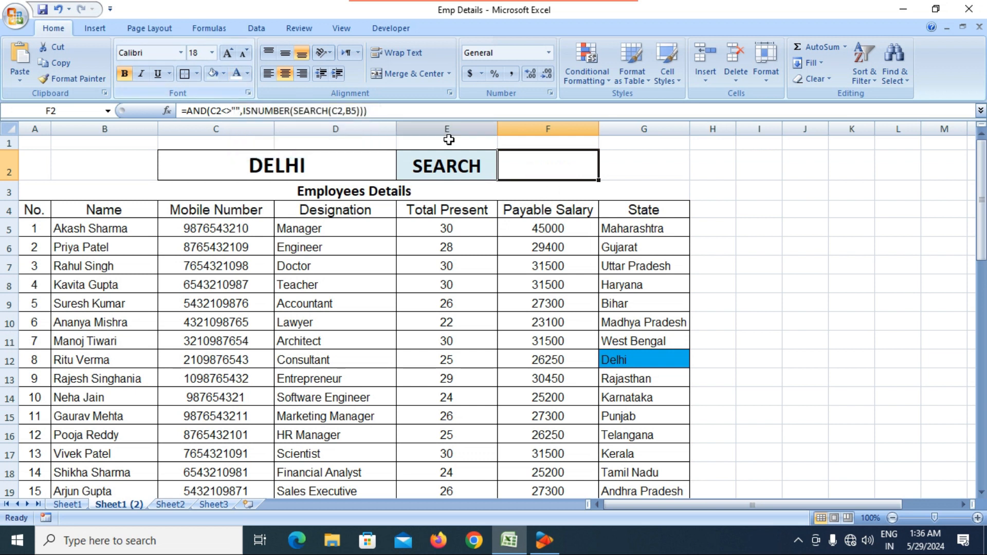
left_click(801, 266)
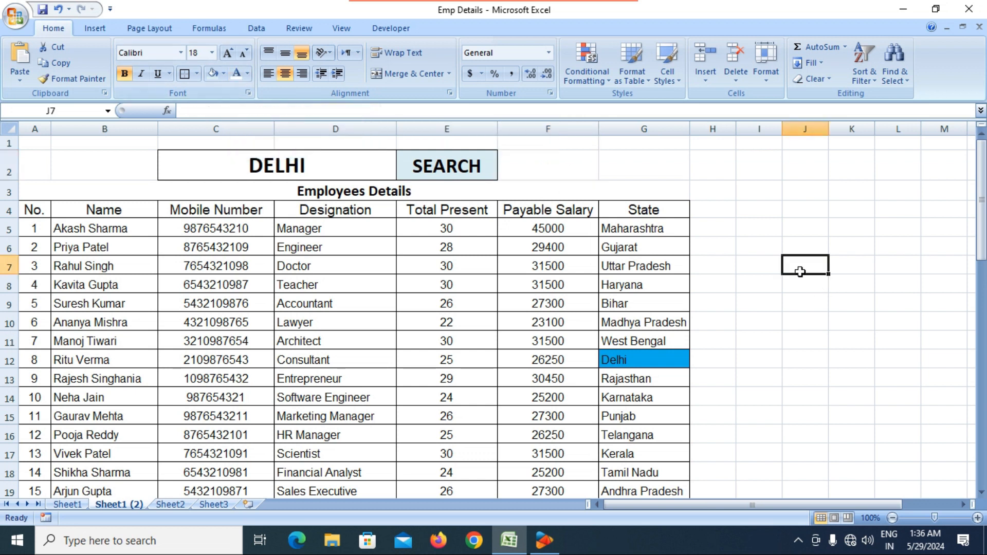
- Review the table's conditional formatting rule, including its formula and the range it applies to, without changing anything
left_click(441, 299)
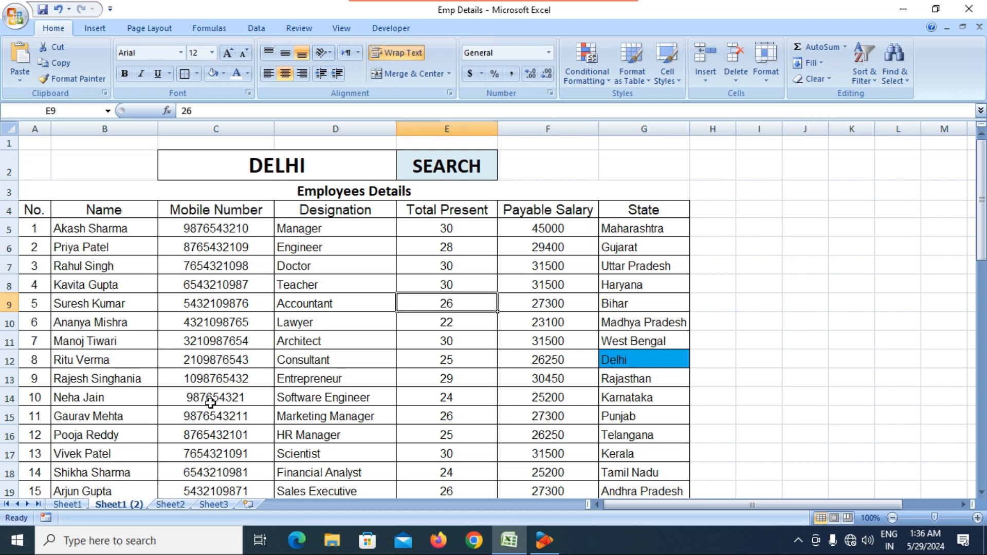
left_click(590, 81)
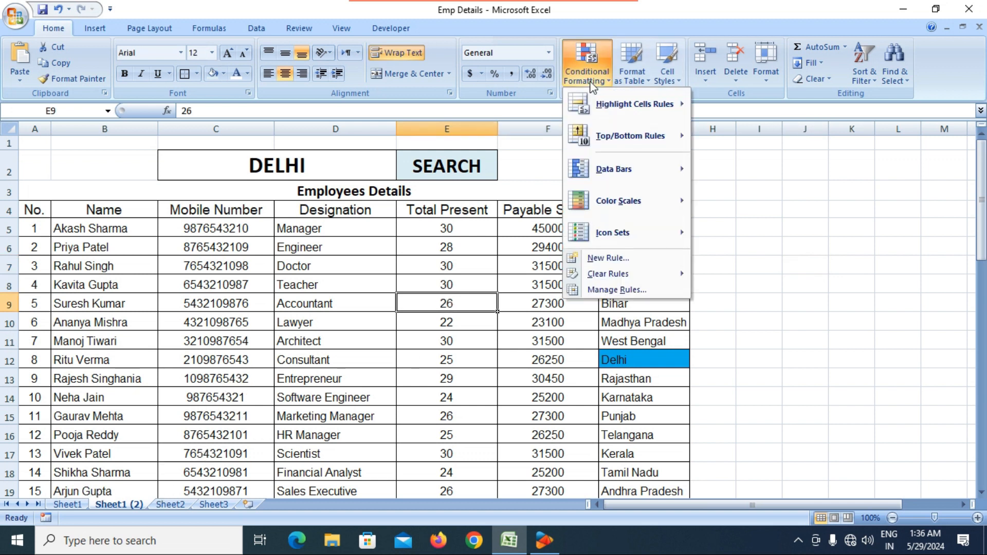
left_click(627, 291)
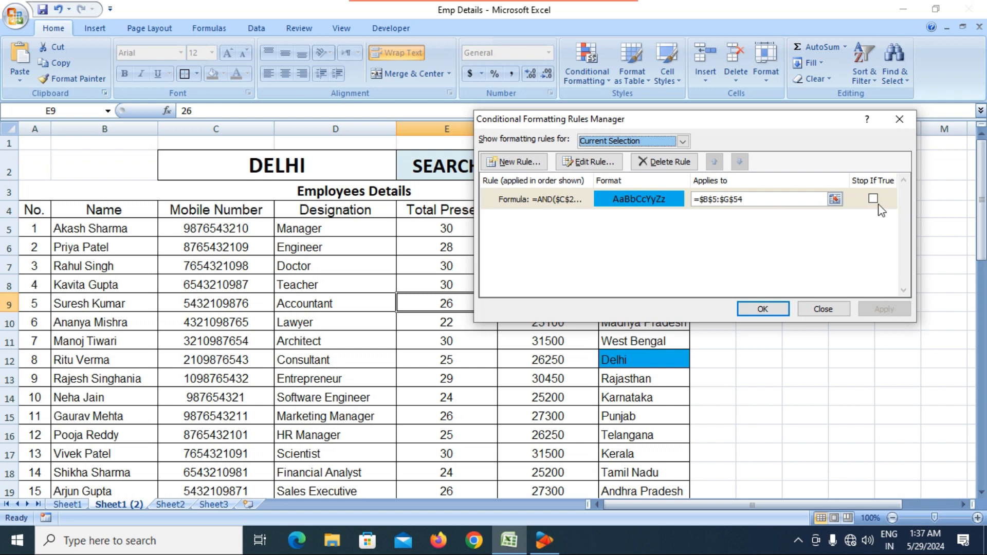
left_click(591, 161)
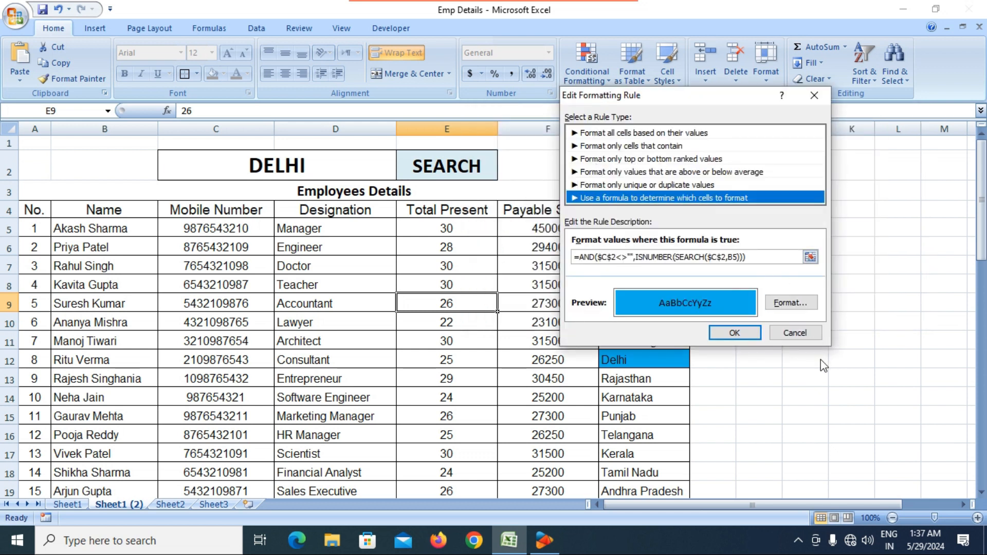
left_click(805, 334)
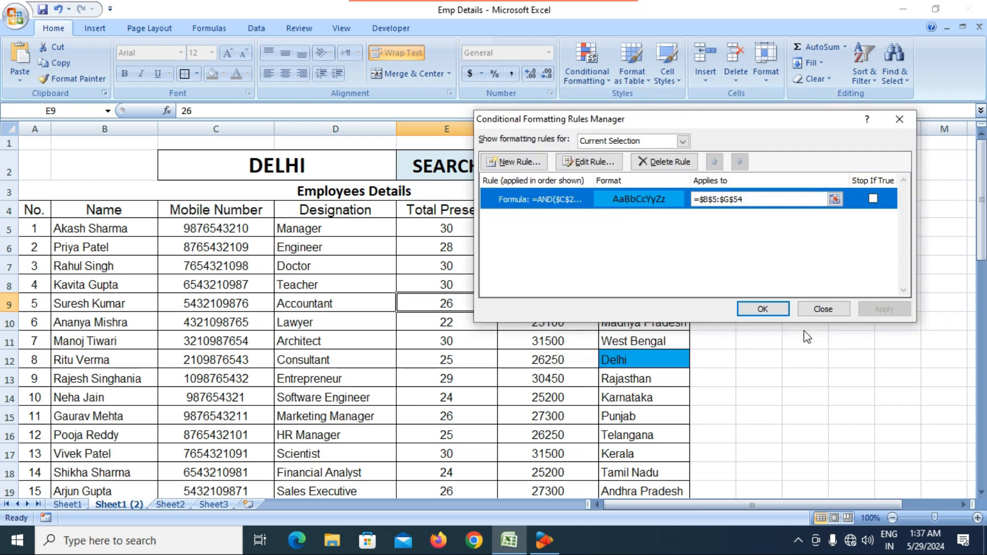
left_click(829, 309)
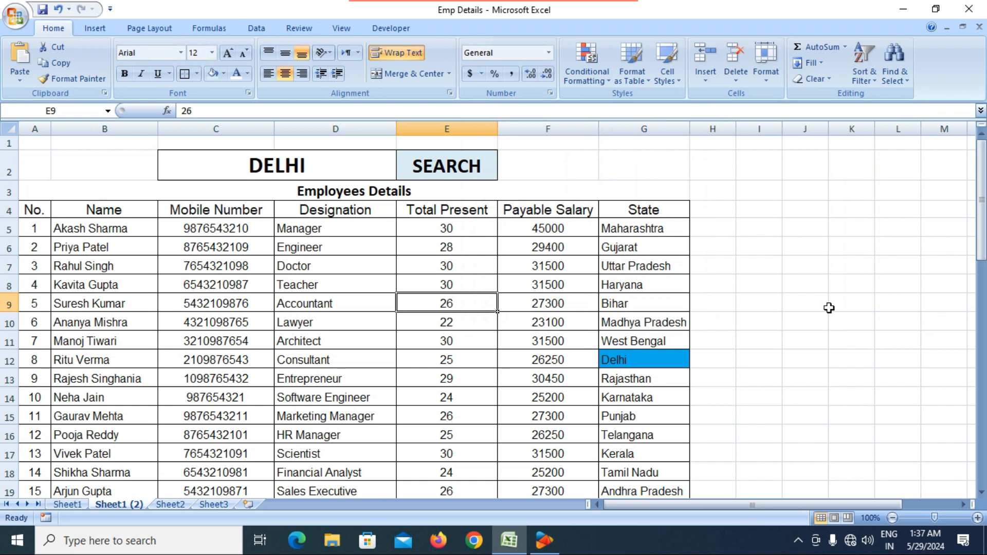
left_click(539, 305)
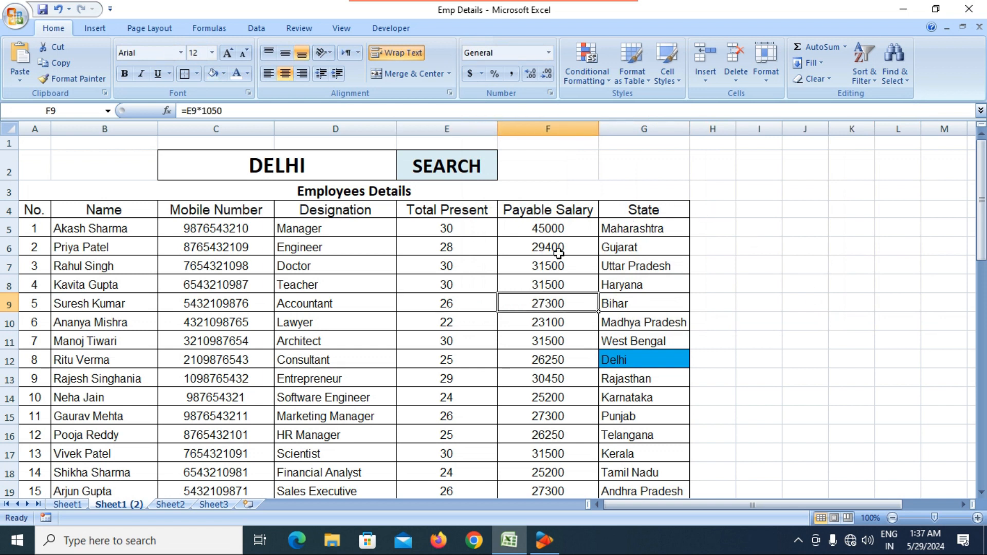
left_click(596, 83)
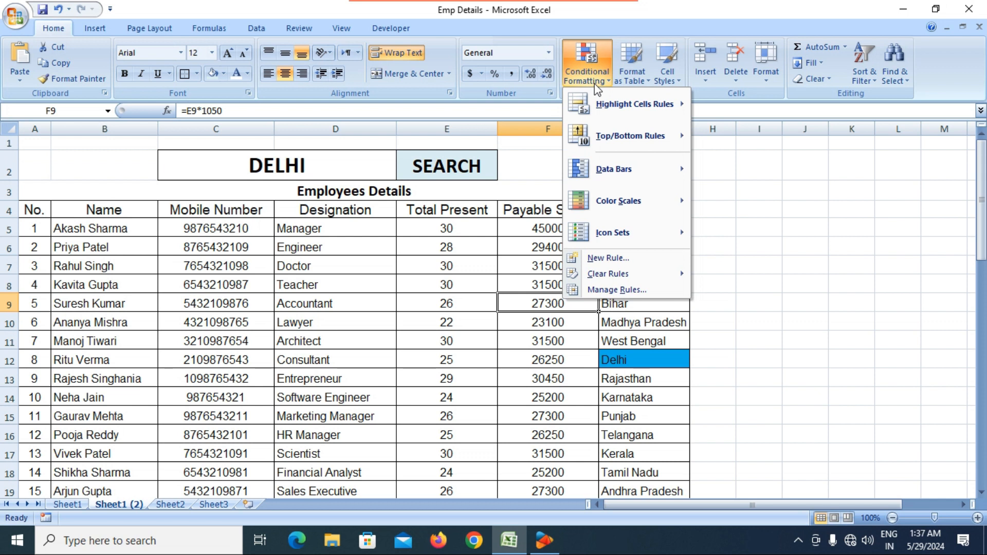
left_click(423, 270)
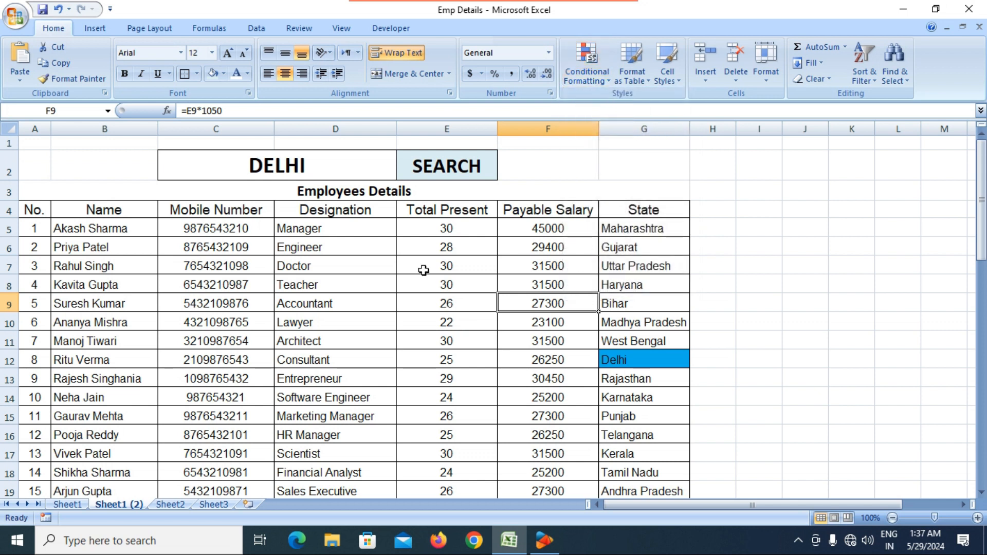